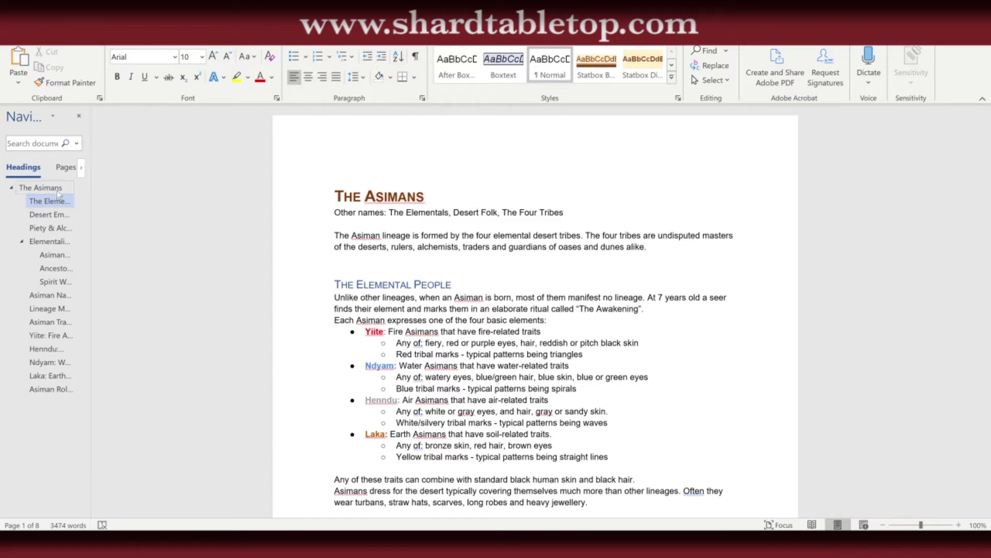
Examine the heading styles of The Asimans document at the title, The Elemental People and Asiman Gods, widening the heading outline to read it
click(337, 197)
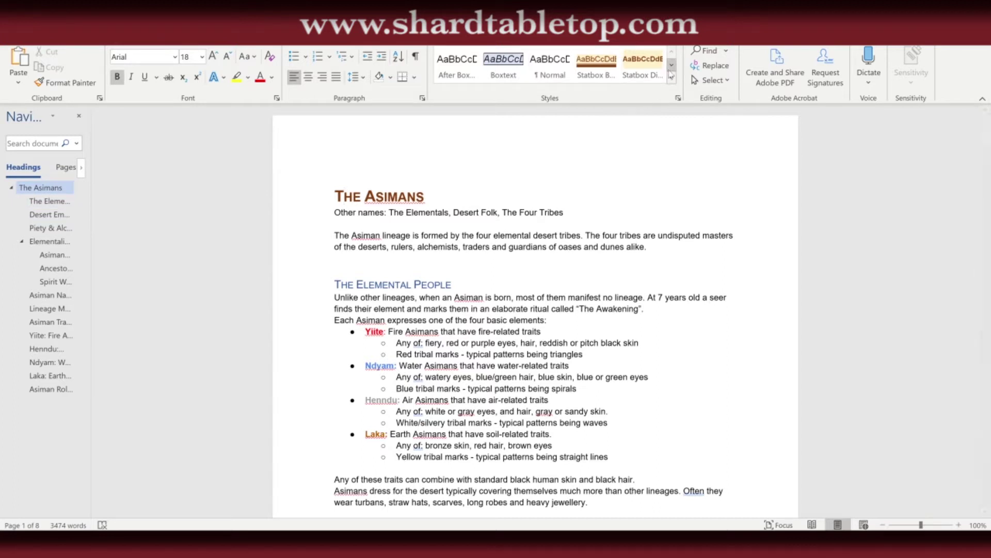
click(671, 66)
click(672, 66)
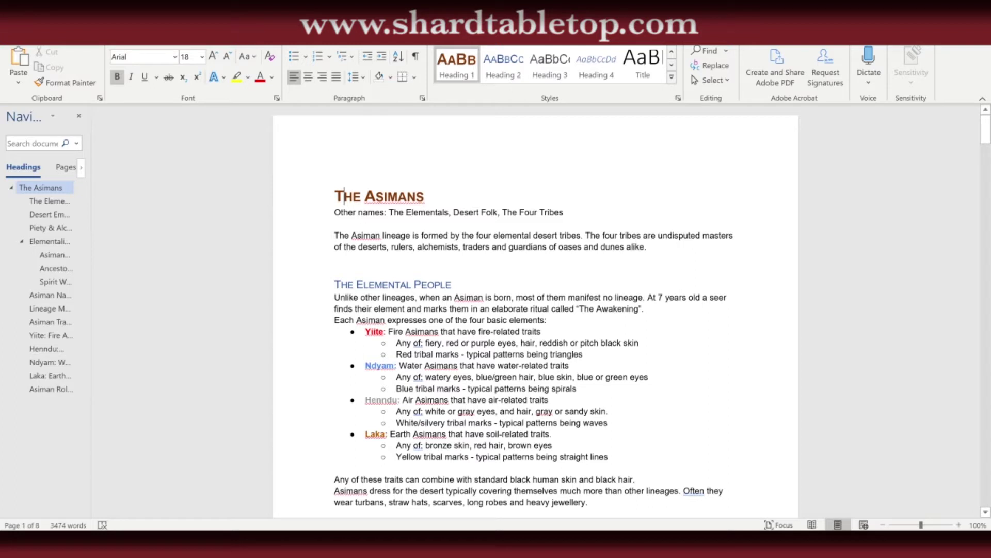
click(356, 284)
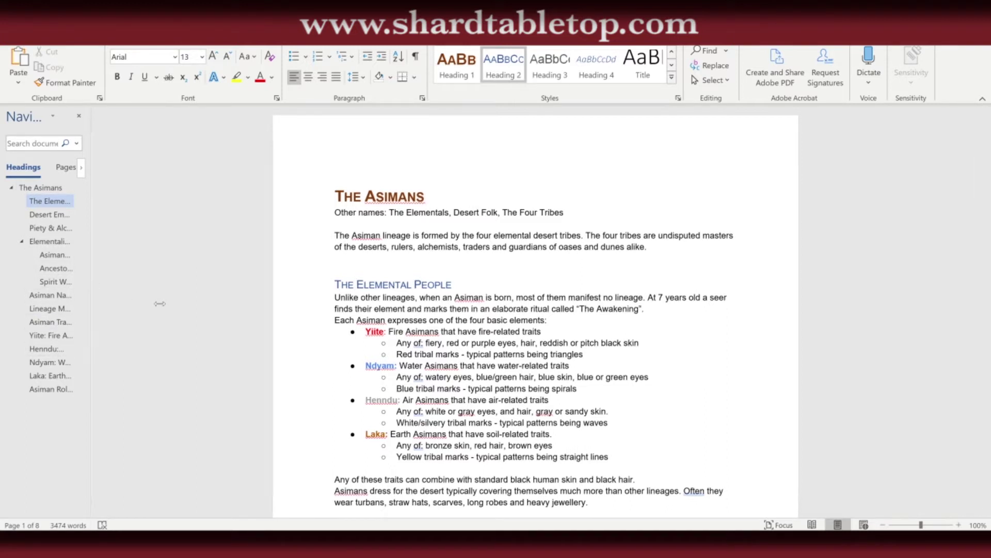
drag(90, 285, 162, 285)
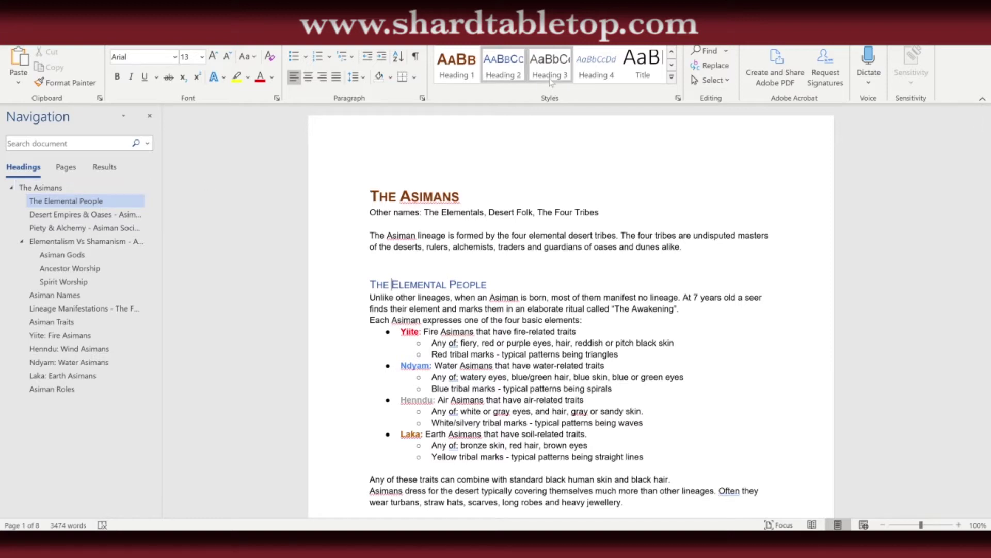
click(56, 254)
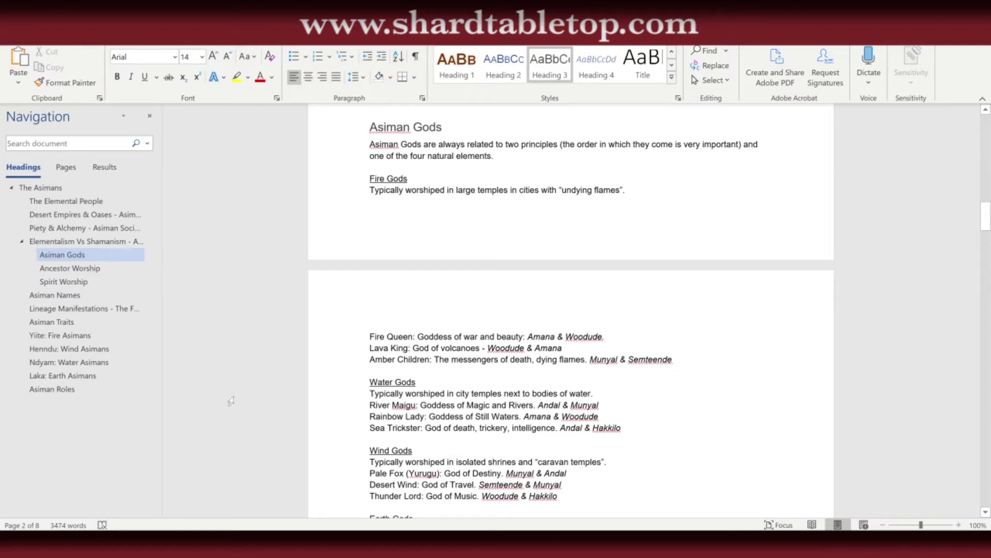
Switch to Shard Tabletop in Chrome and open the Library from the home page
mouse_move(449, 542)
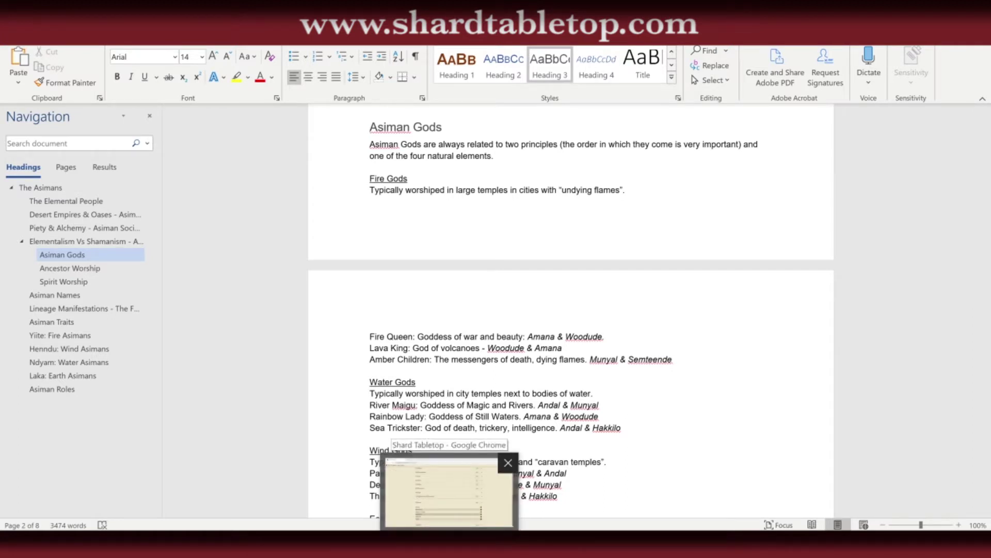
click(449, 542)
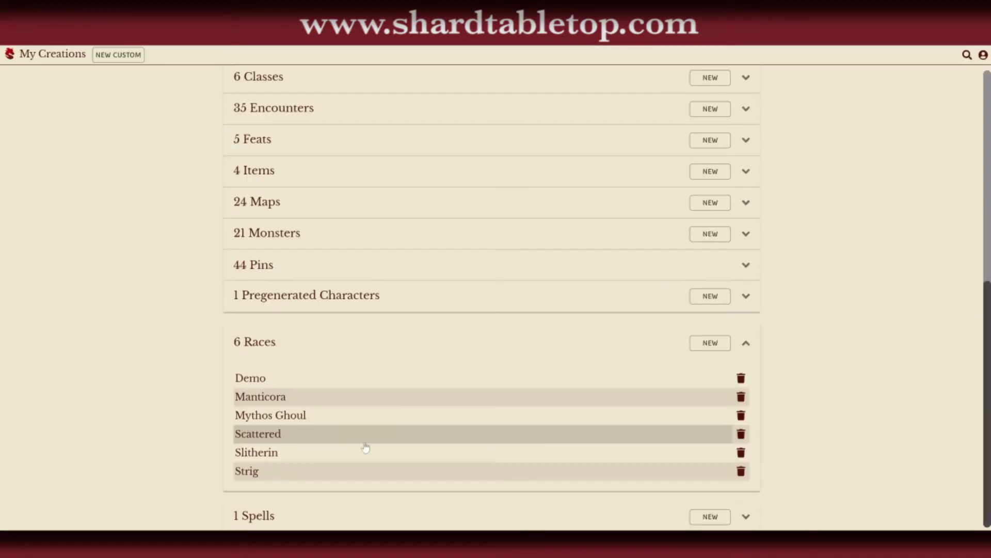
click(6, 58)
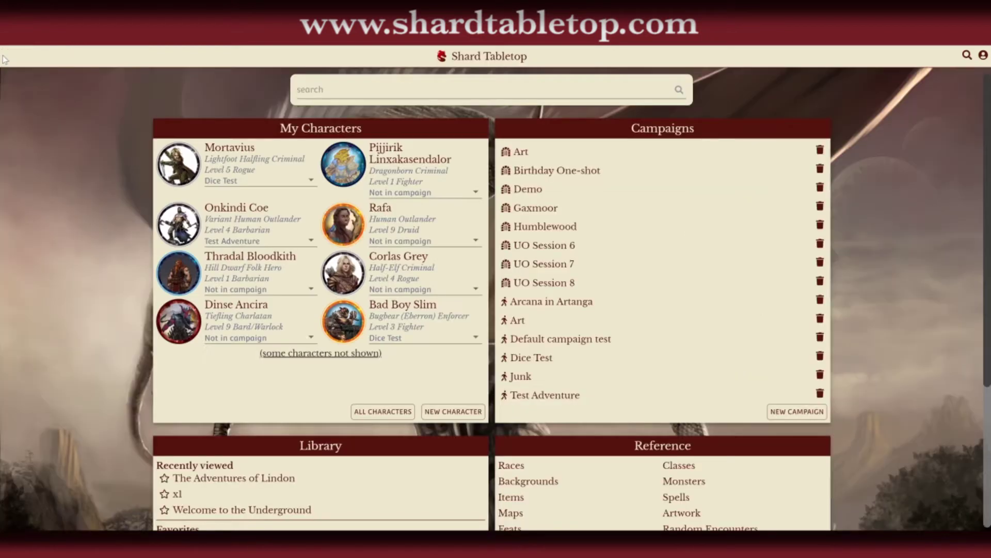
click(336, 449)
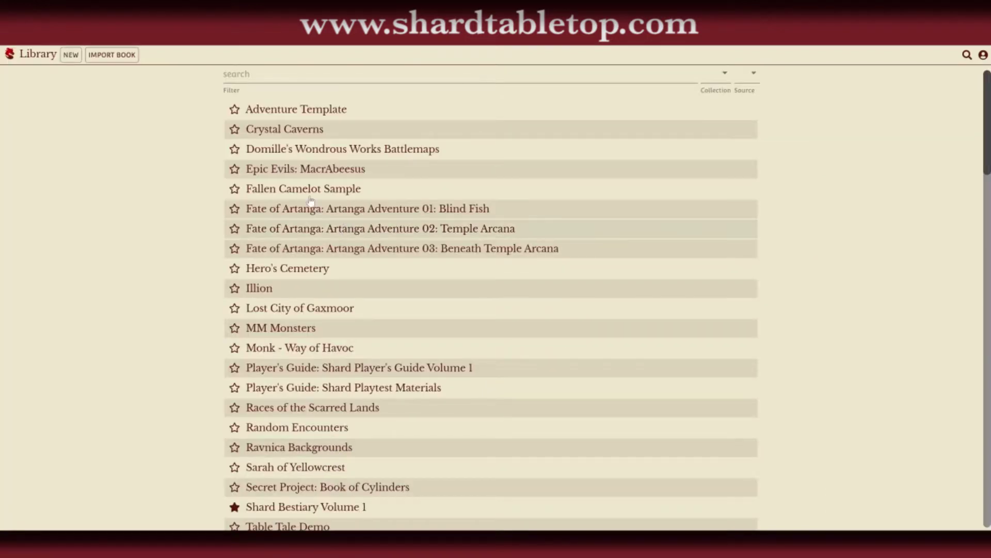
Import the Word document The Asimans into the library as a book
click(110, 55)
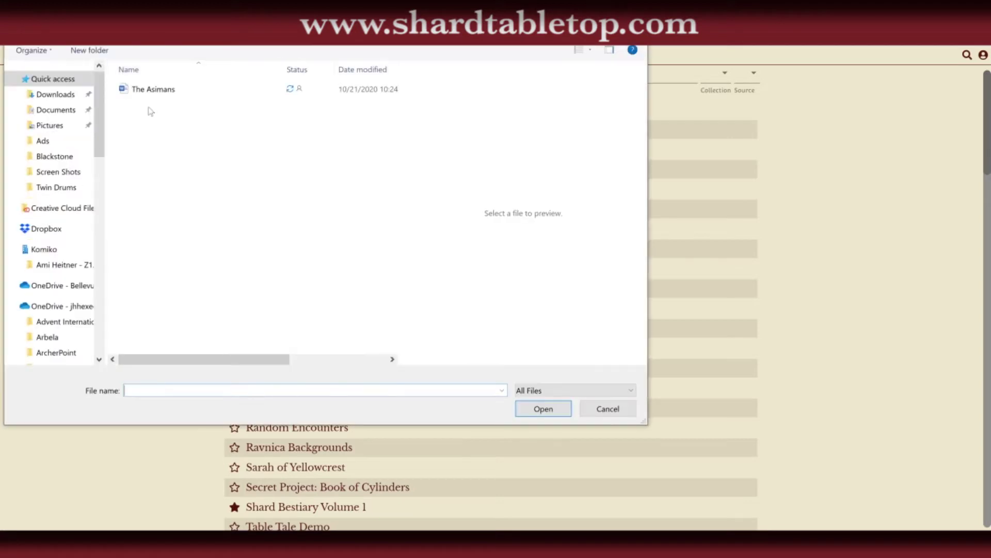
click(156, 91)
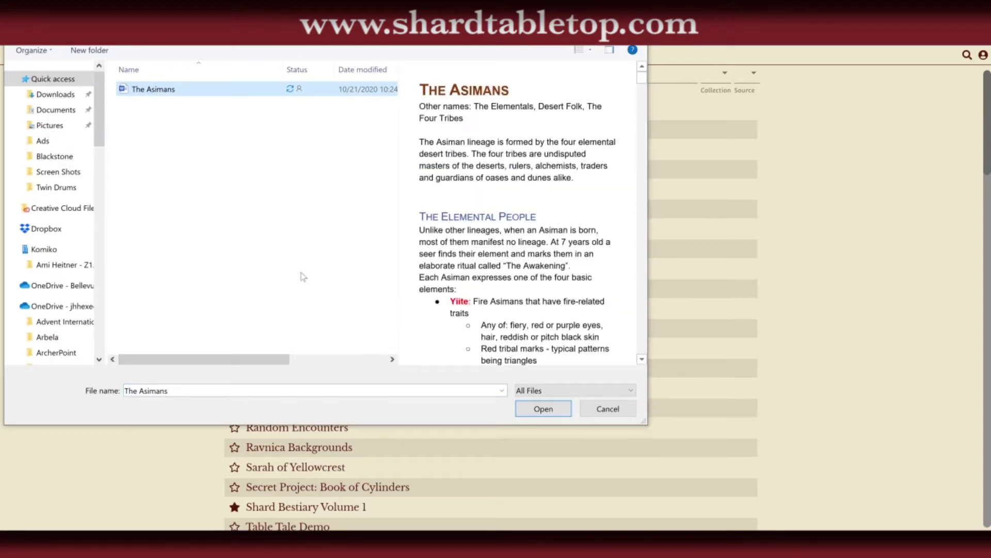
click(541, 409)
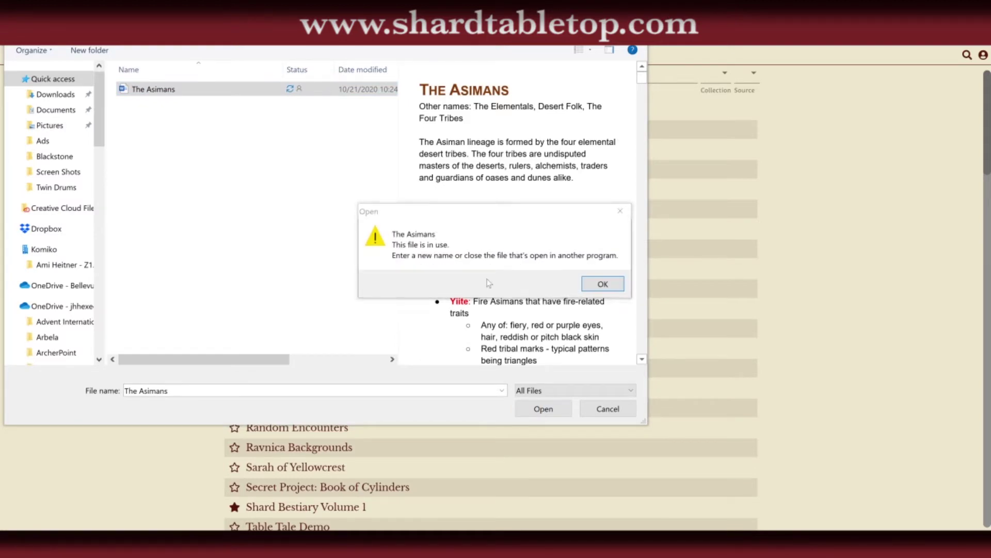
click(602, 286)
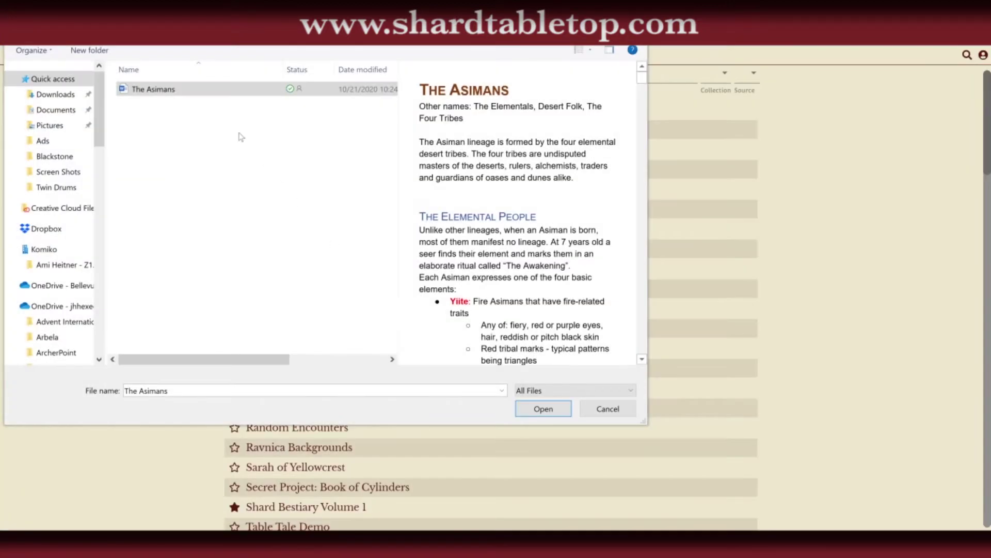
click(232, 92)
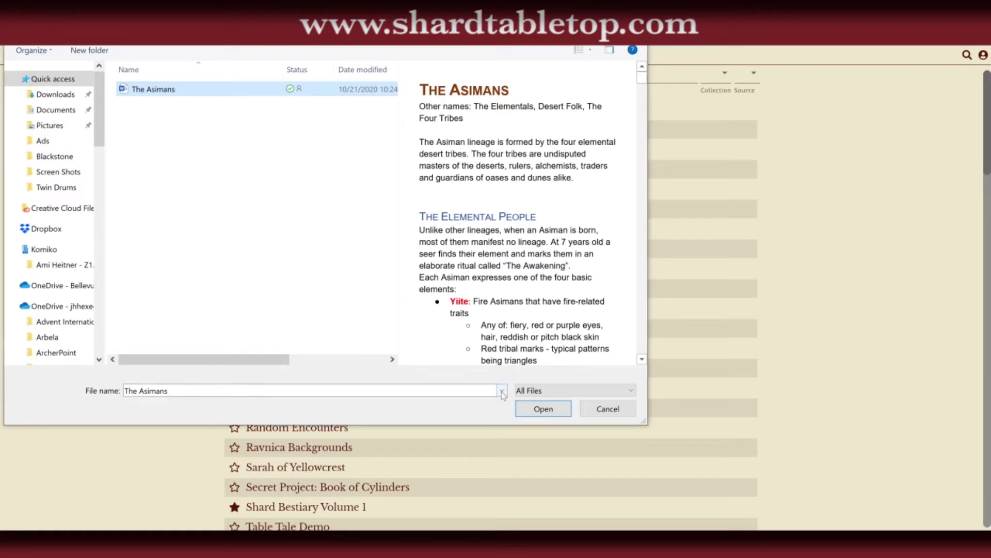
click(532, 412)
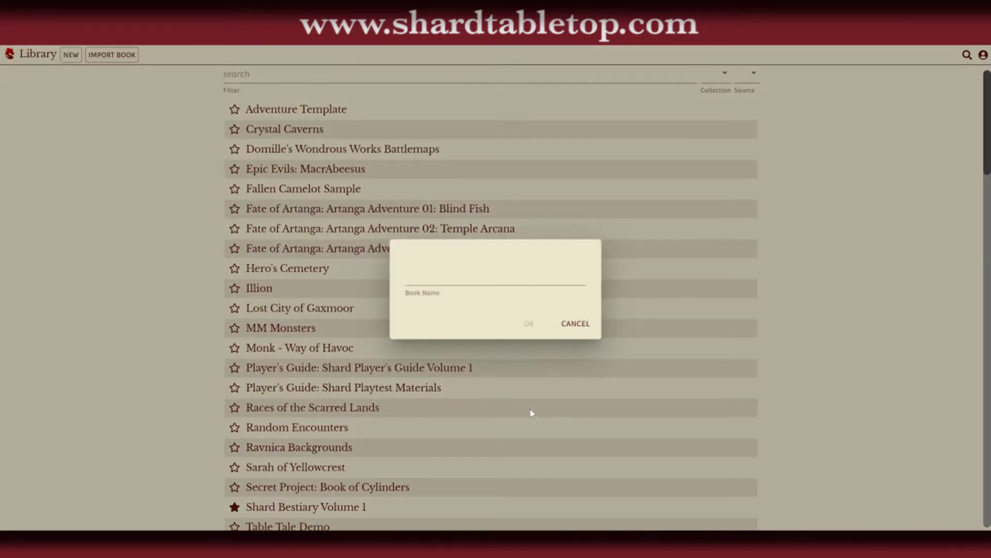
Name the imported book Asiman and confirm the import
click(457, 271)
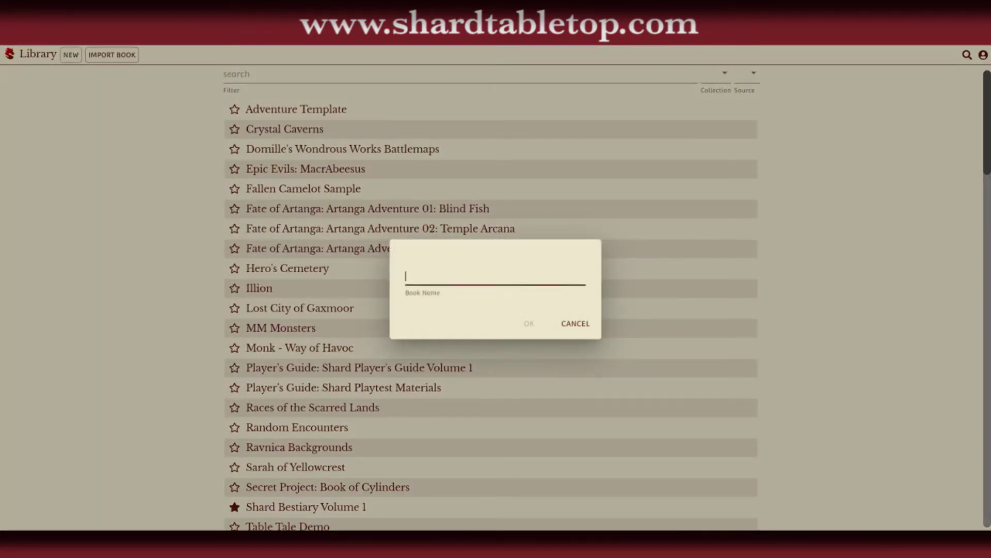
text(Aventu)
key(BackSpace)
key(BackSpace)
key(BackSpace)
key(BackSpace)
key(BackSpace)
text(siman)
click(528, 325)
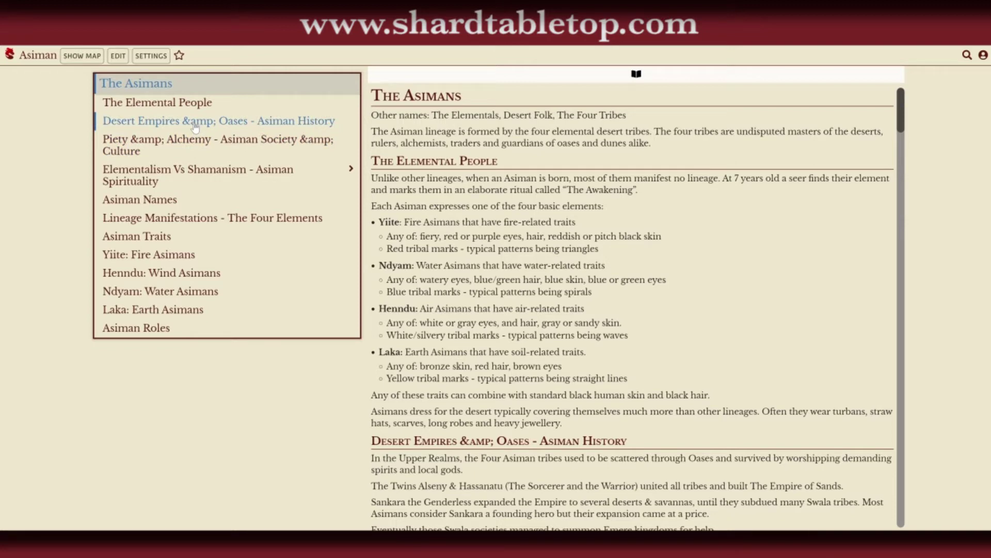
Put the Asiman book into editing mode and go to its Asiman Traits section
click(158, 238)
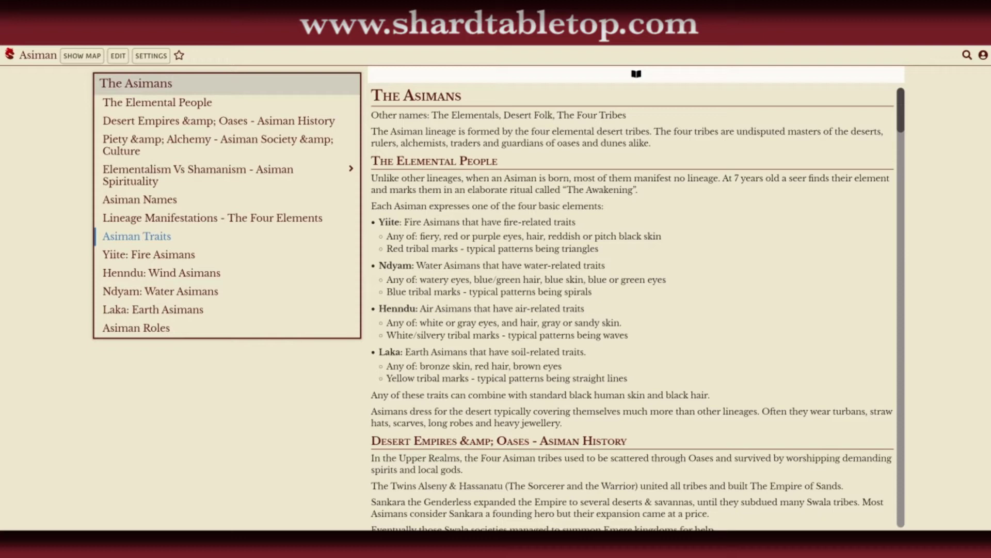
click(118, 56)
click(140, 245)
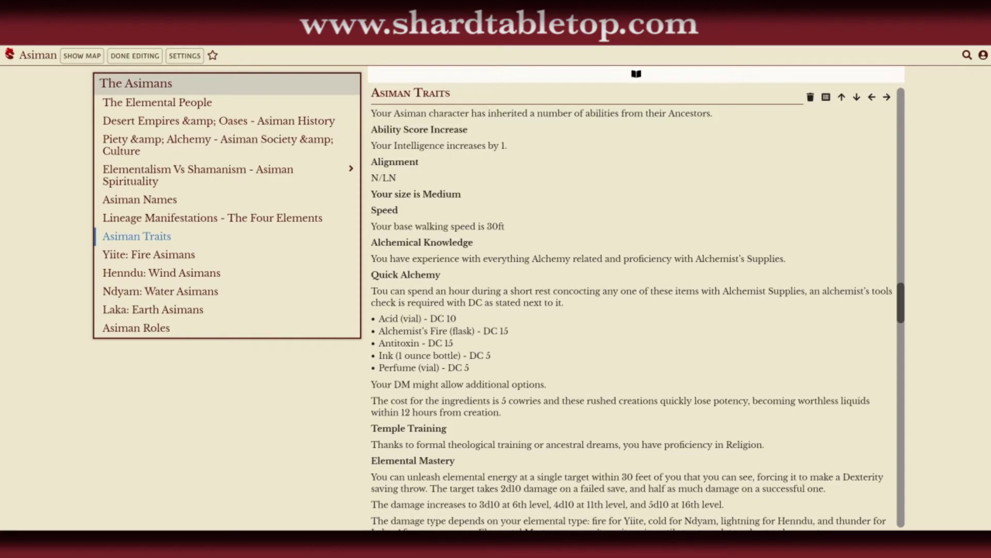
Cut the trait text from Ability Score Increase through Languages out of the Asiman Traits section, keeping the introductory sentence
click(568, 310)
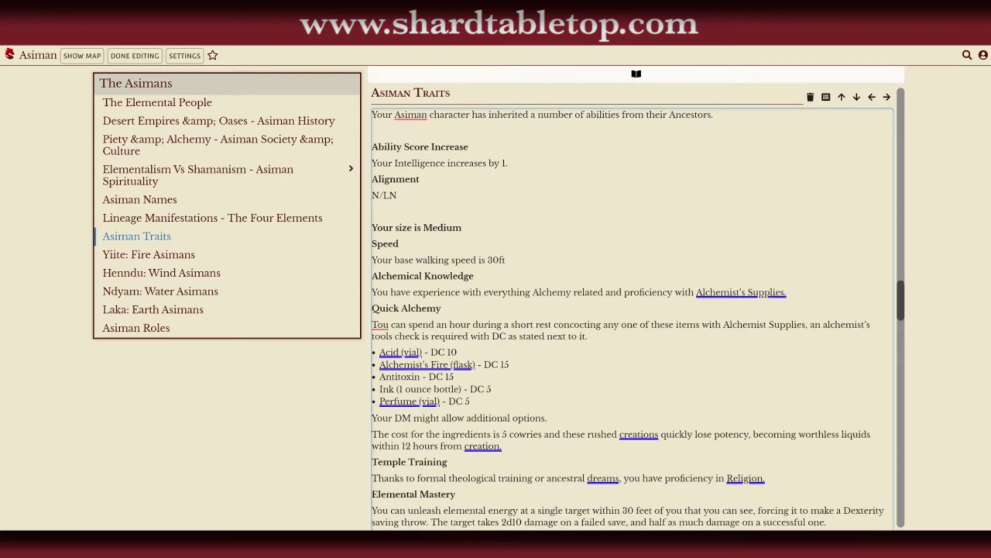
key(shift+Down)
key(shift+Down)
key(shift+Down)
key(shift+Down)
key(shift+Down)
key(shift+Down)
key(shift+Down)
key(shift+Down)
key(shift+Down)
key(shift+Down)
key(shift+Down)
key(shift+Down)
key(shift+Down)
key(shift+Down)
key(shift+Down)
key(shift+Down)
key(shift+Down)
key(shift+Down)
key(shift+Down)
key(shift+Down)
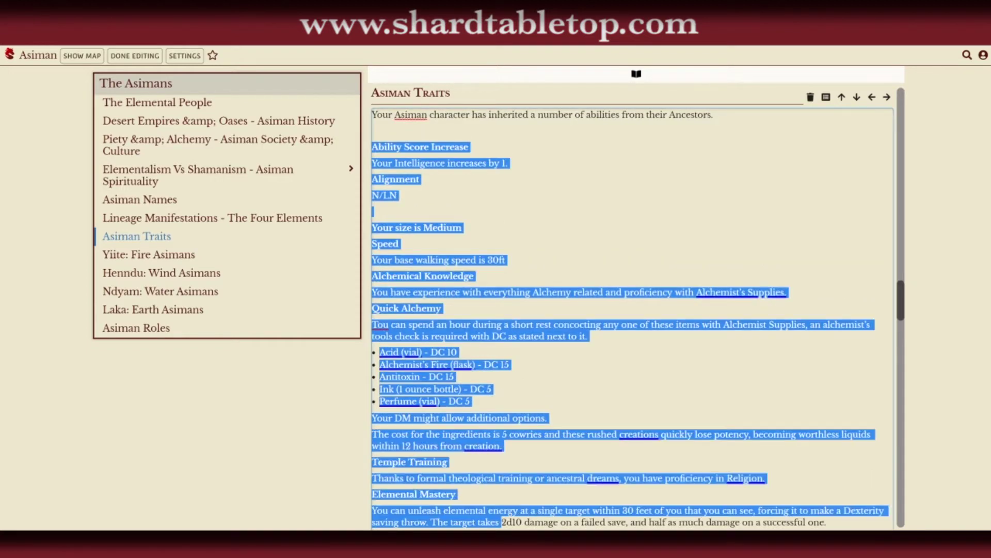
key(shift+Down)
key(shift+Down)
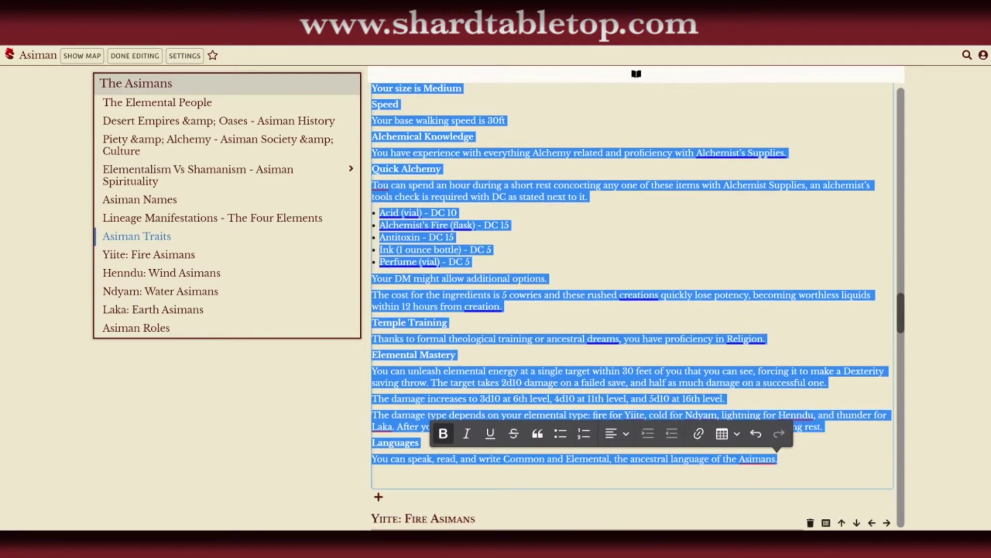
scroll(633, 292, down, 10)
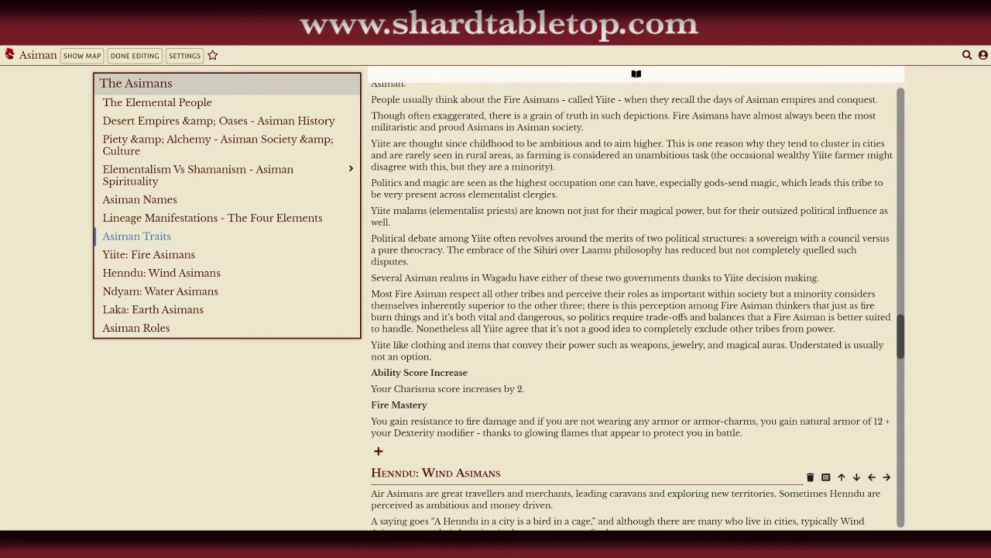
drag(901, 342, 902, 312)
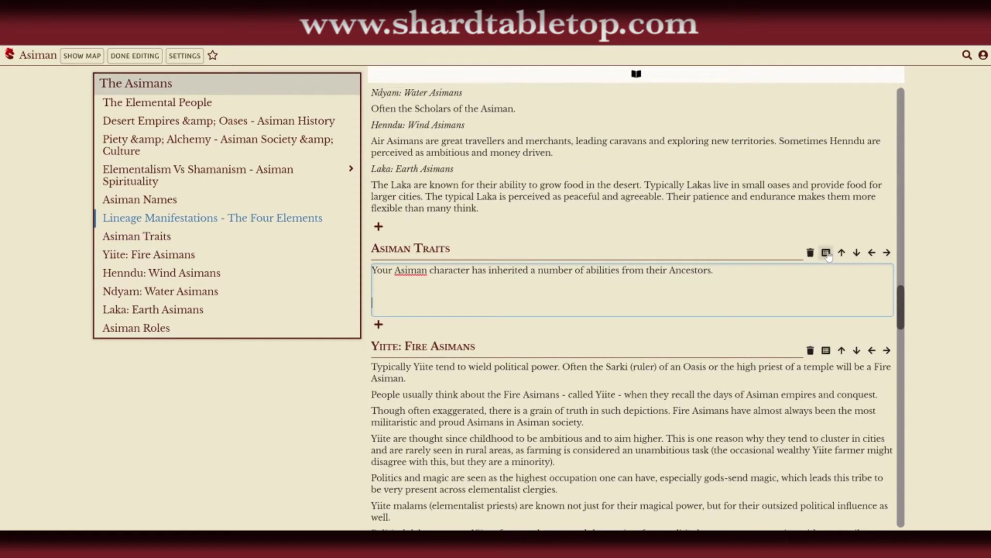
Open the content picker for the Asiman Traits section and set the content type to Races
click(826, 252)
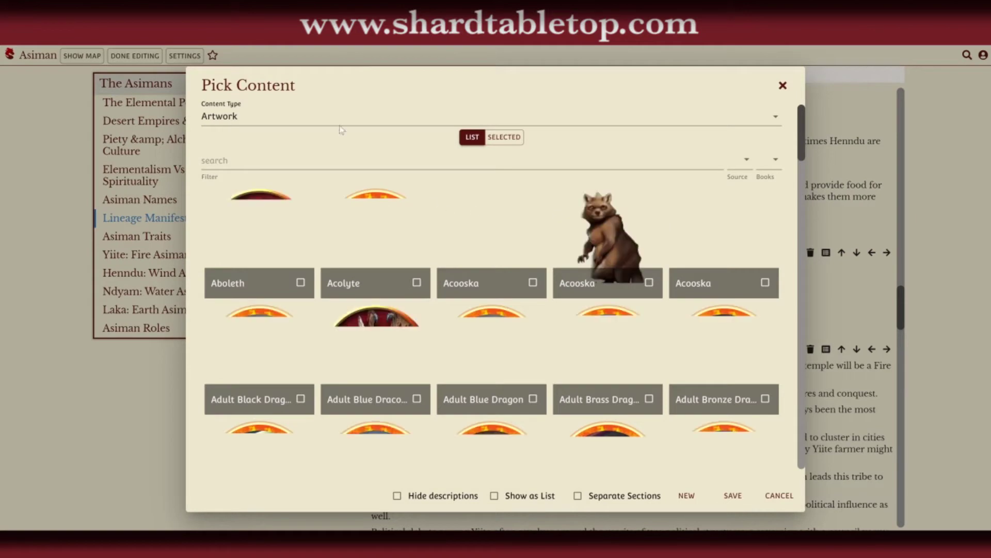
click(266, 123)
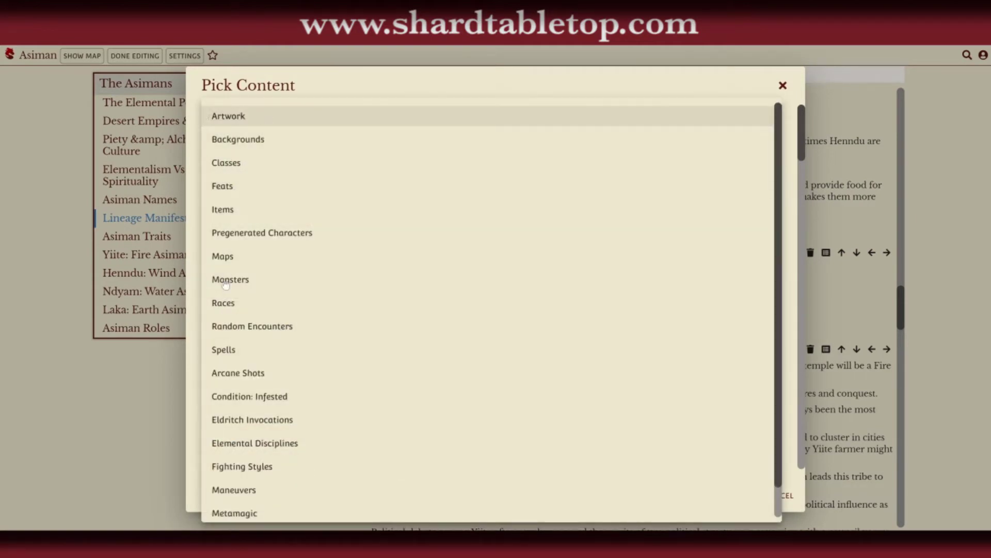
click(225, 305)
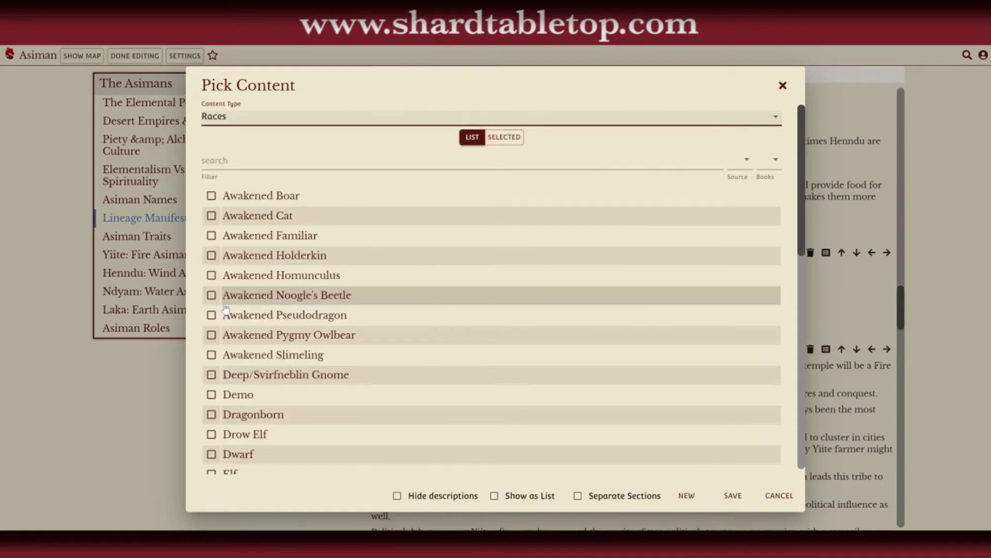
Create a race named Asiman from scratch on the Empty Template and set its base race as not selectable
click(688, 496)
click(444, 272)
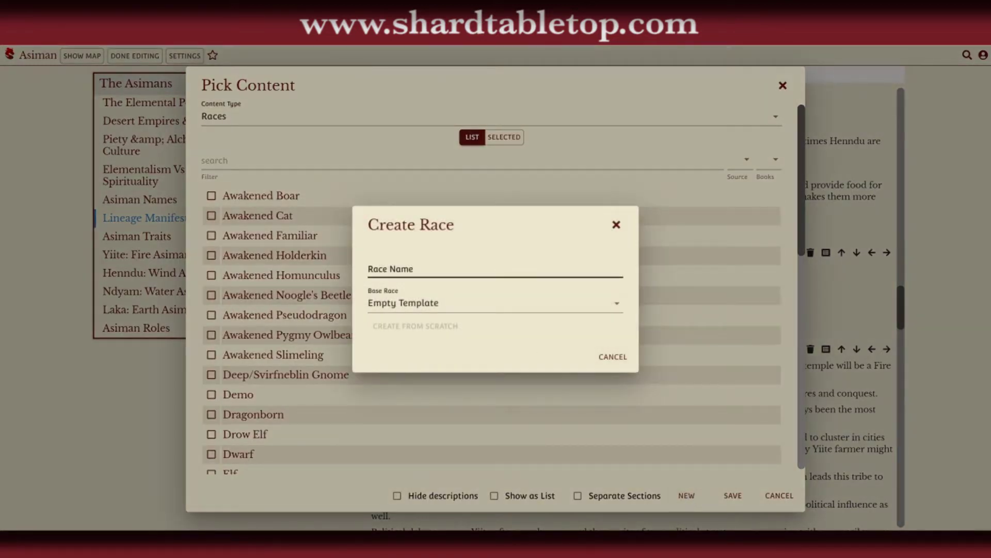
text(Asiman)
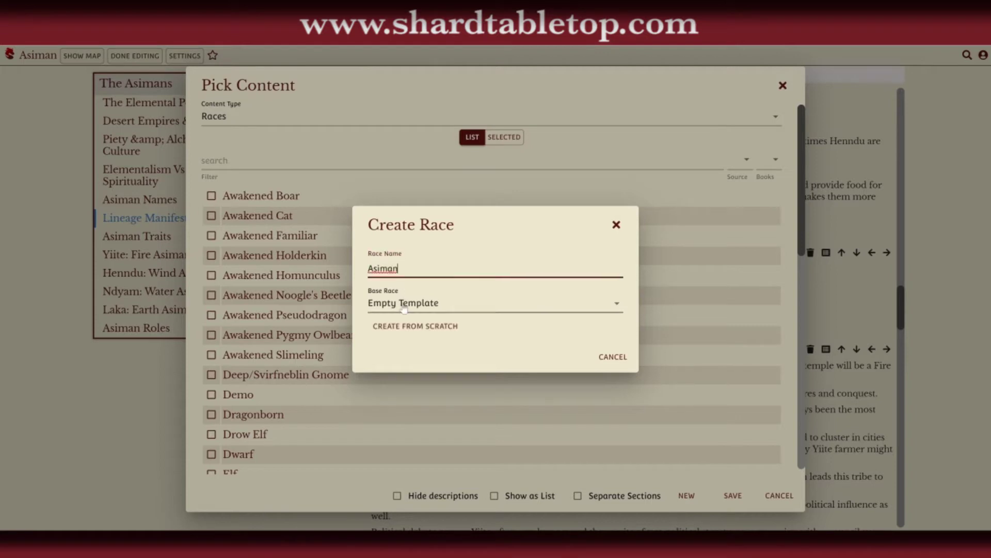
click(430, 332)
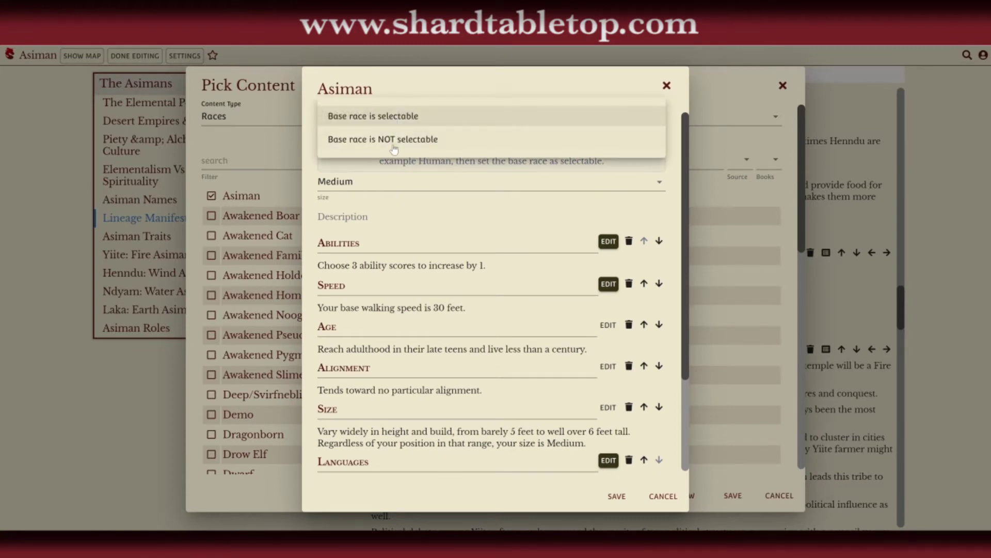
click(395, 141)
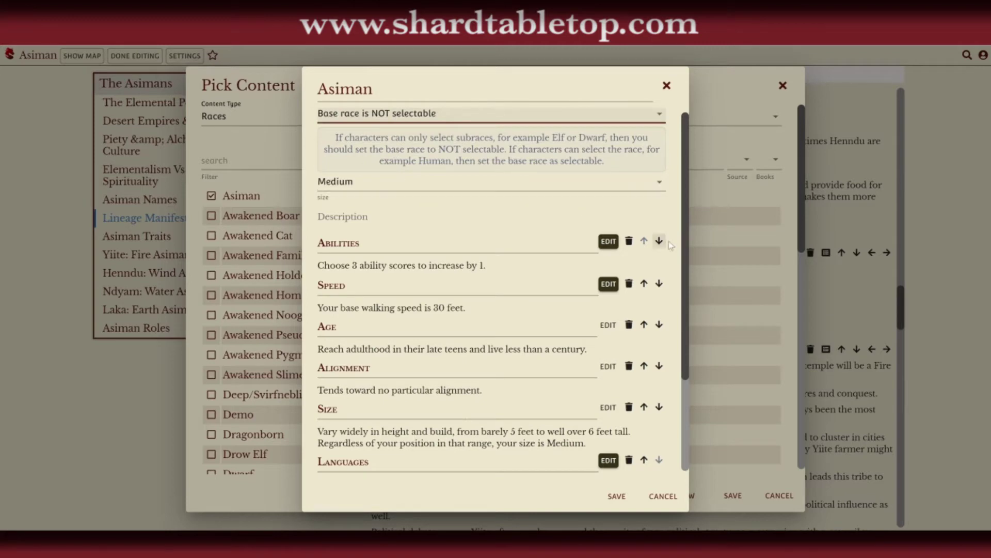
Add a new feature after Languages in the Asiman race and paste the cut trait text into its description
click(683, 252)
drag(683, 253, 686, 327)
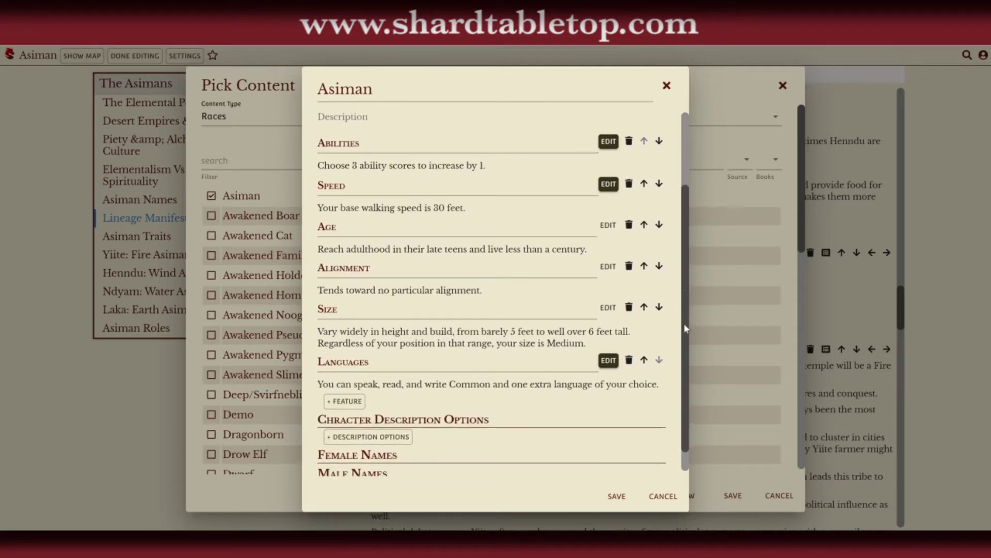
click(343, 402)
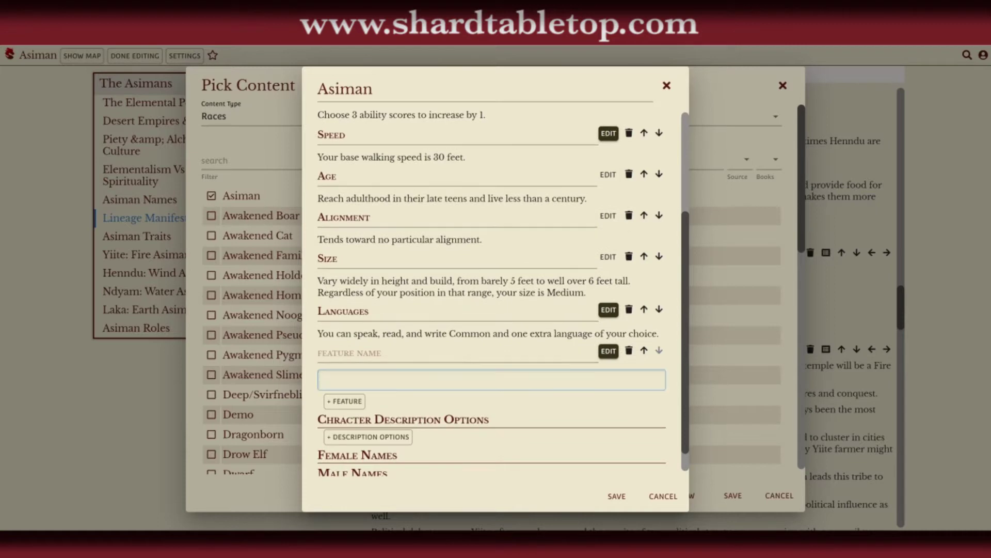
key(ctrl+v)
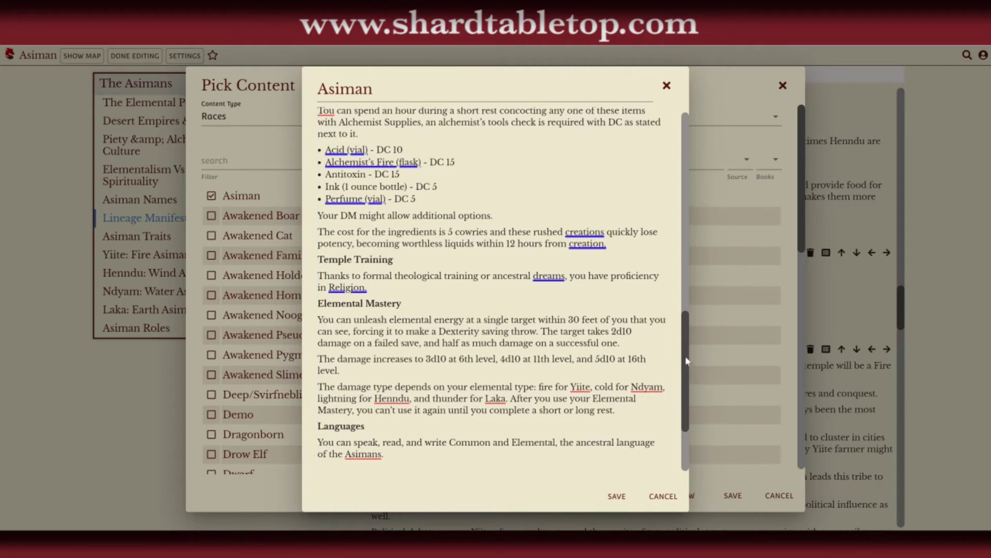
drag(687, 371, 689, 195)
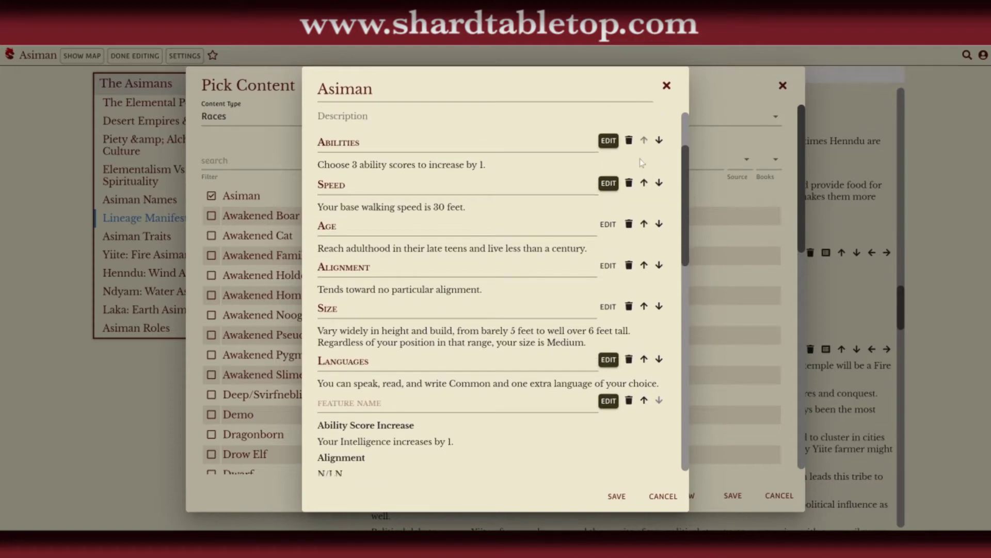
Change the Abilities feature to a fixed +1 Intelligence with the number of freely chosen abilities set to 0, and save it
click(608, 144)
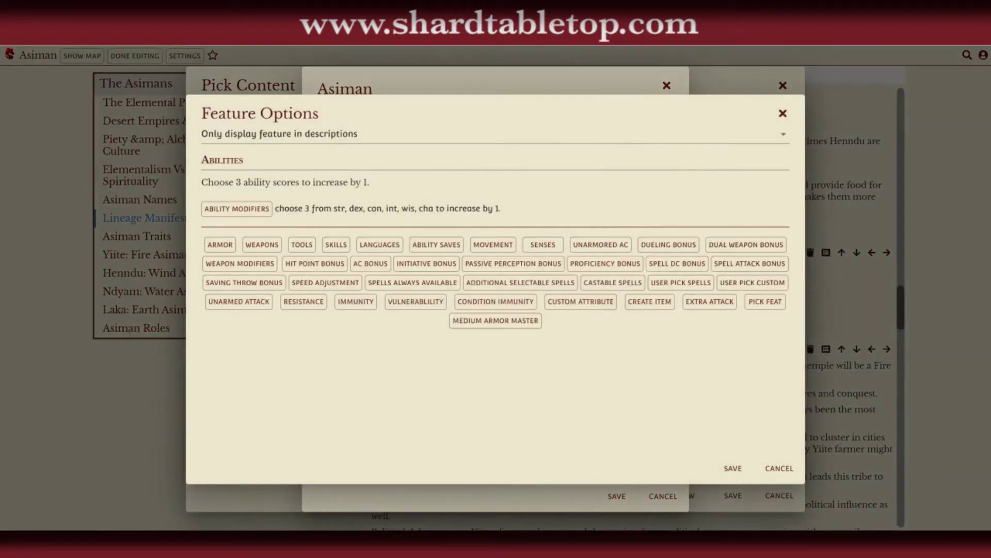
click(255, 211)
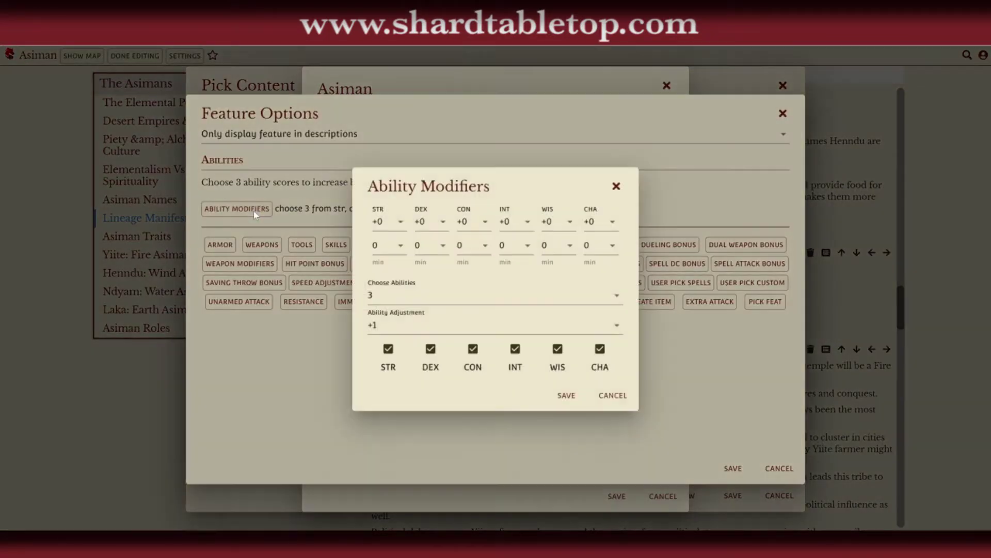
click(521, 232)
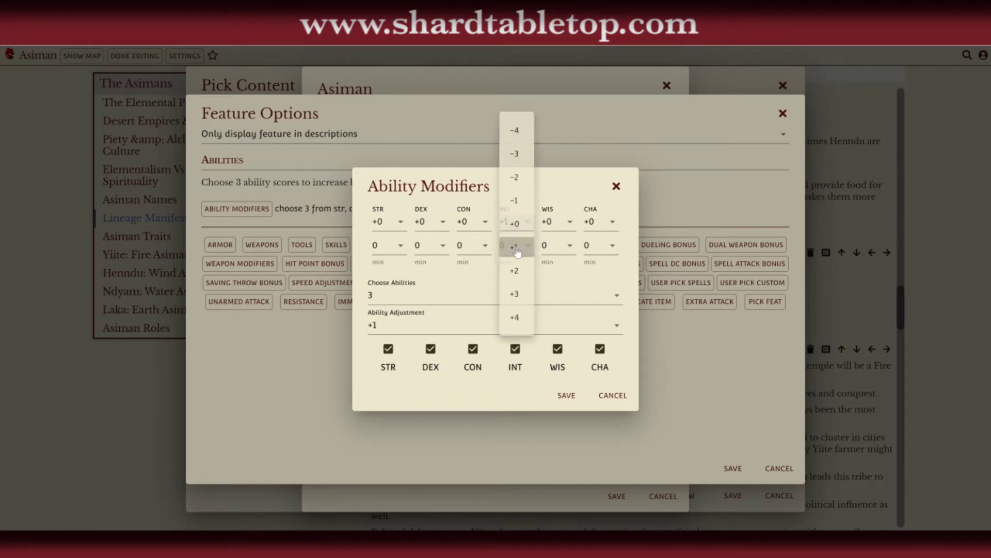
click(517, 248)
click(400, 302)
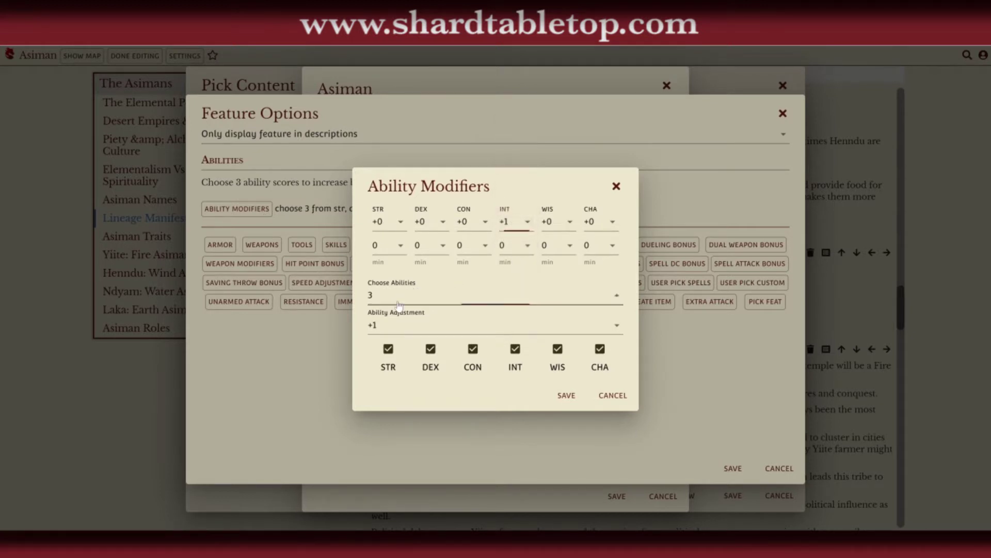
click(383, 236)
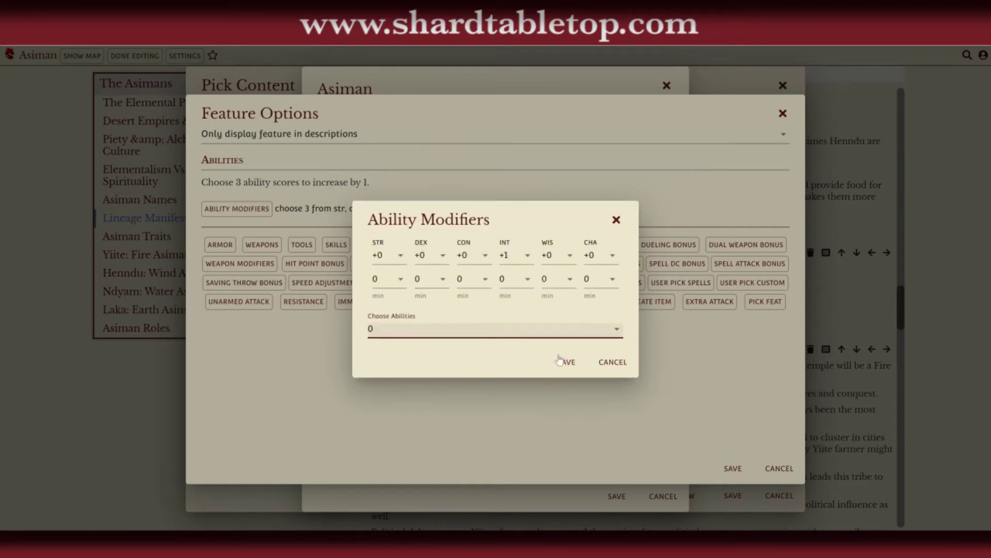
click(565, 364)
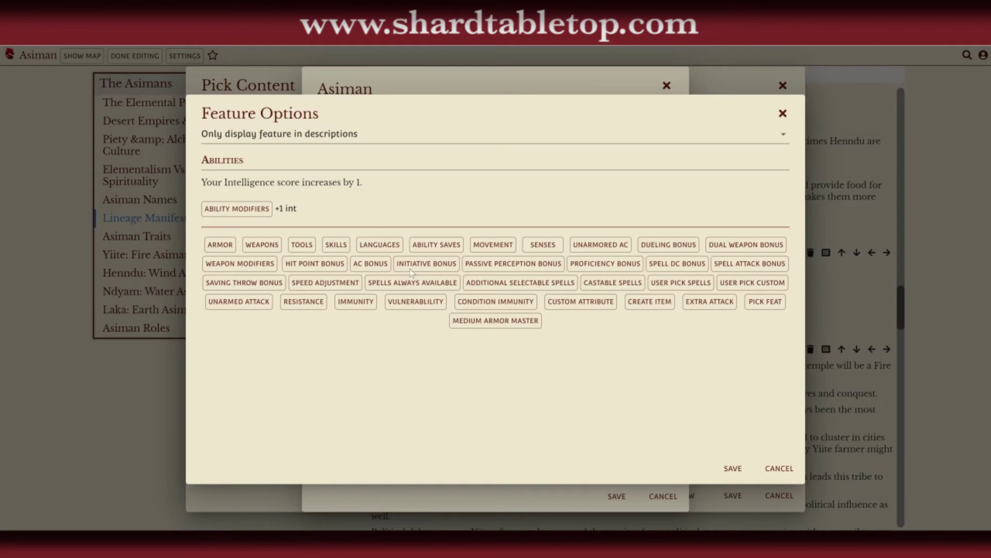
click(732, 469)
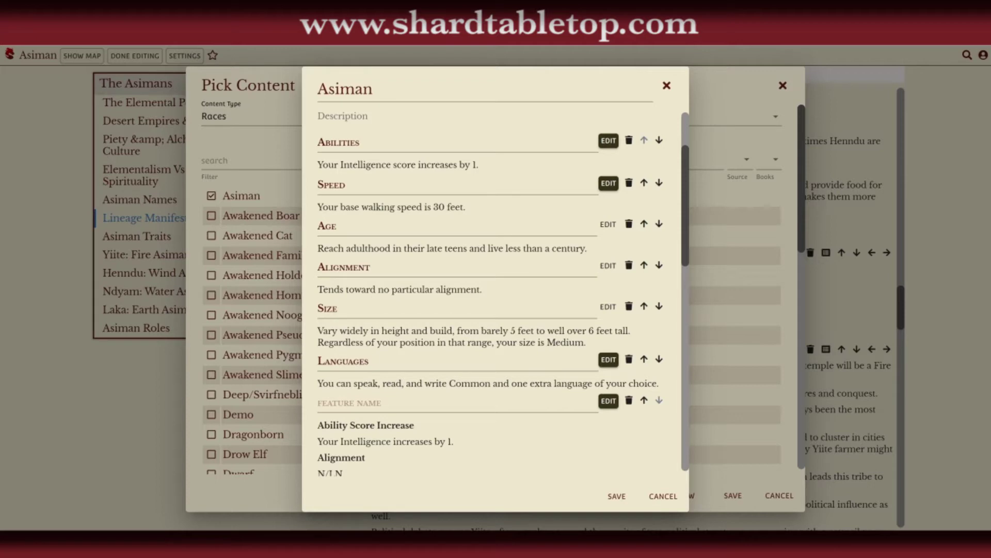
Reword the Alignment description as "Tends toward neutral or lawful neutral."
click(390, 289)
key(BackSpace)
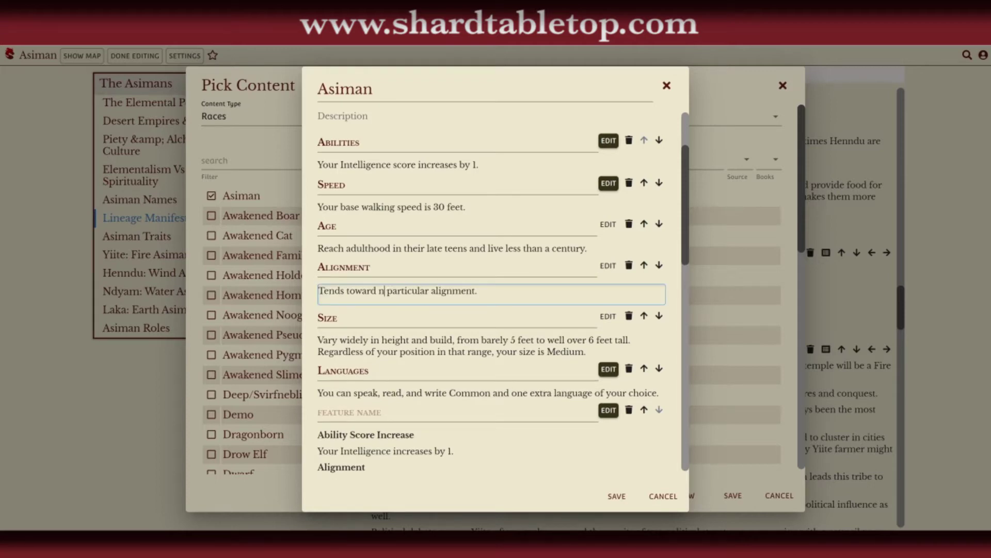
text(eutral or)
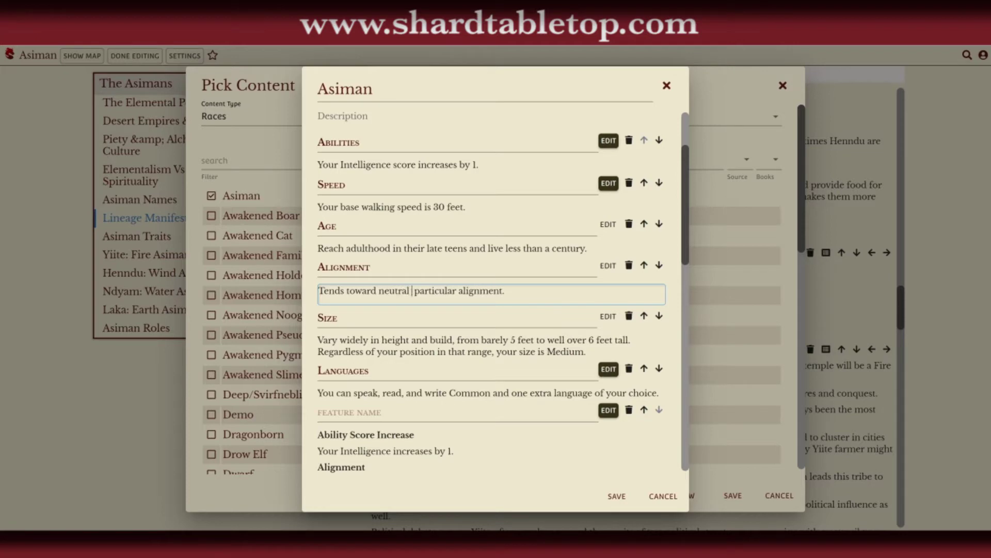
text( l)
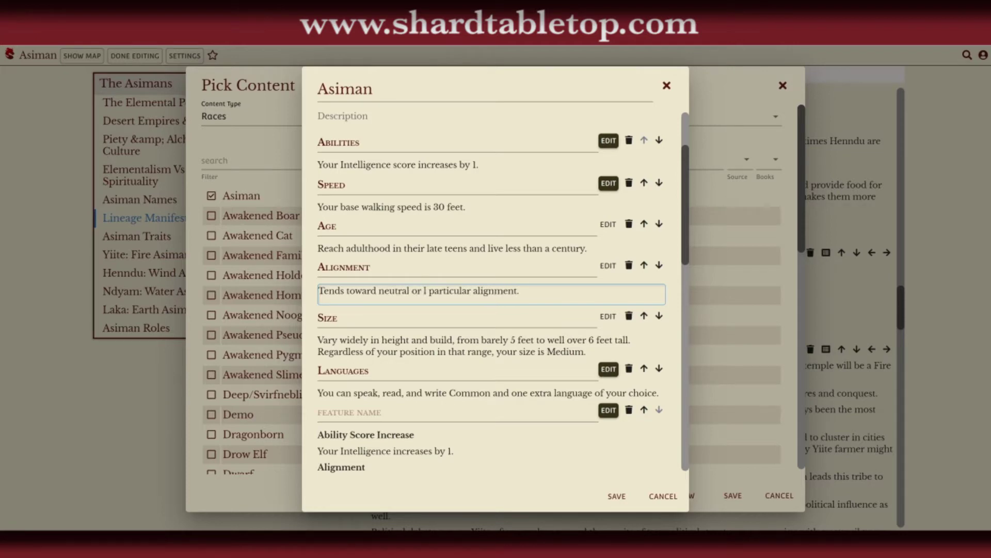
text(awful )
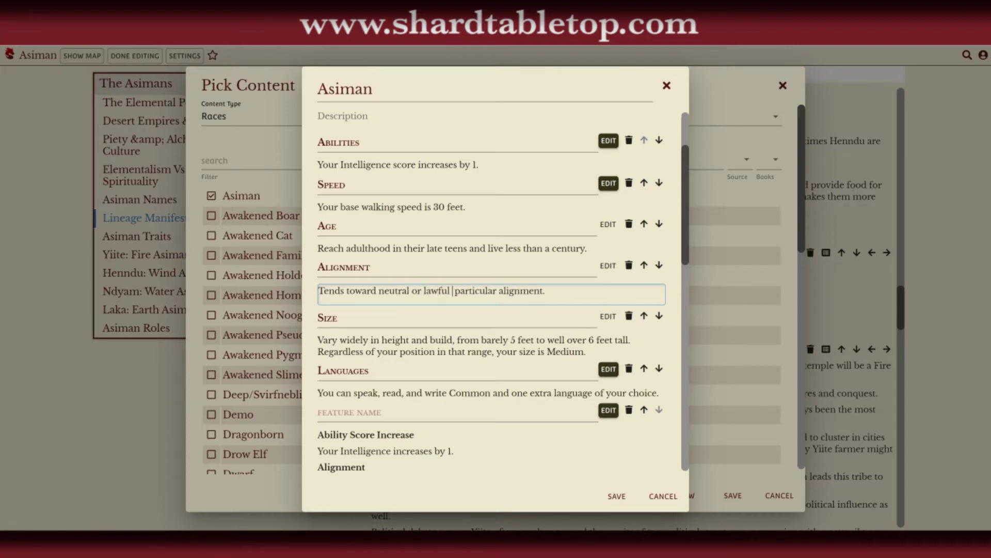
text(neutral)
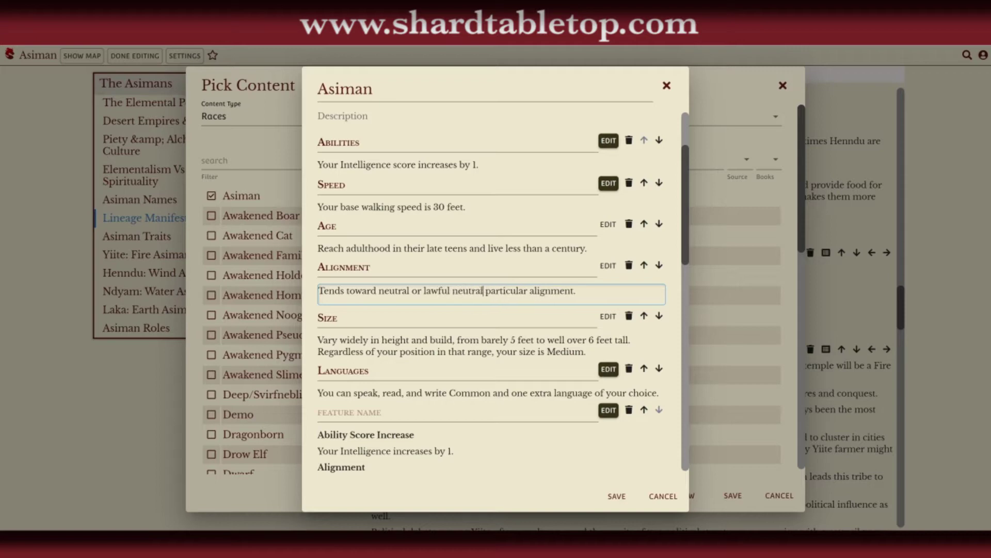
key(Delete)
key(Delete)
key(Delete)
key(Delete)
key(Delete)
key(Delete)
key(Delete)
key(Delete)
key(Delete)
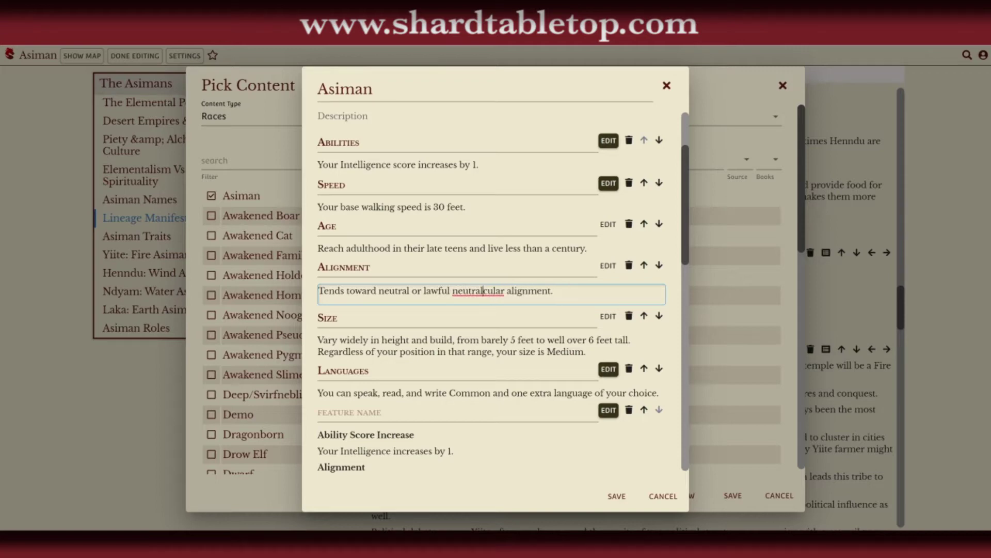
key(Delete)
key(Delete)
key(Delete)
key(Delete)
key(Delete)
key(Delete)
key(Delete)
key(Delete)
key(Delete)
key(Delete)
key(Delete)
key(Delete)
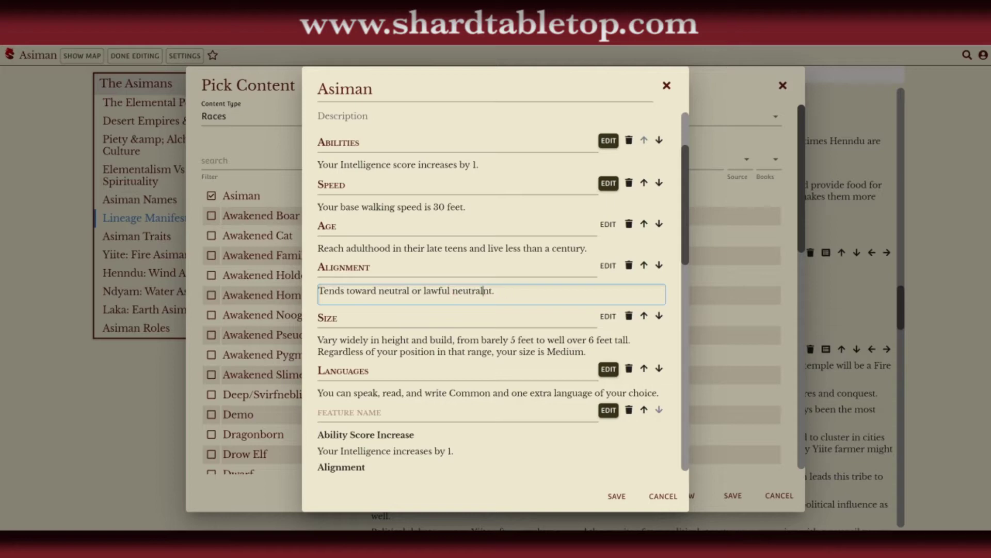
key(Delete)
Delete the pasted text from Ability Score Increase through "Your size is Medium" in the unnamed feature
click(686, 243)
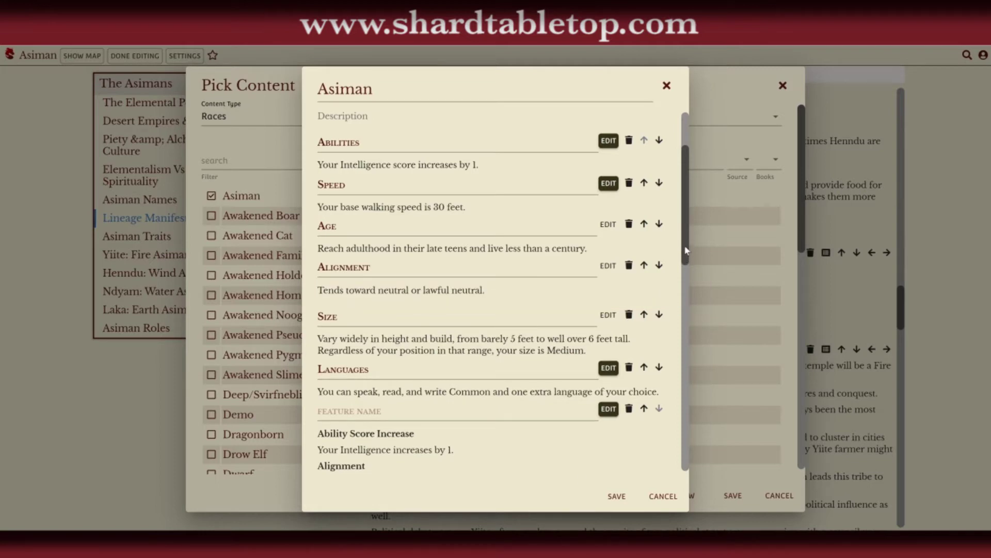
drag(687, 251, 688, 306)
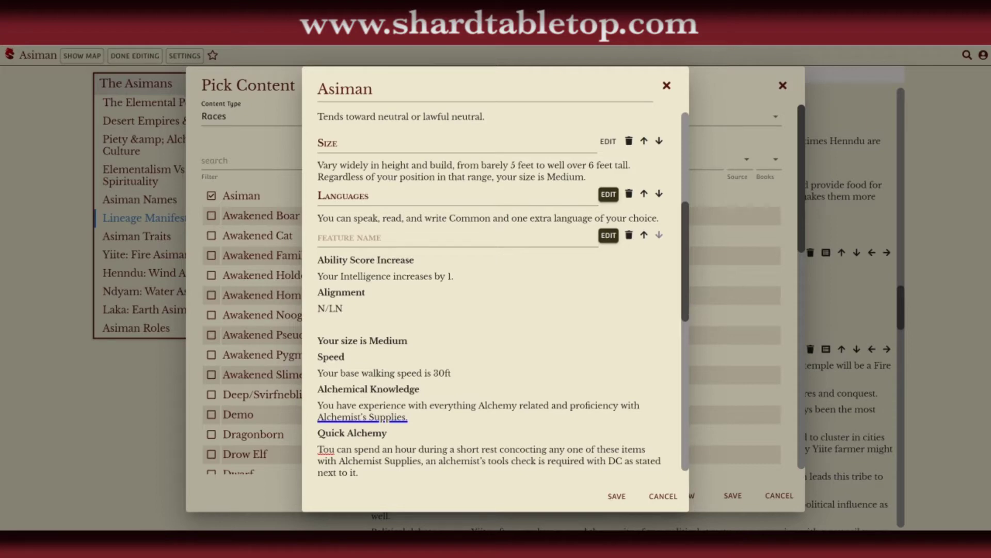
click(409, 341)
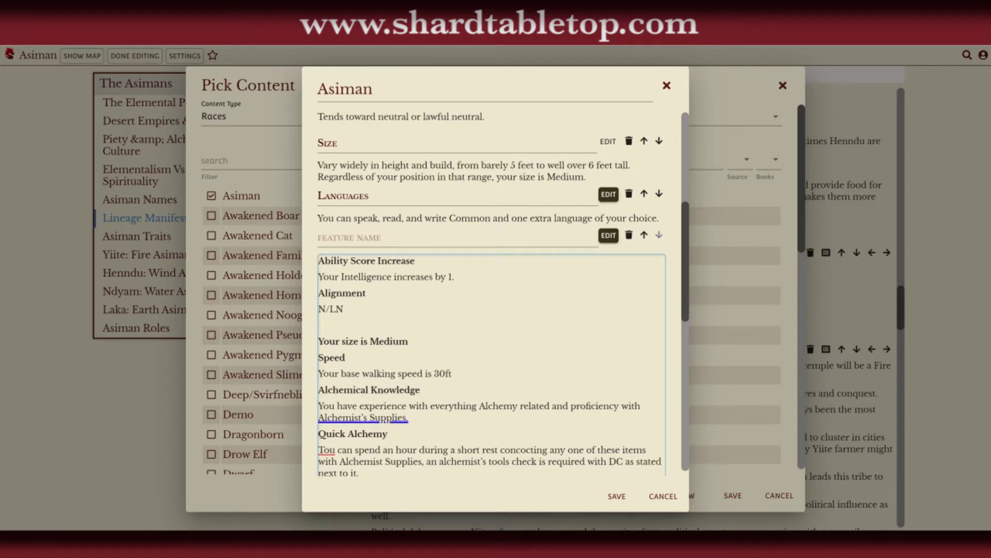
drag(409, 341, 318, 265)
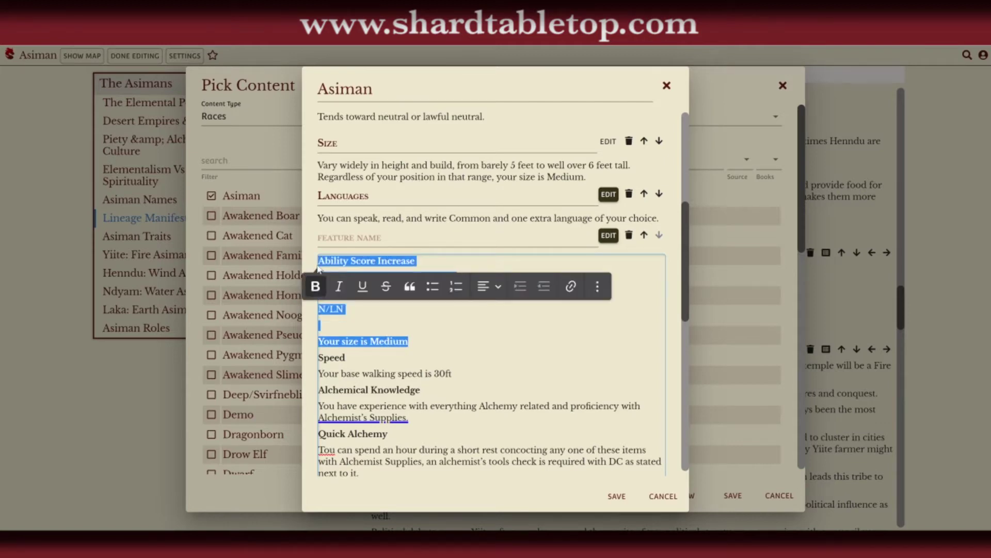
key(BackSpace)
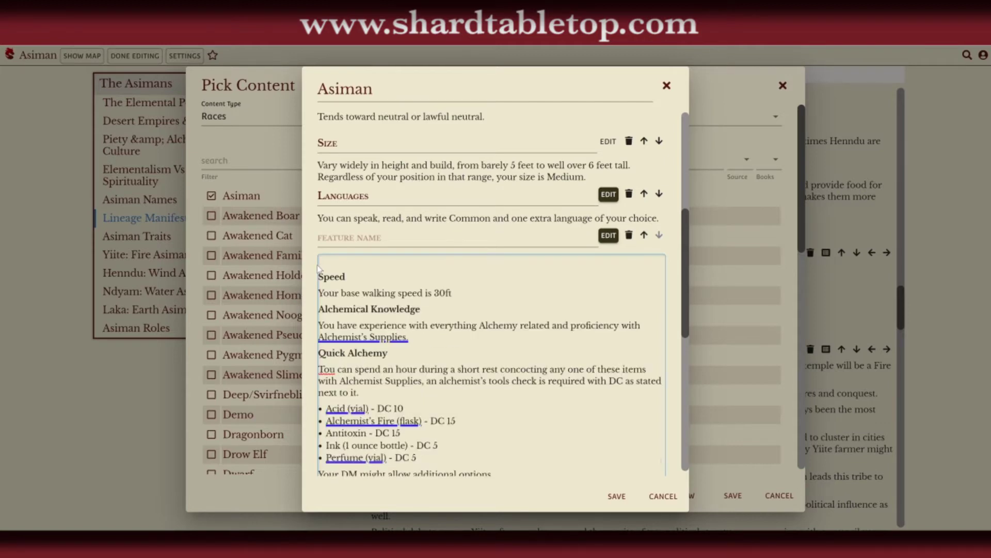
Remove the Speed heading and the base walking speed line from the unnamed feature's description
key(Delete)
key(Delete)
key(Delete)
key(Delete)
key(Delete)
key(Delete)
key(Delete)
key(Delete)
key(Delete)
key(Delete)
key(Delete)
key(Delete)
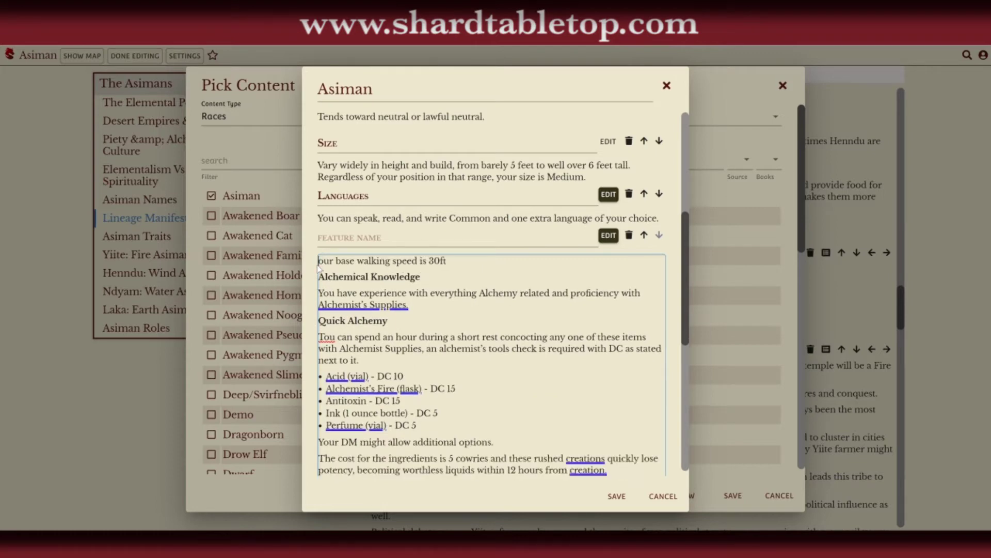
key(Delete)
key(Delete)
key(Delete)
key(Delete)
key(Delete)
key(Delete)
key(Delete)
key(Delete)
key(Delete)
key(Delete)
key(Delete)
key(Delete)
key(Delete)
key(Delete)
key(Delete)
key(Delete)
key(Delete)
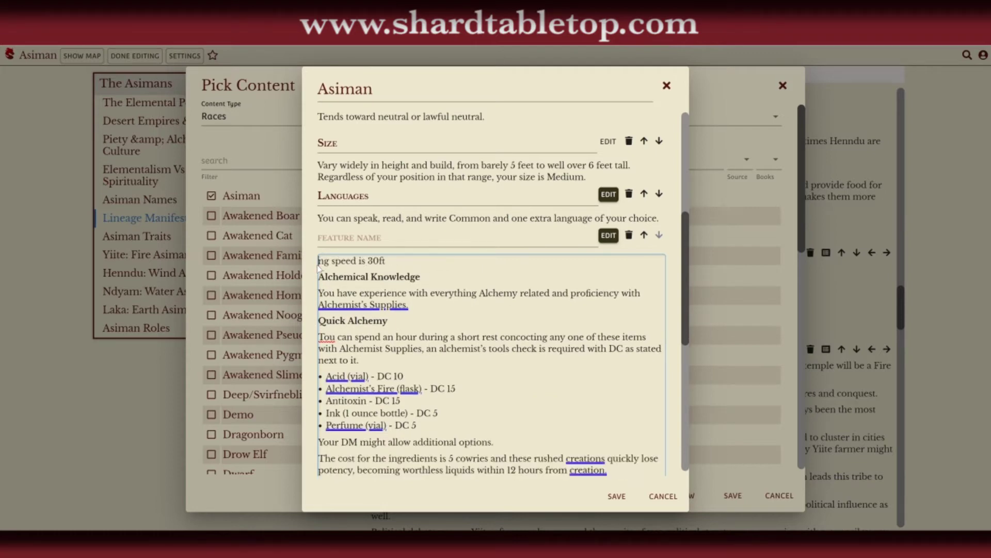
key(Delete)
key(Delete)
key(Delete)
key(Delete)
key(Delete)
key(Delete)
key(Delete)
key(Delete)
key(Delete)
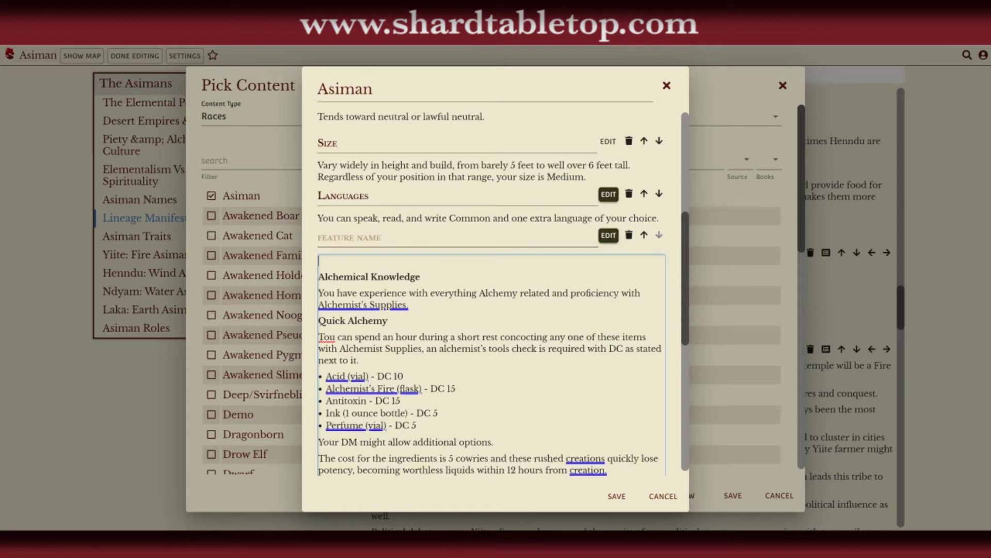
Set the Languages feature's selection type to defaults, keeping only Common as a granted language, and save the selection
click(686, 273)
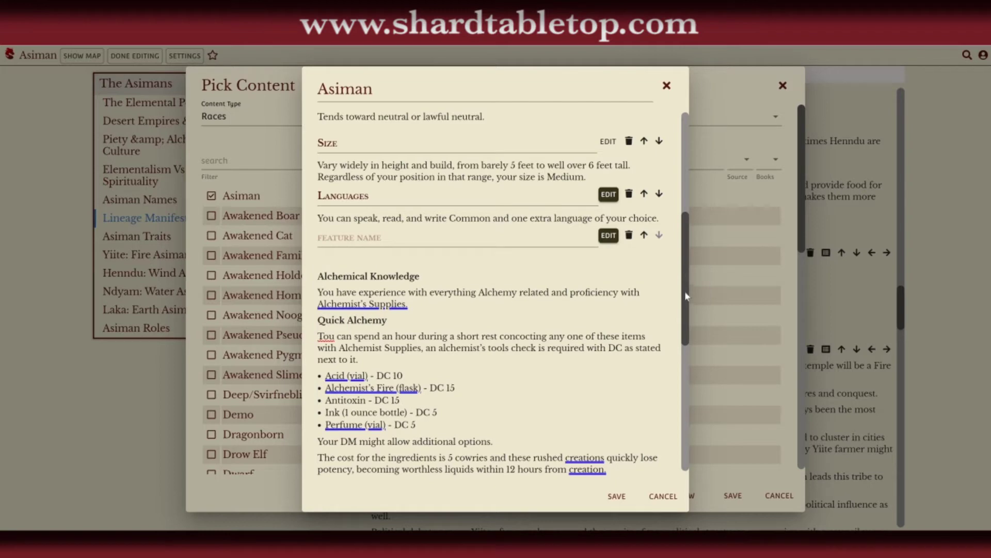
mouse_move(686, 296)
mouse_down()
mouse_move(687, 385)
mouse_move(685, 279)
mouse_up()
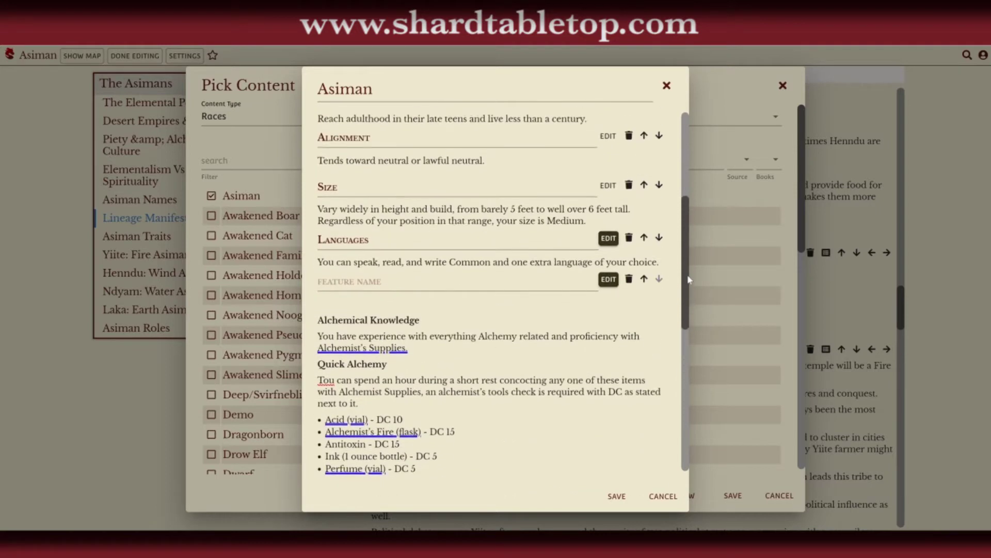
click(608, 241)
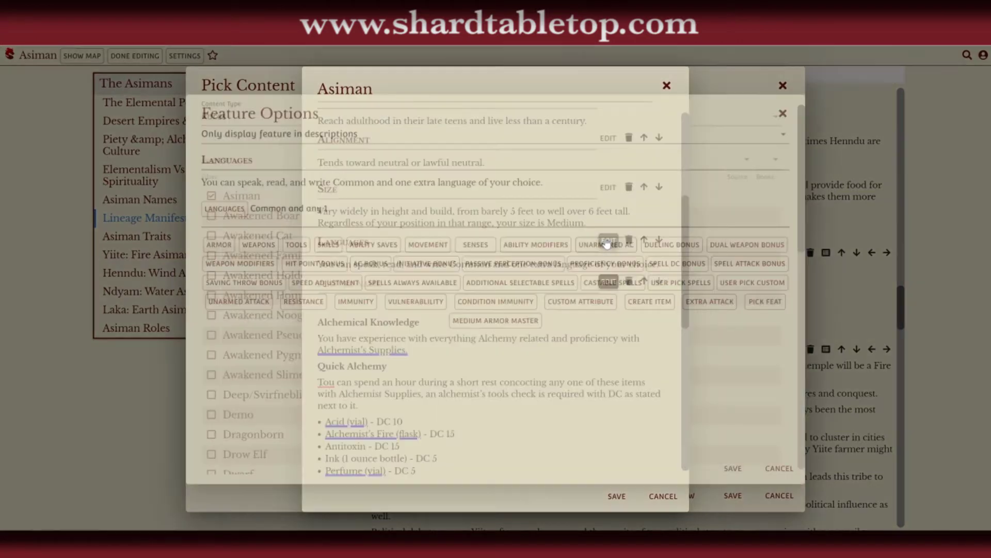
click(224, 209)
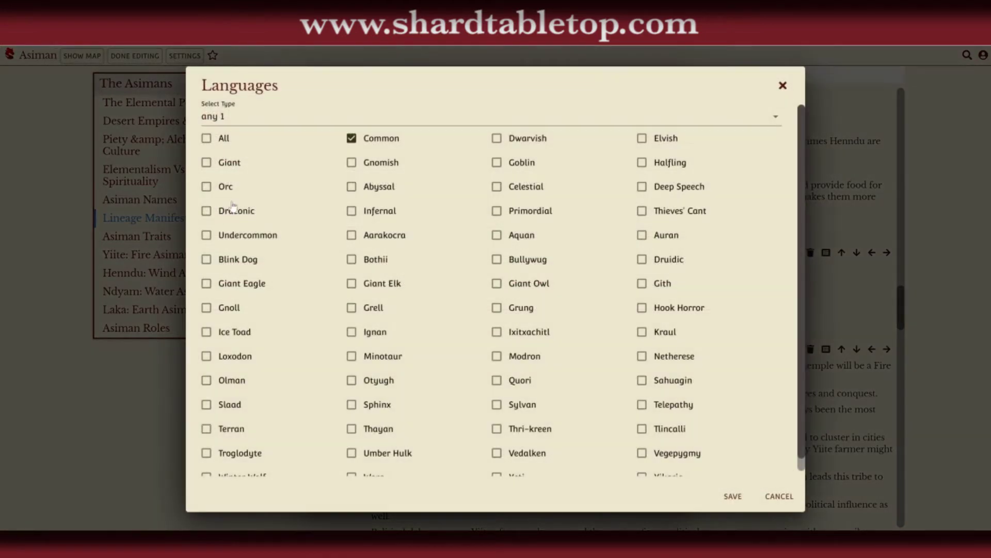
click(228, 122)
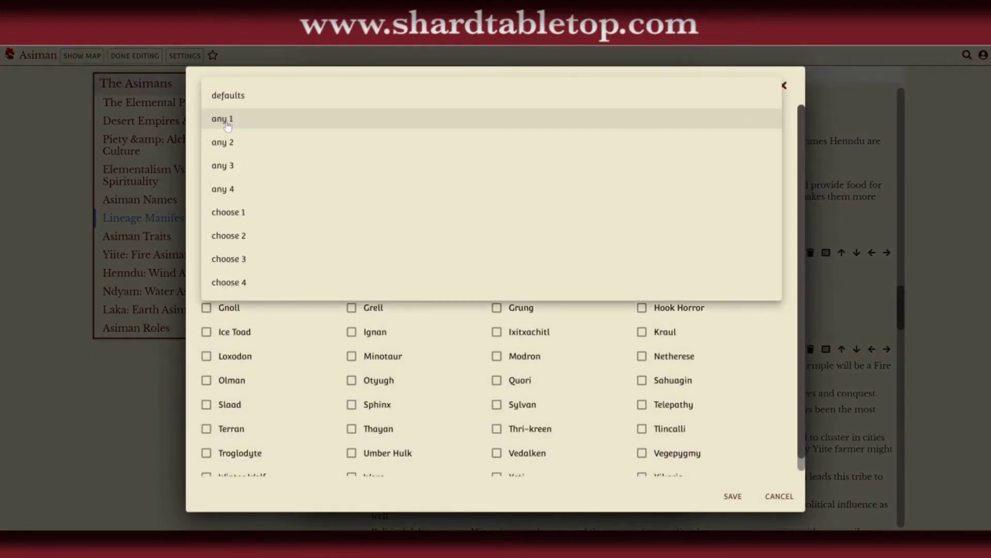
click(231, 100)
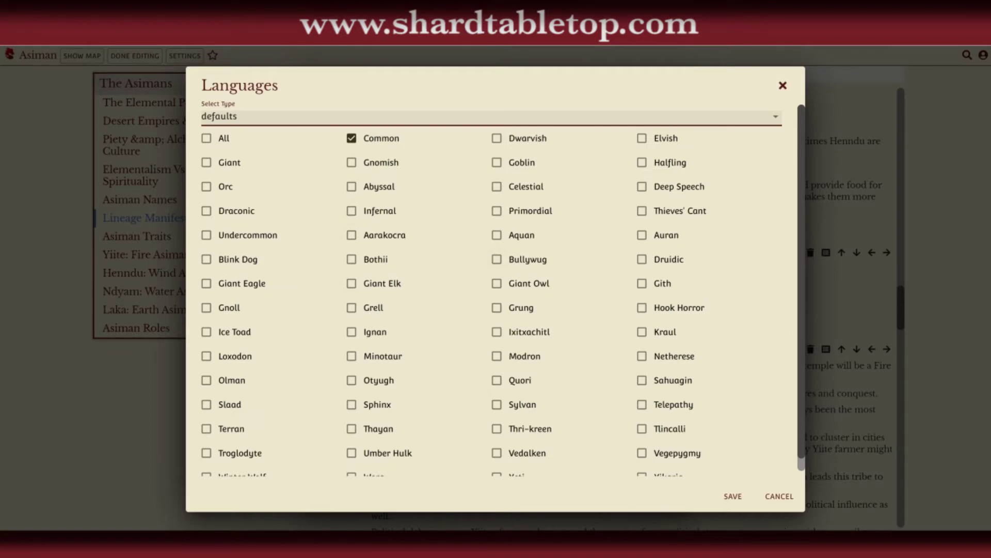
click(728, 496)
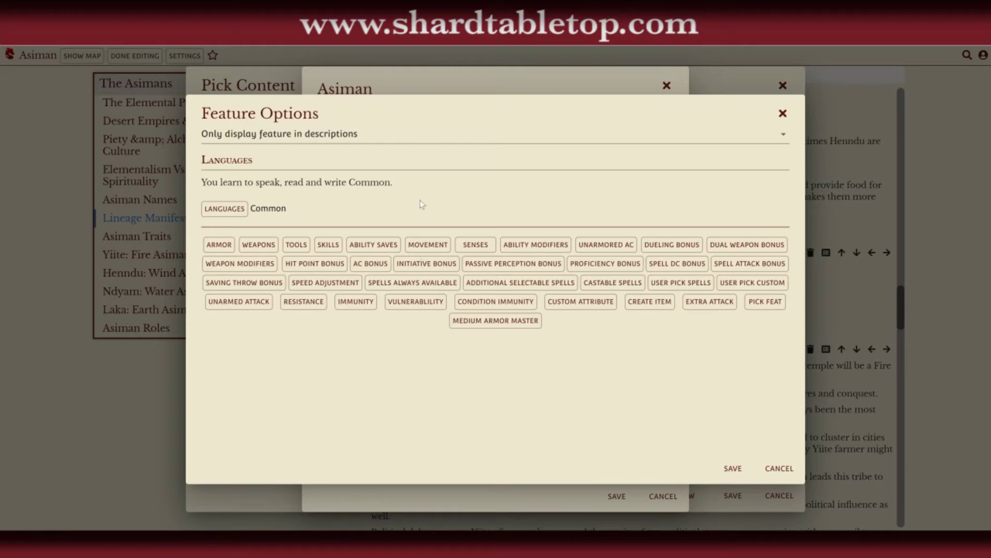
Extend the Languages description to "You learn to speak, read and write Common and Elemental." and save the feature
click(395, 183)
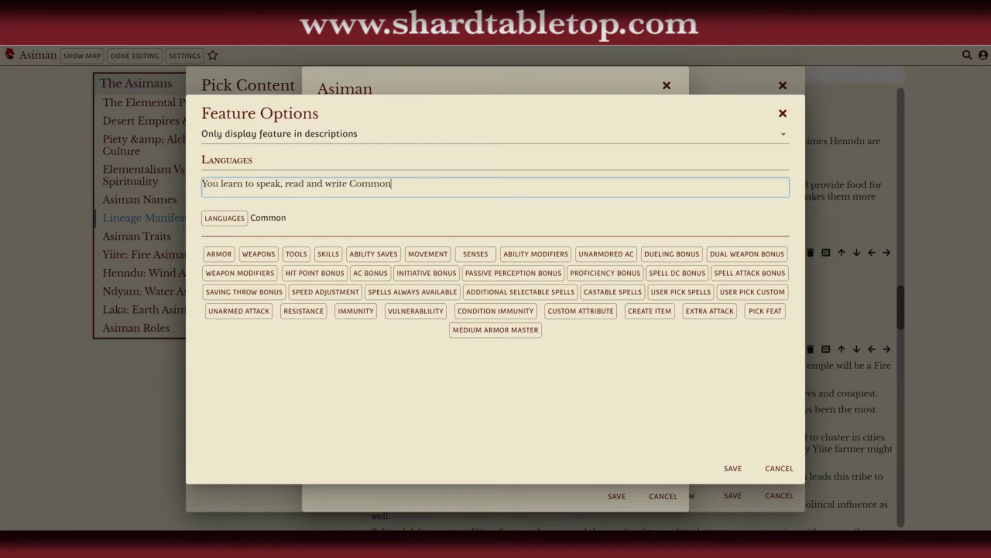
text(and El)
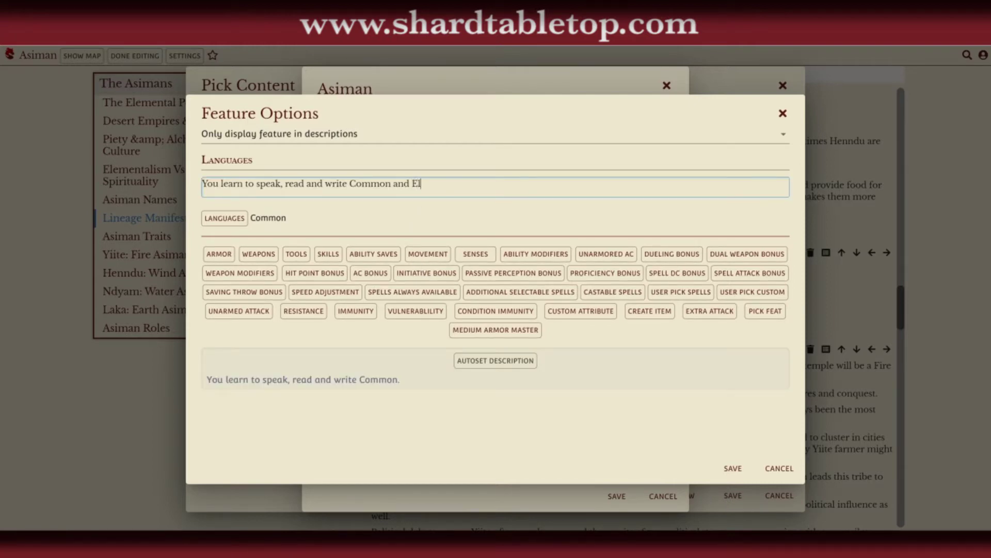
text(ement)
key(BackSpace)
key(BackSpace)
text(ntal.)
click(733, 469)
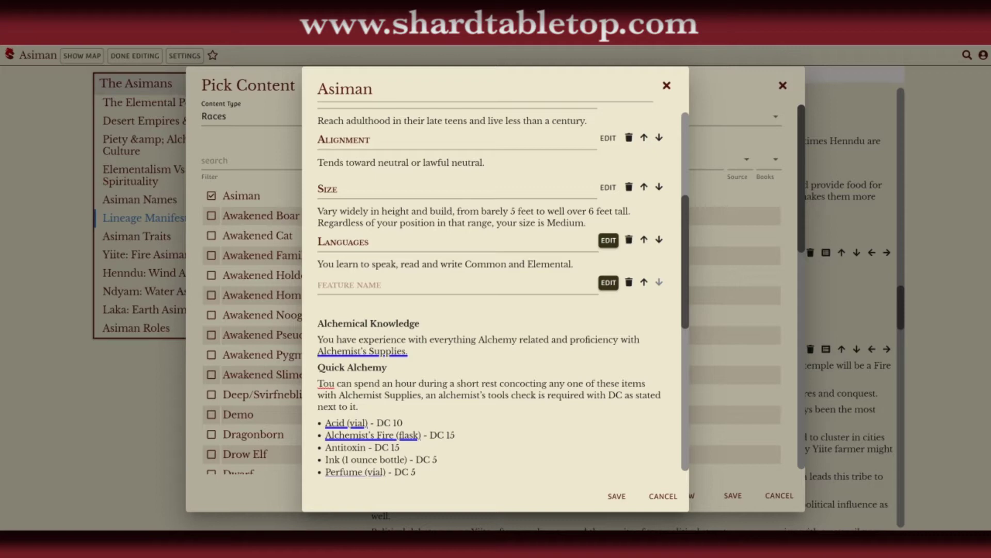
Delete the Languages heading and its paragraph about Common and Elemental from the unnamed feature's description
click(408, 351)
drag(409, 352, 369, 352)
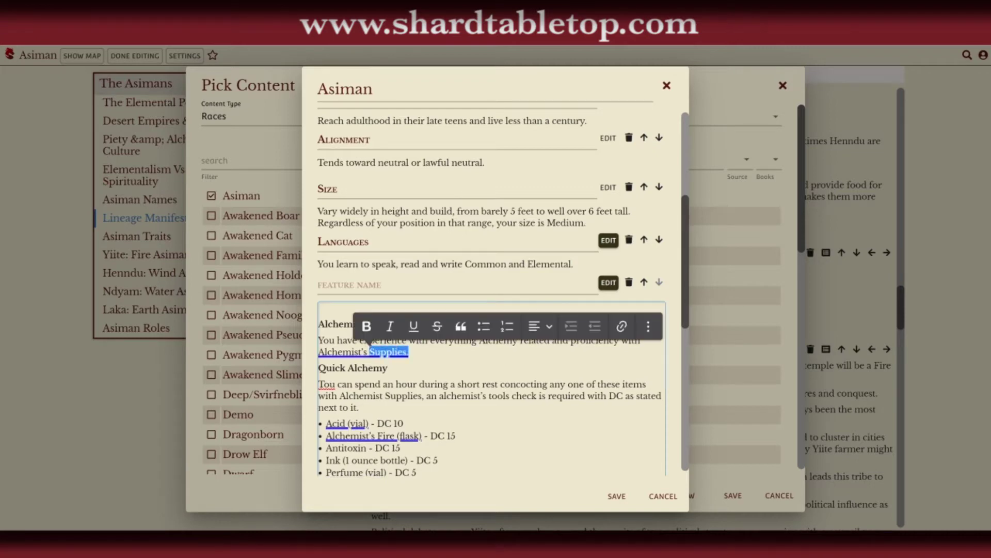
click(687, 308)
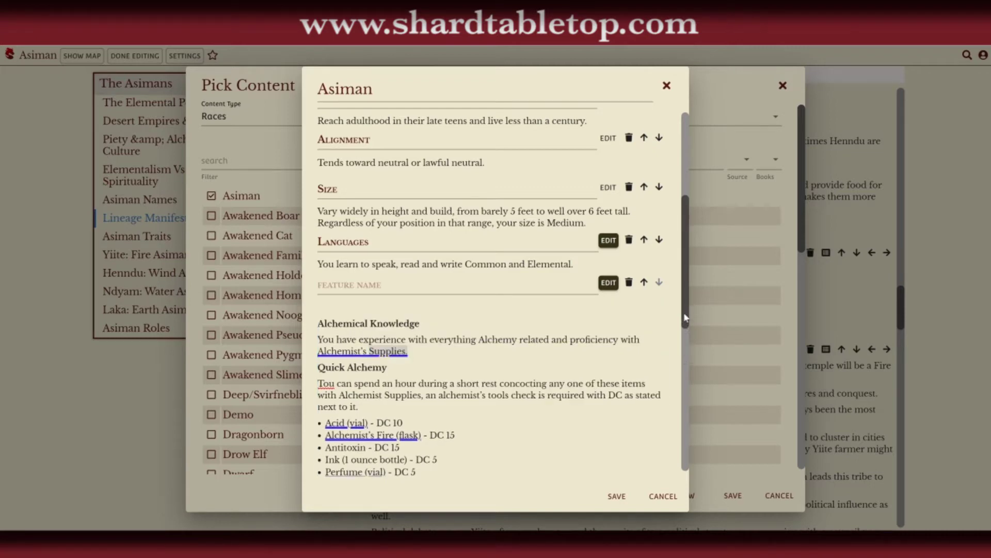
drag(686, 317, 689, 436)
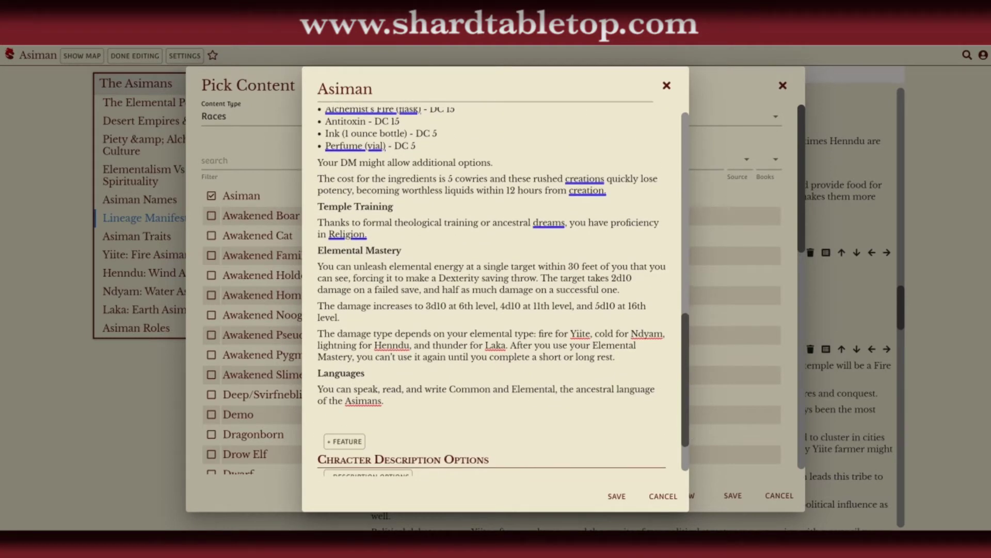
drag(393, 408, 316, 379)
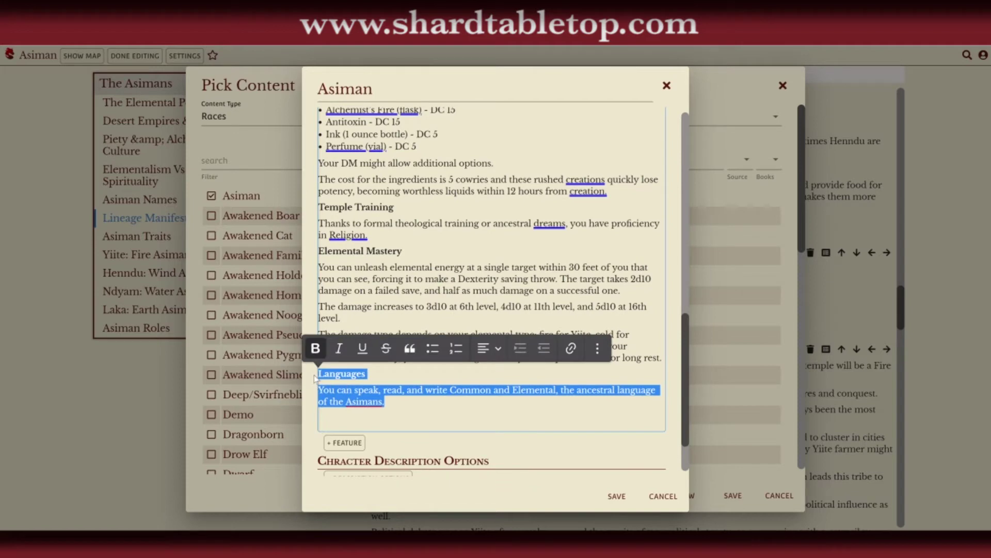
key(BackSpace)
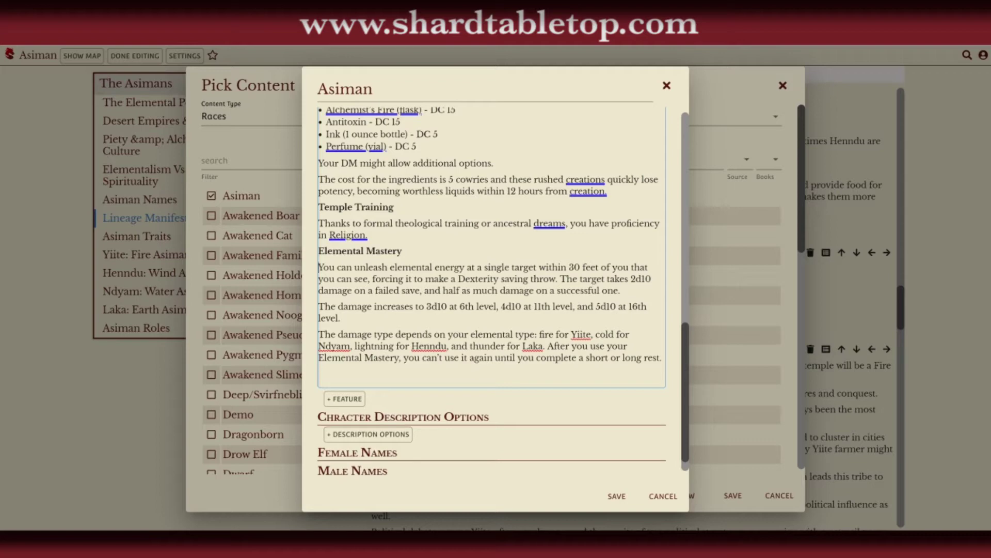
Move the three Elemental Mastery paragraphs out of the unnamed feature into a new feature named Elemental Mastery
drag(318, 267, 663, 357)
key(ctrl+c)
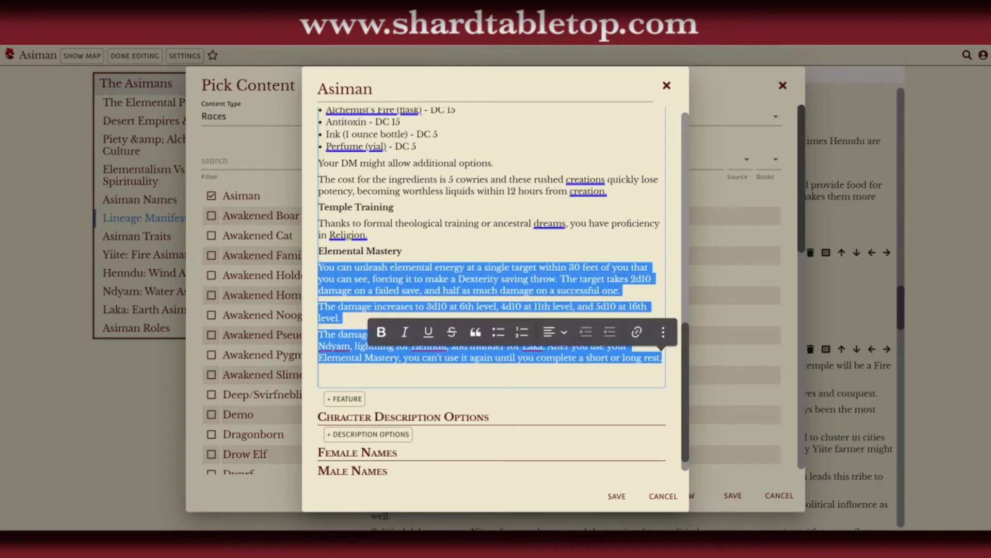
key(BackSpace)
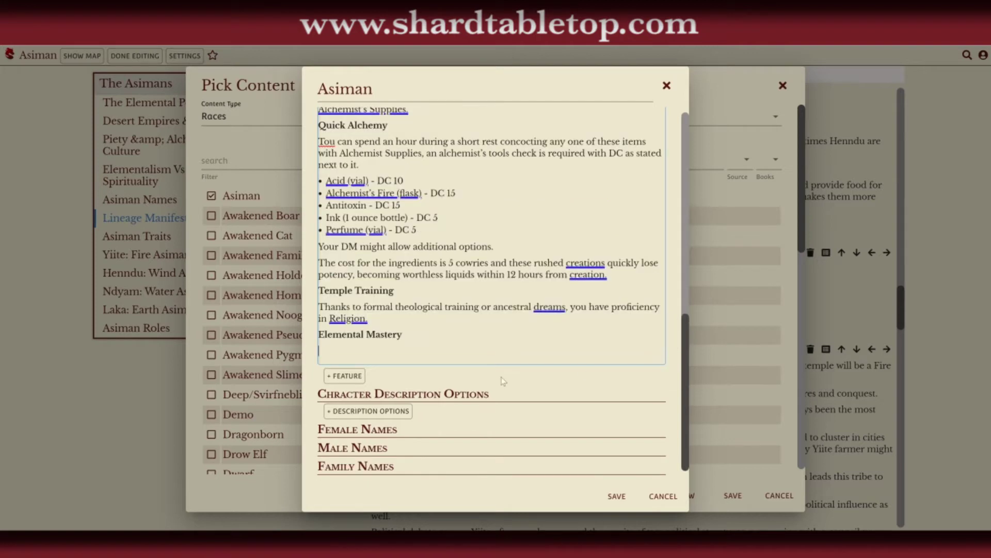
click(353, 376)
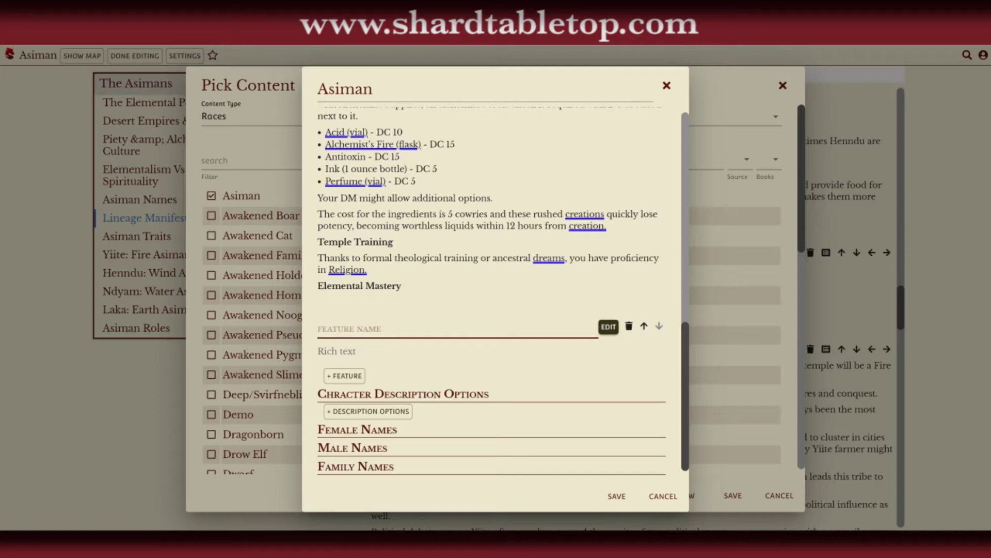
text(Elemental Mastery)
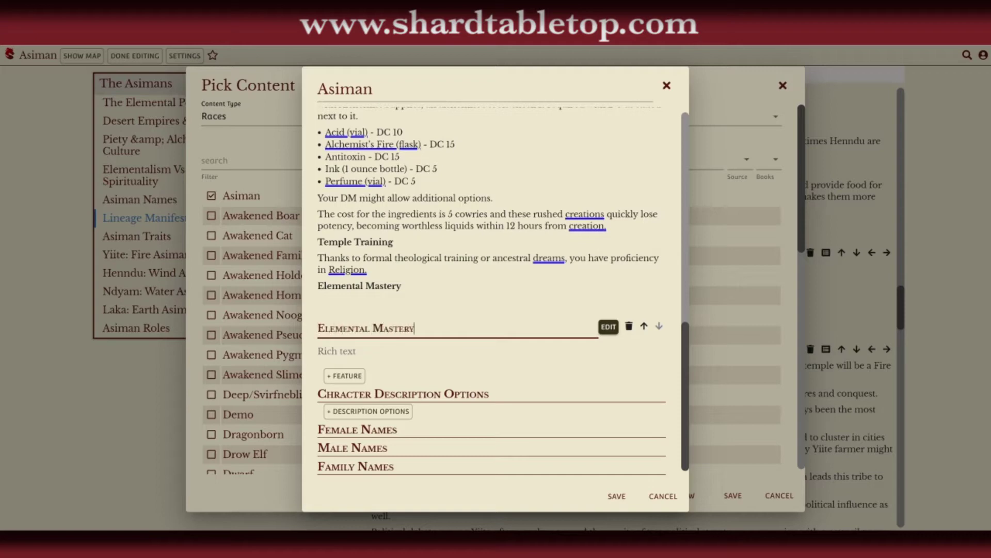
click(492, 355)
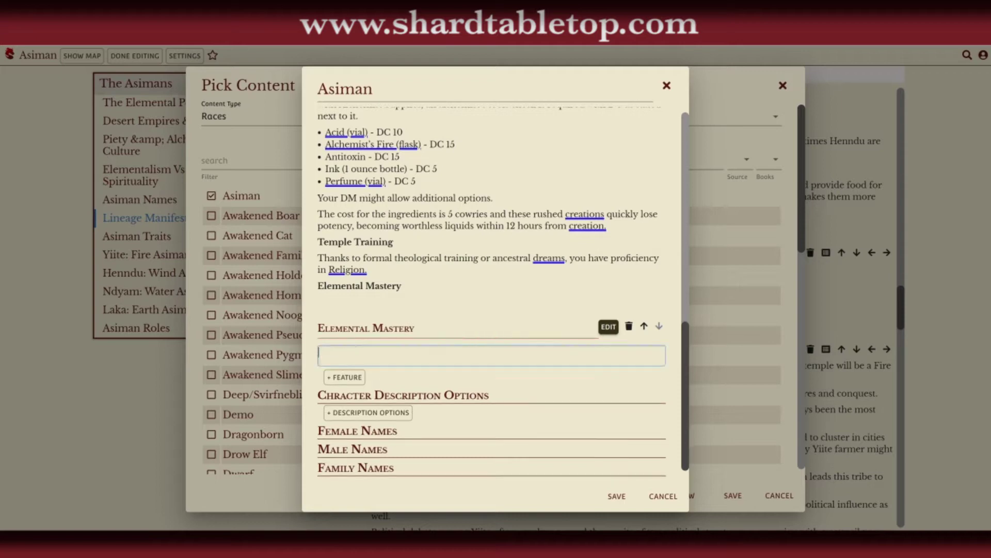
key(ctrl+v)
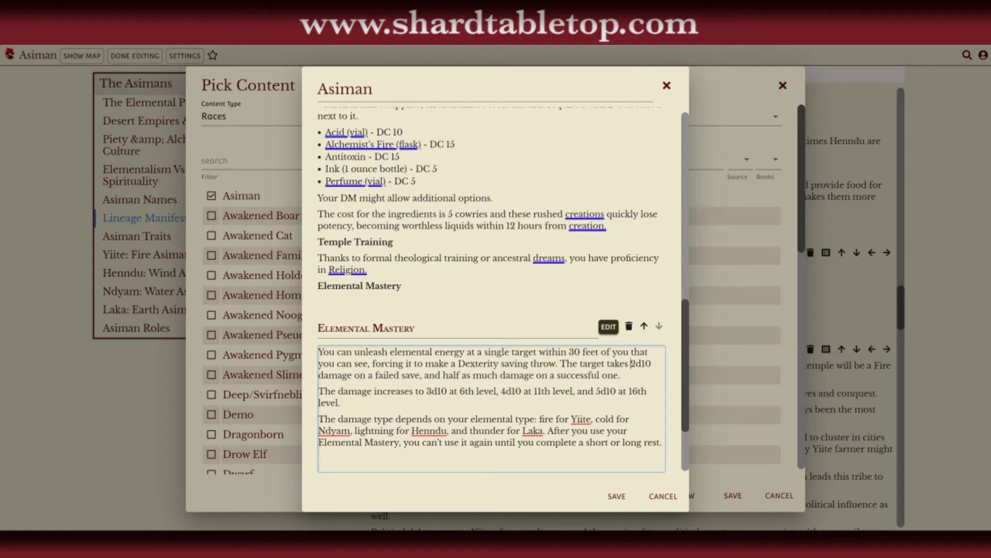
Bold the dice values 2d10, 3d10, 4d10 and 5d10 in the Elemental Mastery description
drag(631, 363, 652, 364)
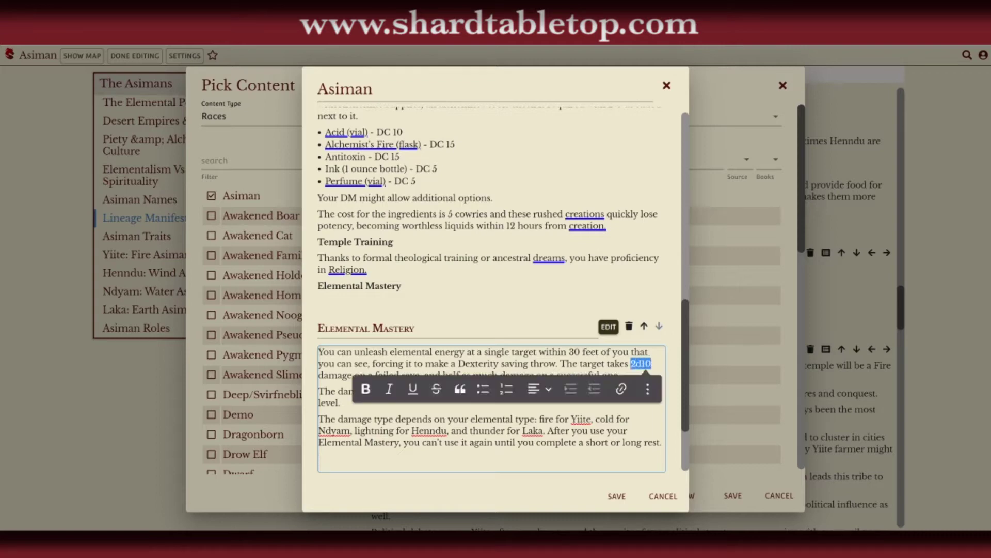
click(365, 394)
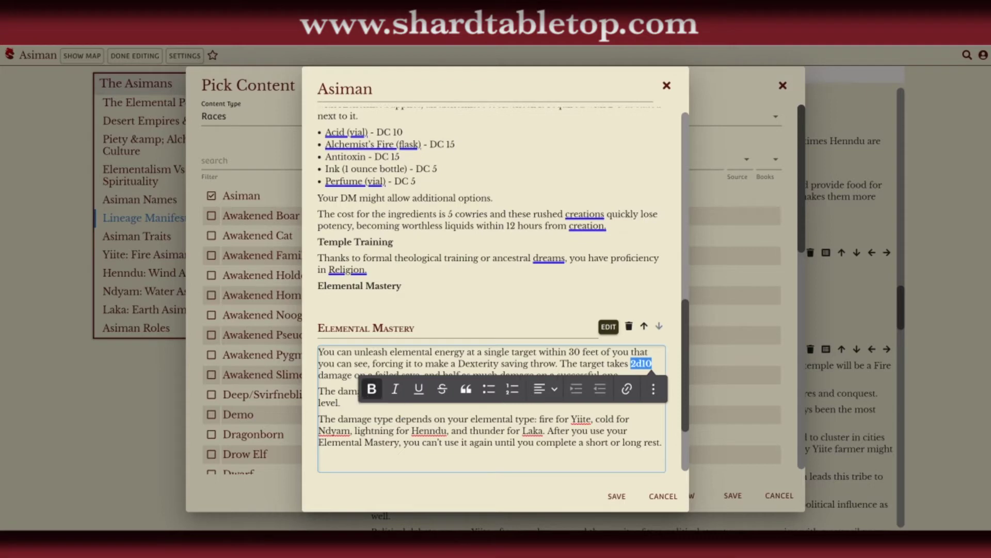
click(348, 391)
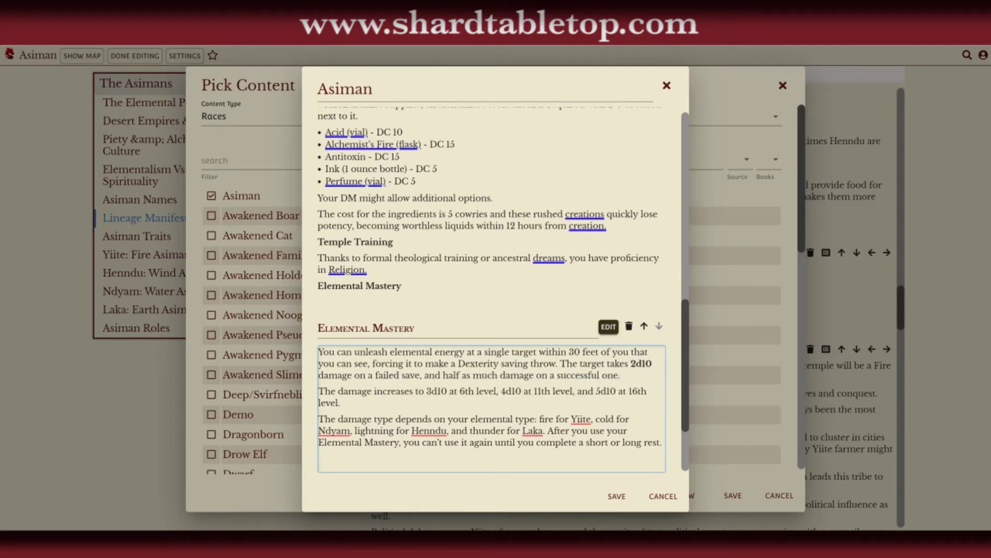
drag(427, 391, 446, 391)
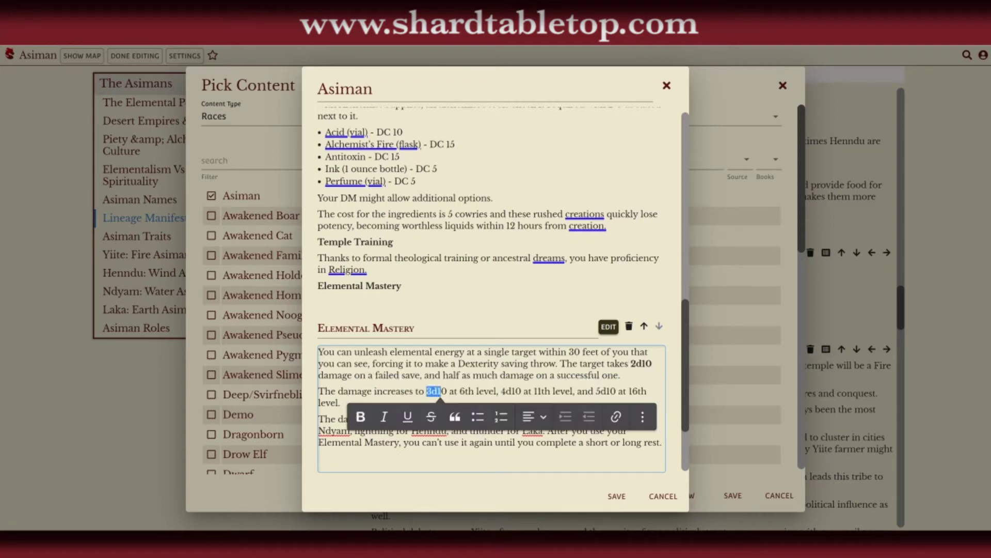
click(367, 416)
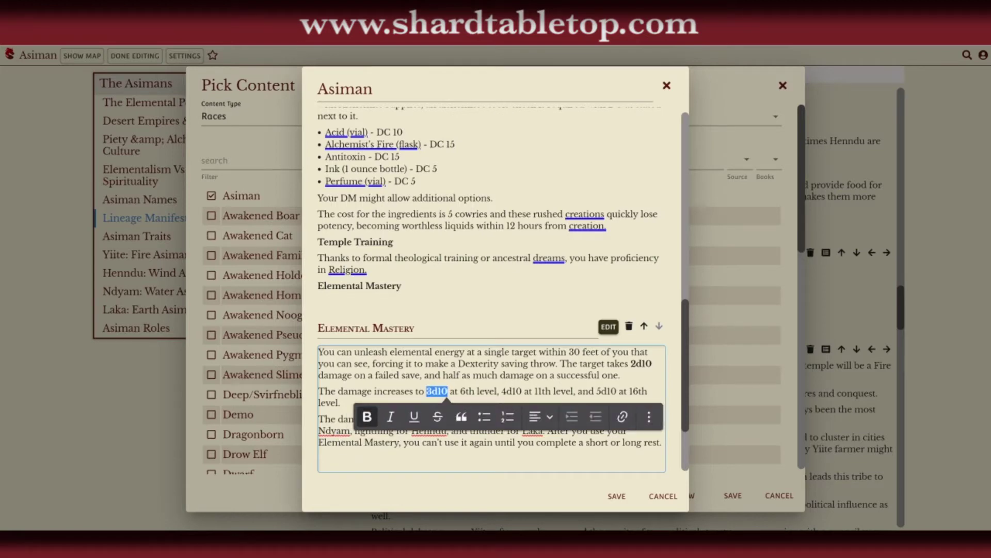
drag(502, 390, 522, 391)
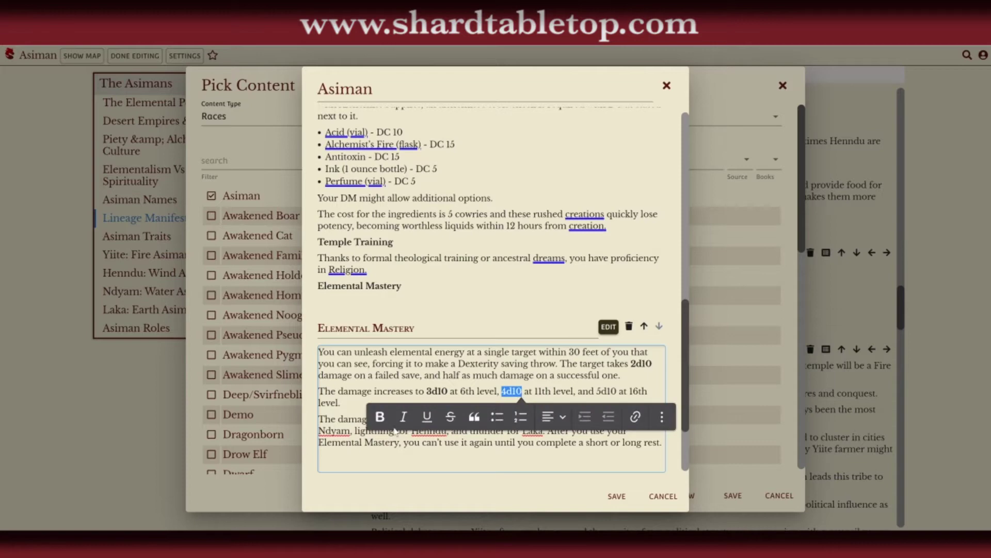
click(380, 417)
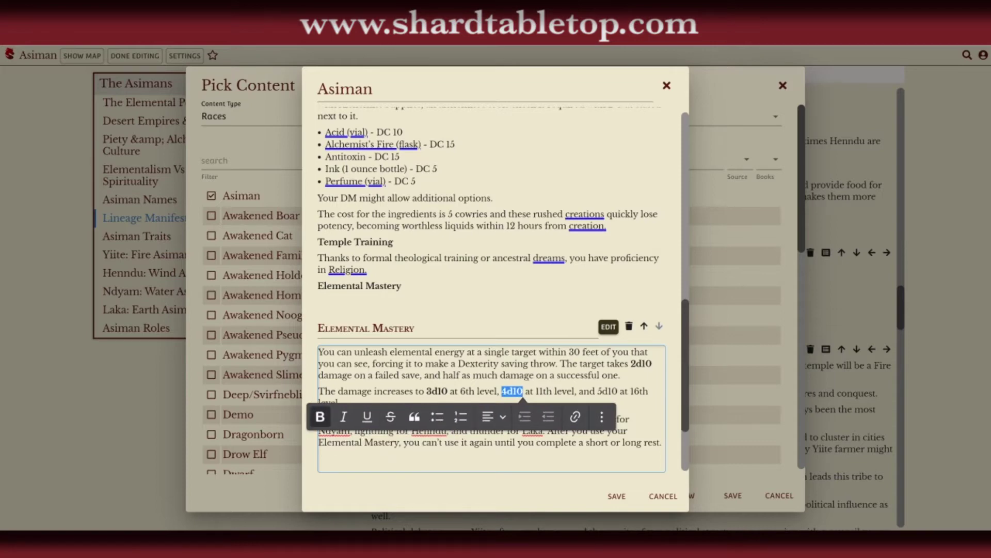
drag(597, 391, 617, 391)
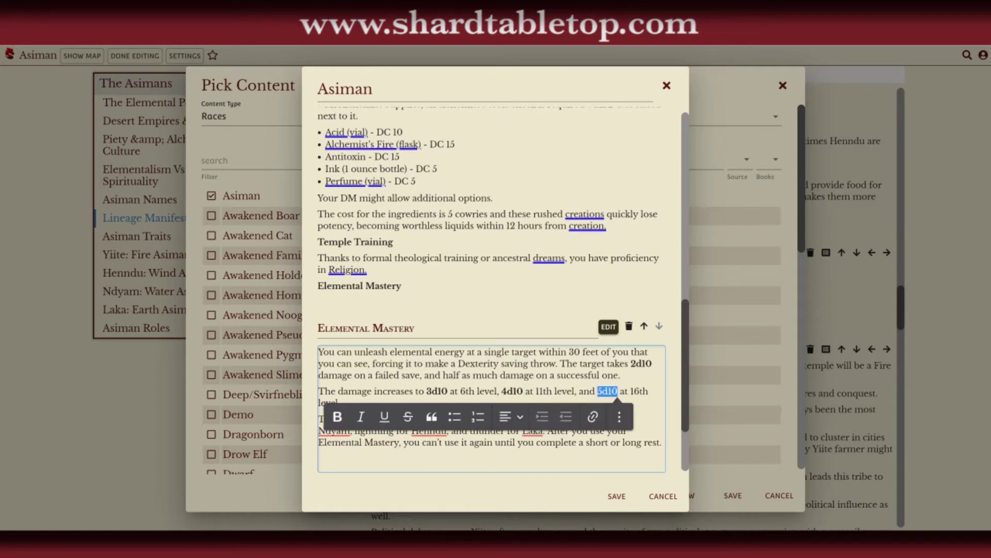
click(338, 416)
click(319, 459)
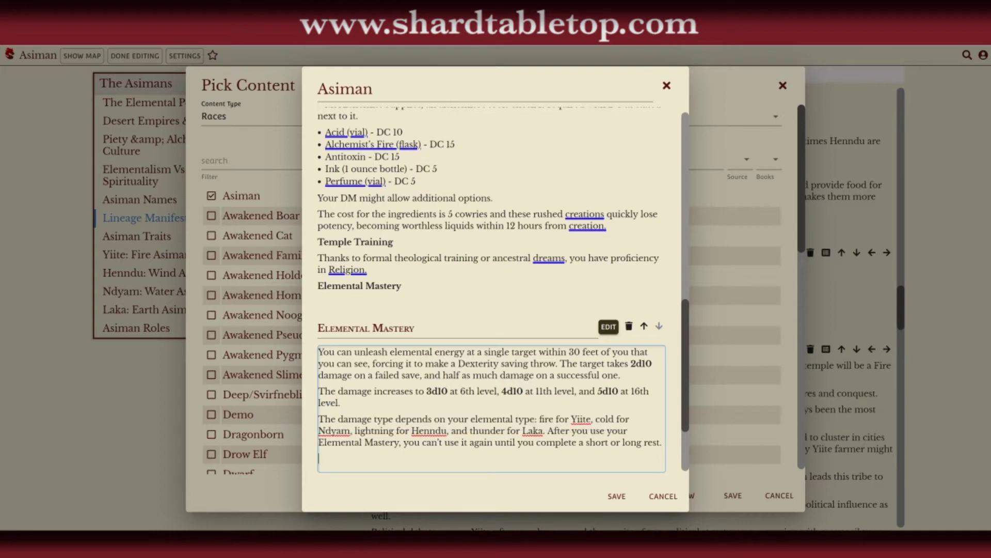
Give Elemental Mastery a fixed count of 1 use recovering after a short rest, and move it above the unnamed feature
click(608, 328)
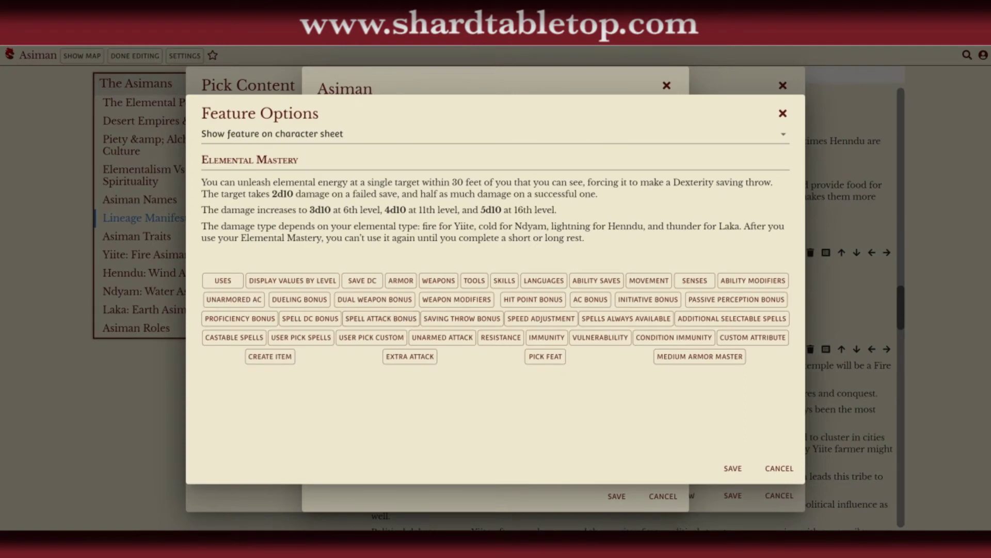
click(222, 281)
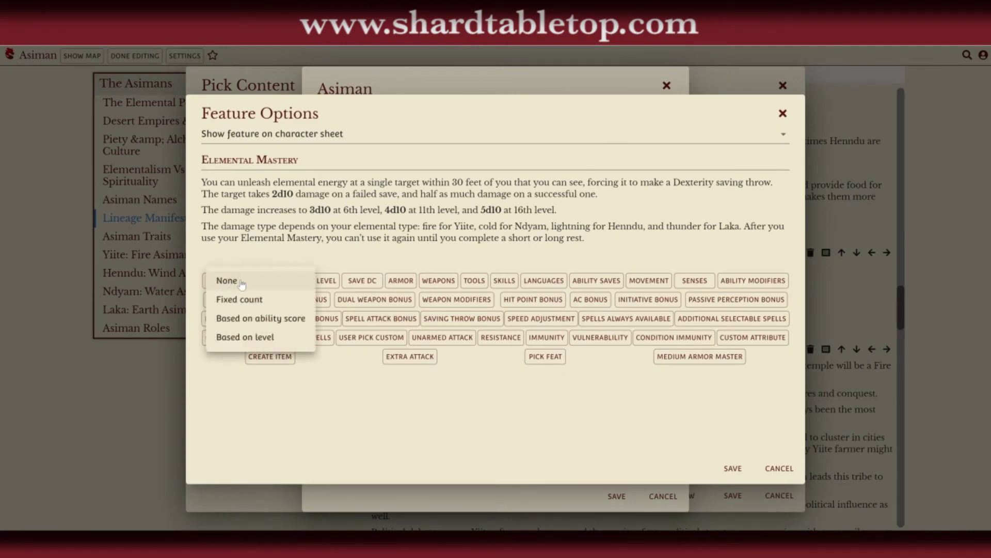
click(241, 299)
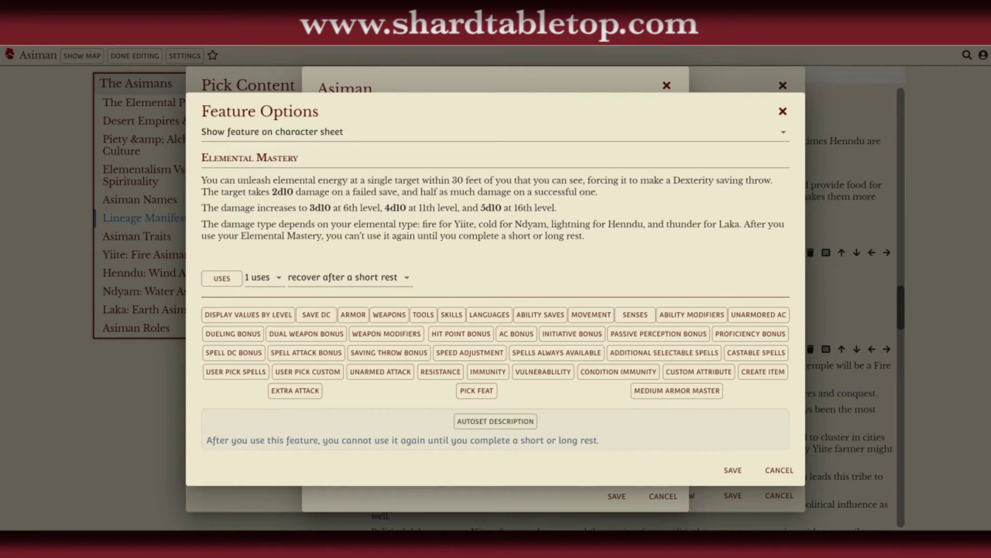
click(732, 471)
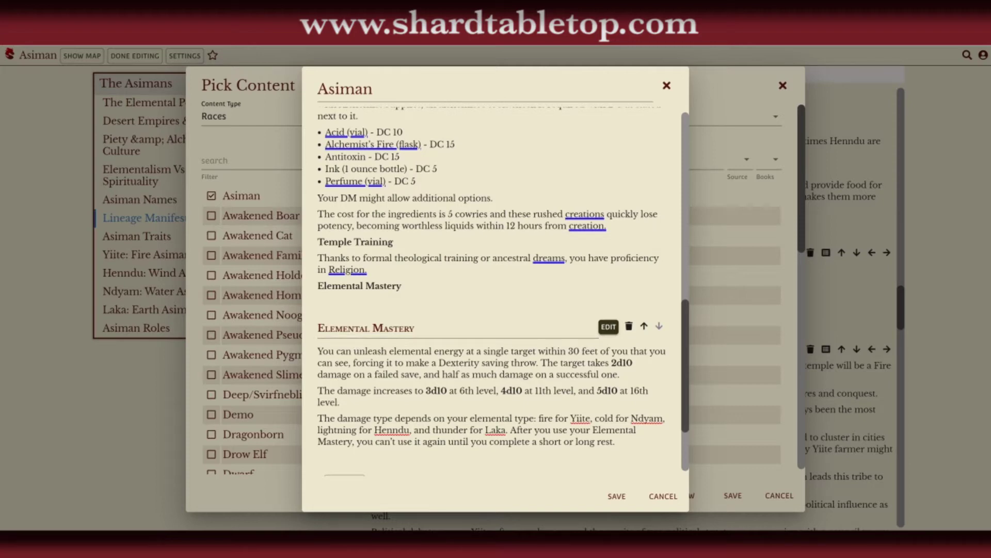
click(643, 327)
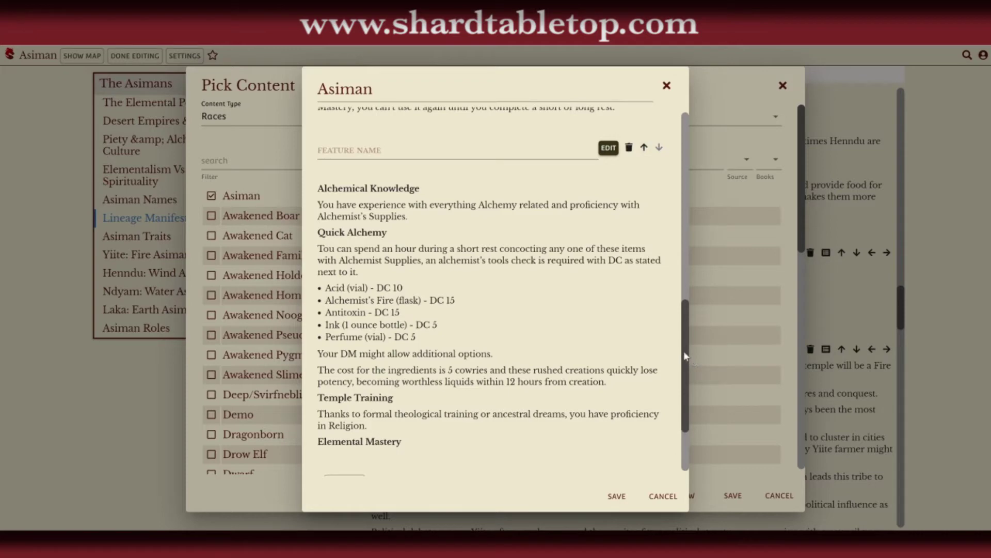
Add a feature named Temple Training and move the Religion proficiency sentence from the unnamed feature into its description
drag(685, 352, 683, 391)
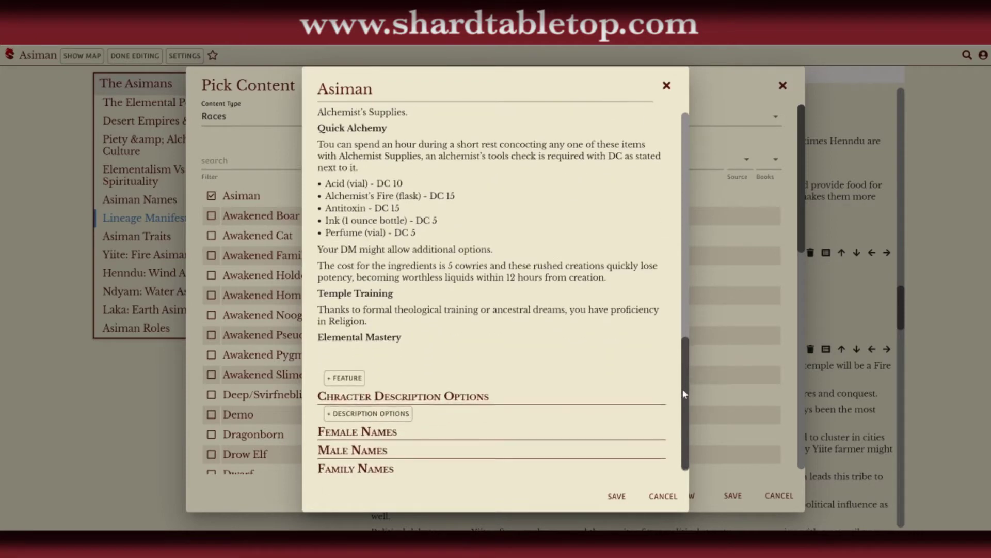
click(344, 378)
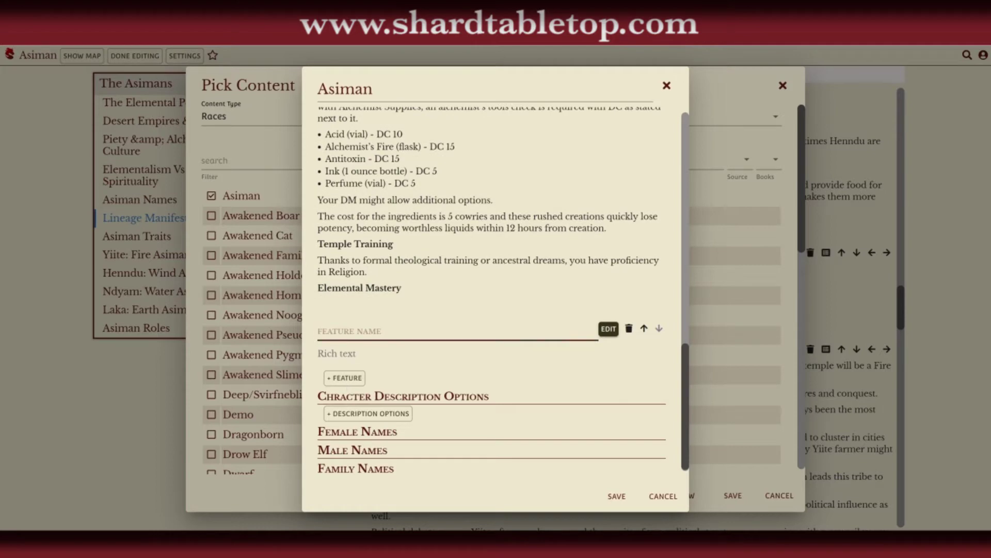
text(Temple Trraining)
drag(369, 271, 318, 260)
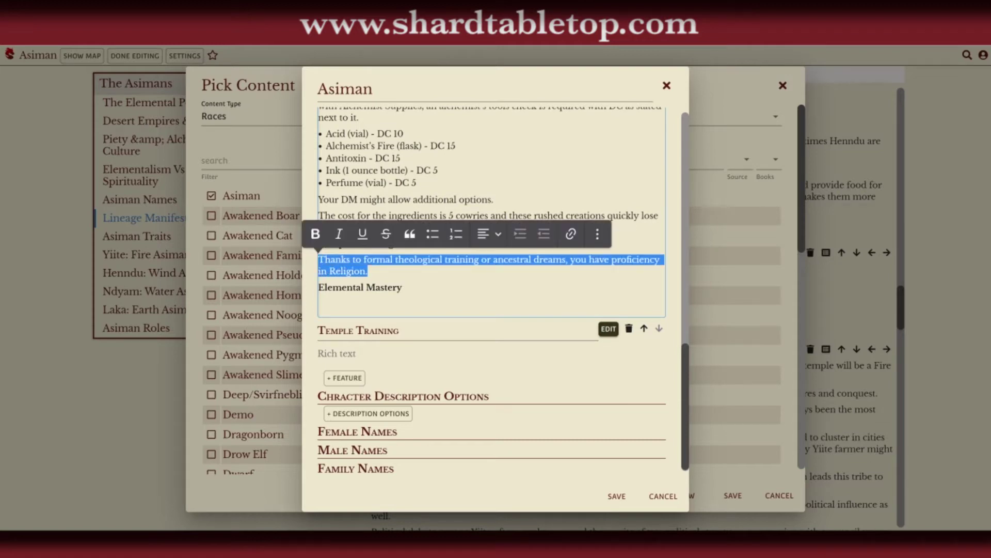
key(ctrl+x)
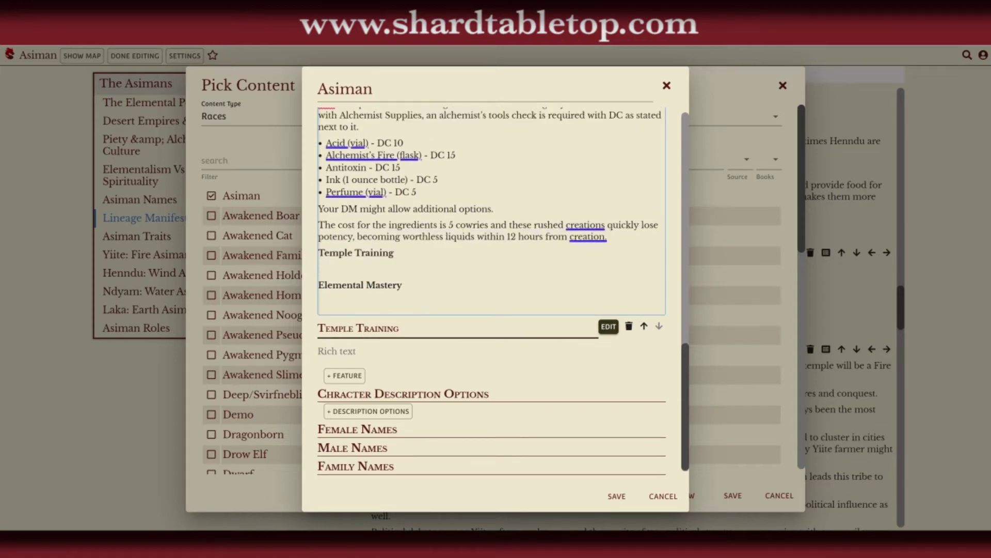
click(336, 353)
key(ctrl+v)
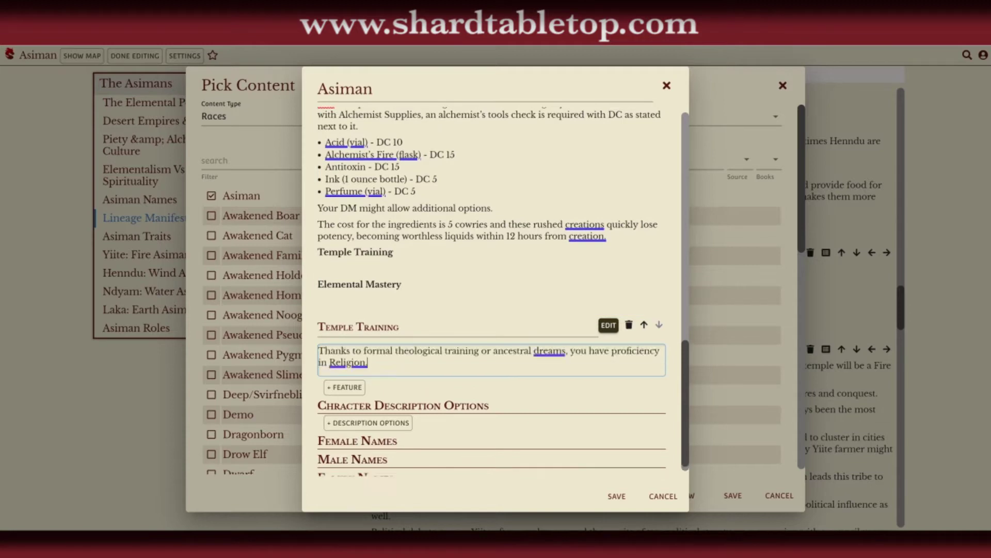
Set the Temple Training feature to only display in descriptions and select Religion as a proficient skill
click(617, 326)
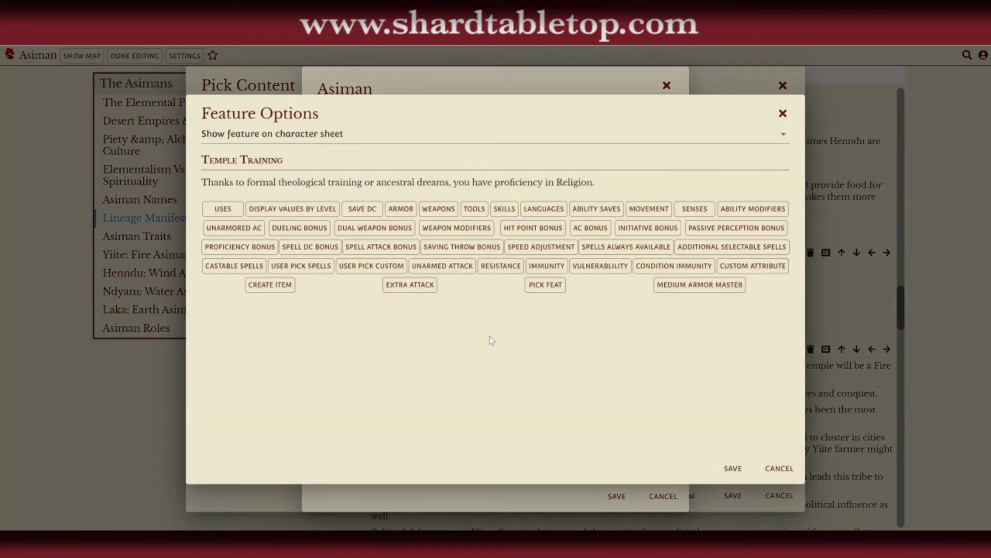
click(340, 137)
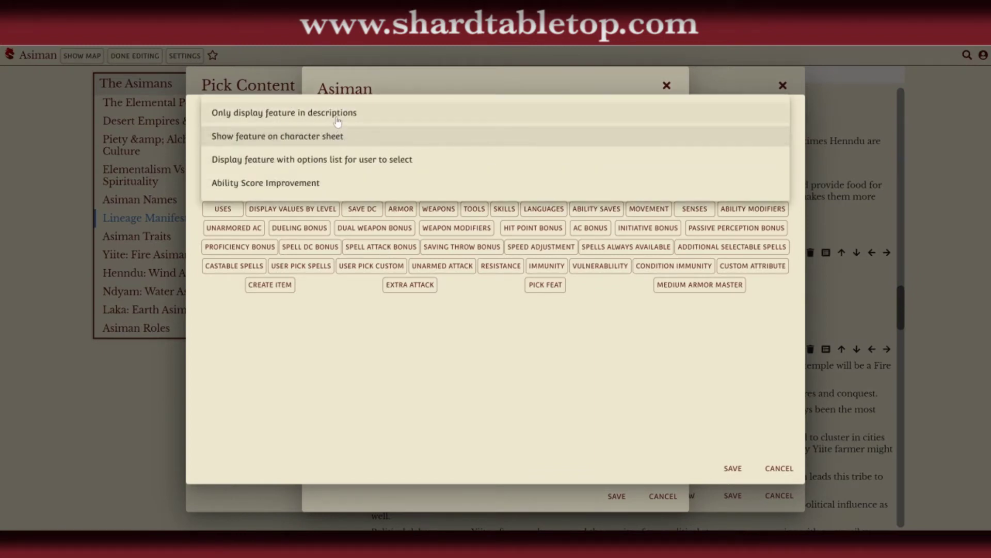
click(338, 121)
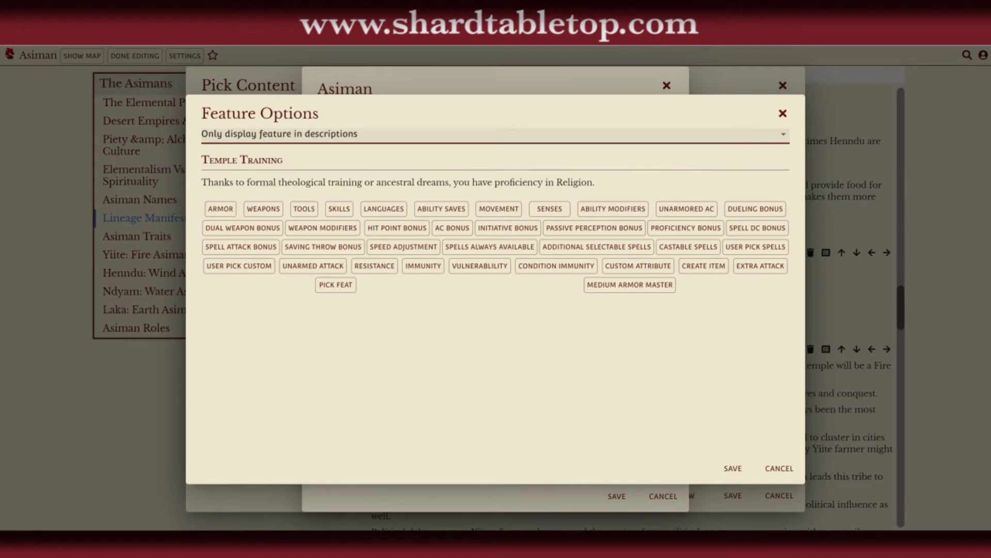
click(339, 209)
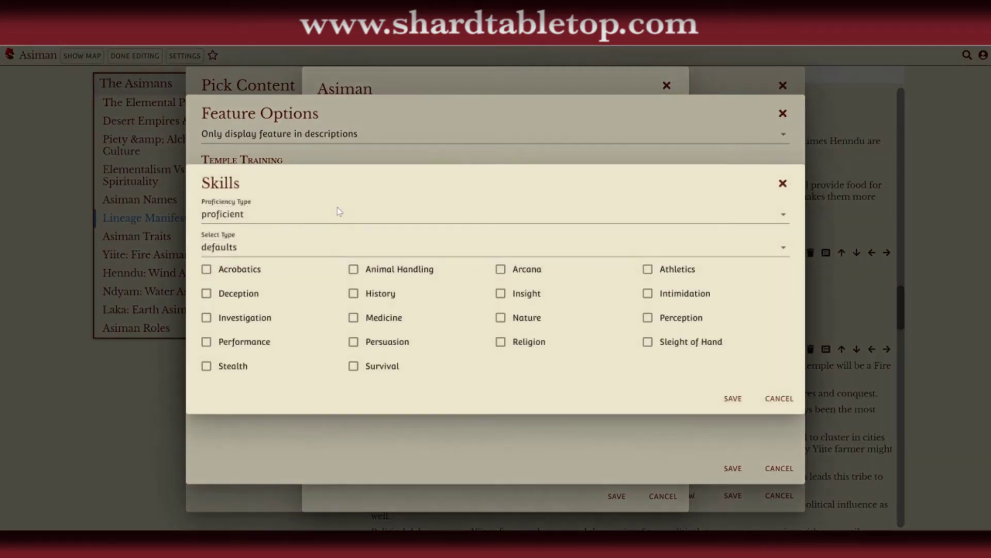
click(500, 342)
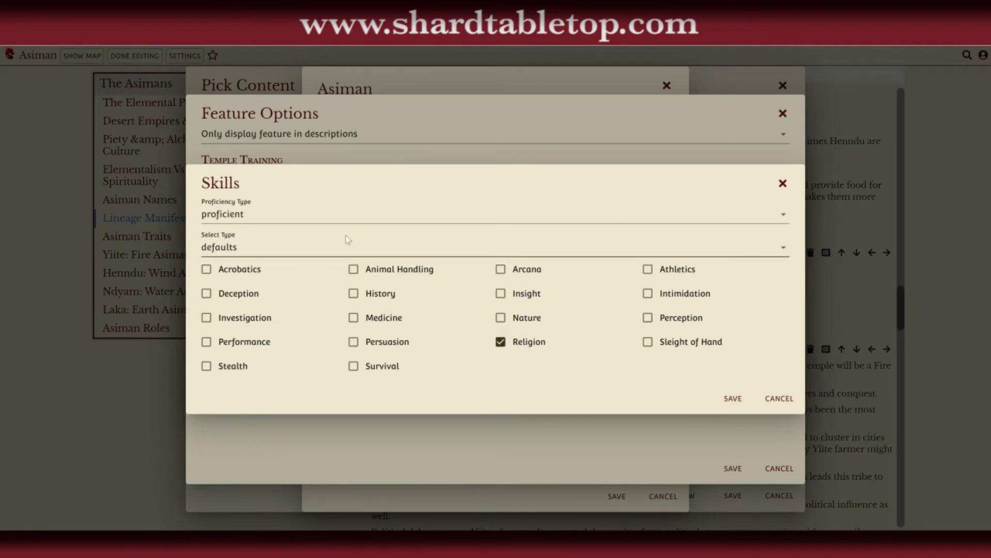
click(258, 254)
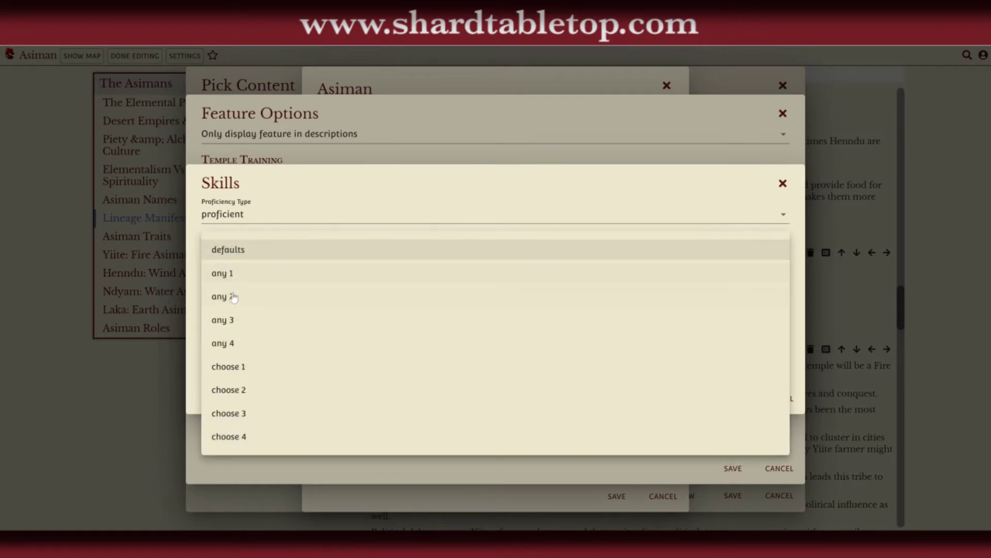
click(243, 392)
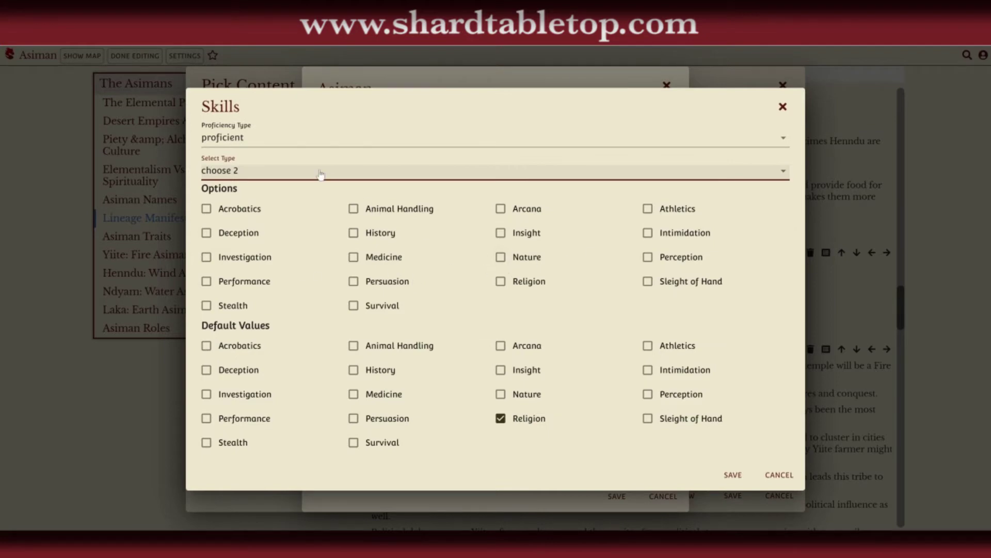
click(277, 177)
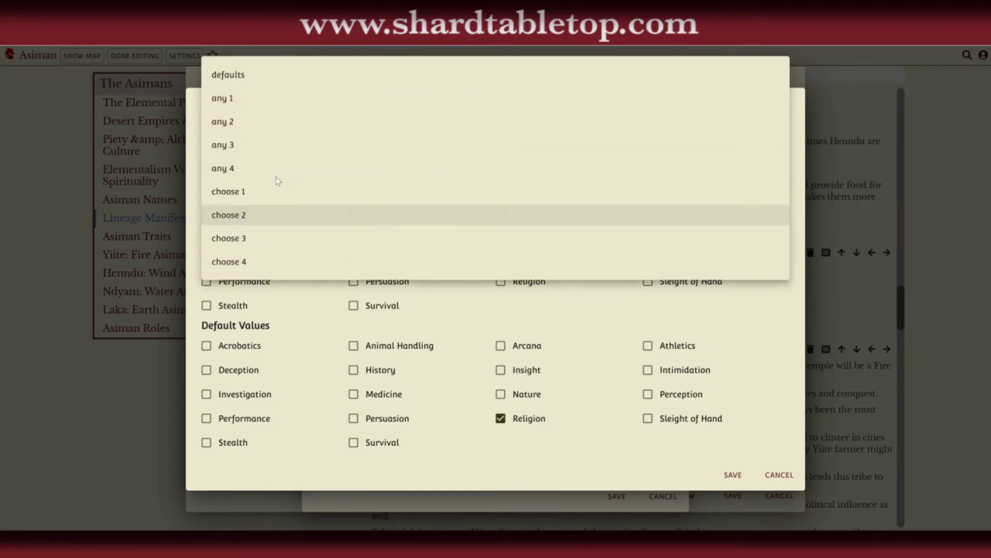
click(243, 84)
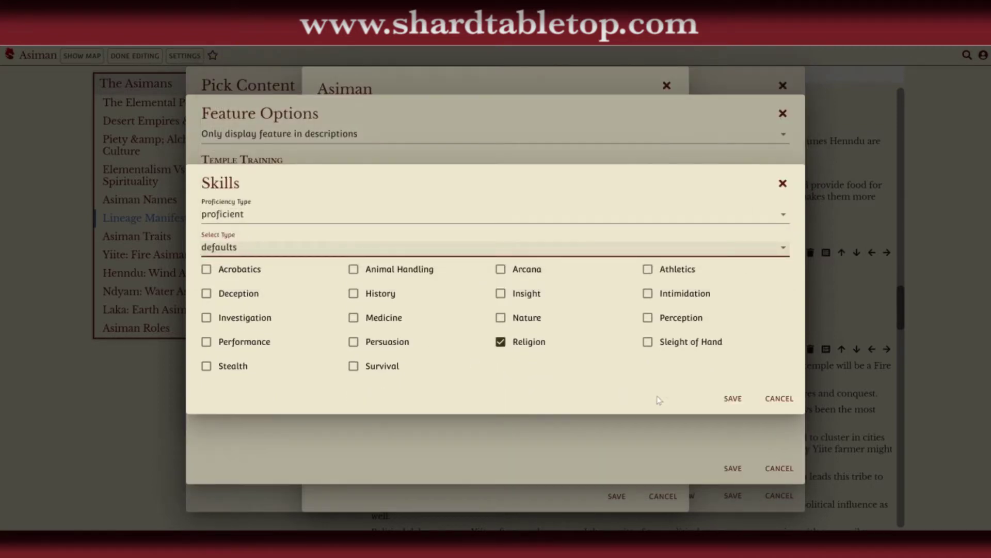
Save the Religion proficiency in Temple Training's options and move the feature above the unnamed feature
click(731, 398)
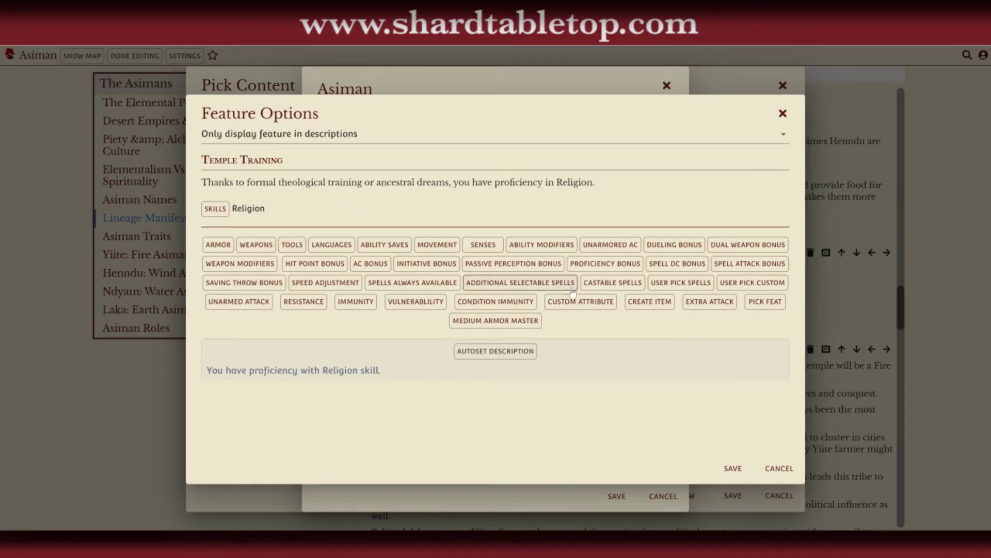
click(732, 468)
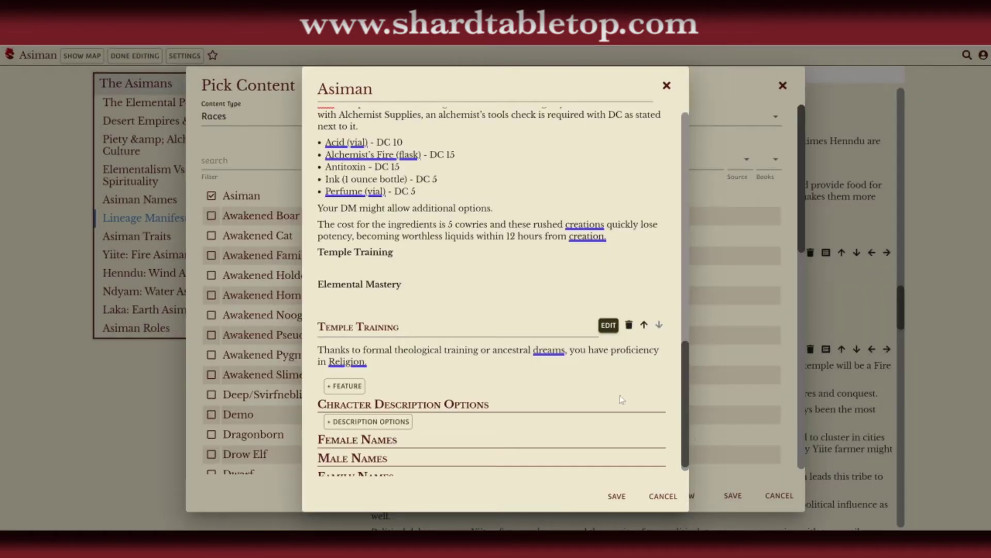
click(644, 326)
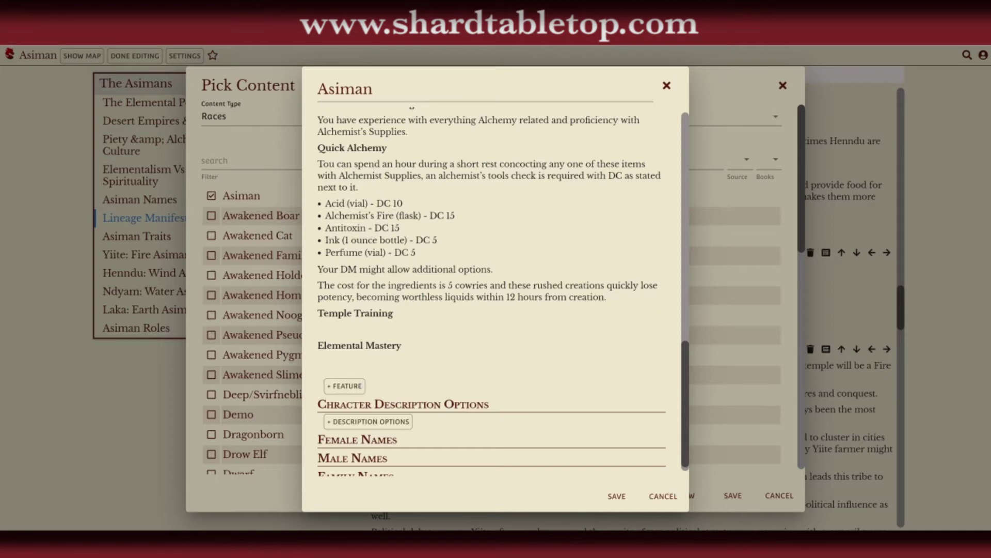
Move the crafting rules and item list under Quick Alchemy out of the unnamed feature into a new feature named Quick Alchemy
drag(608, 298, 318, 164)
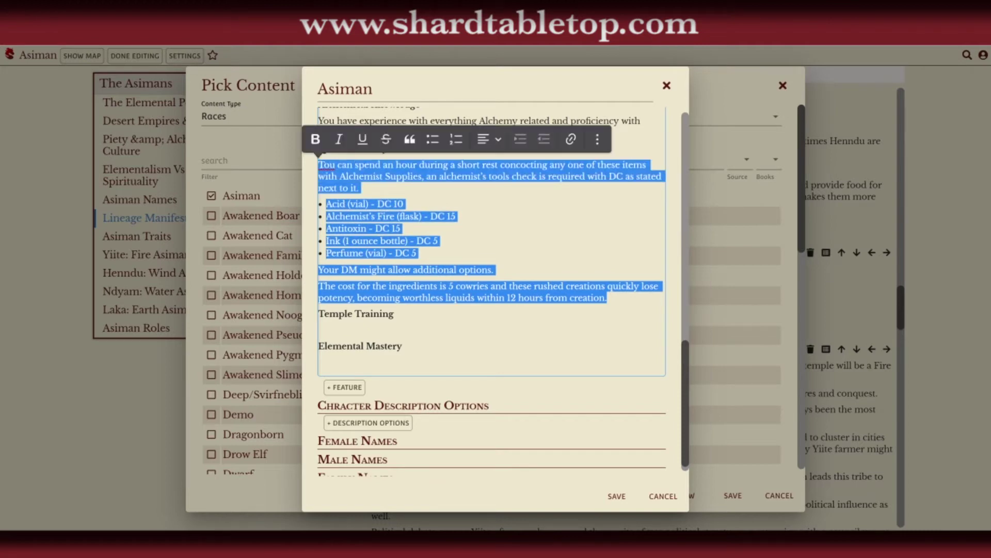
key(BackSpace)
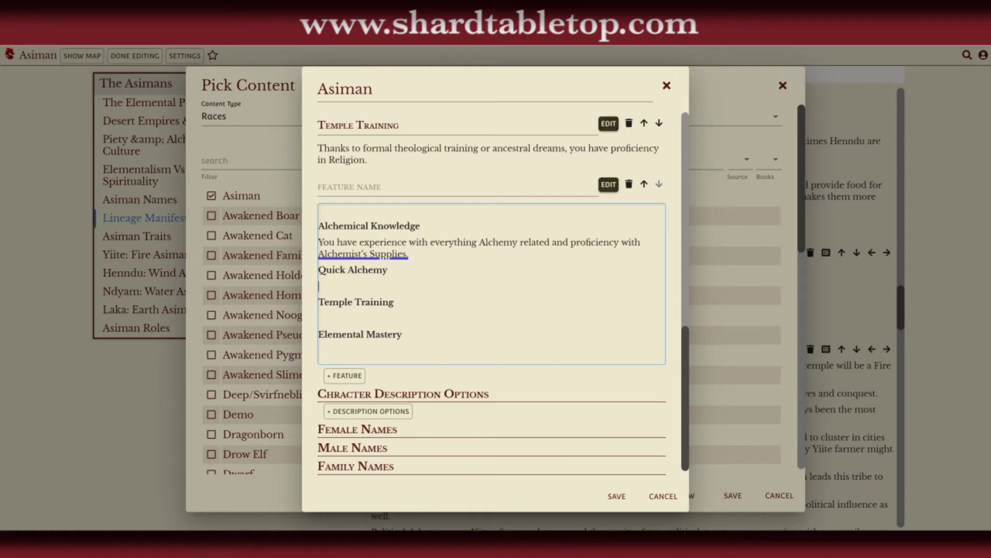
click(345, 376)
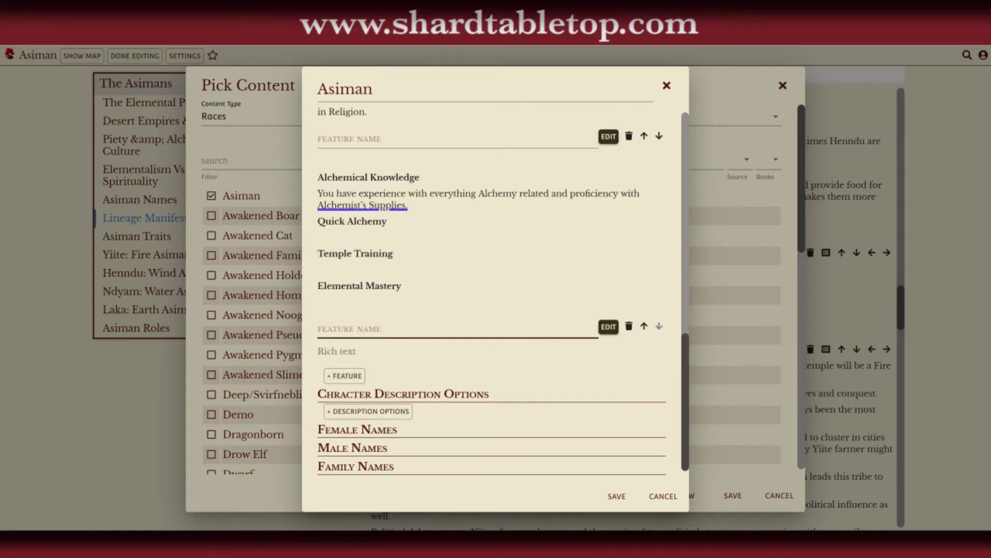
text(Quick Alchemy)
click(336, 352)
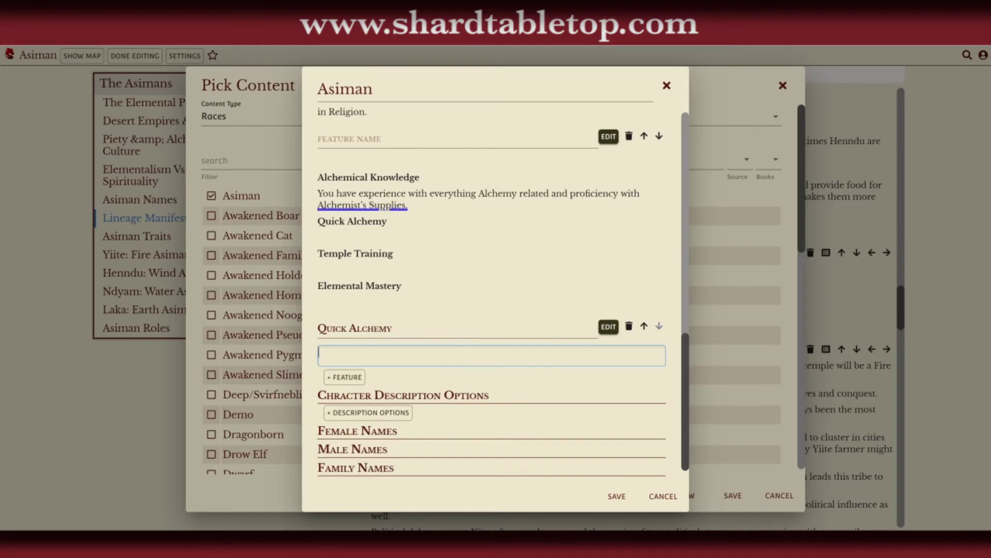
key(ctrl+v)
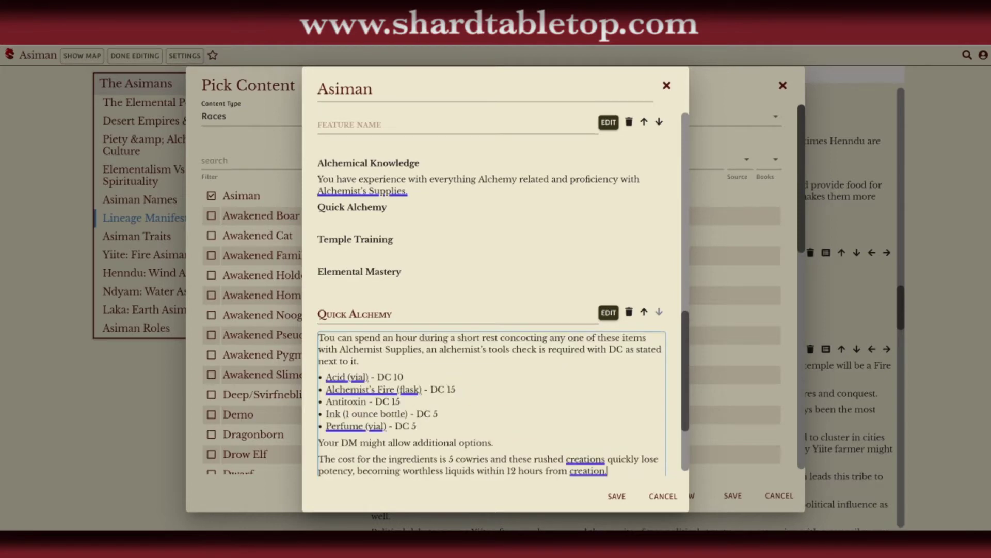
Correct the first word of the Quick Alchemy description to "You"
click(324, 338)
key(BackSpace)
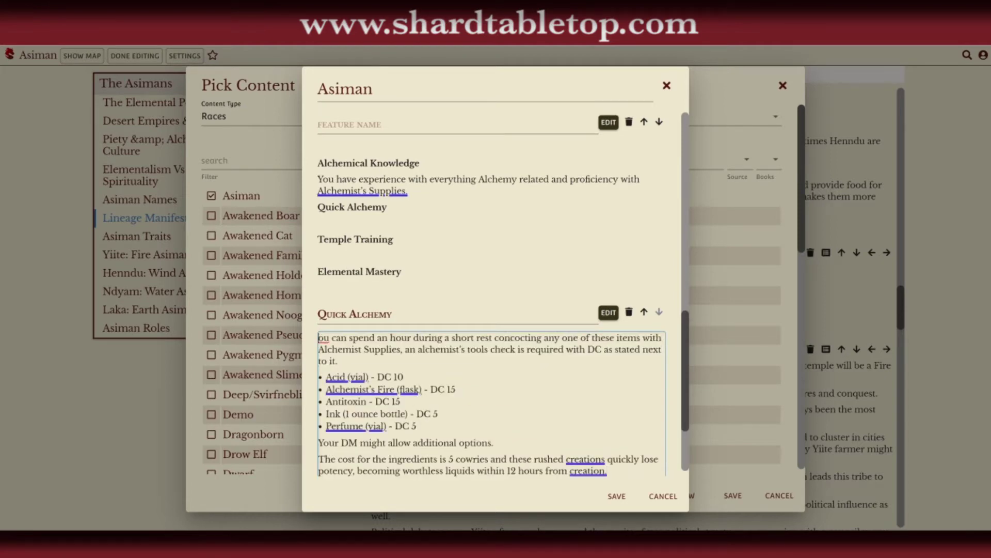
text(Y)
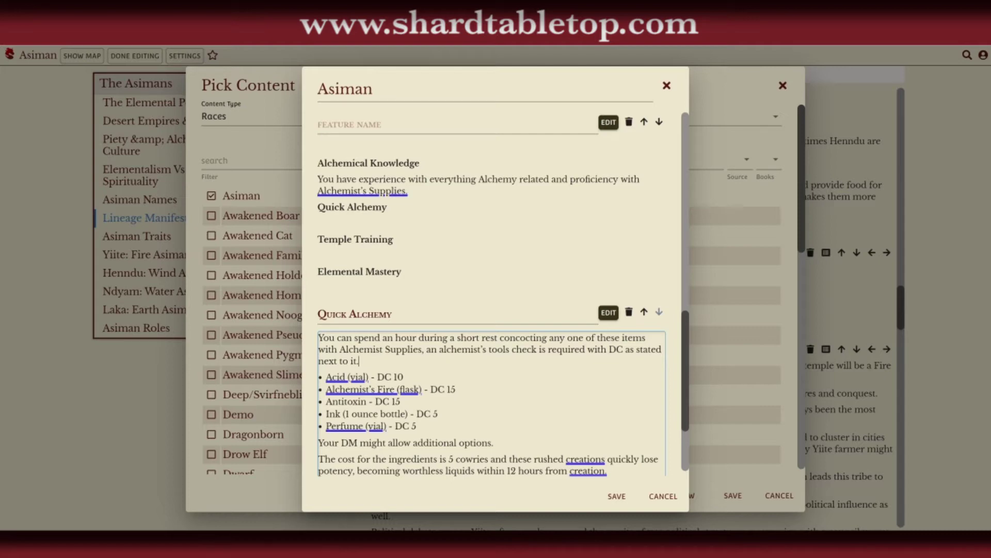
click(685, 413)
right_click(685, 425)
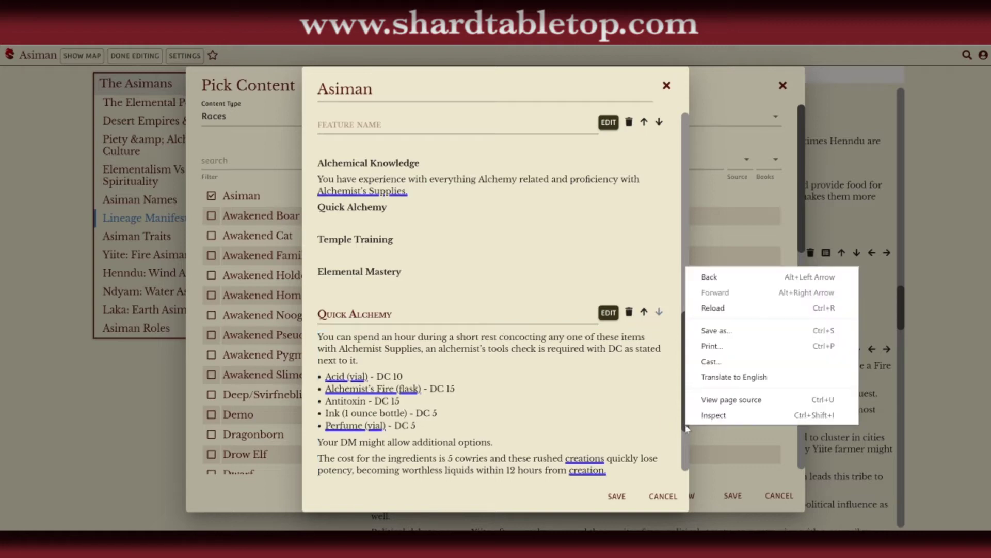
Link Acid (vial) in the Quick Alchemy list to its discovered item entry
click(343, 384)
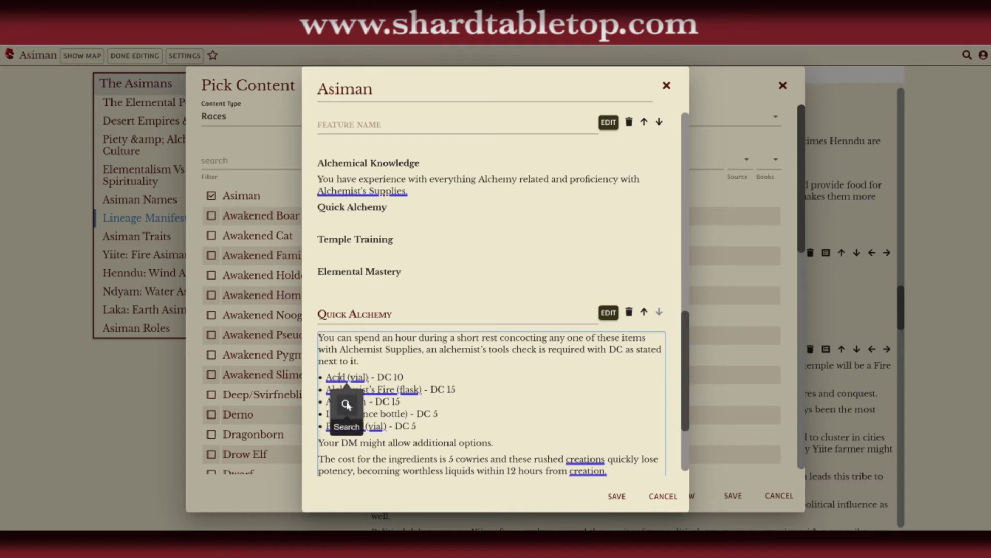
click(346, 404)
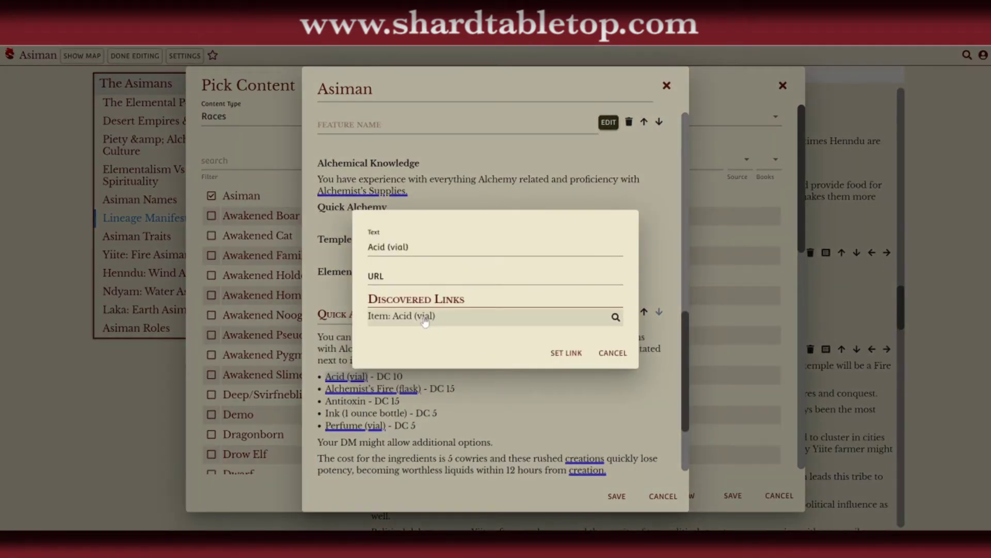
click(426, 322)
click(566, 353)
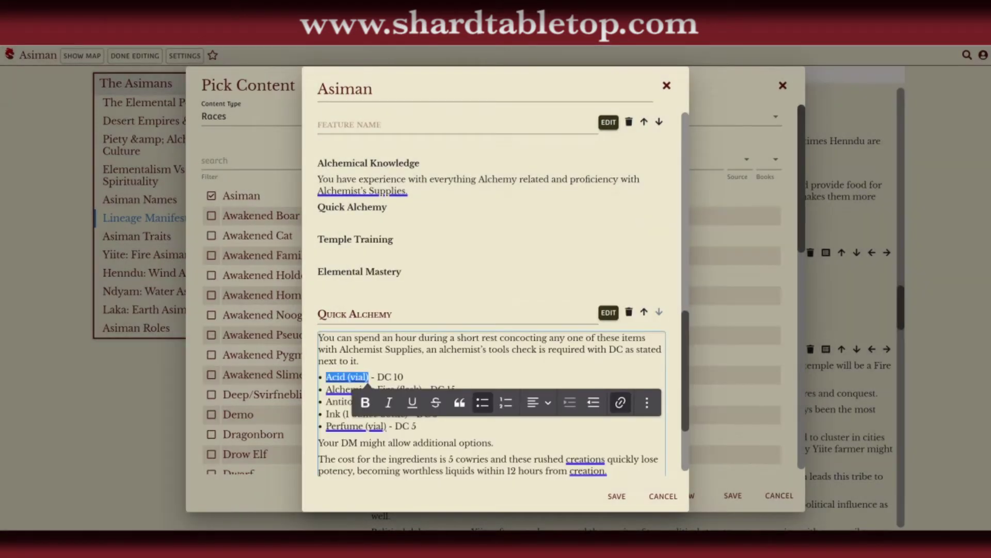
Link Alchemist's Fire (flask) in the Quick Alchemy list to its matching item, shortening the link search text to find it
click(340, 389)
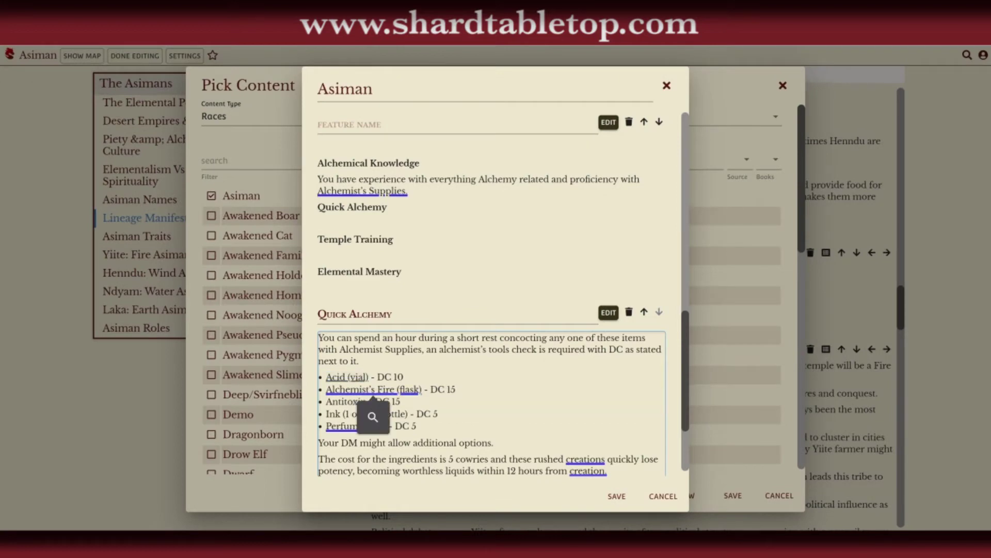
click(373, 417)
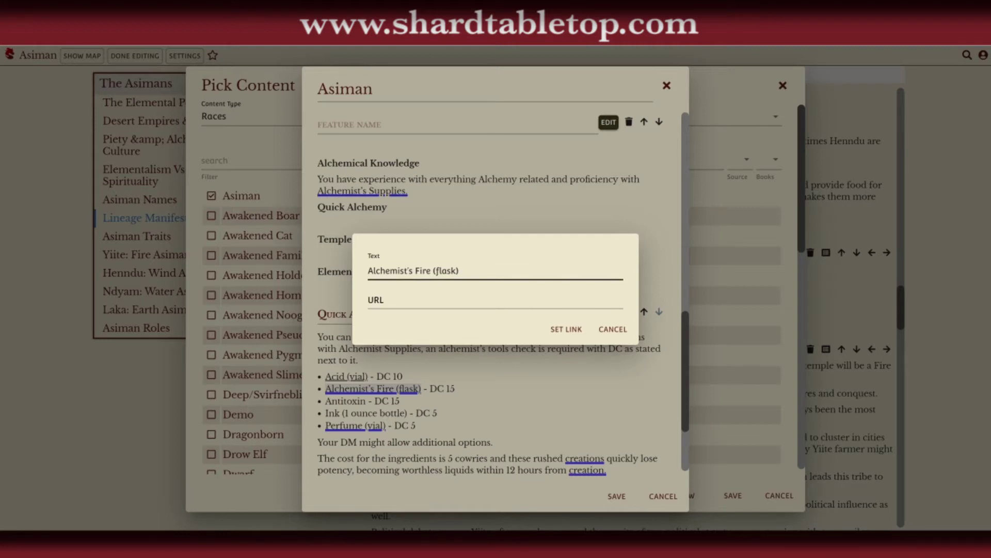
click(459, 270)
key(BackSpace)
key(BackSpace)
key(BackSpace)
key(BackSpace)
key(BackSpace)
key(BackSpace)
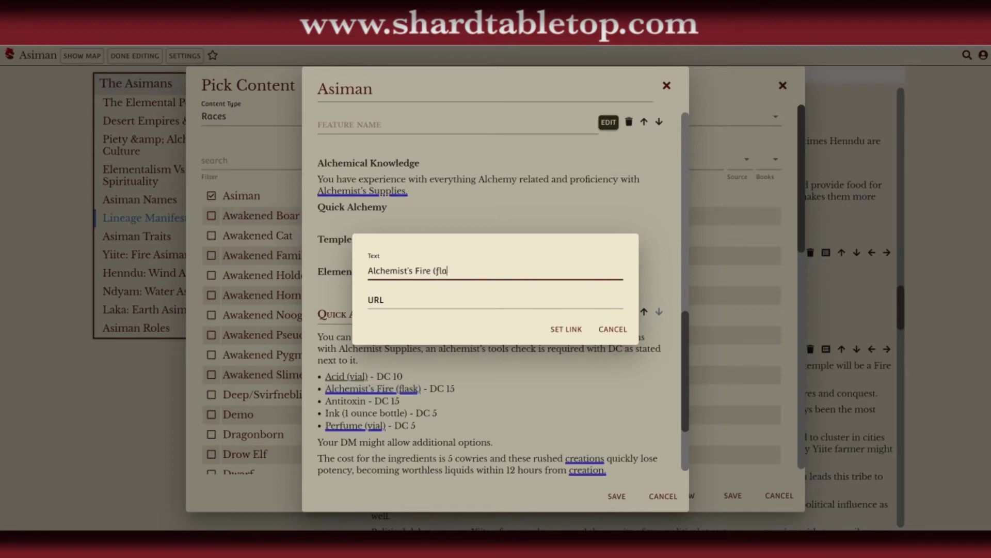
key(BackSpace)
key(BackSpace)
key(BackSpace)
key(BackSpace)
key(BackSpace)
key(BackSpace)
key(BackSpace)
key(BackSpace)
key(BackSpace)
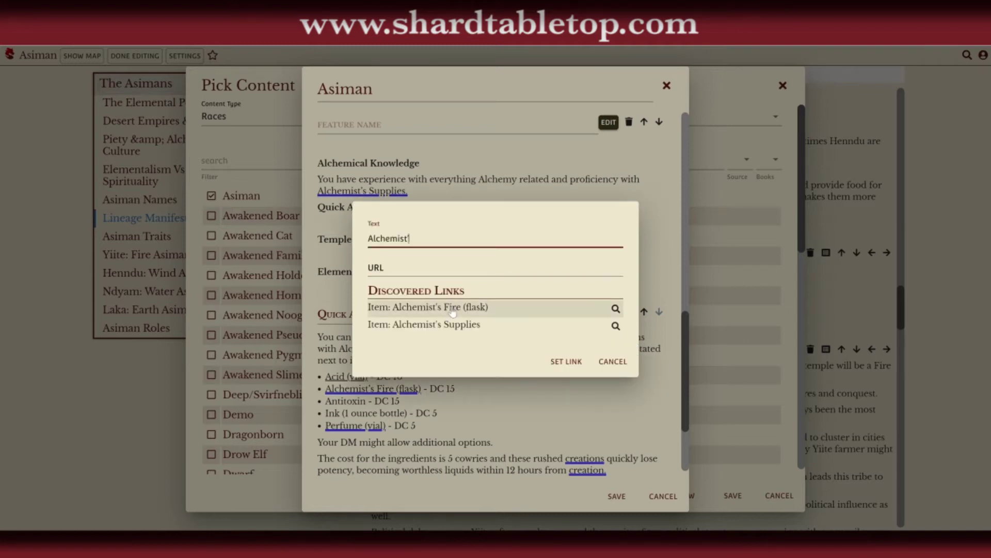
click(452, 309)
click(566, 362)
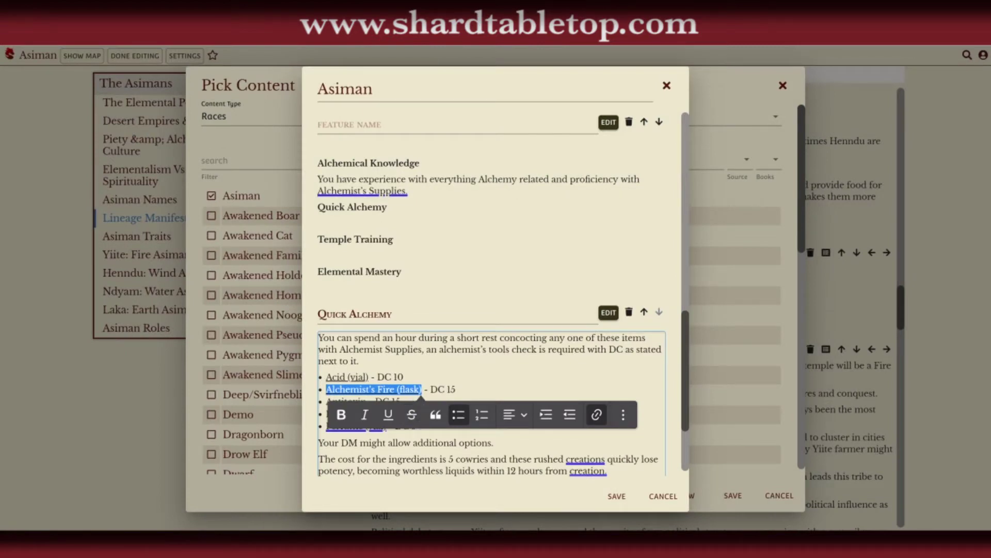
click(360, 443)
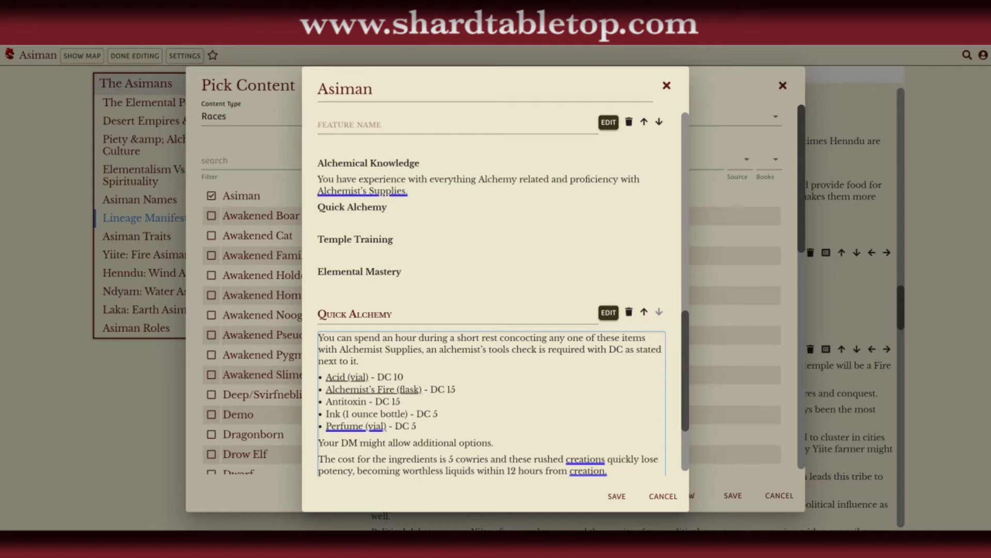
Link Perfume (vial) in the Quick Alchemy list to its discovered item entry
click(365, 425)
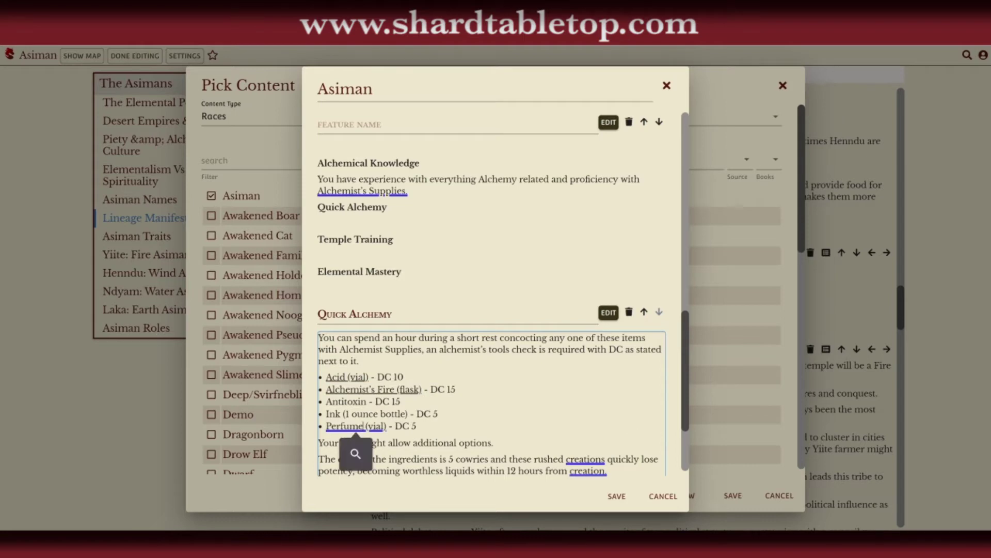
click(355, 453)
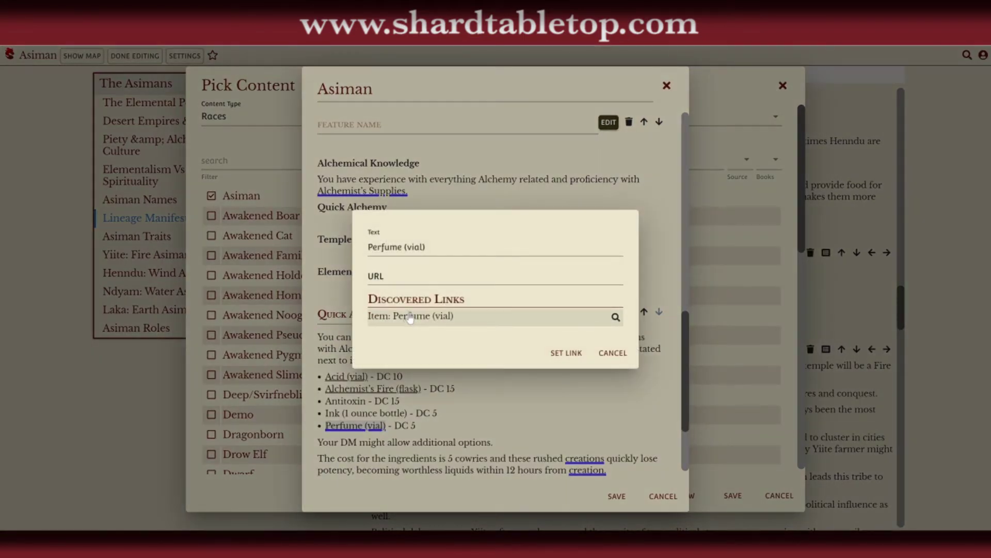
click(409, 316)
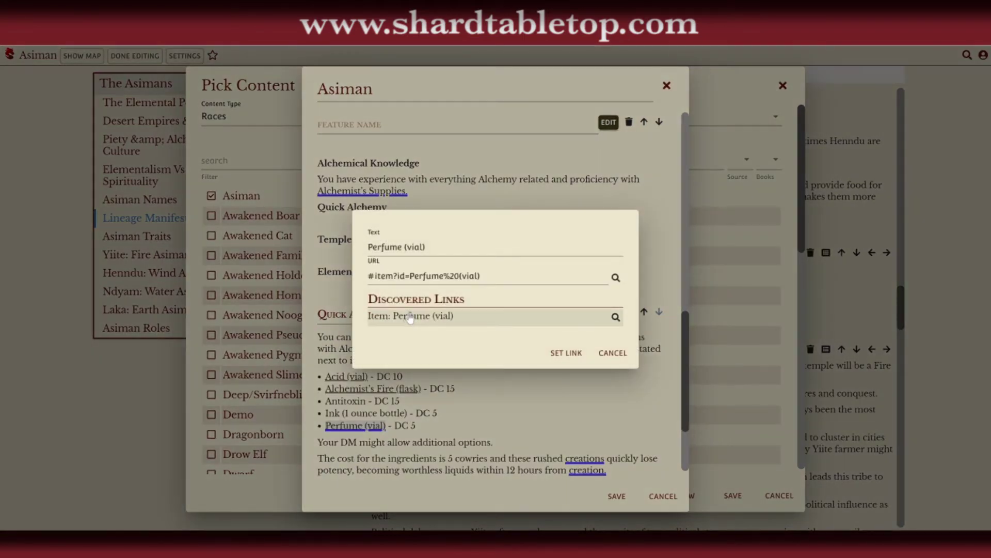
click(566, 354)
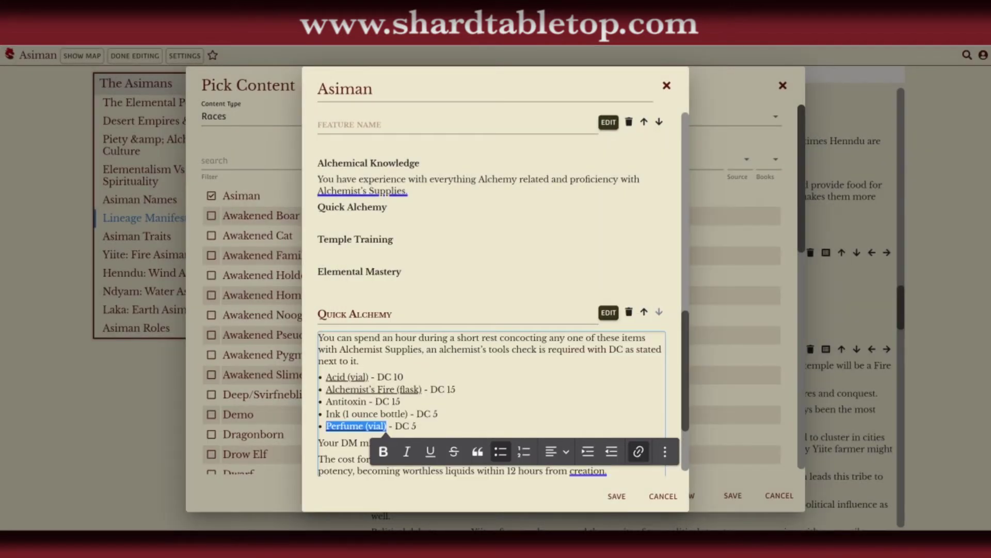
click(686, 397)
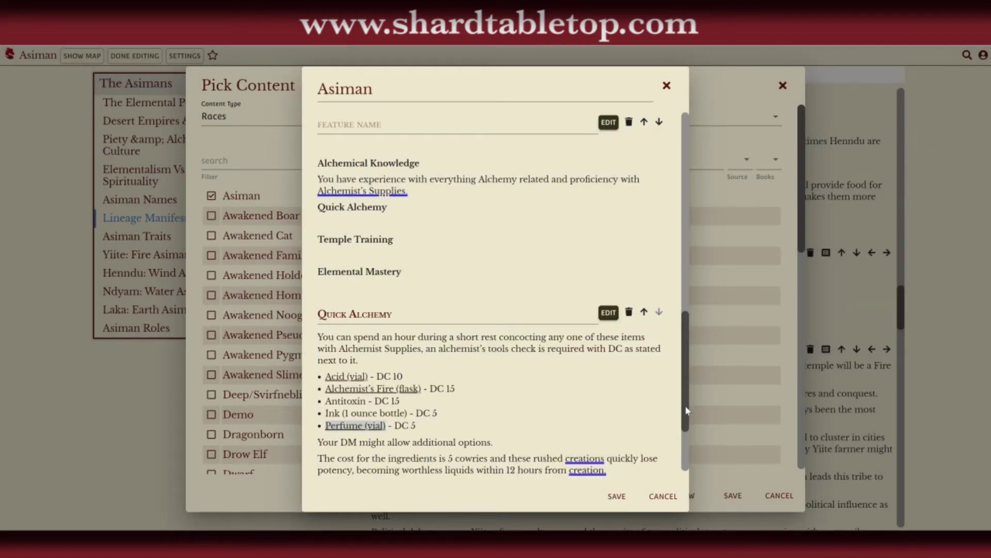
drag(687, 414, 687, 443)
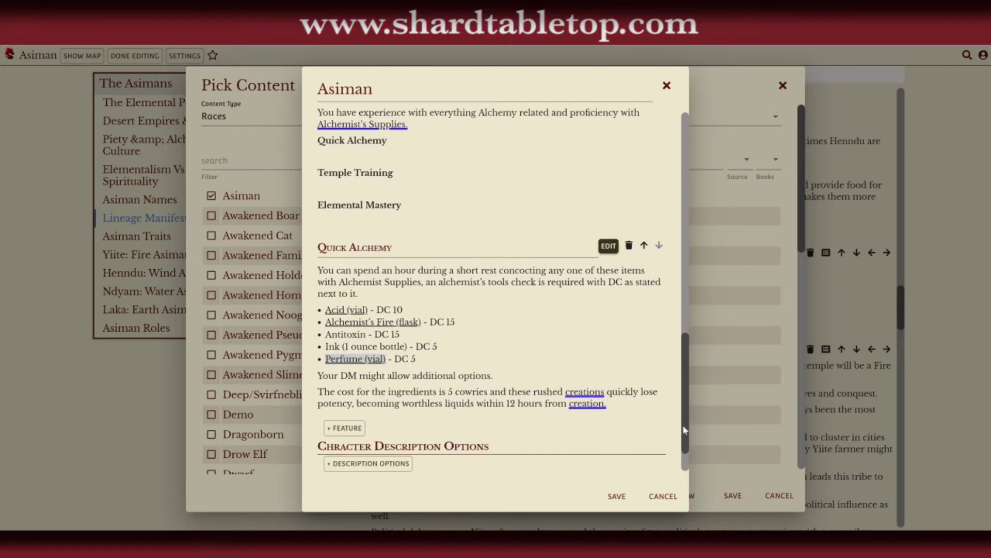
Move the Quick Alchemy feature up one place so it sits above the unnamed feature
click(645, 246)
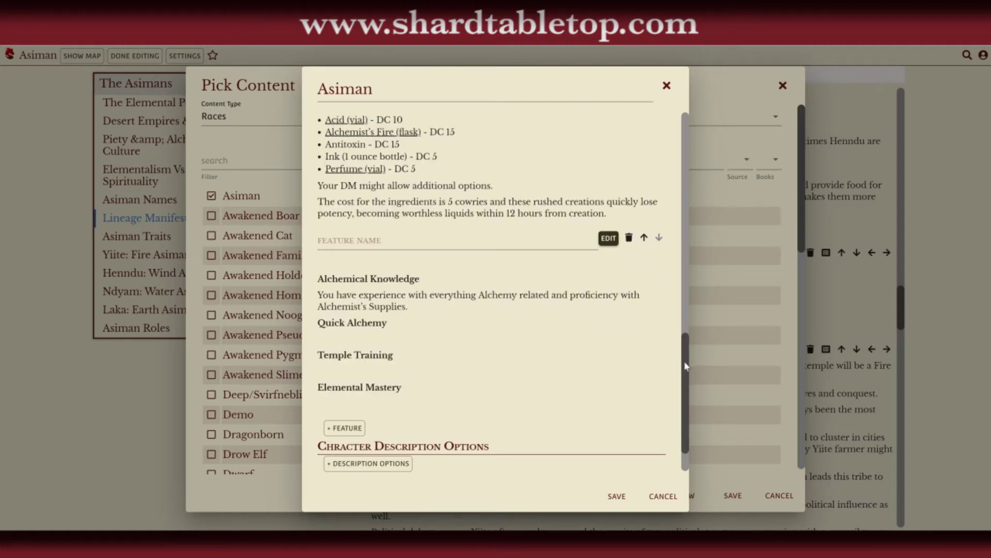
scroll(682, 359, up, 1)
drag(681, 352, 683, 360)
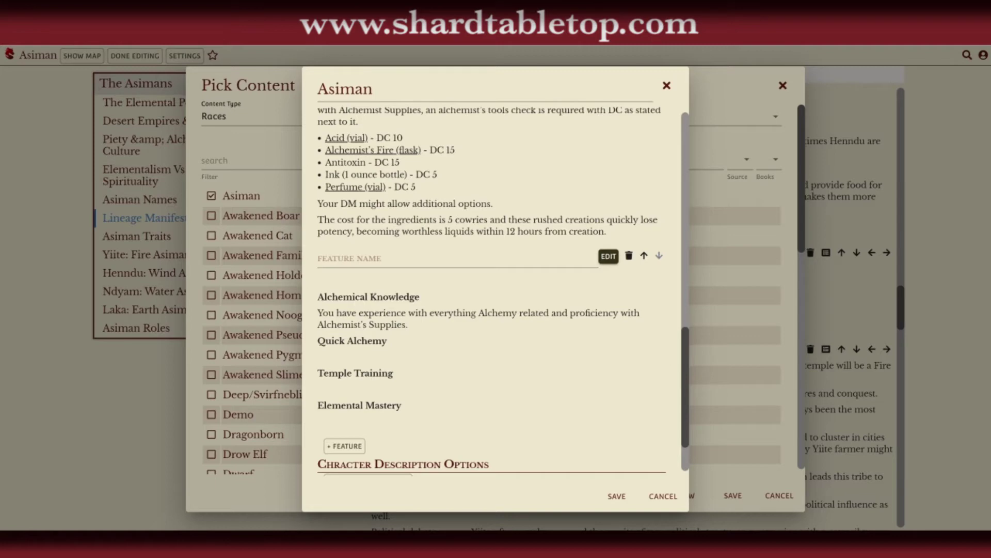
Move the Alchemical Knowledge description out of the unnamed feature into a new feature named "Alchemical Knowledge"
drag(318, 314, 411, 326)
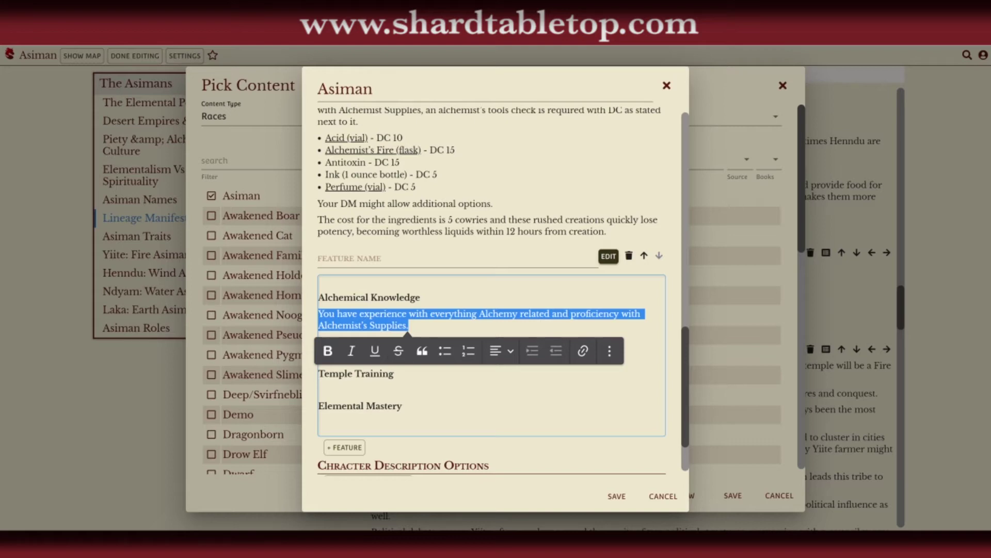
key(ctrl+x)
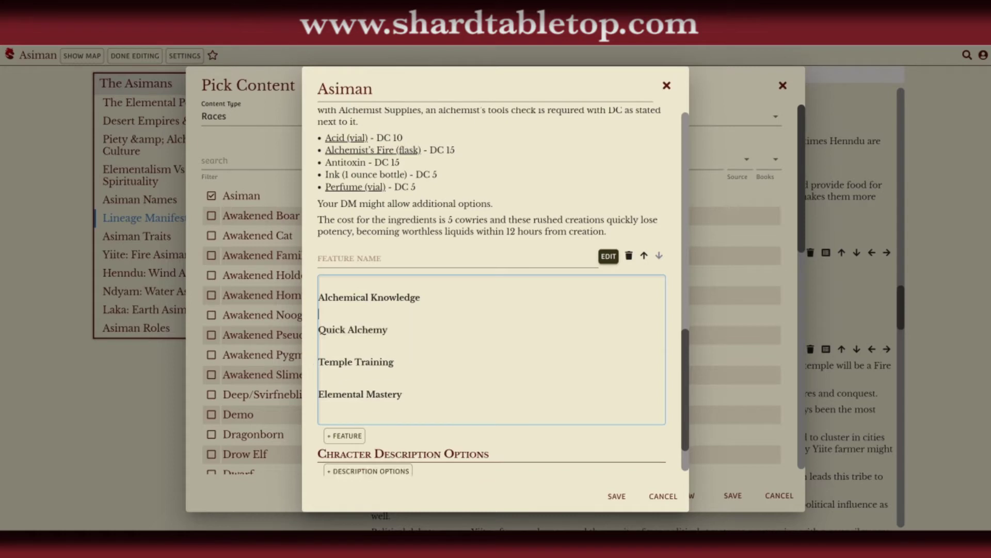
click(356, 441)
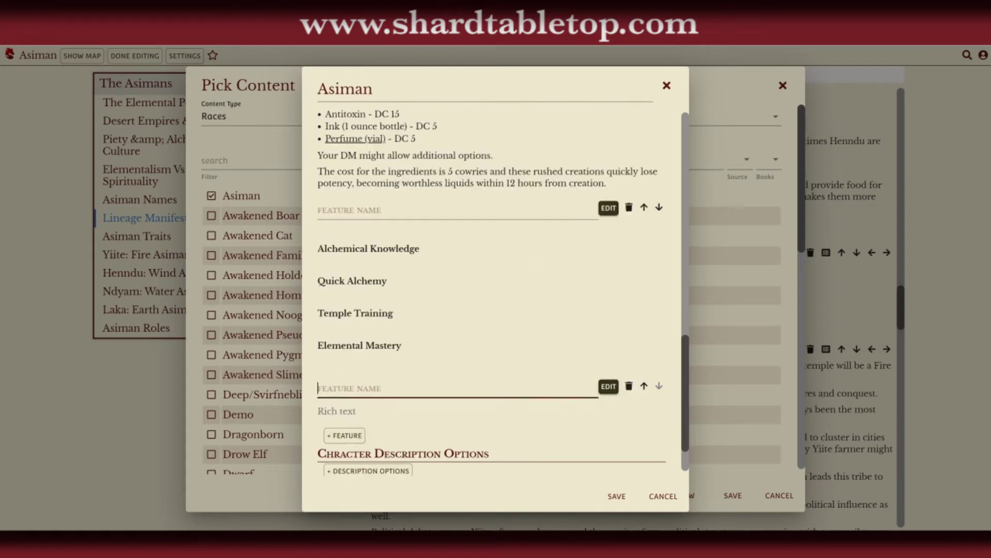
text(Alchemical Knowledge)
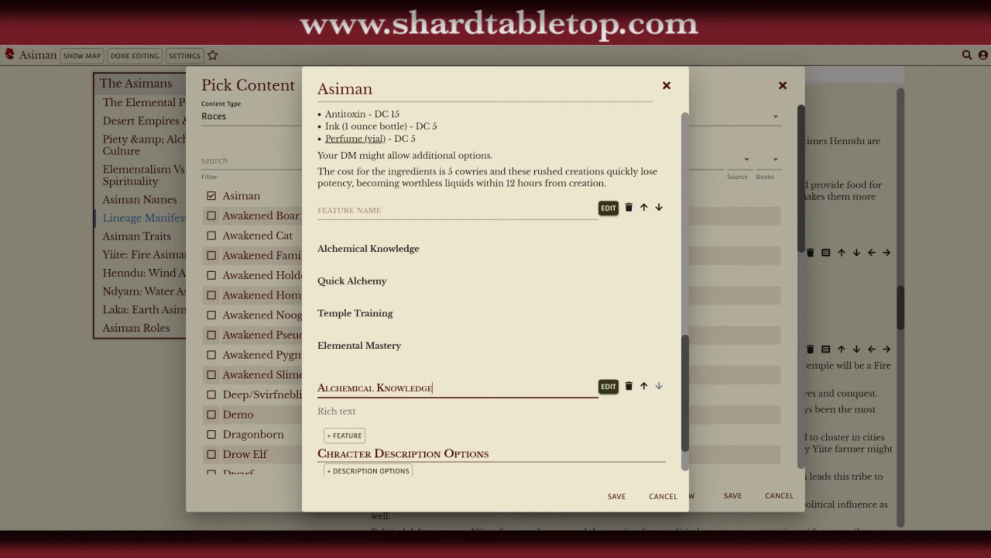
click(330, 411)
key(ctrl+v)
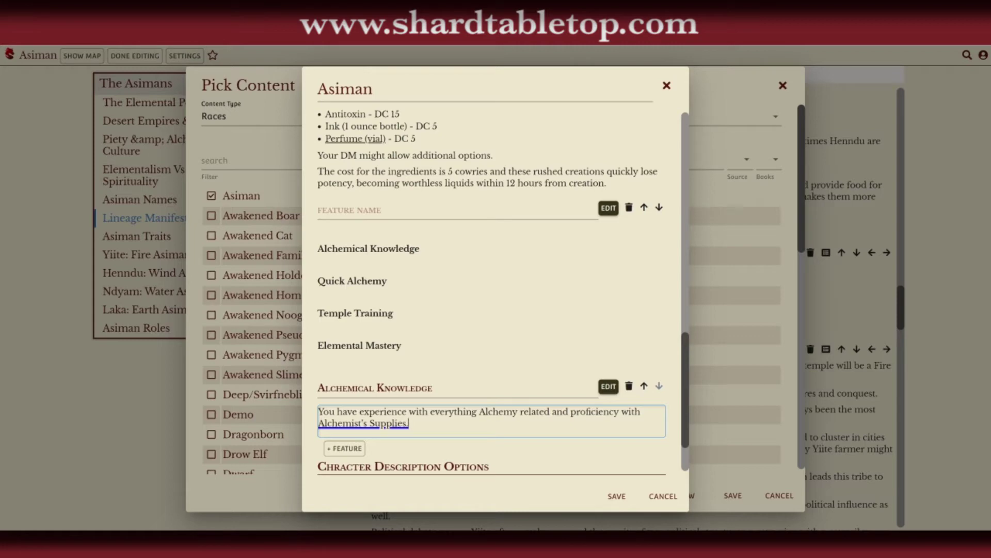
Give the Alchemical Knowledge feature tool proficiency in Alchemist's Supplies, set it to only display in descriptions, and save its options
click(610, 387)
click(610, 387)
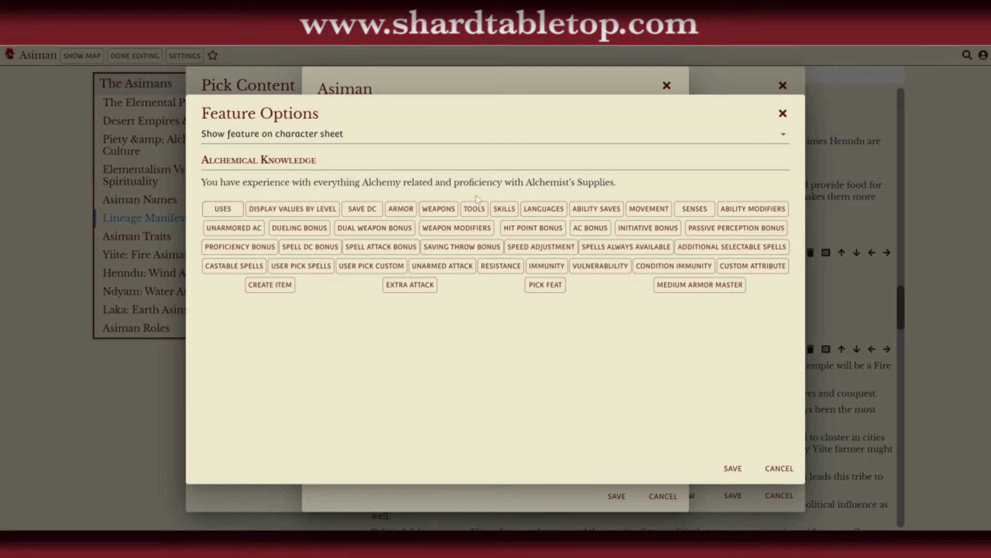
click(470, 211)
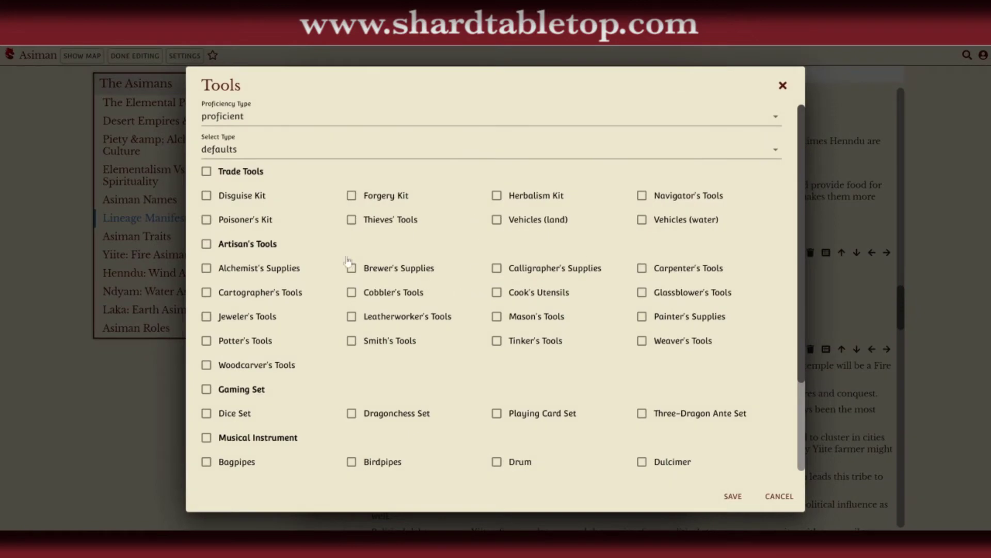
click(206, 268)
click(733, 496)
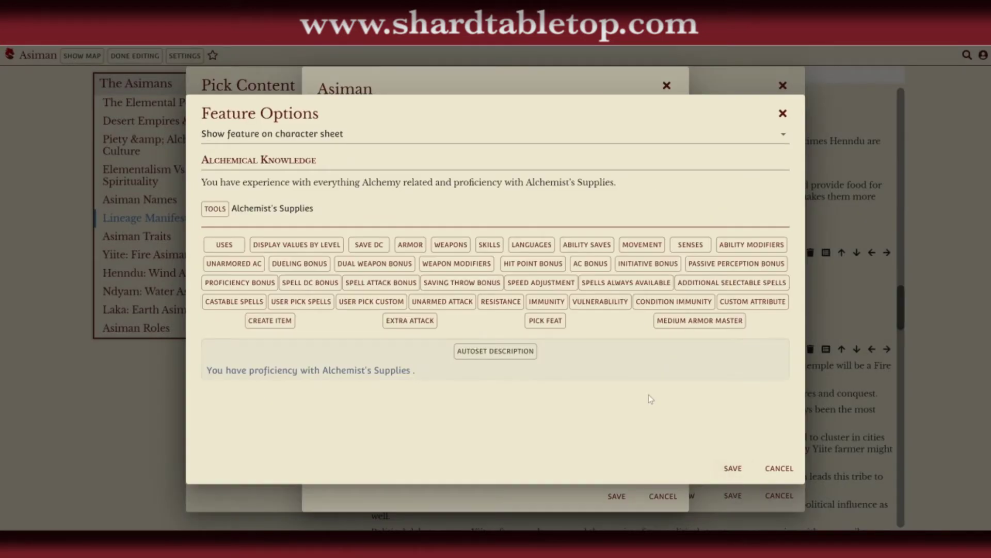
click(383, 141)
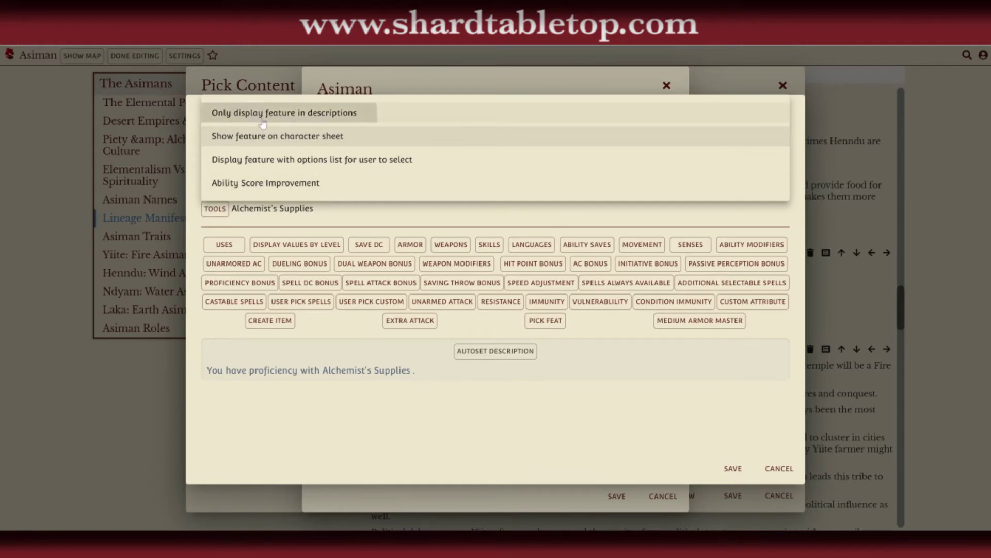
click(356, 113)
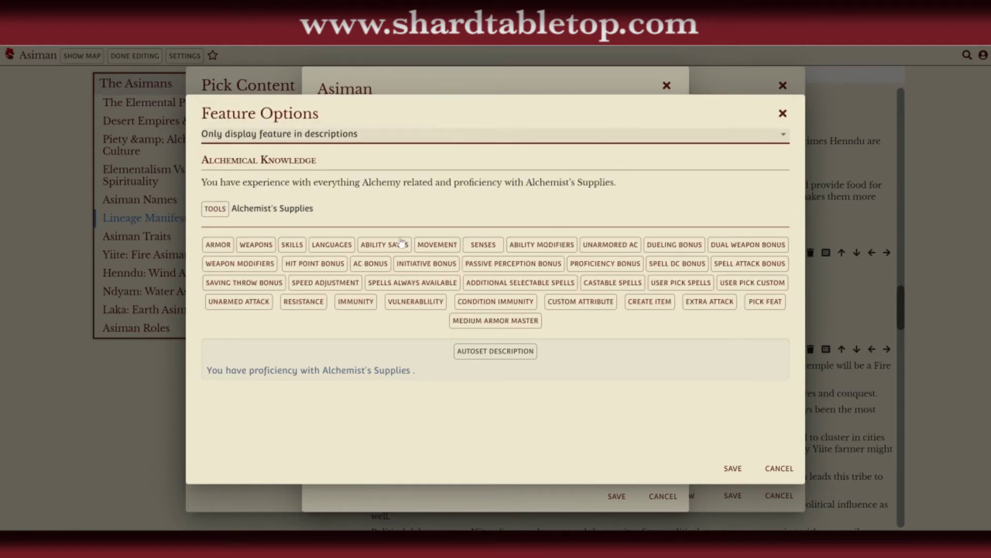
click(729, 469)
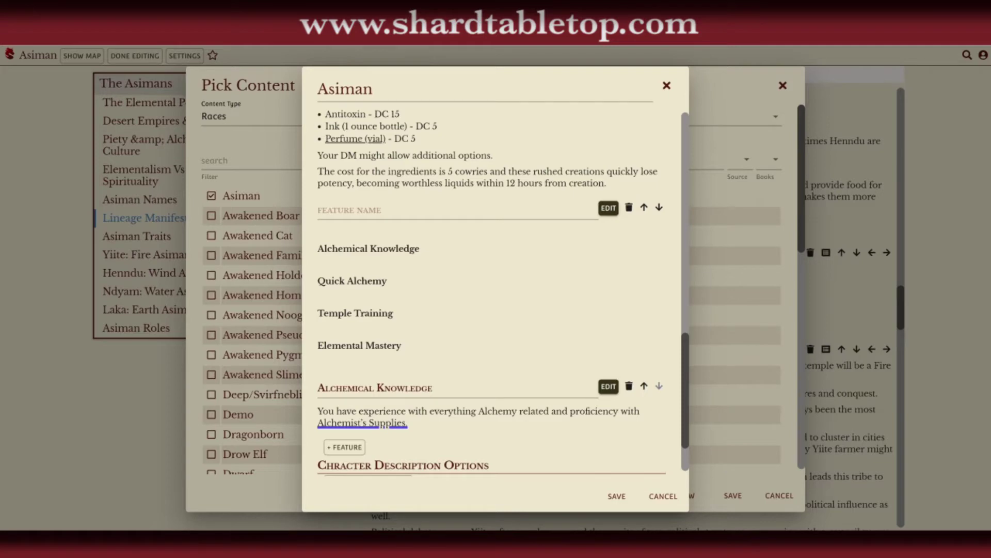
Link "Alchemist's Supplies" in the Alchemical Knowledge description to its item entry, shortening the link search text to "Alchemist." to find it
click(386, 423)
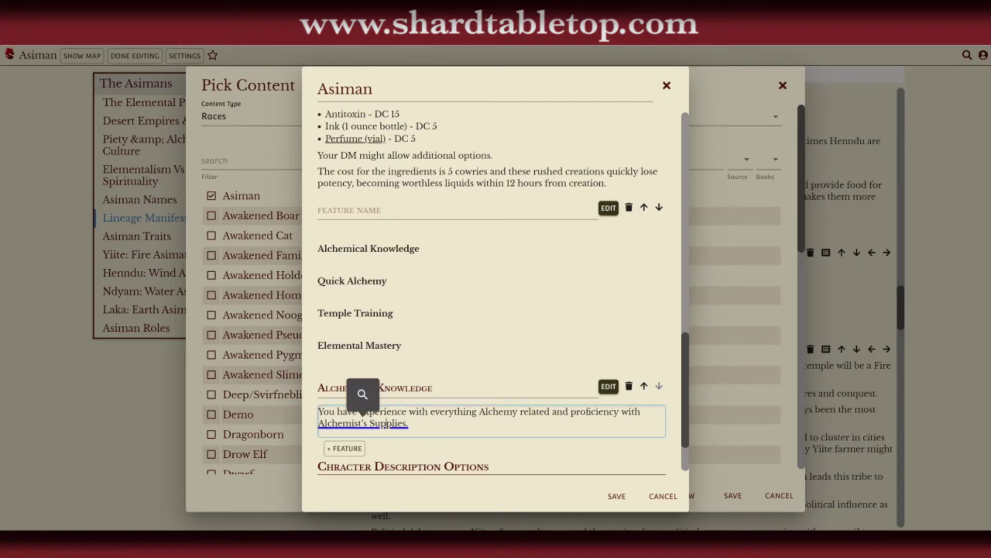
click(363, 393)
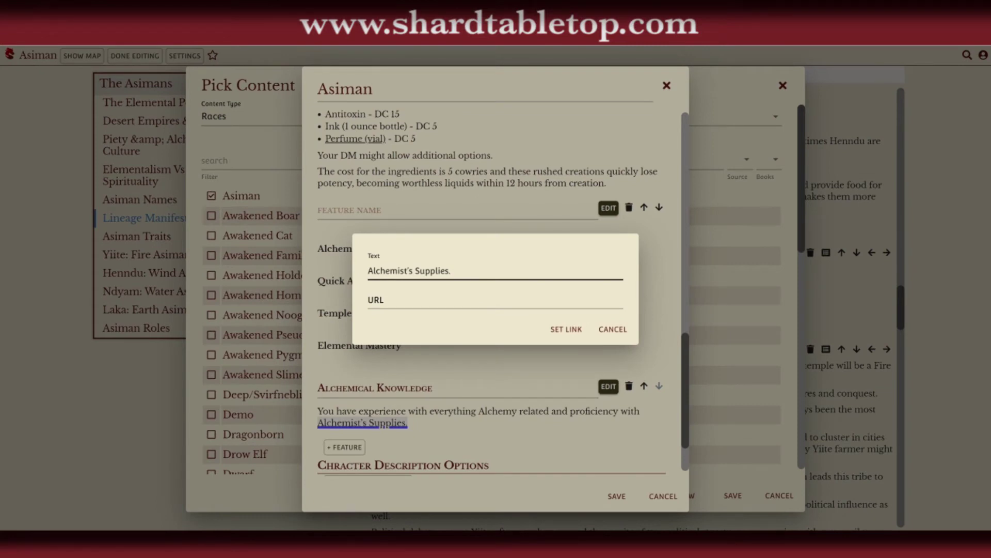
key(BackSpace)
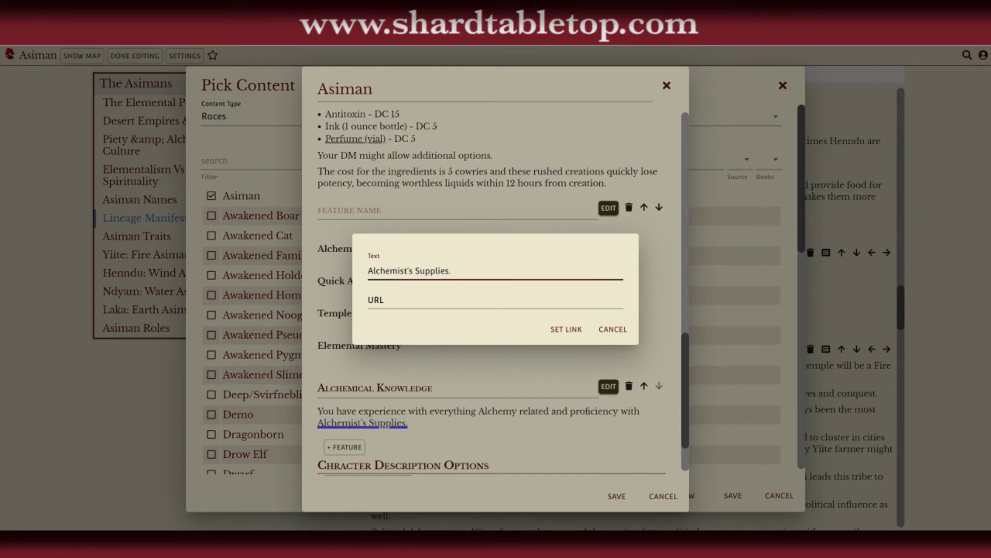
key(BackSpace)
key(BackSpace)
key(BackSpace)
key(BackSpace)
key(BackSpace)
key(BackSpace)
key(BackSpace)
key(BackSpace)
key(BackSpace)
key(BackSpace)
key(BackSpace)
key(BackSpace)
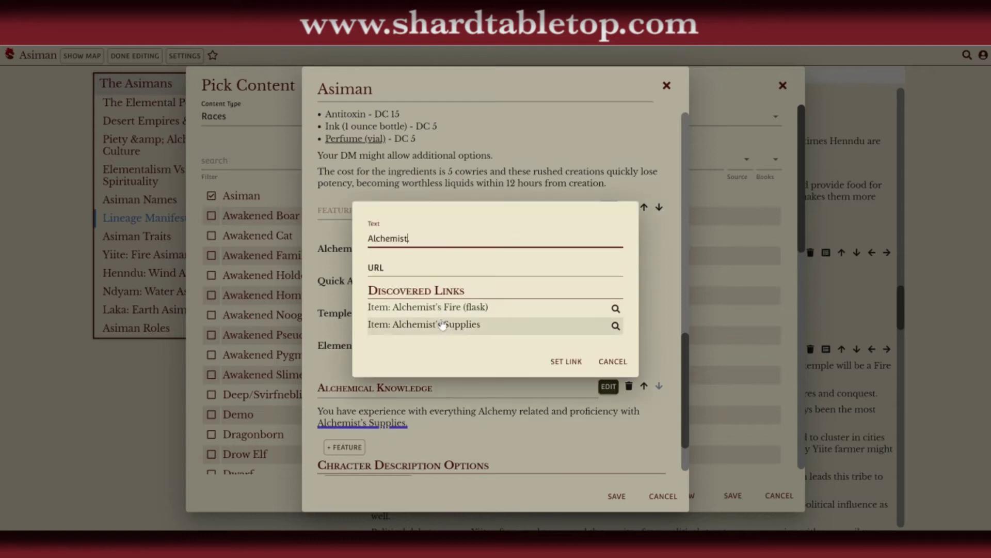
click(491, 324)
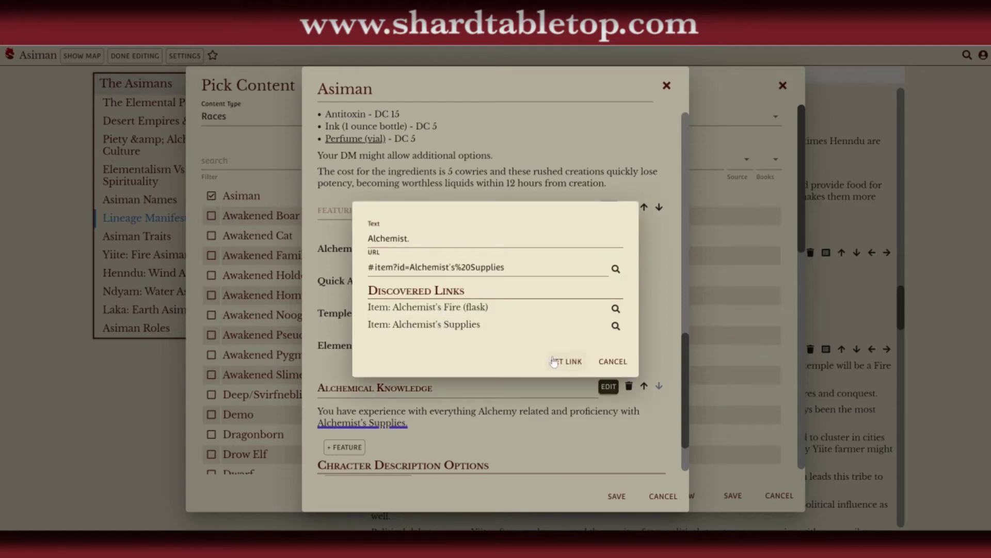
click(554, 361)
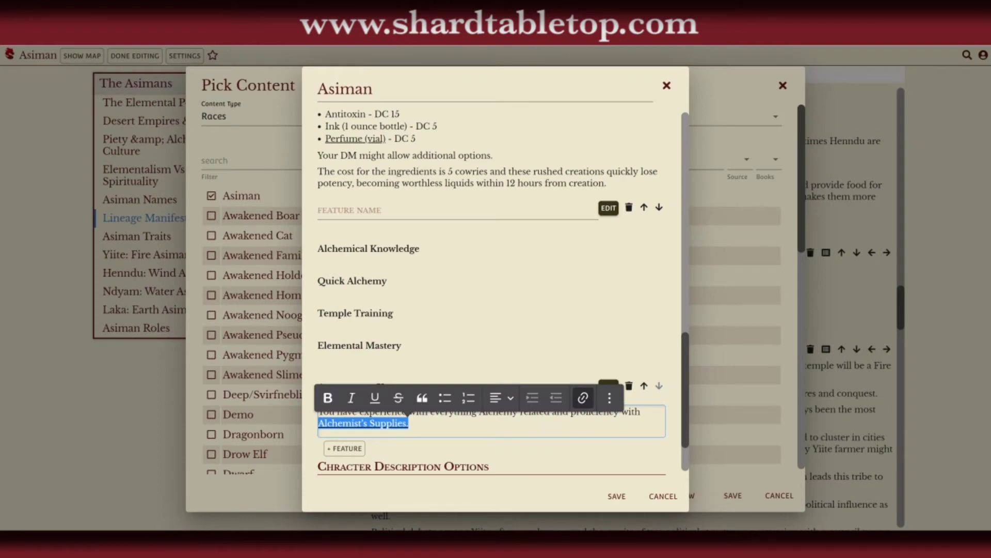
Delete the leftover unnamed feature that holds only the empty trait headings
click(320, 361)
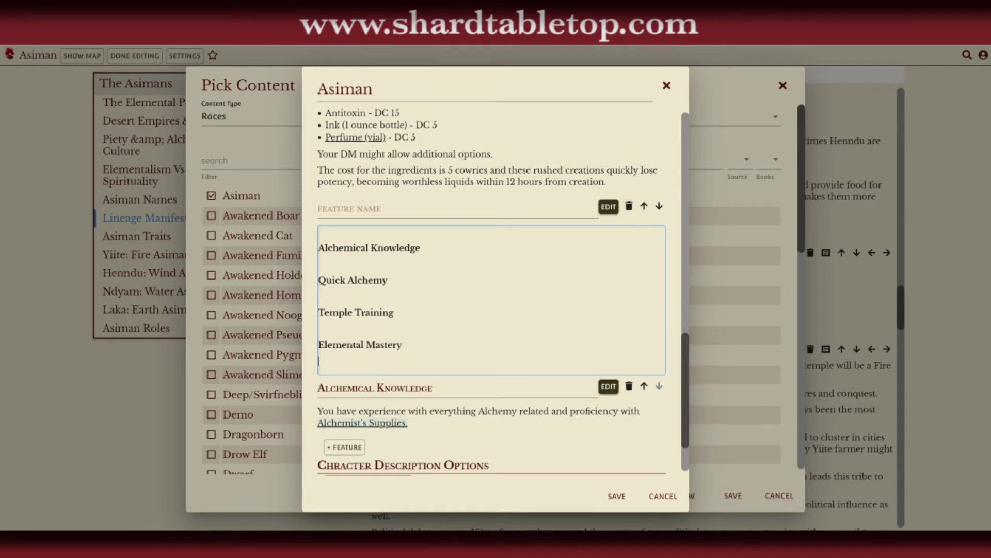
click(629, 207)
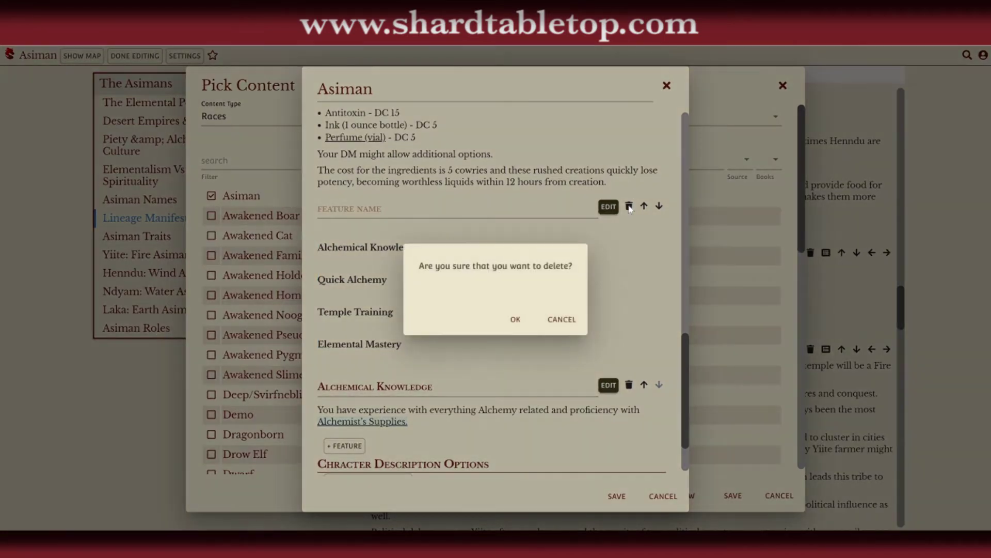
click(513, 319)
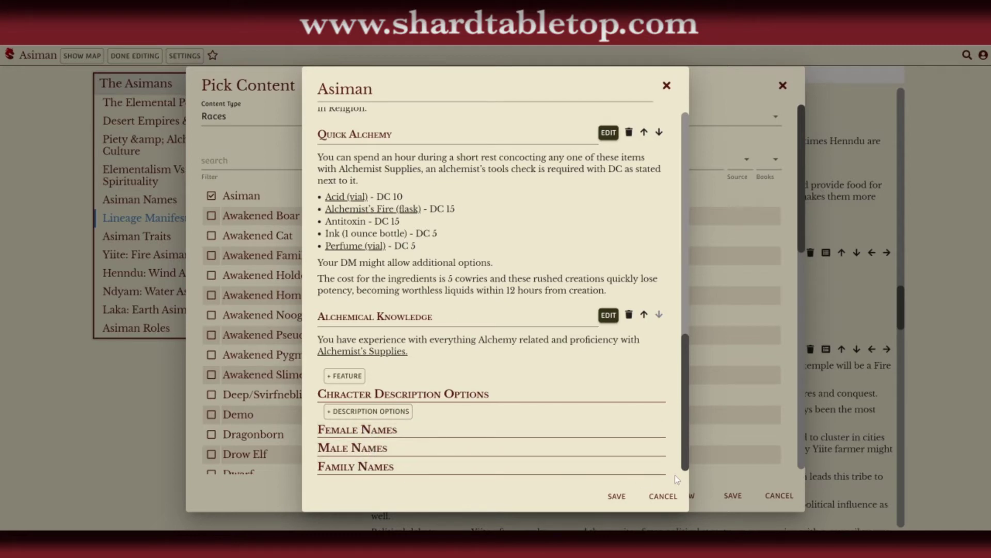
Review the Asiman race's features, save the race, and save the picked content into the Asiman Traits section
drag(686, 454, 672, 332)
scroll(665, 304, up, 5)
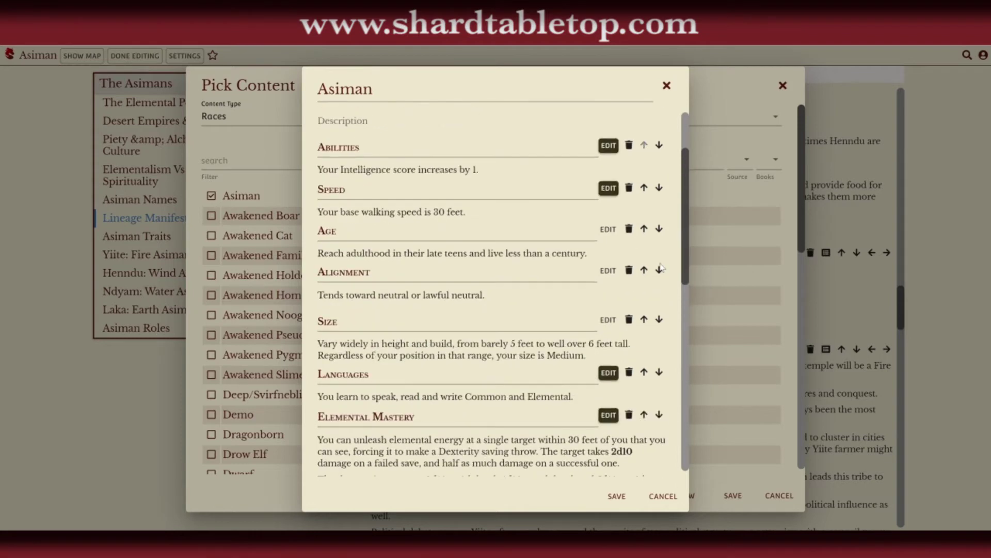
scroll(664, 241, up, 1)
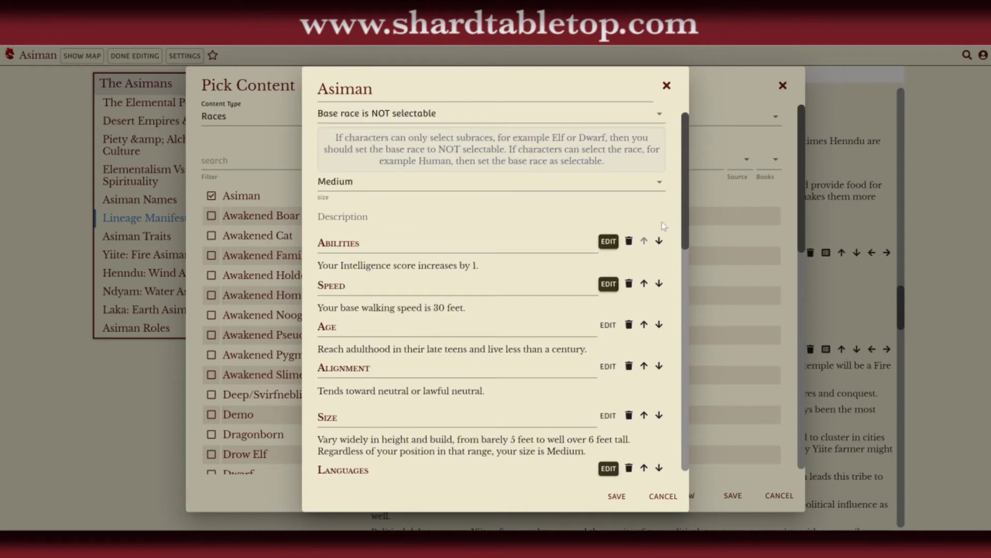
scroll(664, 225, down, 10)
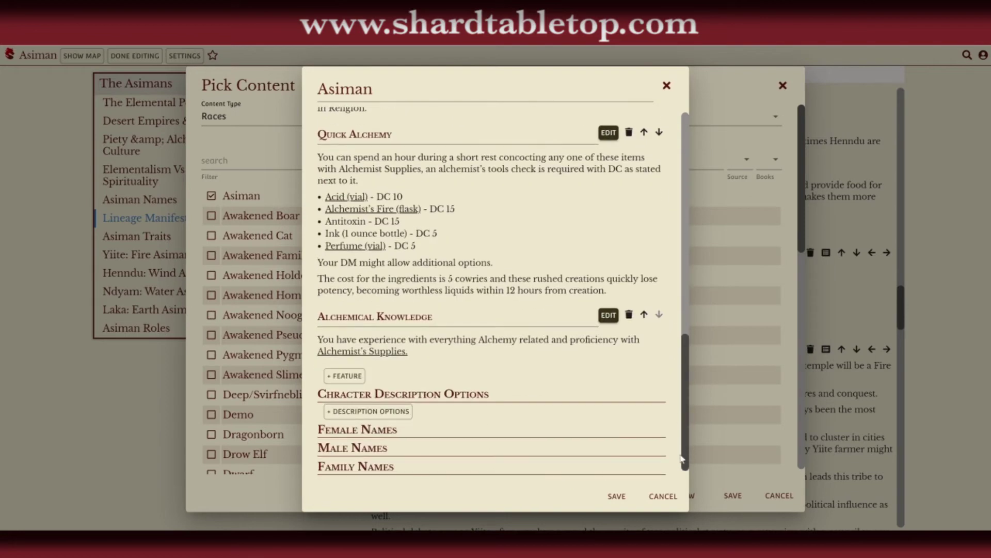
click(618, 496)
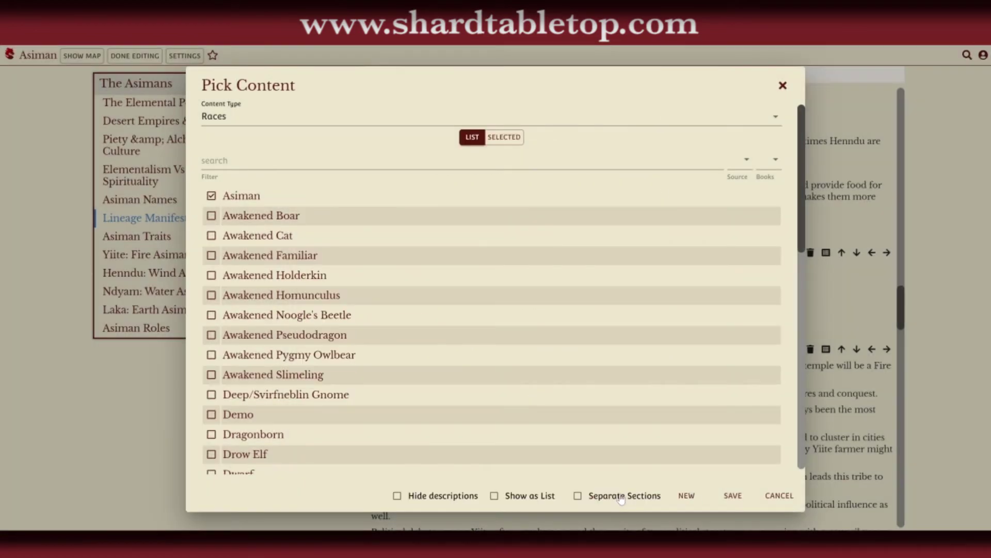
click(732, 496)
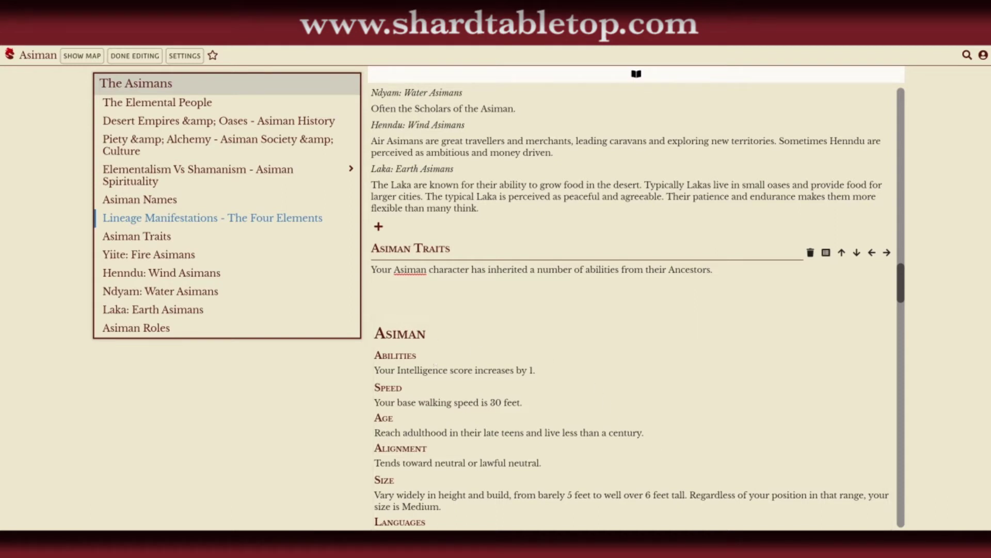
Copy the Ability Score Increase and Fire Mastery text from the Yiite: Fire Asimans section, then delete it and the surrounding blank lines
click(633, 290)
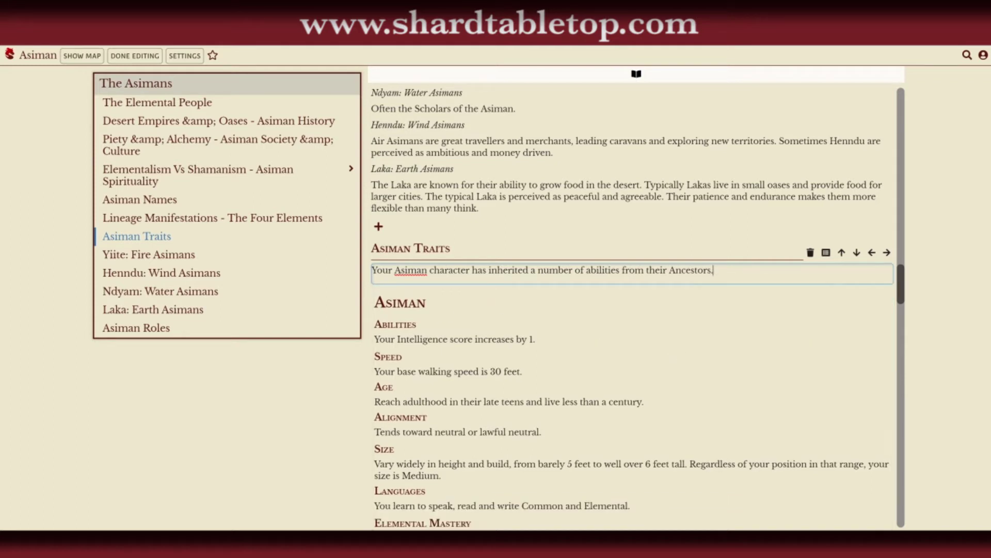
click(907, 293)
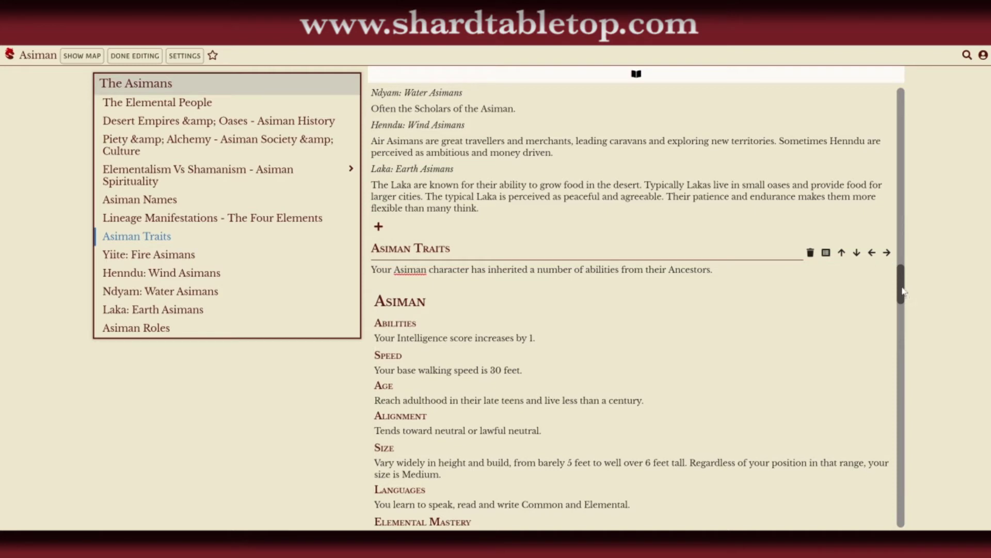
drag(903, 291, 909, 355)
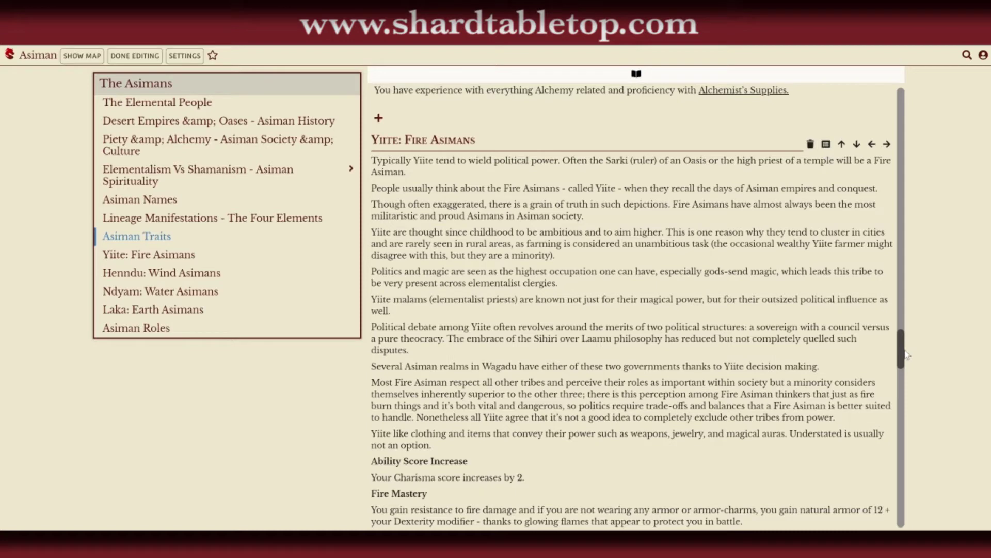
drag(903, 347, 904, 356)
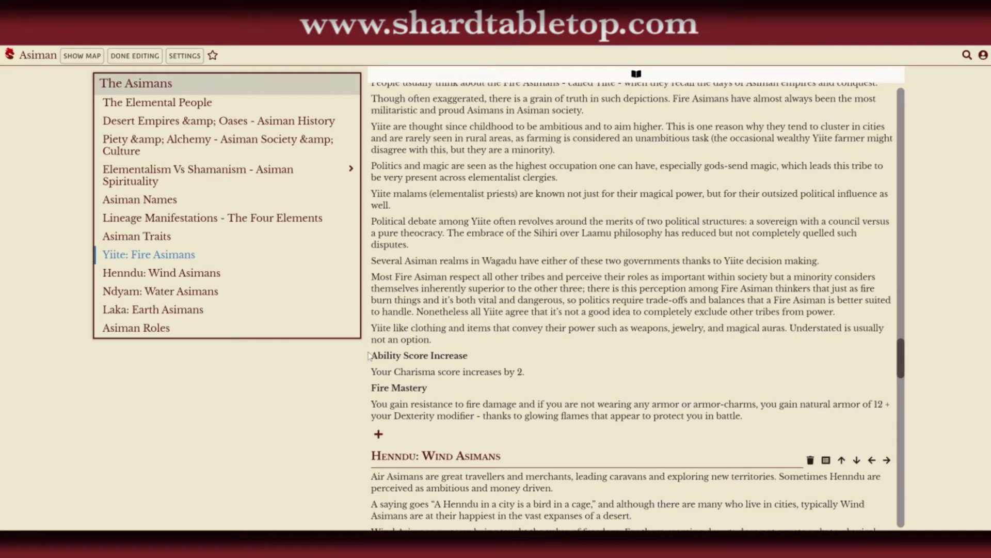
click(455, 355)
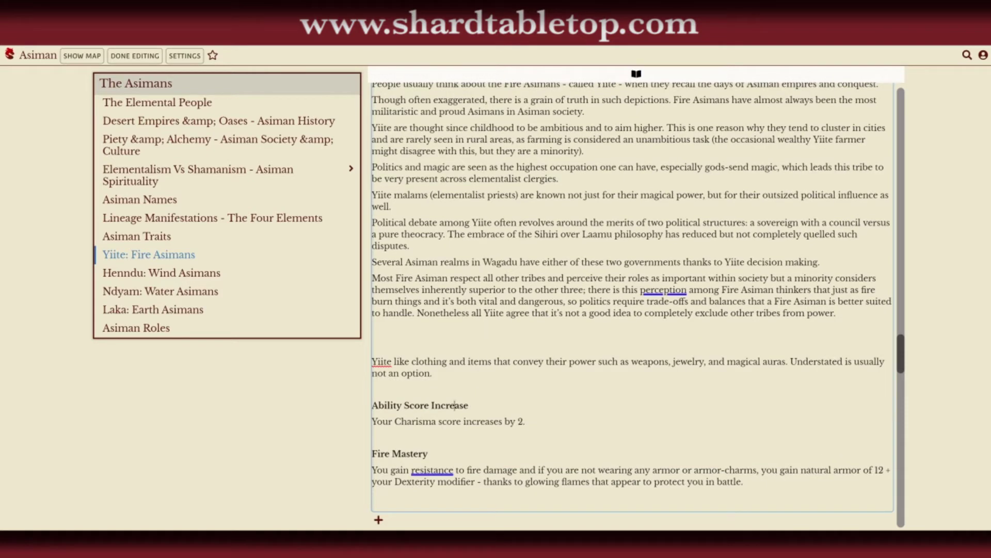
drag(744, 482, 372, 389)
key(ctrl+c)
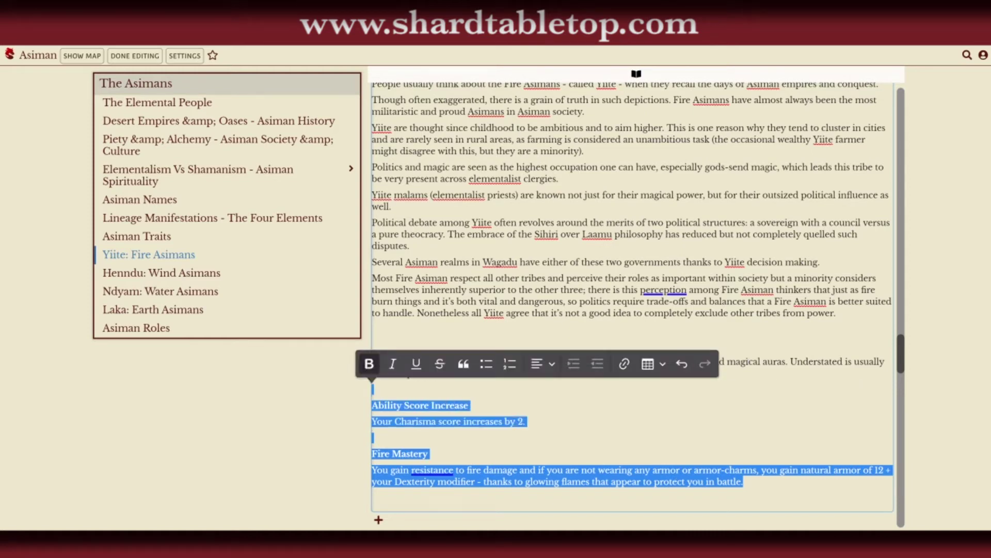
key(BackSpace)
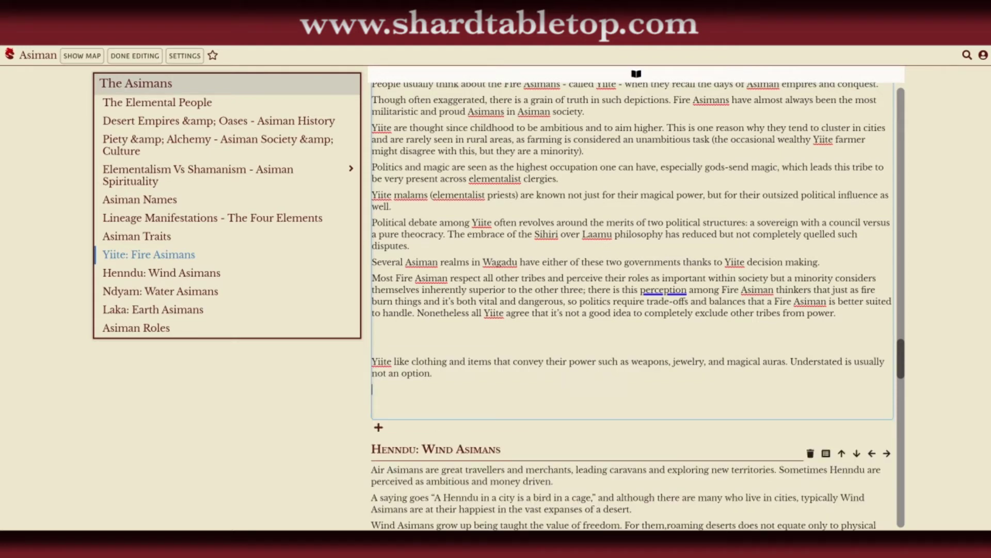
key(BackSpace)
key(BackSpace)
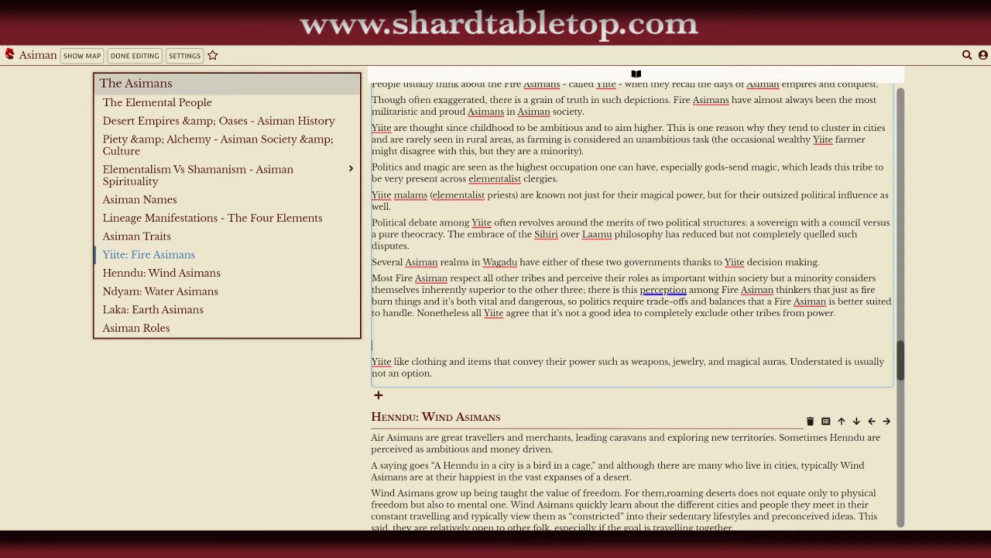
Remove the leftover blank lines from the Yiite: Fire Asimans text and set that section's content picker to Races
key(BackSpace)
key(BackSpace)
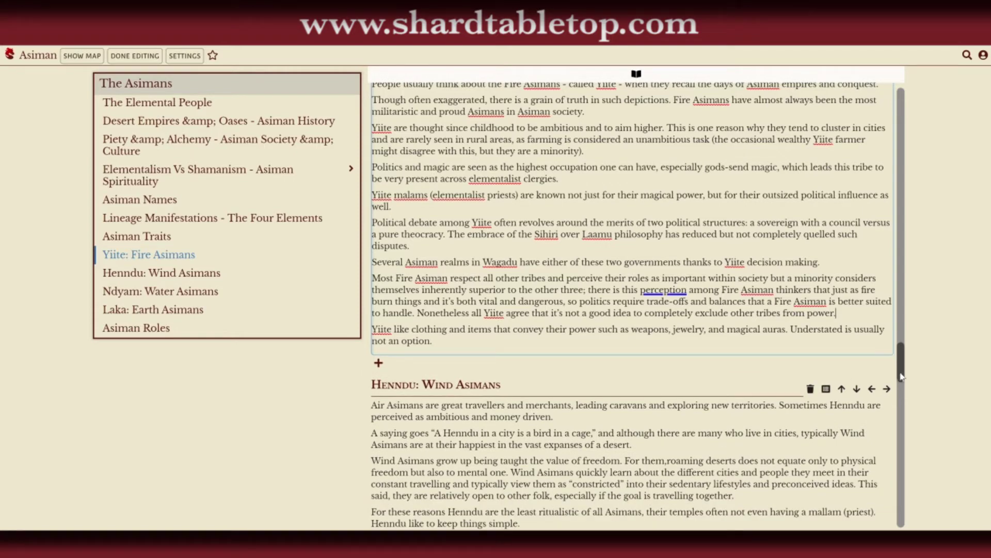
drag(901, 376, 903, 364)
click(827, 163)
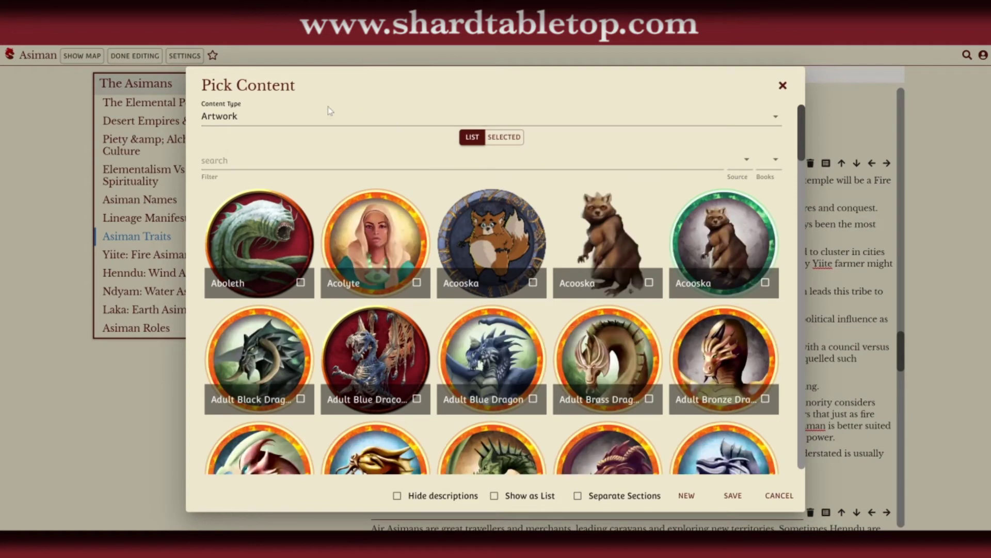
click(297, 123)
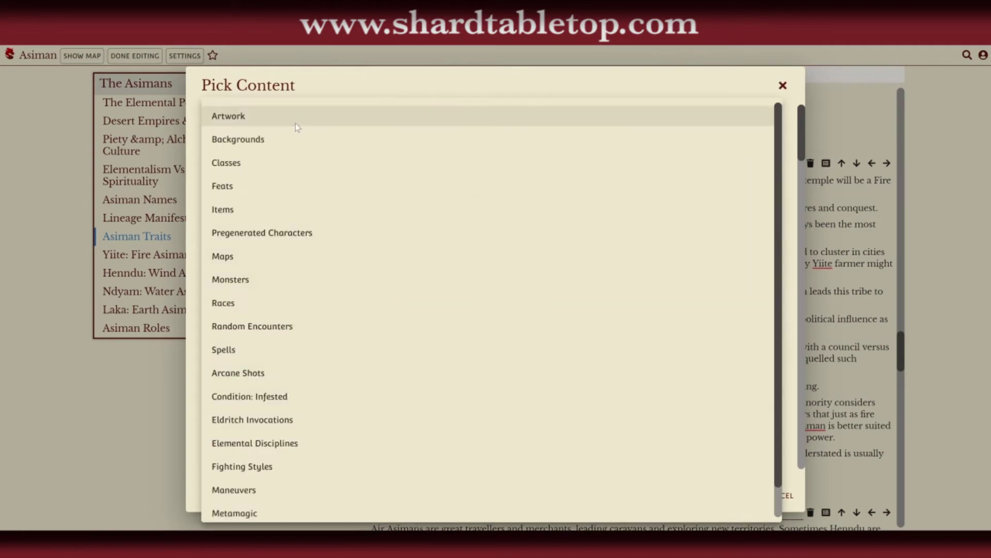
click(223, 303)
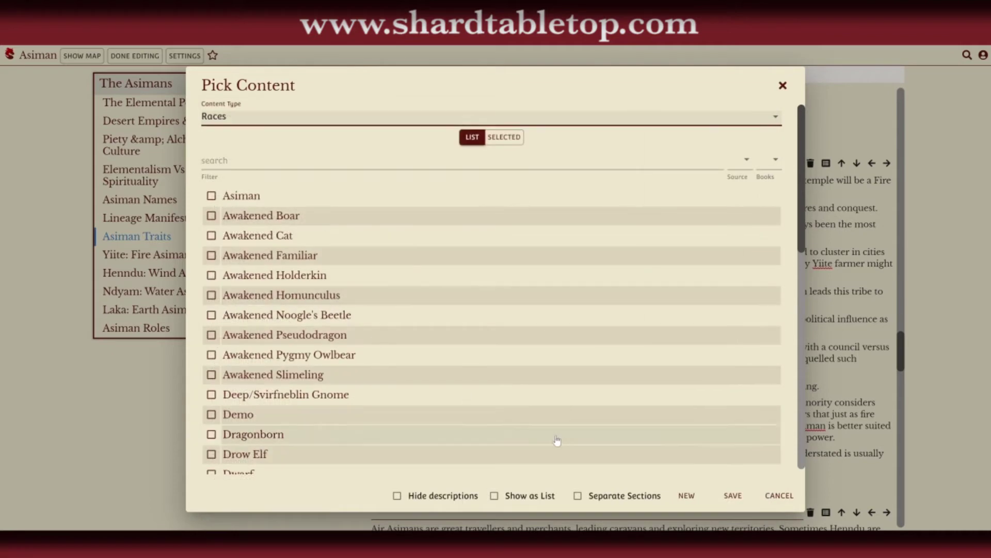
Create a new subrace named "Yiite (Fire Asiman)" based on the Asiman race
click(687, 496)
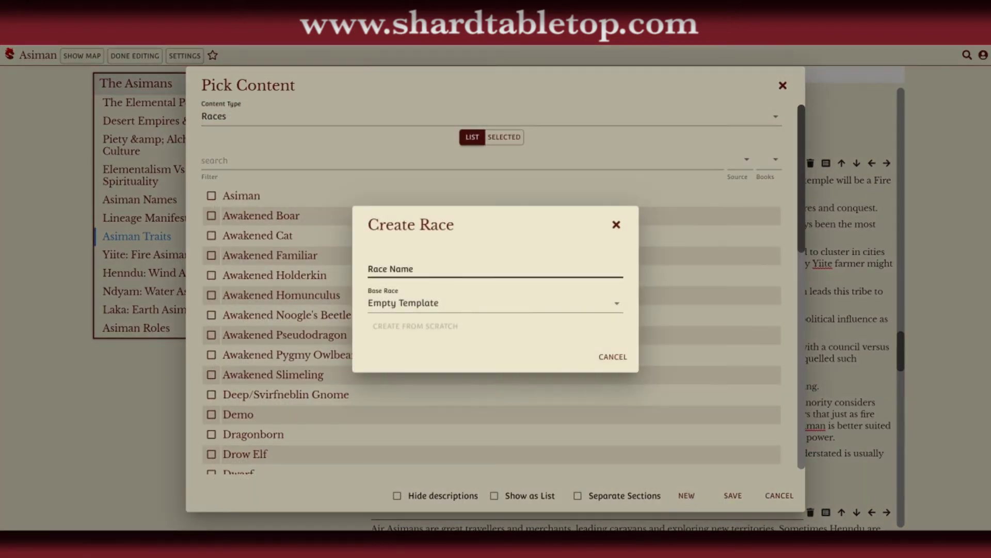
click(495, 269)
text(Yi)
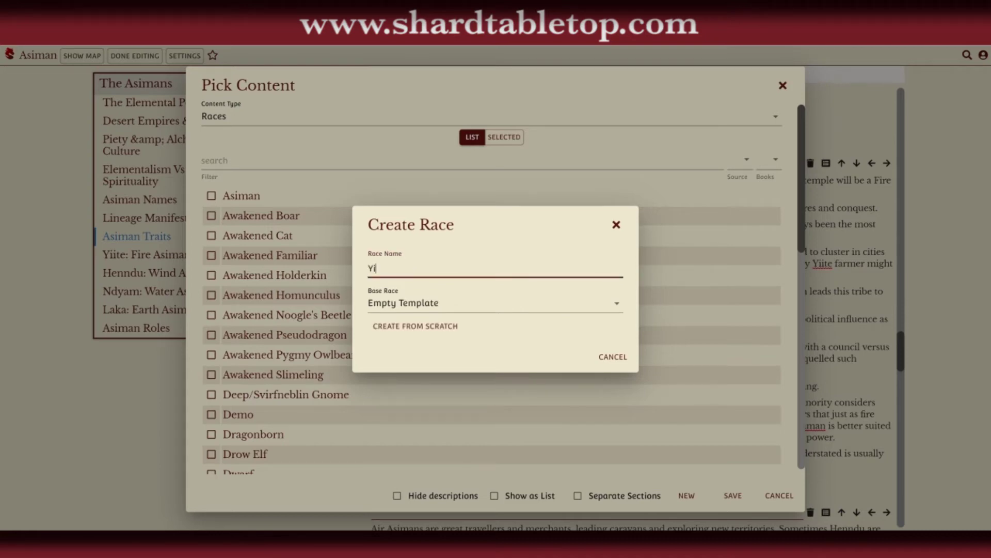
text(ite (Fire Asiman)
click(416, 308)
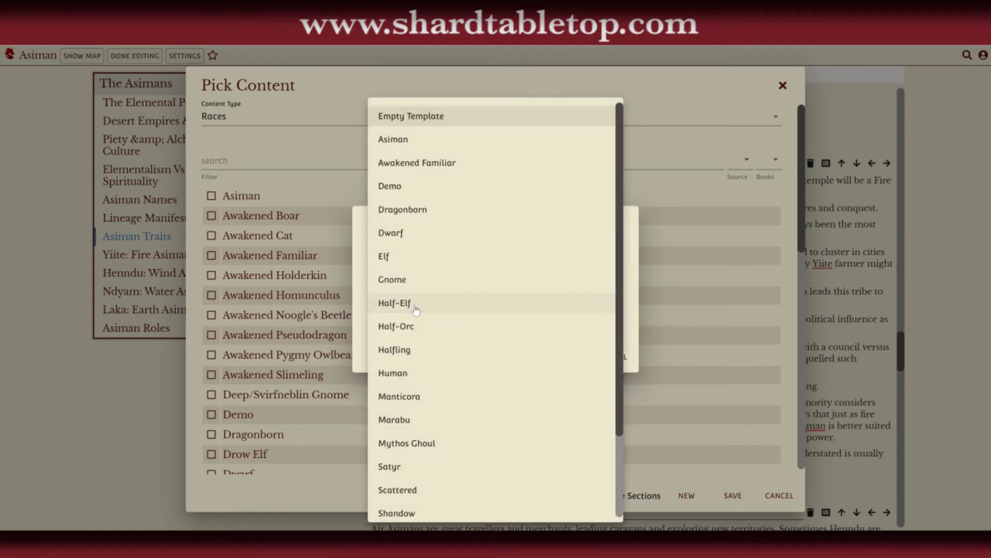
click(402, 147)
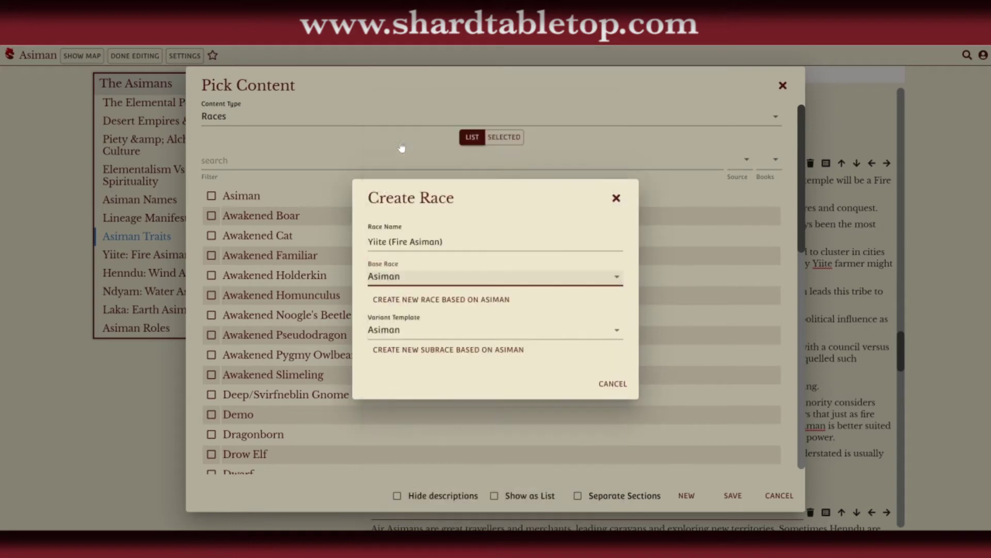
click(417, 352)
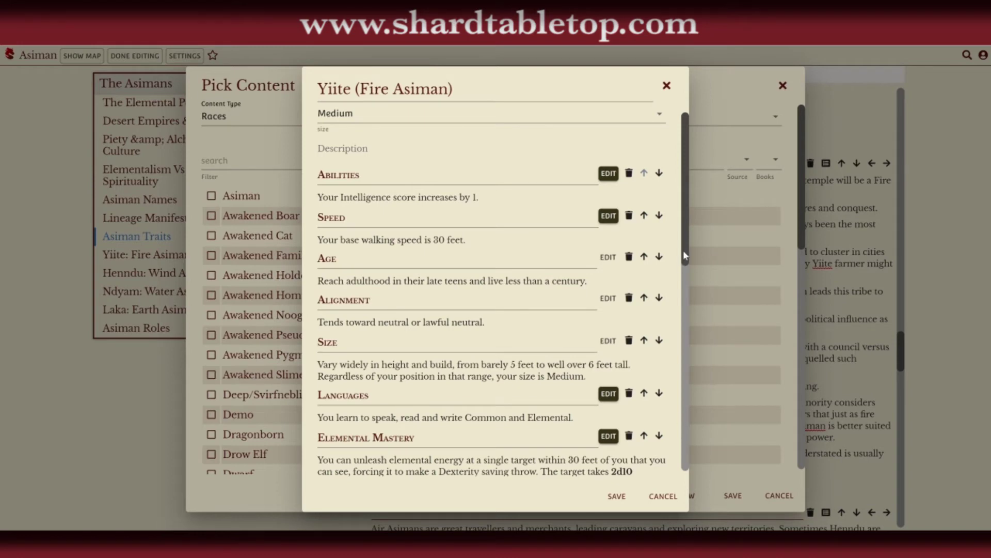
Add an unnamed feature after Alchemical Knowledge and paste the copied Ability Score Increase and Fire Mastery text into its description
drag(683, 250, 694, 453)
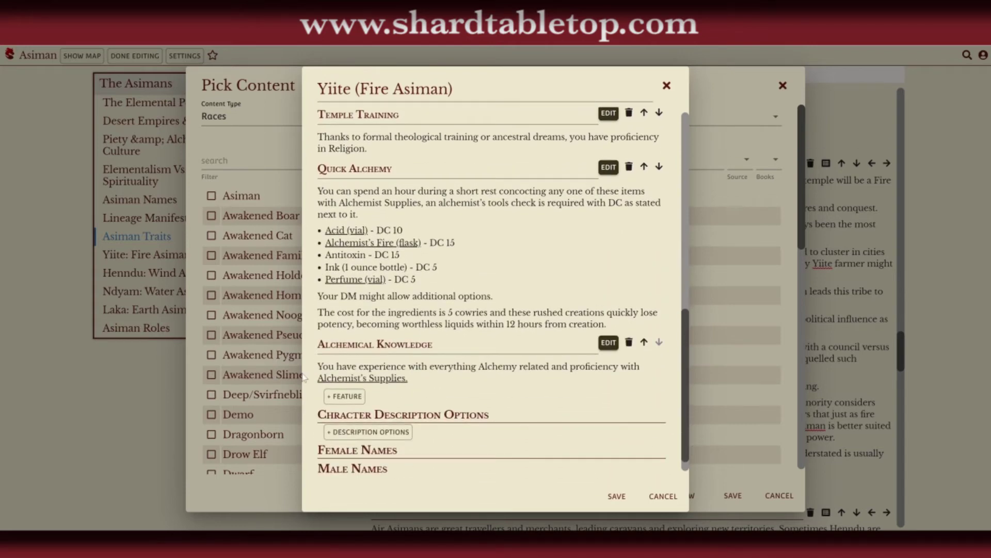
click(331, 396)
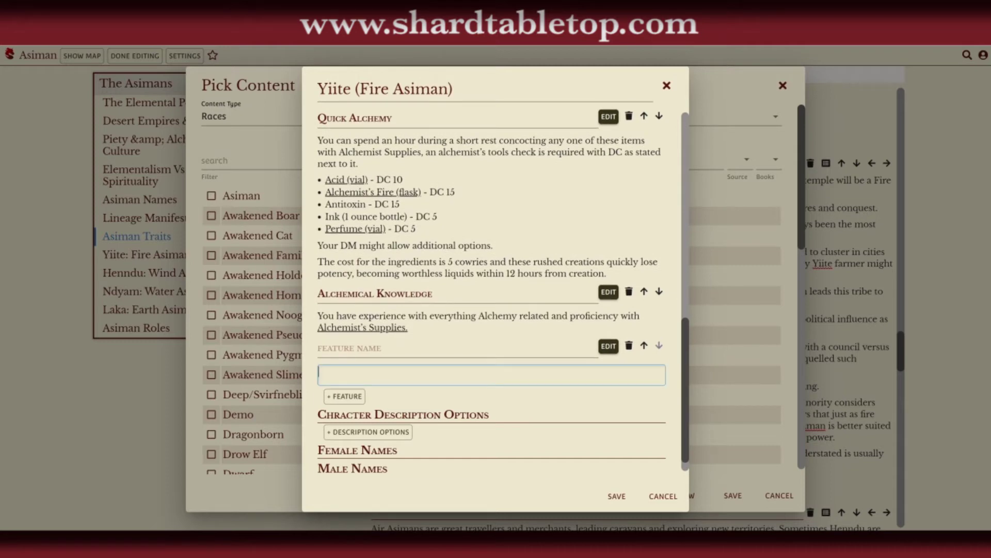
key(ctrl+v)
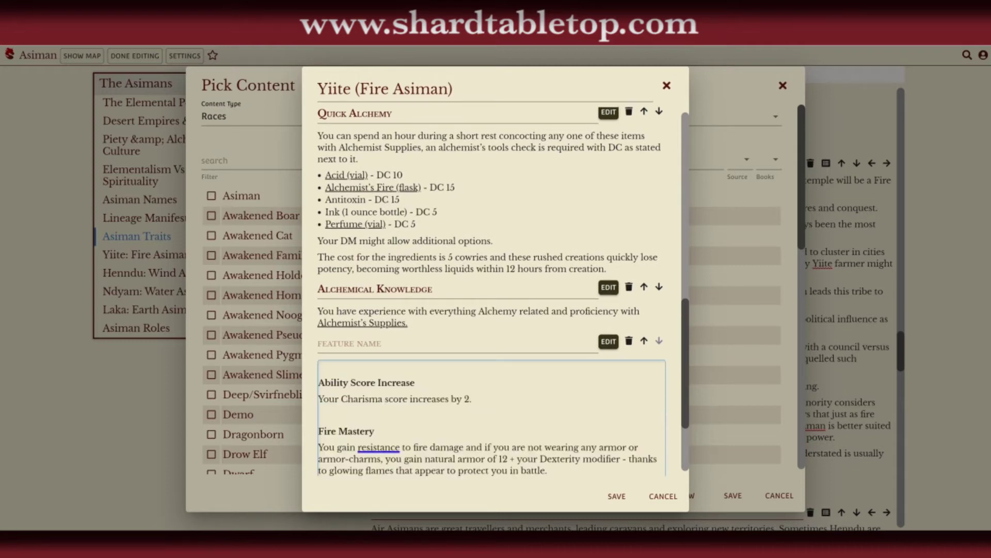
Set the Charisma modifier of the subrace's Abilities feature to +2 and save the feature
click(686, 413)
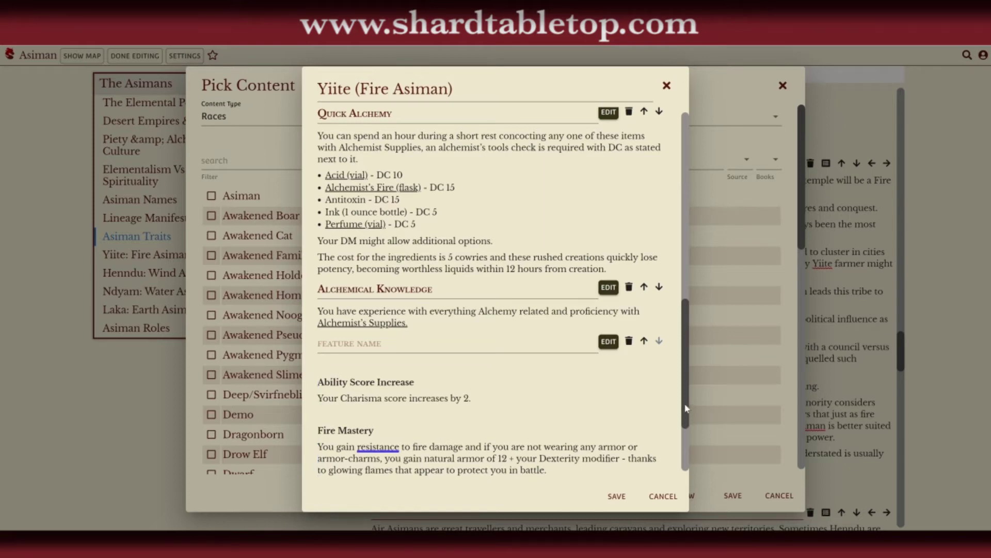
drag(686, 408, 665, 225)
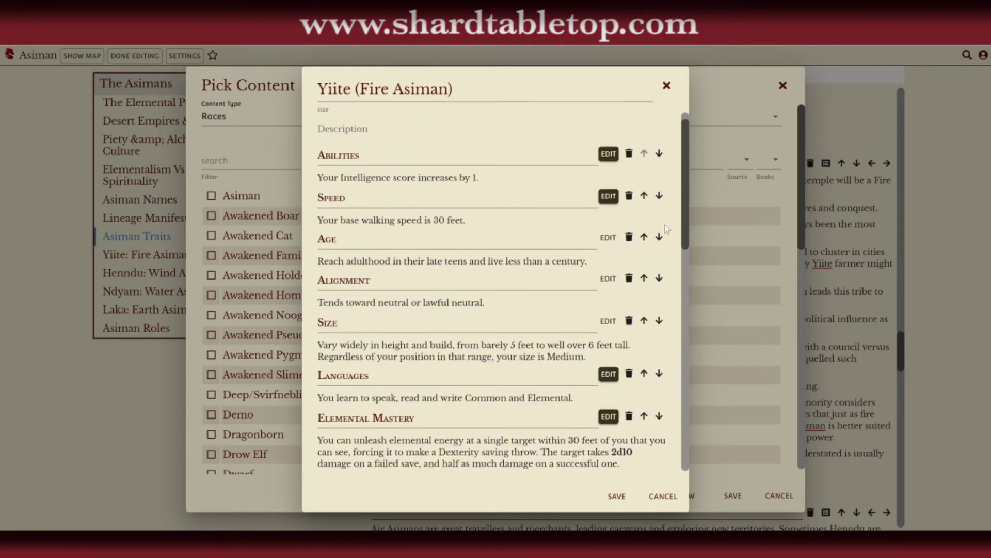
click(609, 154)
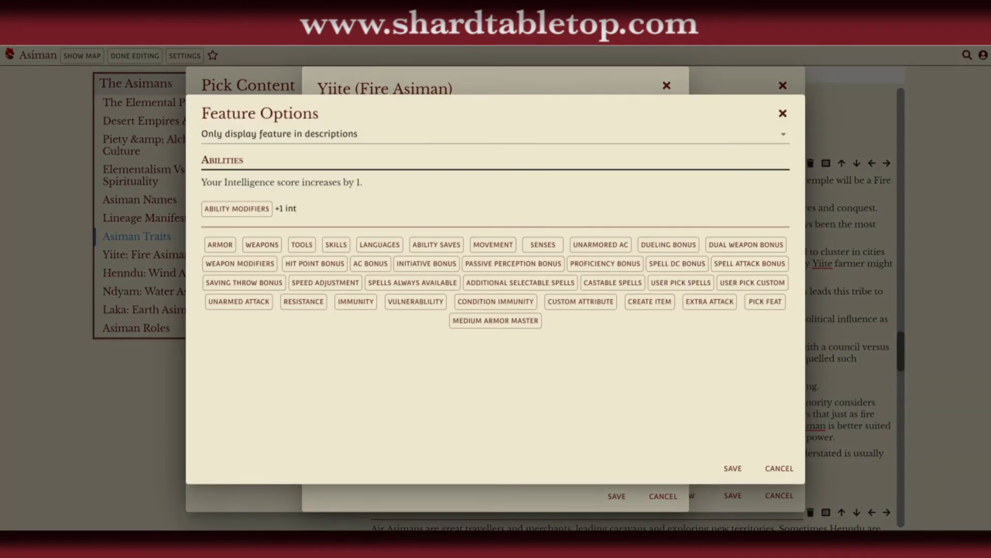
click(223, 209)
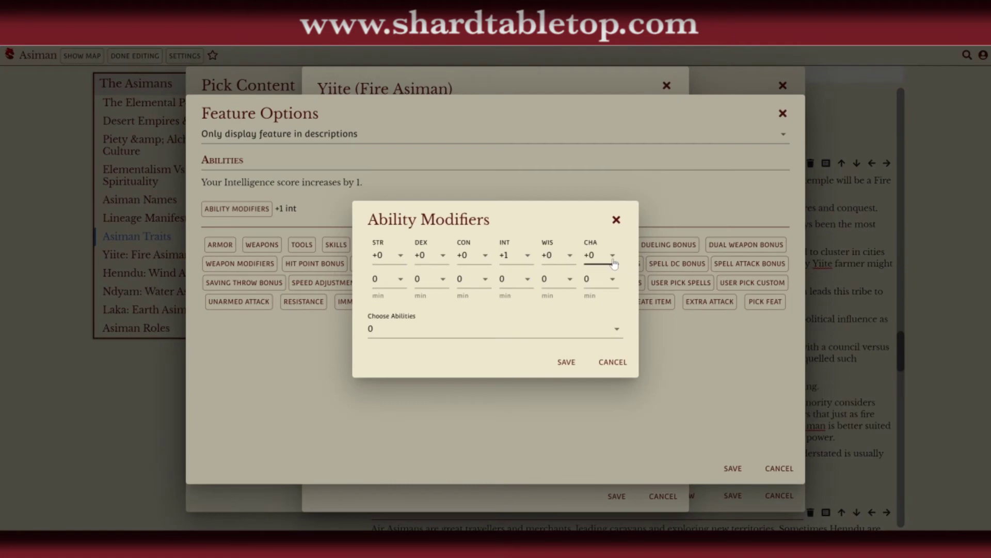
click(613, 256)
click(600, 305)
click(561, 364)
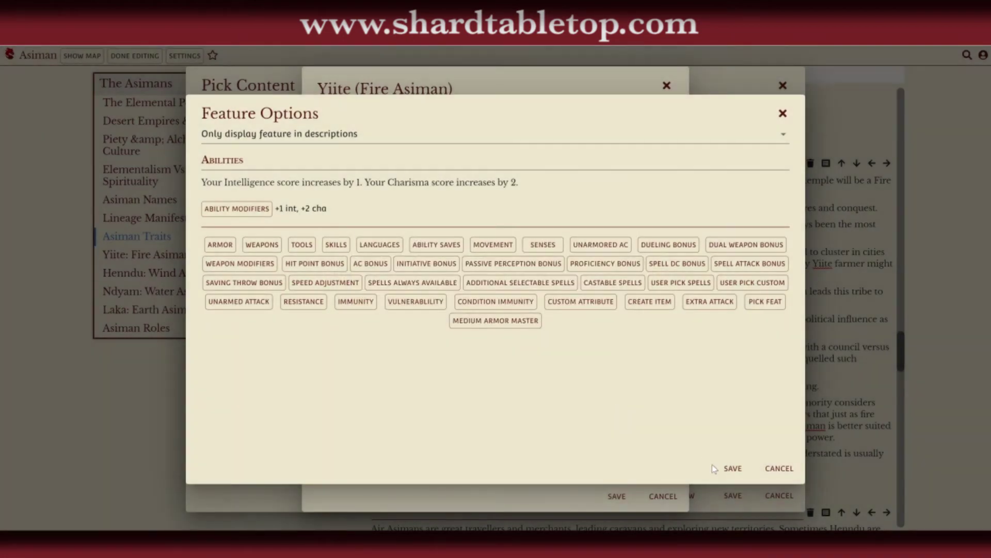
click(733, 468)
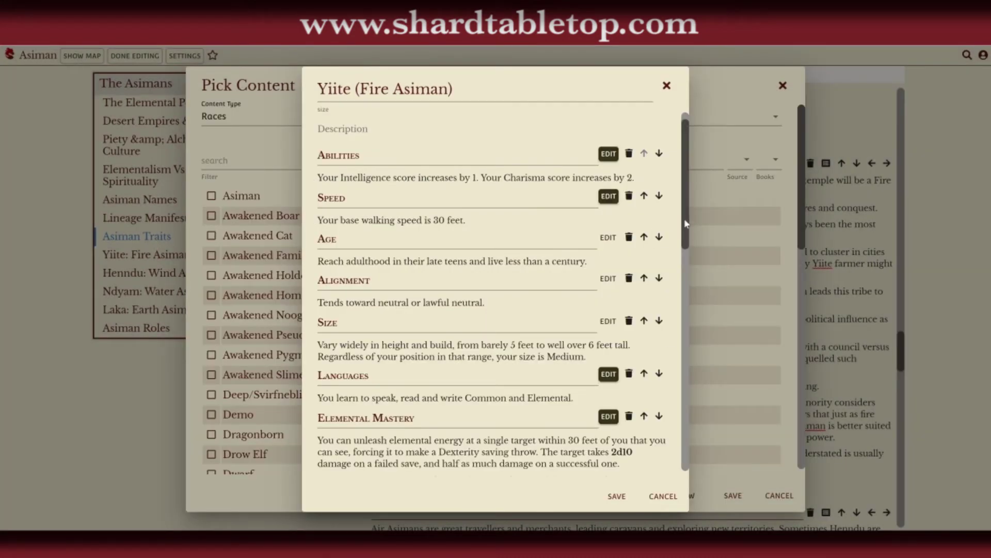
Add a feature named "Fire Mastery" and move the Fire Mastery description text from the unnamed feature into it
drag(686, 223, 696, 432)
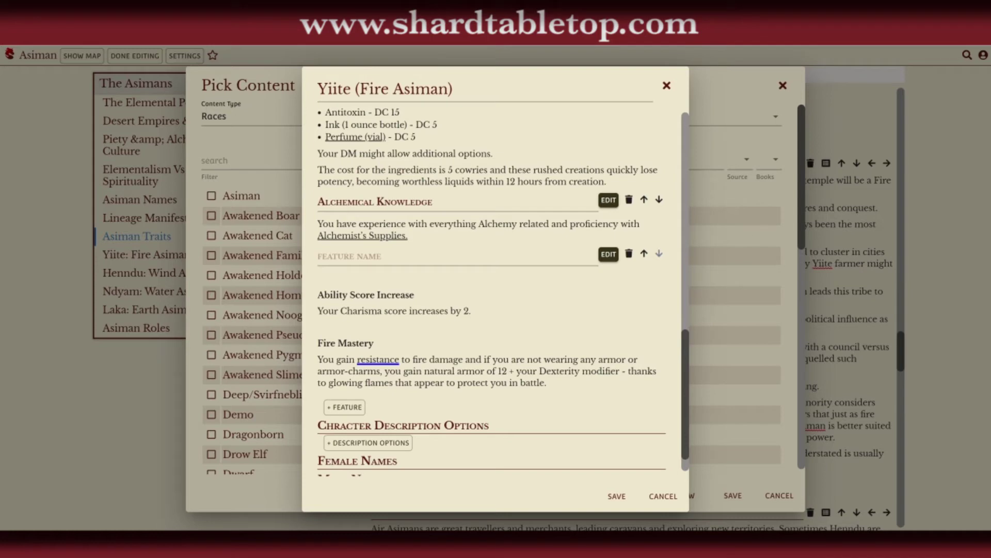
click(331, 408)
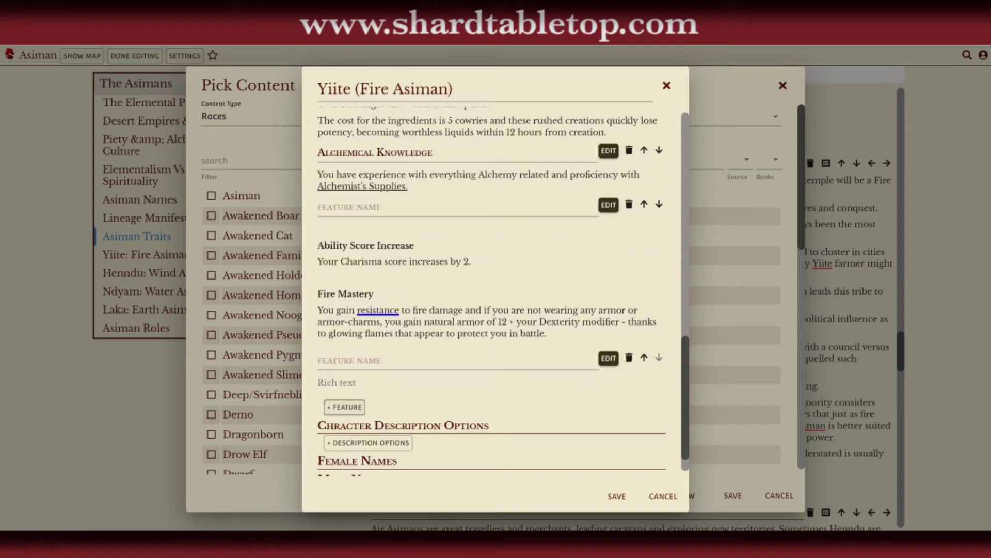
text(F)
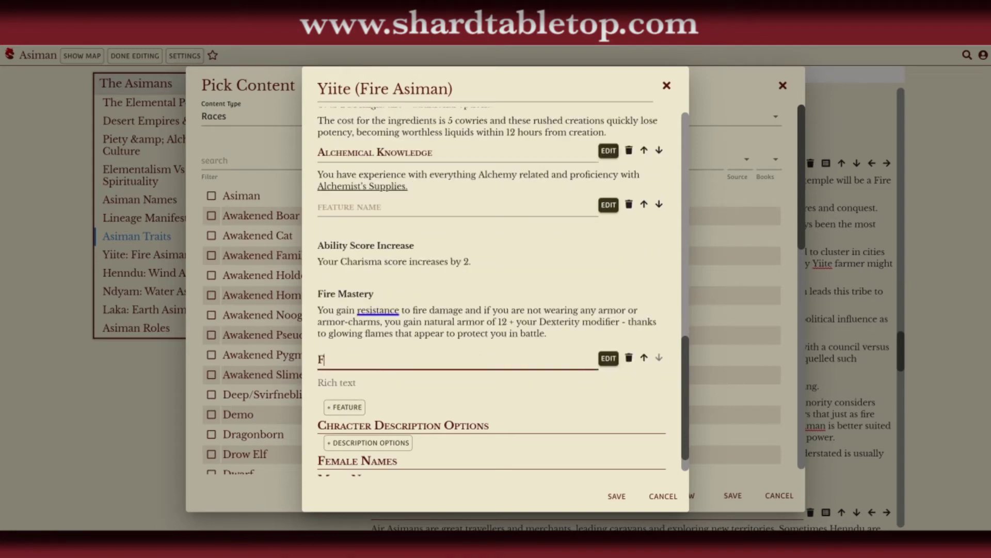
text(ire Mastery)
click(548, 334)
drag(548, 333, 318, 309)
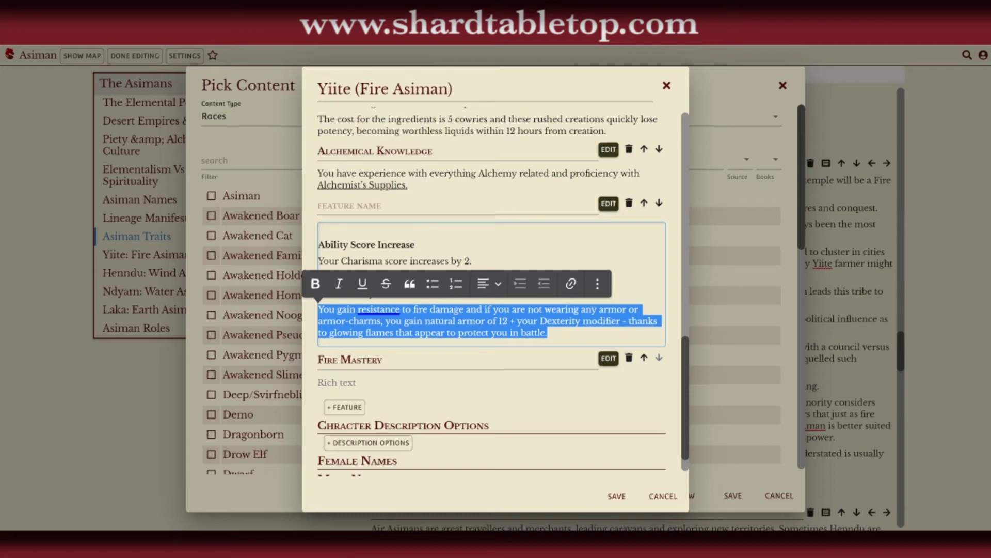
key(ctrl+x)
click(338, 360)
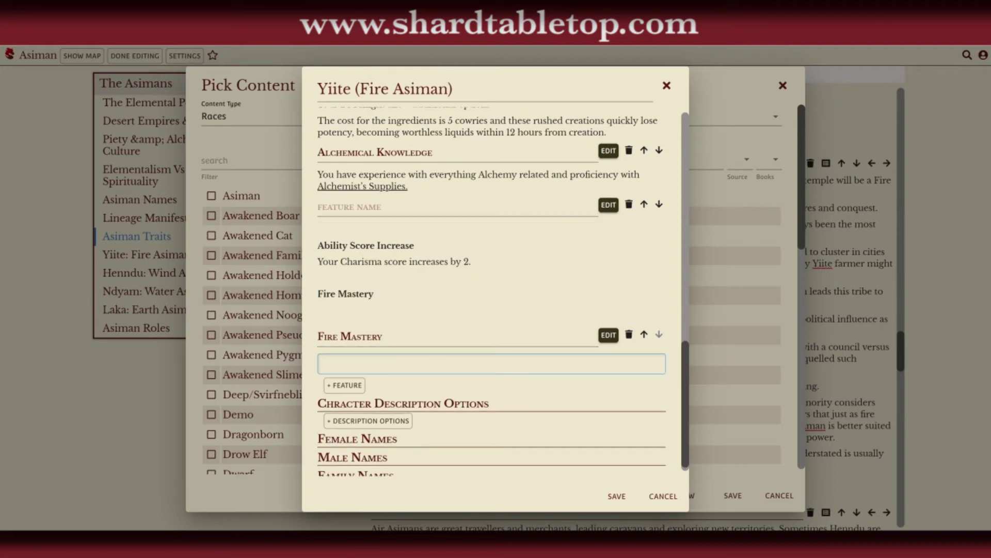
key(ctrl+v)
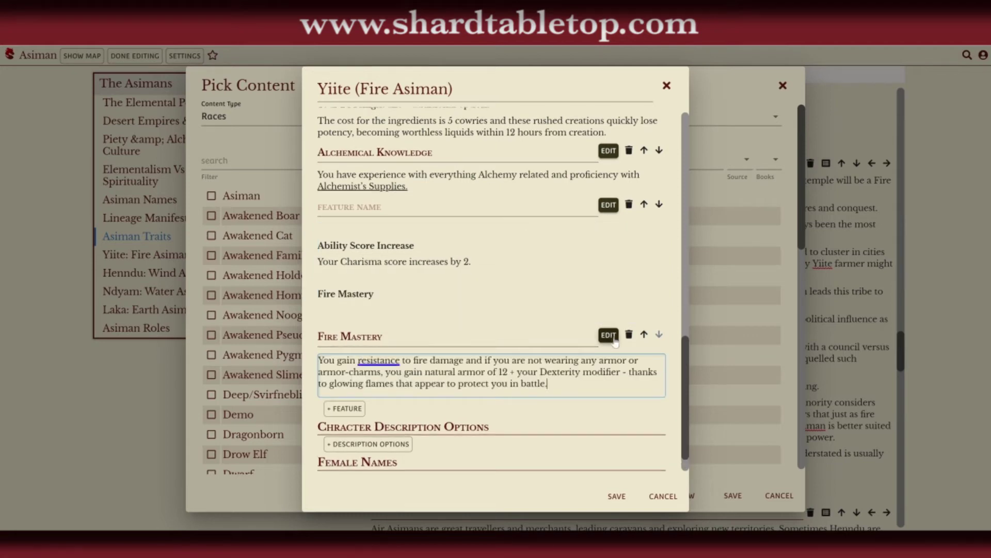
Give the Fire Mastery feature resistance to fire damage
click(608, 335)
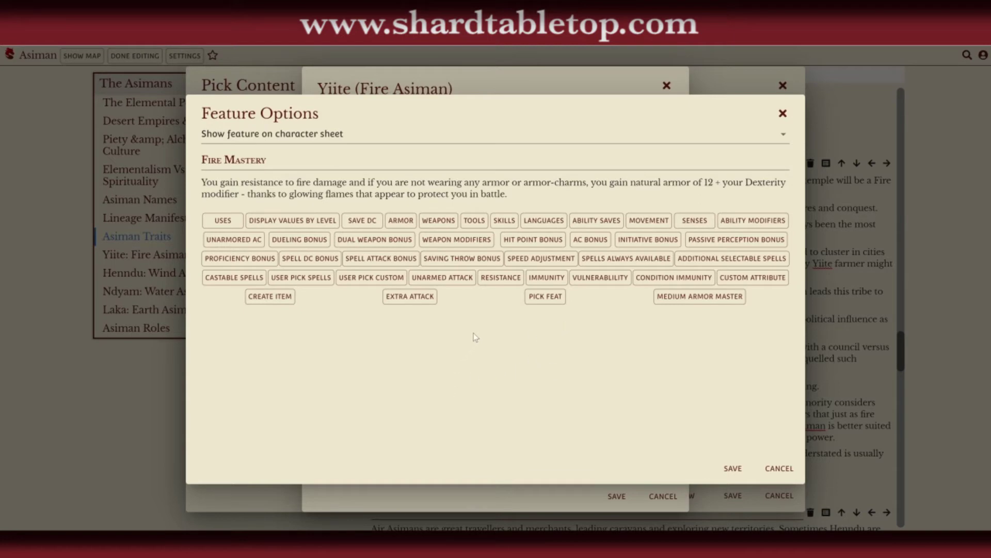
click(501, 279)
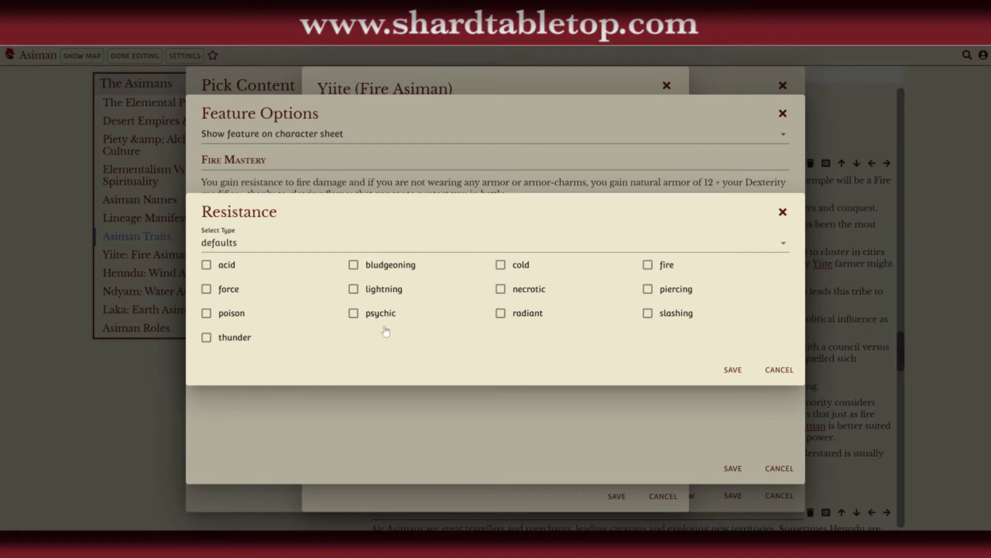
click(650, 265)
click(733, 369)
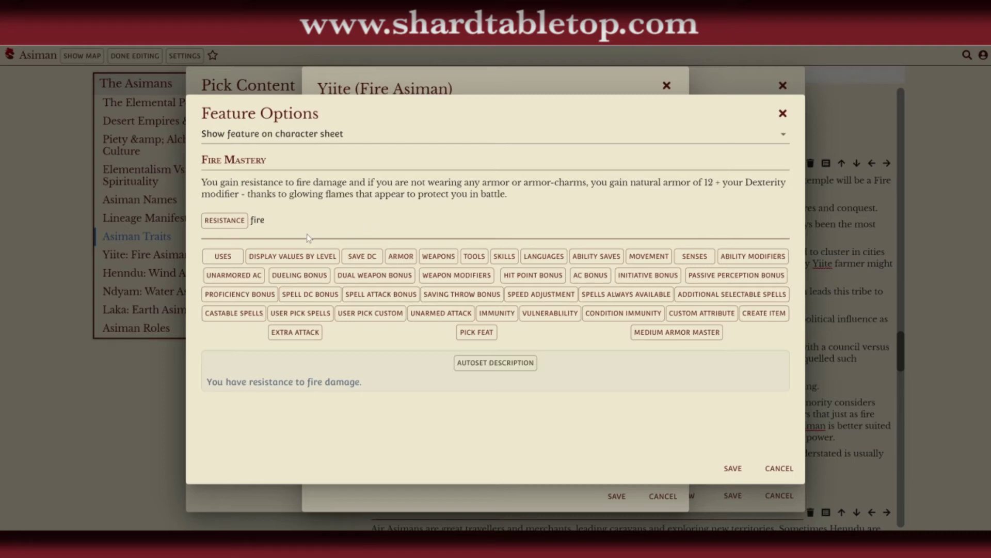
Set Fire Mastery's unarmored AC base to 12 plus DEX with shields allowed, and save the feature options
click(255, 278)
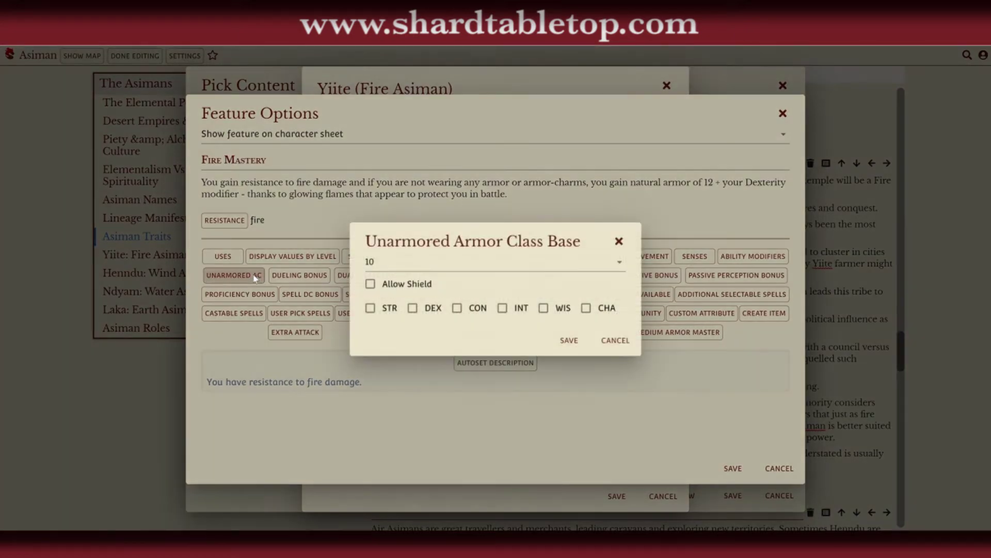
click(409, 268)
click(380, 310)
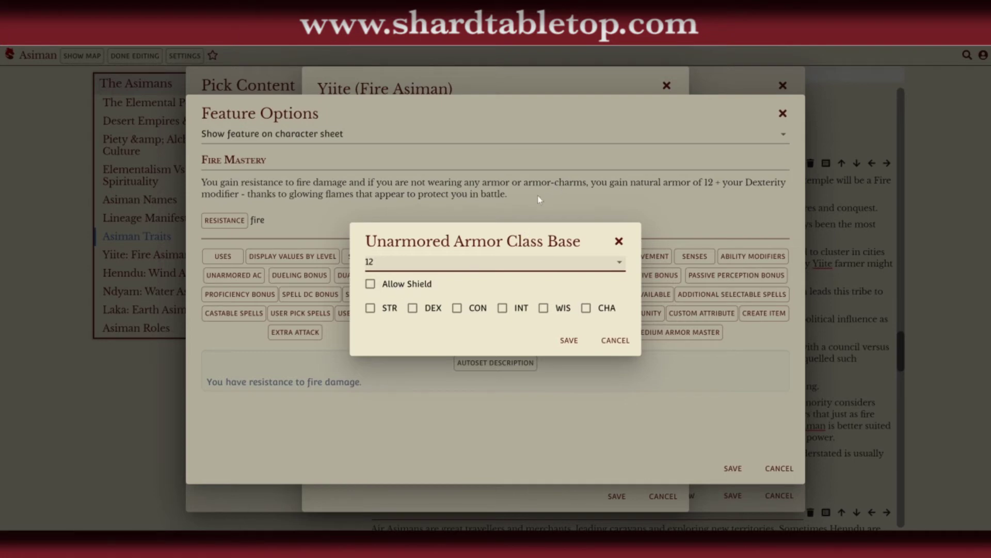
click(370, 285)
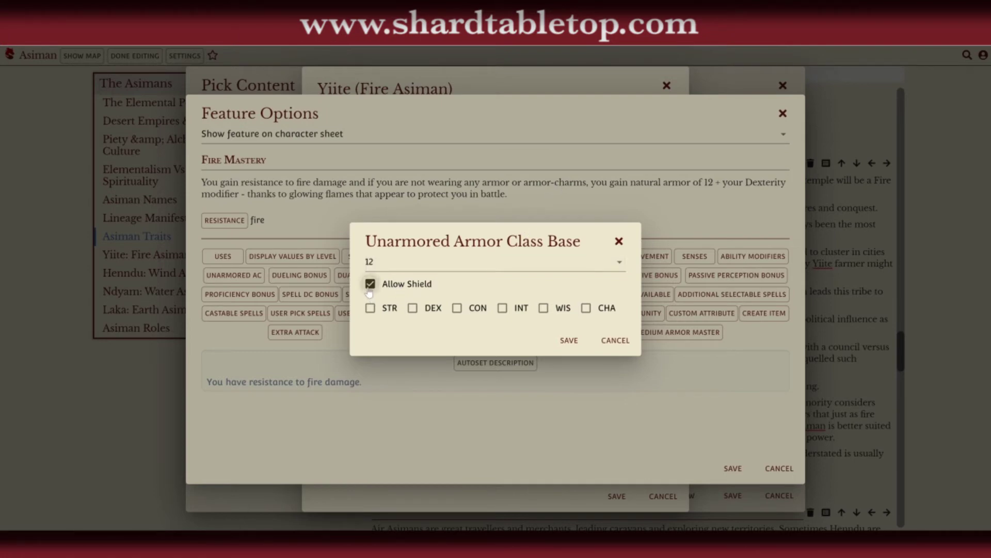
click(412, 310)
click(568, 341)
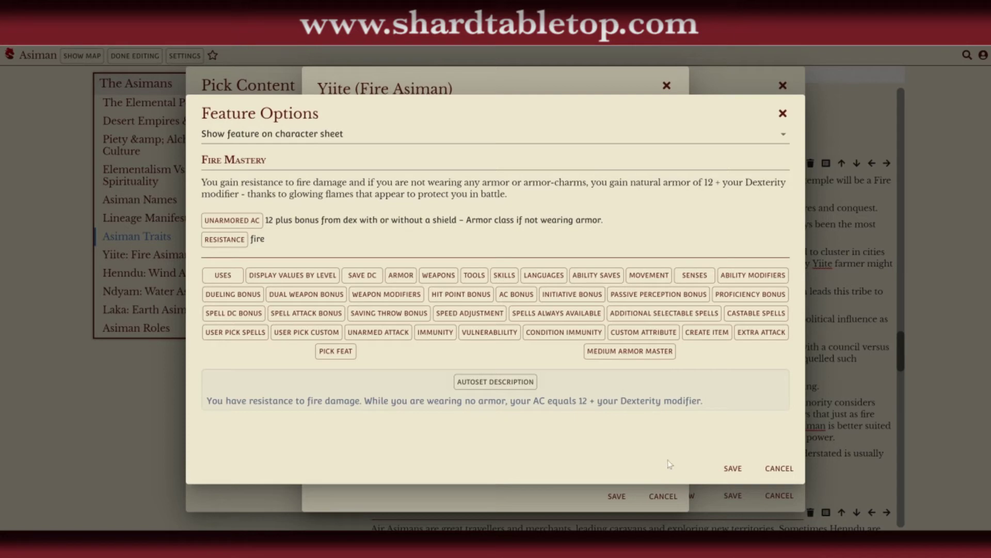
click(733, 468)
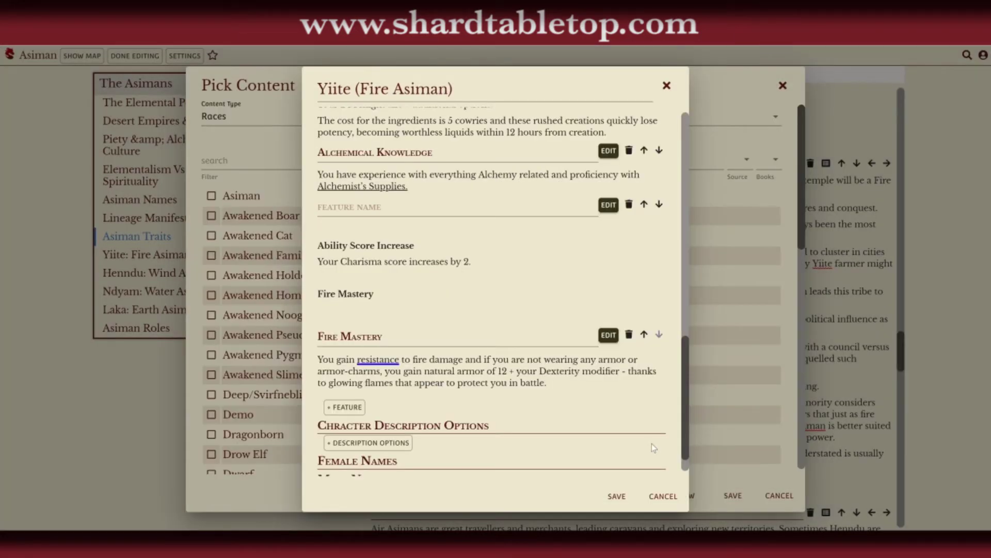
Delete the unnamed feature holding the leftover trait text and save the Yiite (Fire Asiman) subrace
click(629, 205)
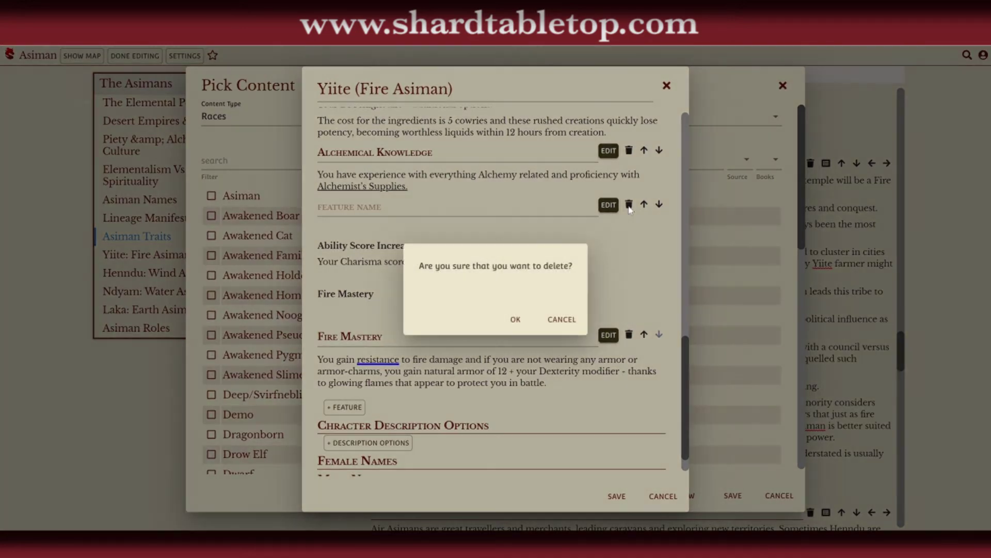
click(515, 320)
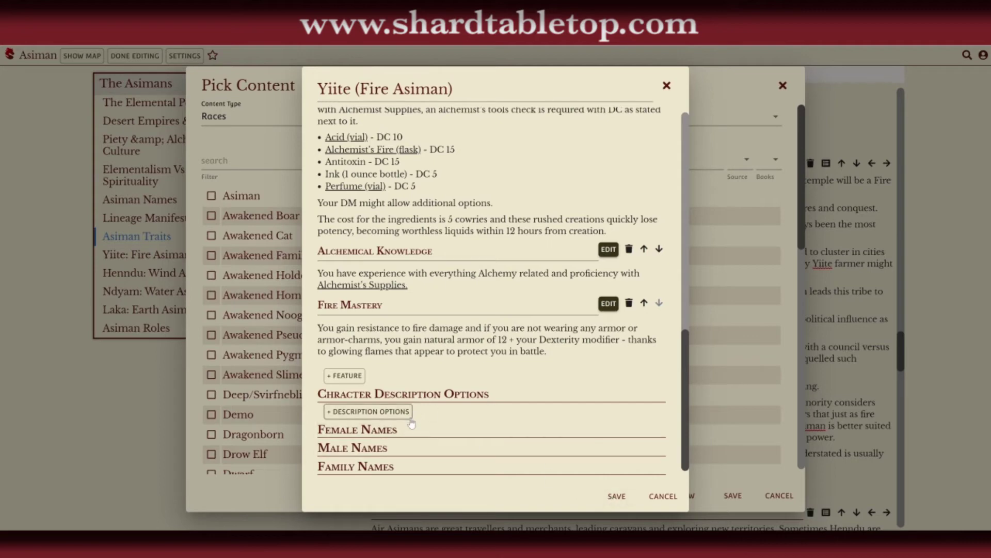
click(610, 499)
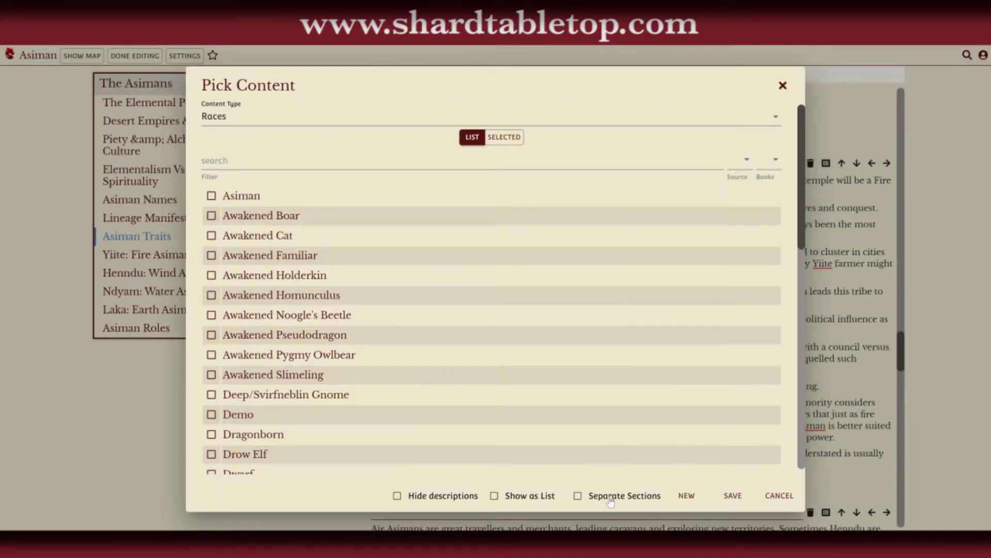
Insert the Yiite (Fire Asiman) subrace into the book's Yiite: Fire Asimans section and review its traits through Fire Mastery
click(727, 496)
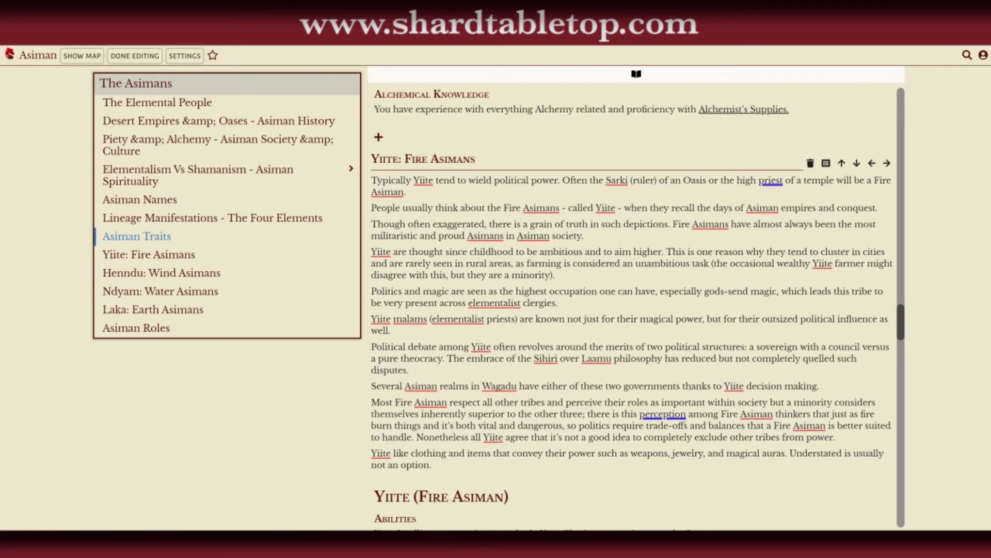
scroll(639, 307, down, 5)
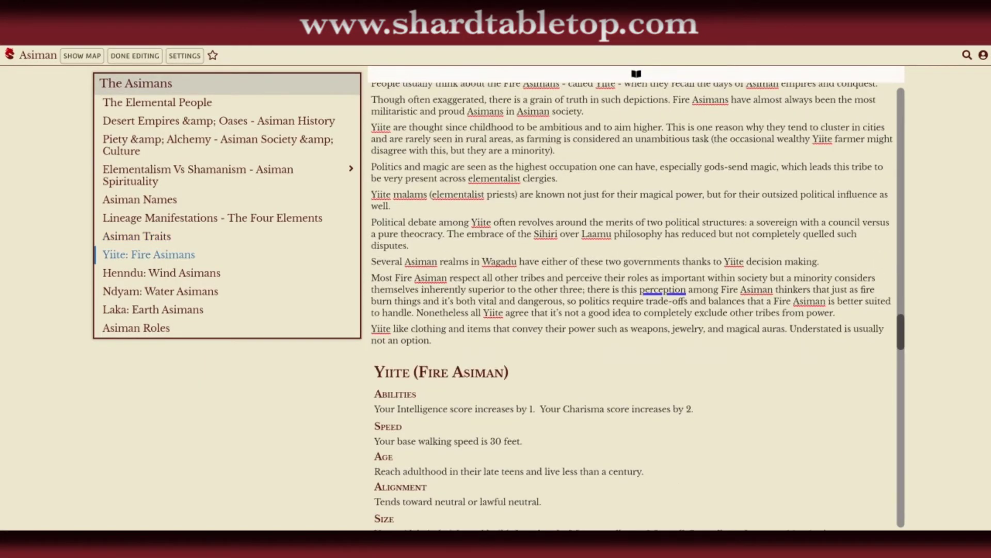
scroll(638, 306, down, 5)
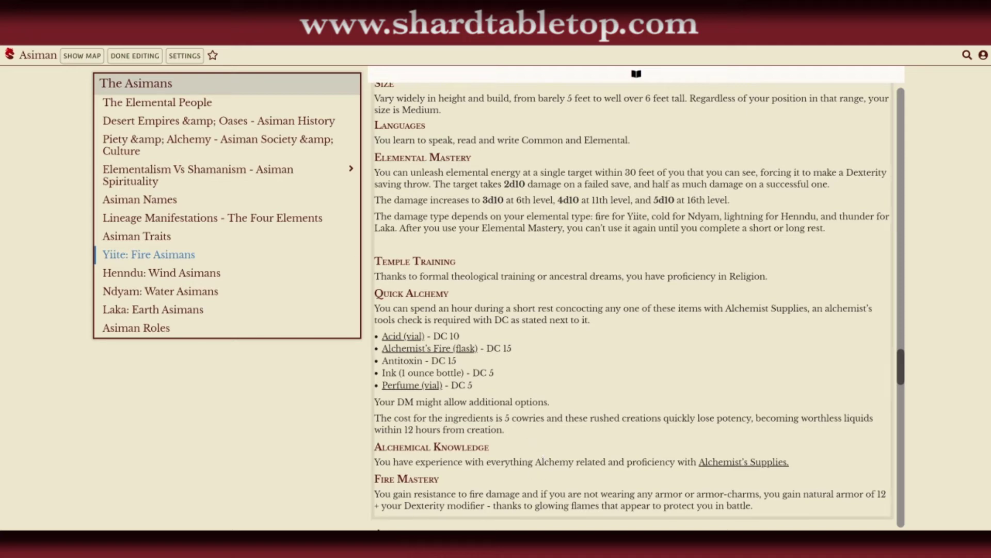
Leave the book for the home page and create a new character with the suggested starting name
click(8, 55)
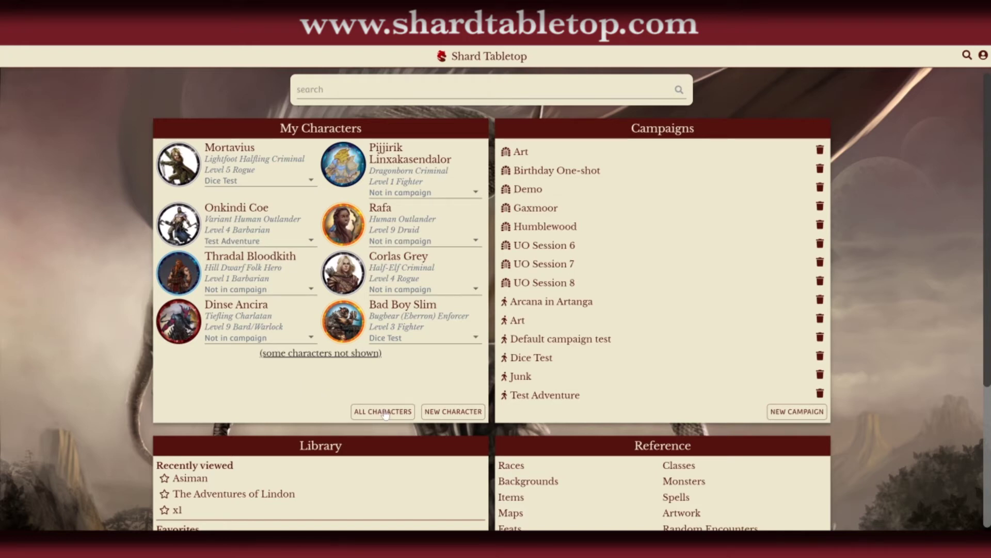
click(448, 412)
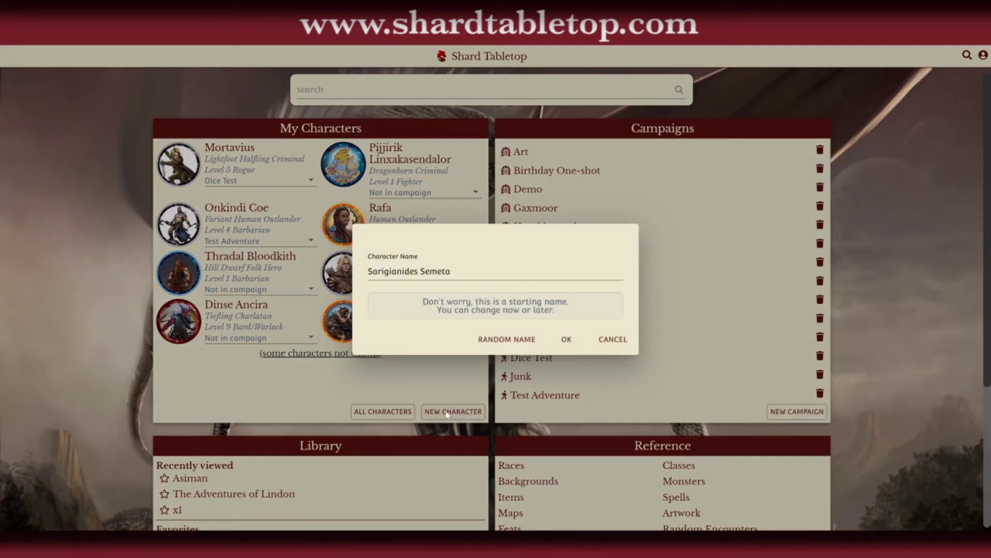
click(565, 340)
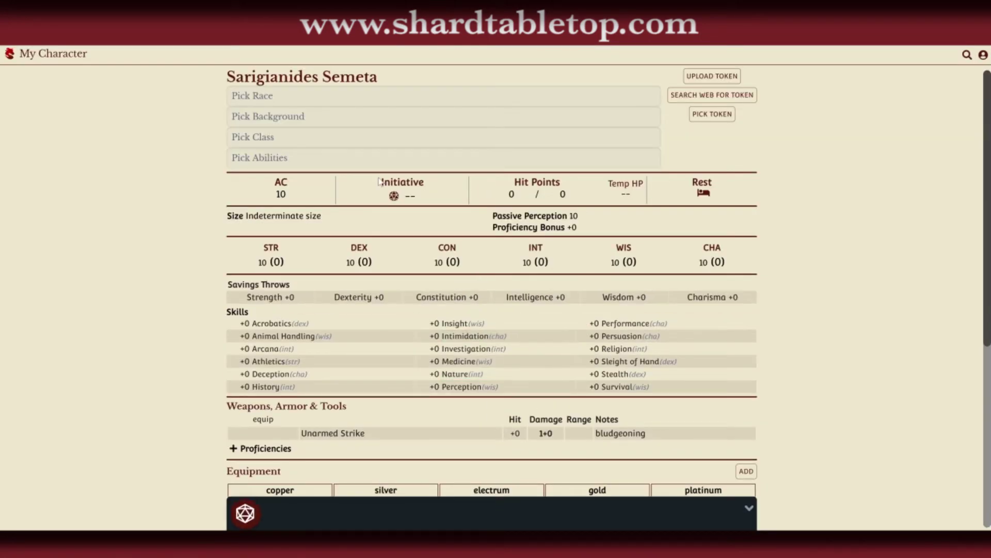
Open the race choices for the new character
click(315, 102)
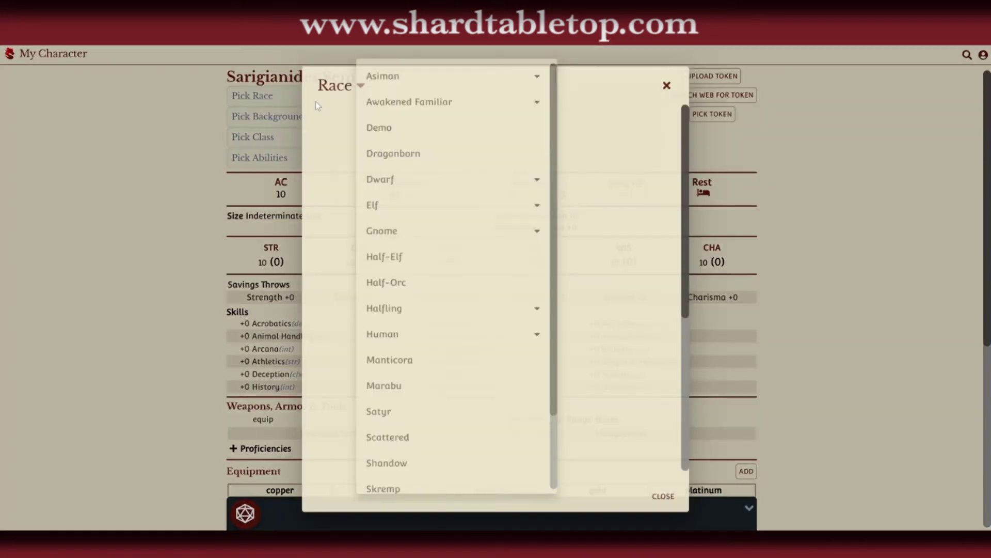
Choose the Yiite (Fire Asiman) subrace of Asiman as the character's race and finish the race selection
click(546, 78)
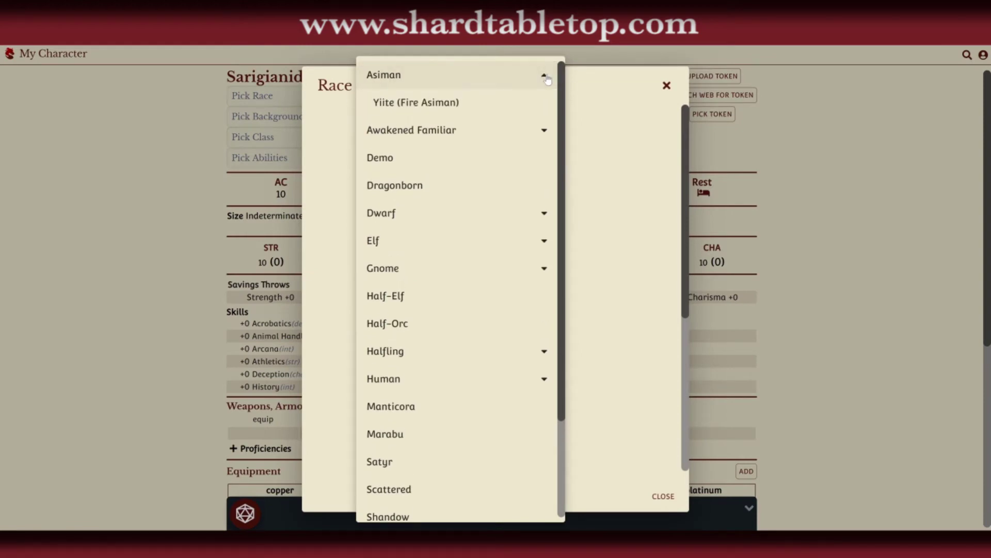
click(468, 103)
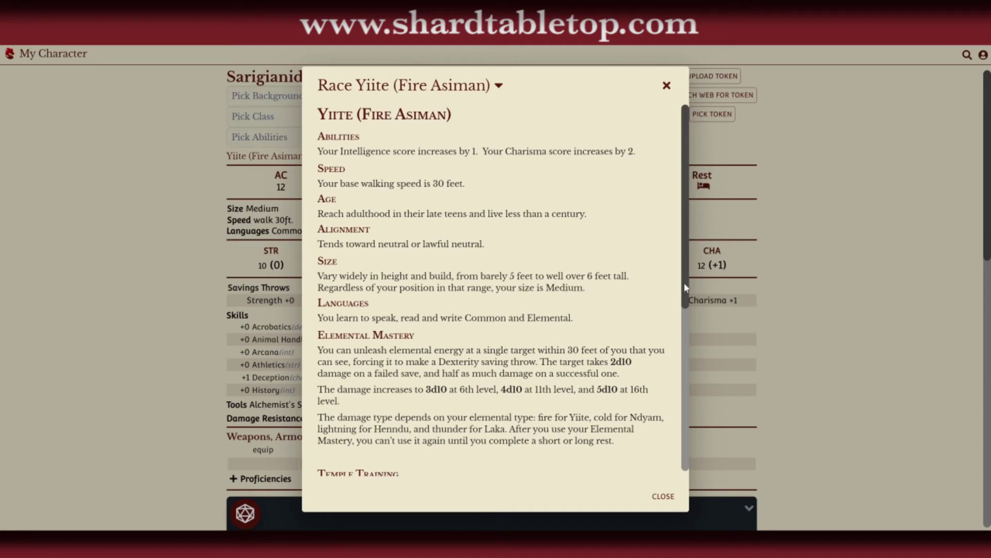
drag(682, 294, 694, 451)
click(664, 497)
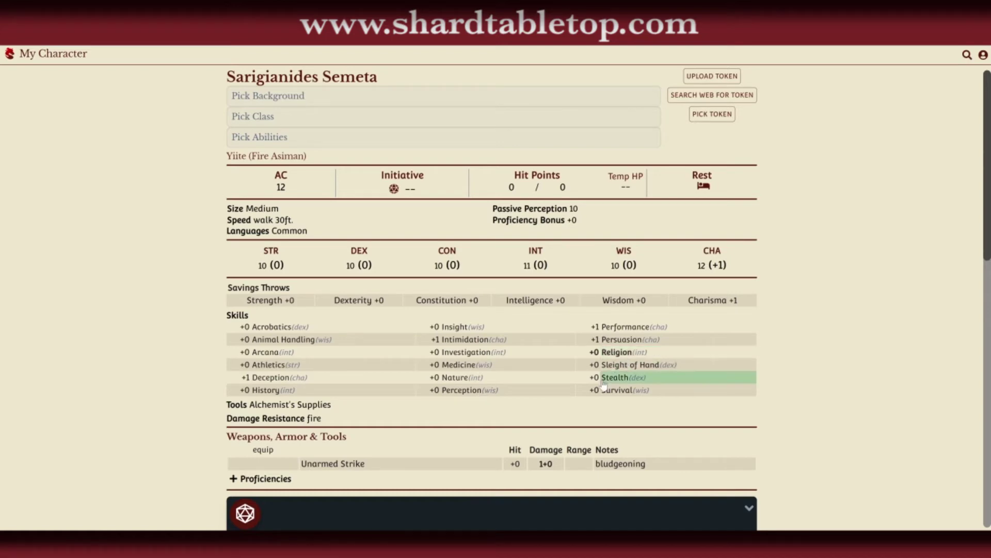
Examine the character sheet's Yiite (Fire Asiman) abilities, including Elemental Mastery, Quick Alchemy and Fire Mastery
scroll(585, 408, down, 1)
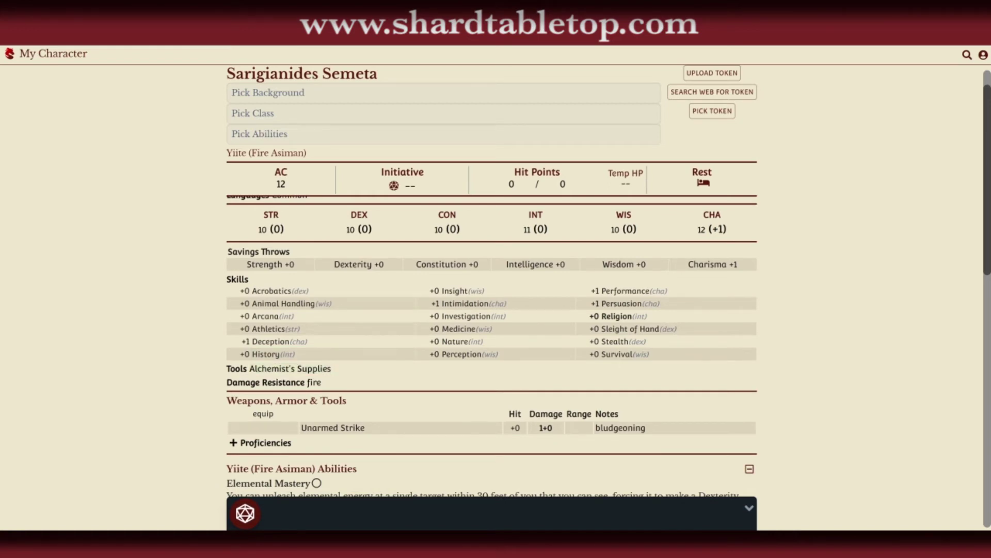
scroll(492, 345, down, 12)
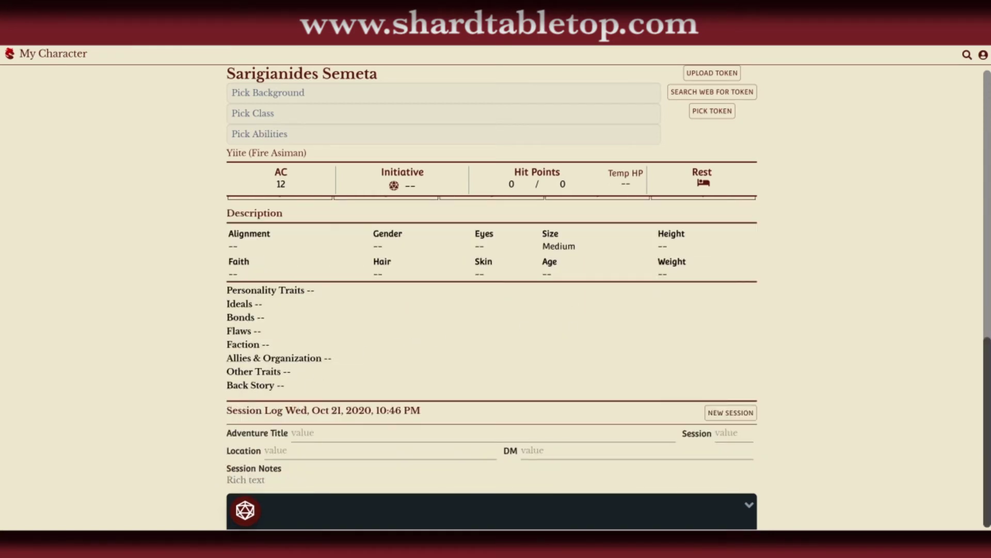
scroll(572, 327, up, 4)
scroll(492, 345, up, 1)
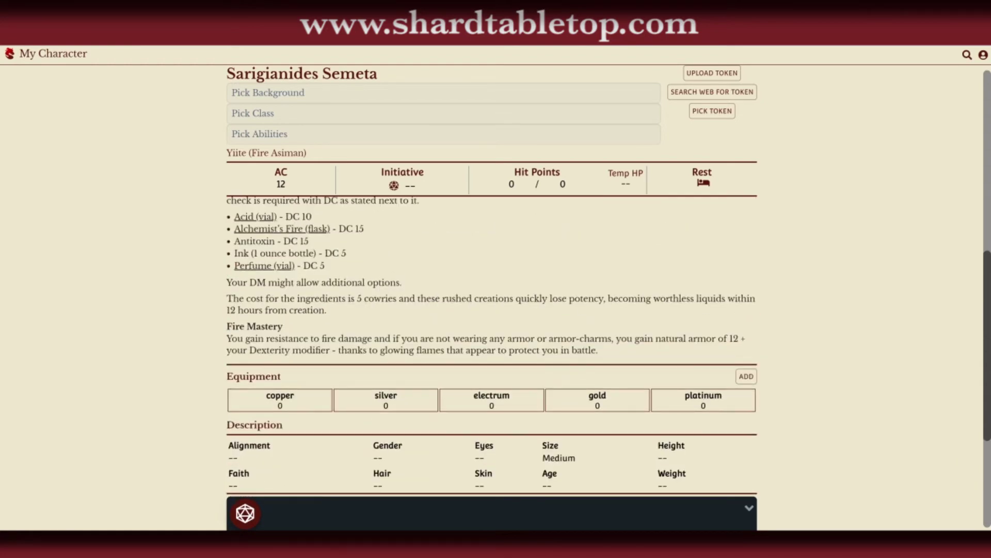
scroll(492, 345, up, 1)
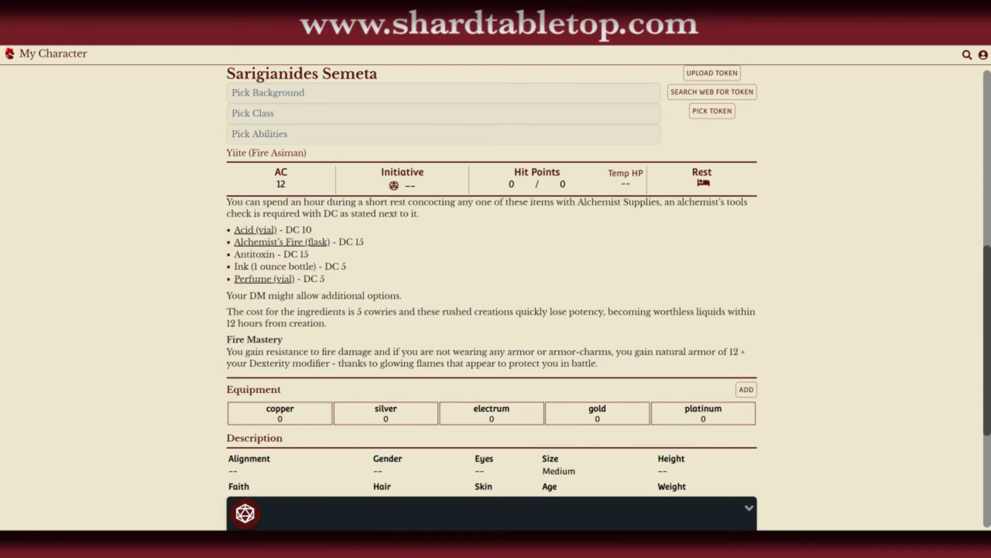
scroll(491, 345, up, 1)
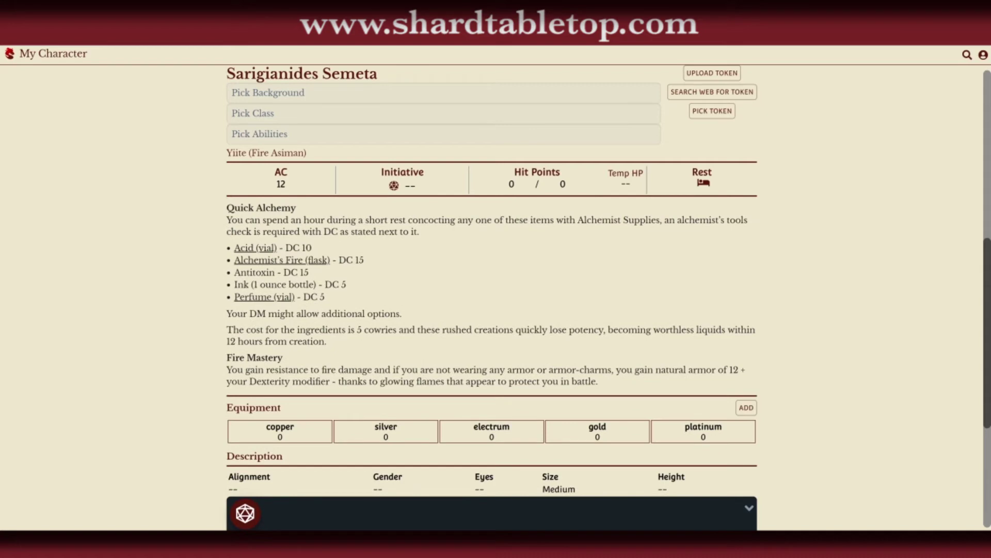
scroll(492, 345, up, 1)
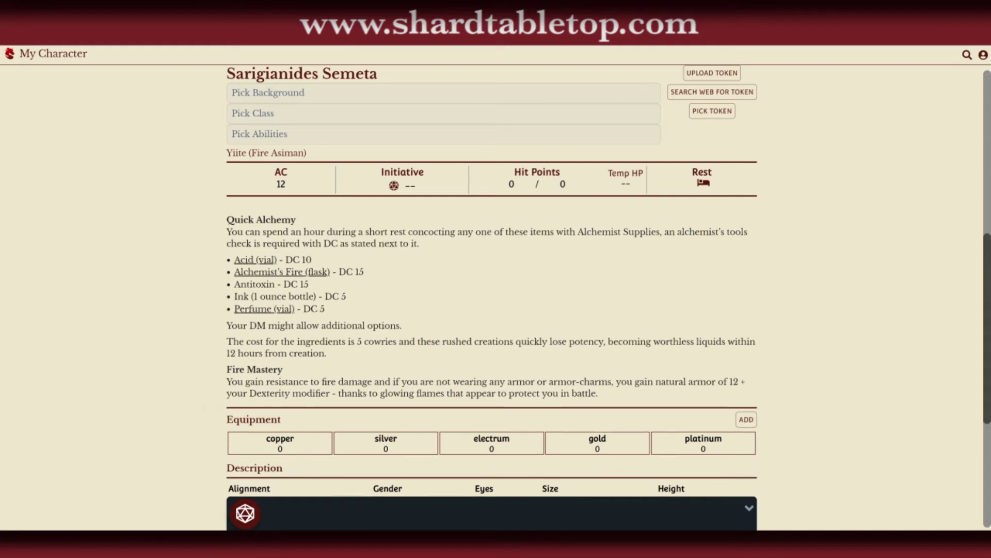
scroll(492, 345, up, 2)
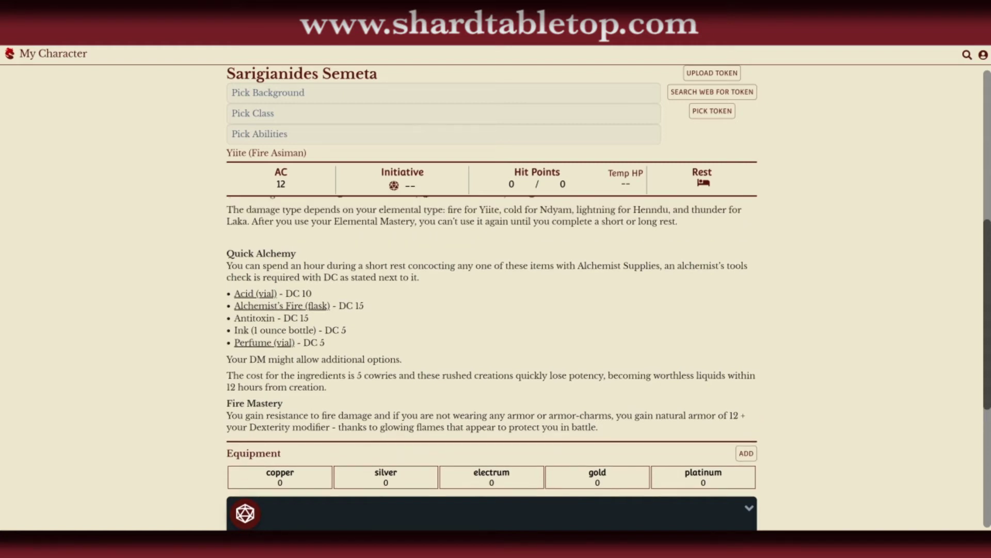
scroll(491, 345, up, 3)
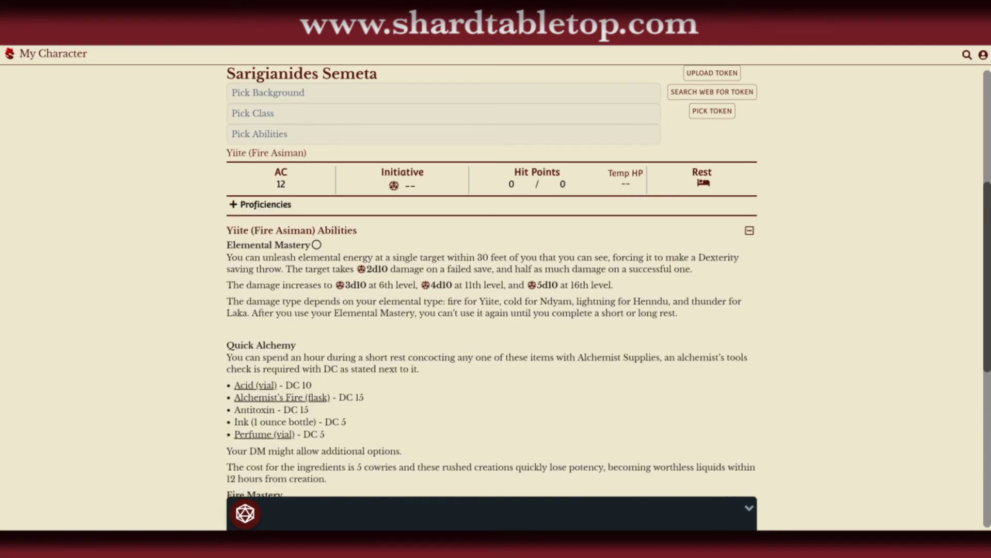
scroll(492, 345, down, 3)
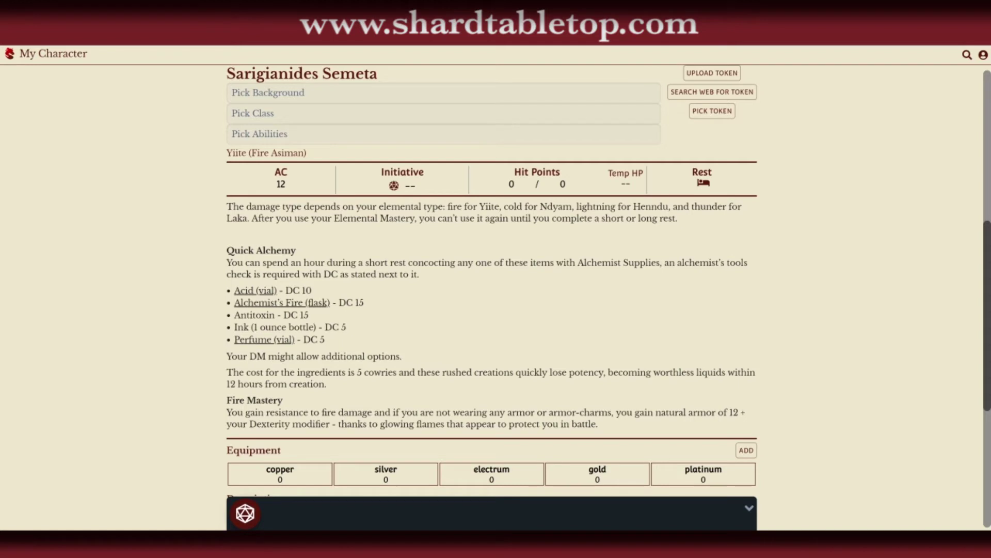
scroll(492, 346, up, 1)
scroll(492, 346, up, 3)
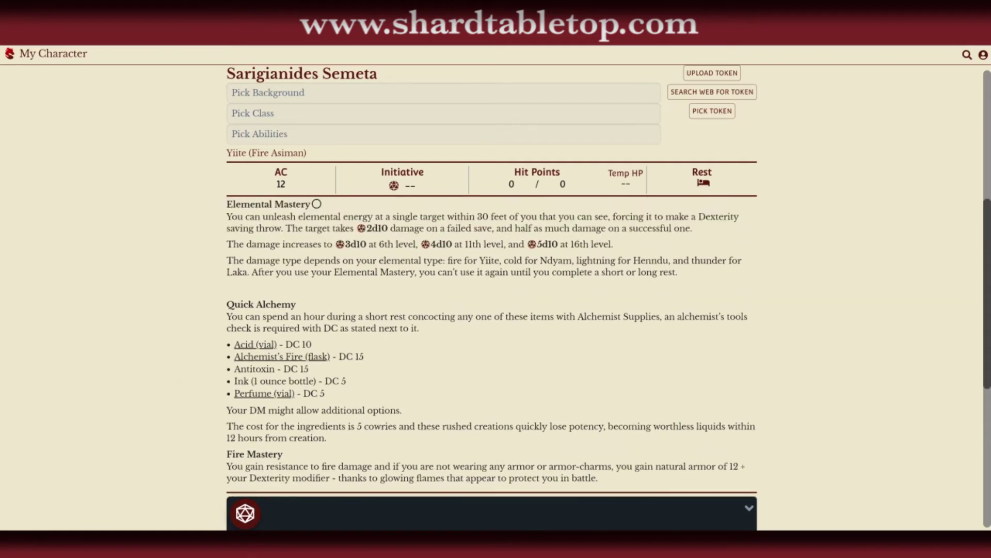
Roll the 2d10 and the 6th-level 3d10 damage dice from the Elemental Mastery description
scroll(543, 296, up, 2)
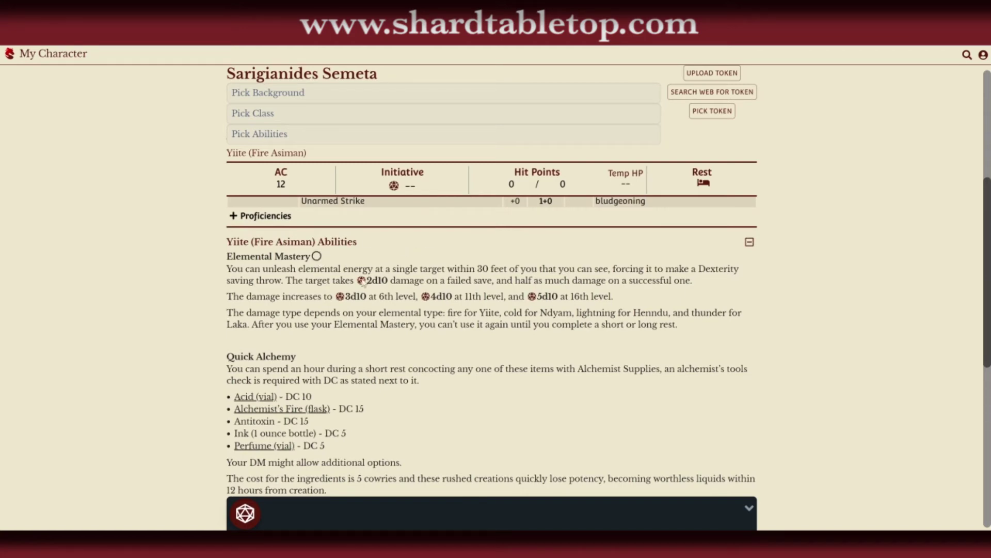
click(363, 281)
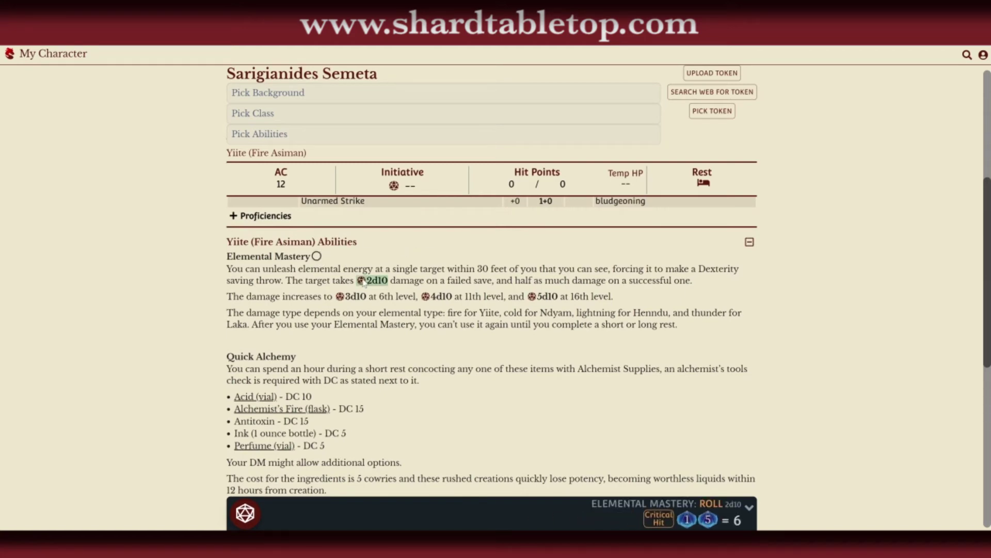
click(358, 297)
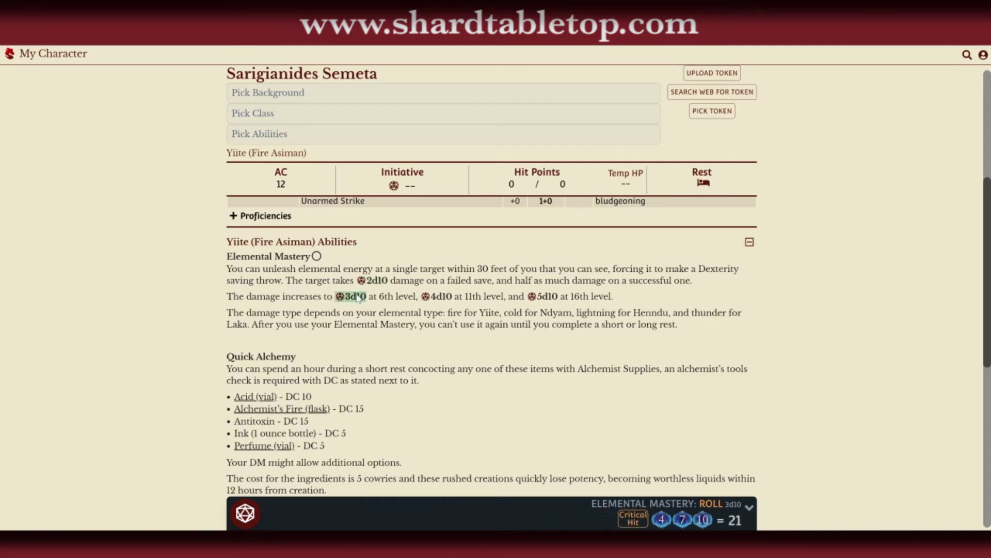
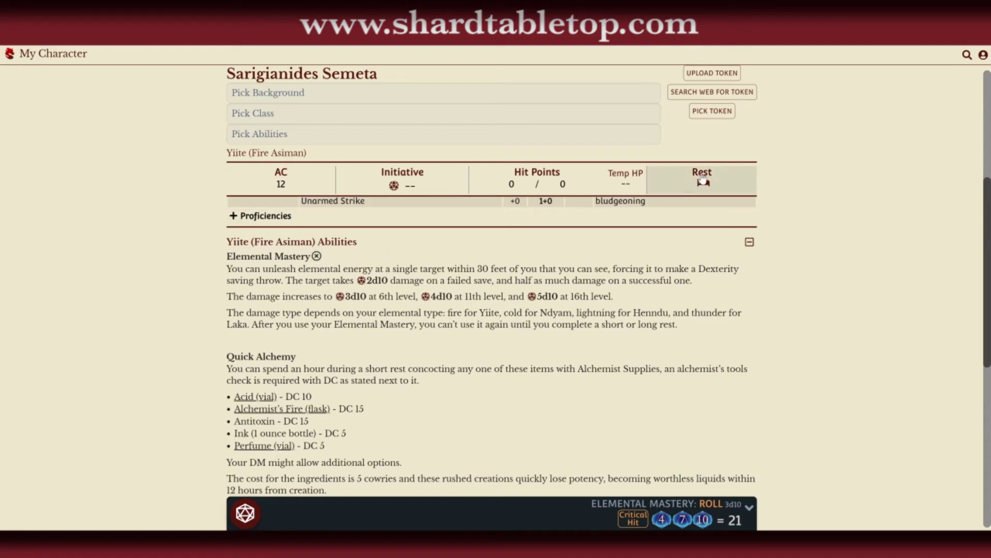
Take a short rest with the character to recover the Elemental Mastery feature
click(704, 178)
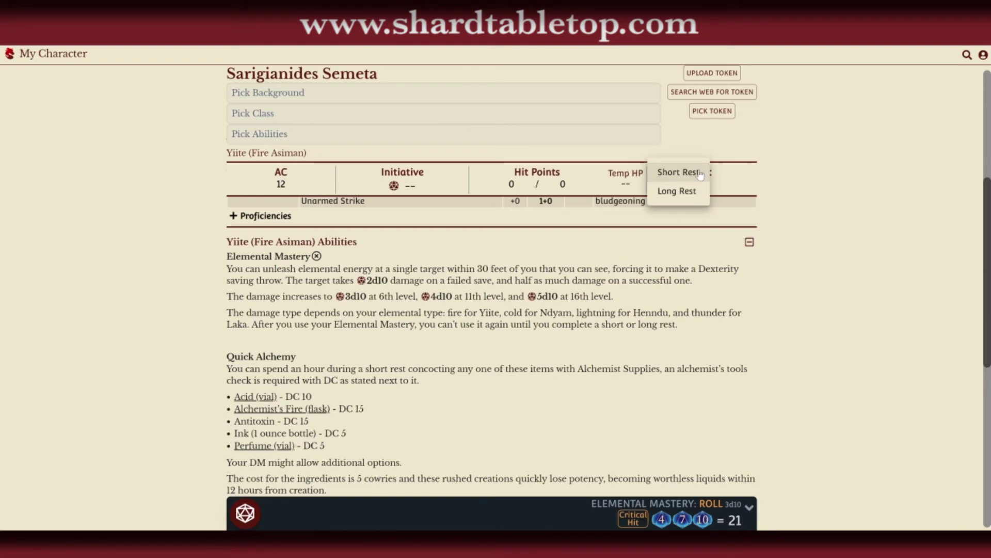
click(678, 172)
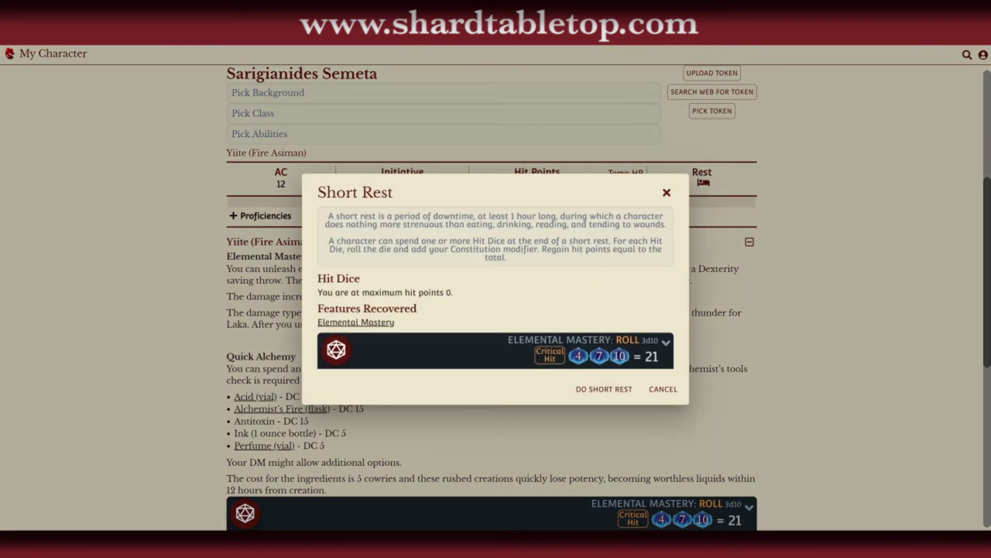
click(604, 389)
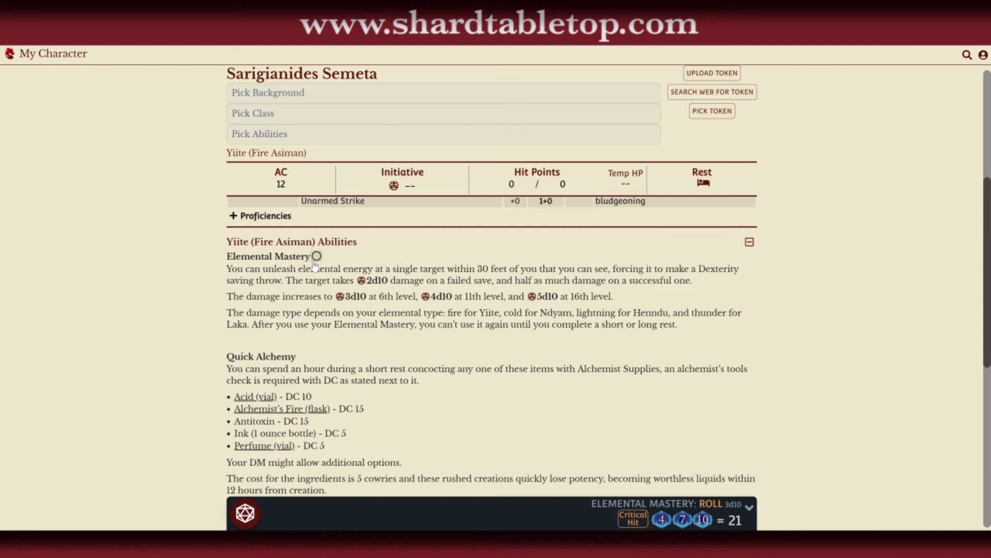
Assign 14 from the Standard Array to the character's DEX score and save the ability scores
scroll(315, 265, up, 3)
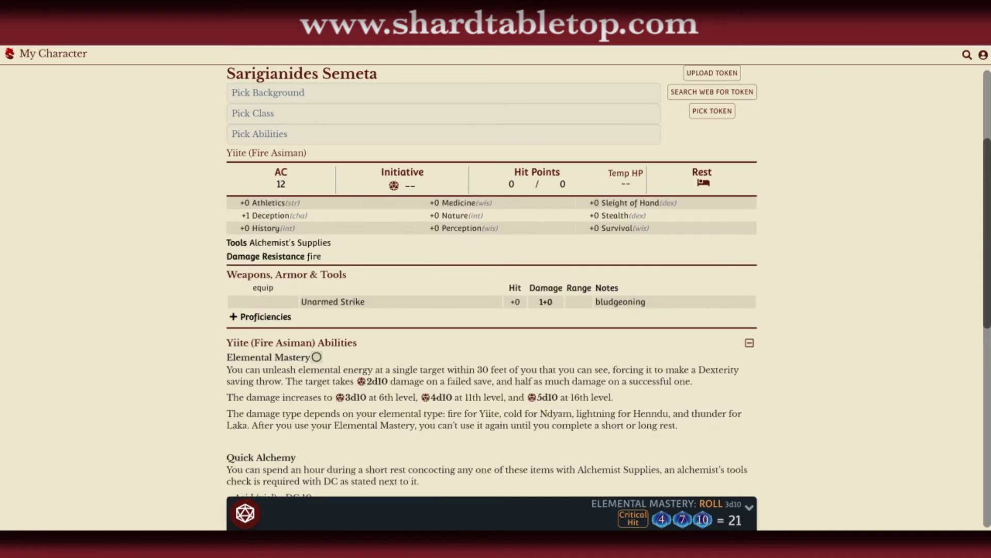
scroll(491, 346, up, 3)
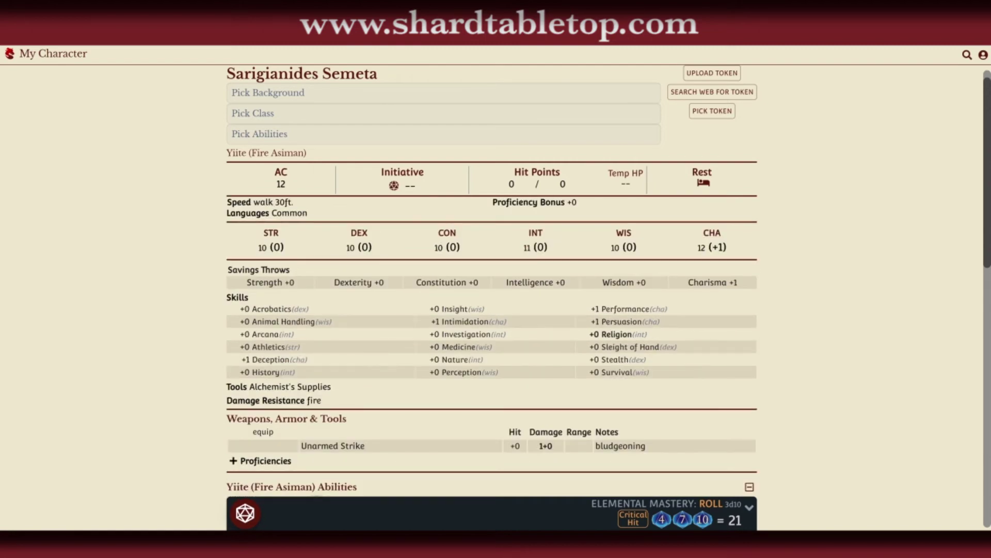
click(360, 235)
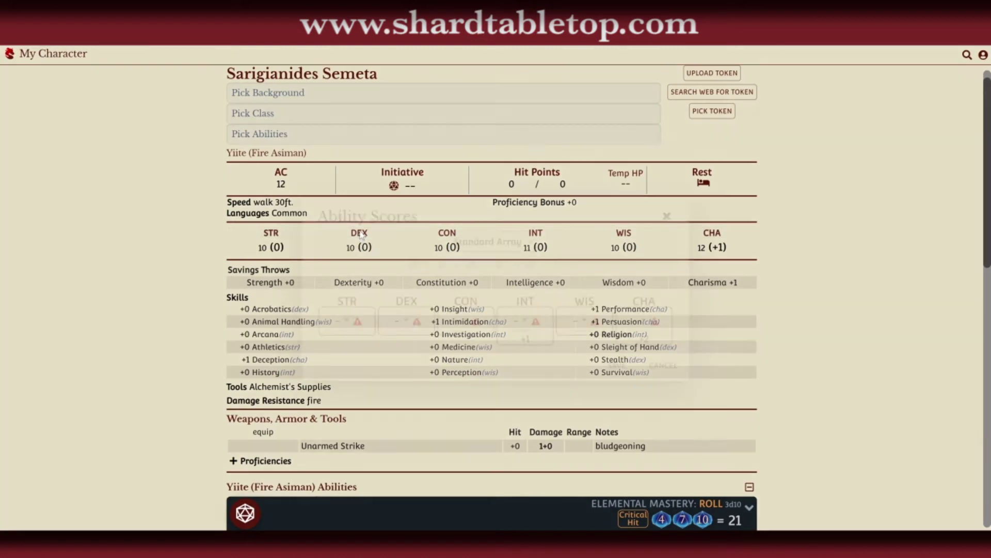
click(404, 318)
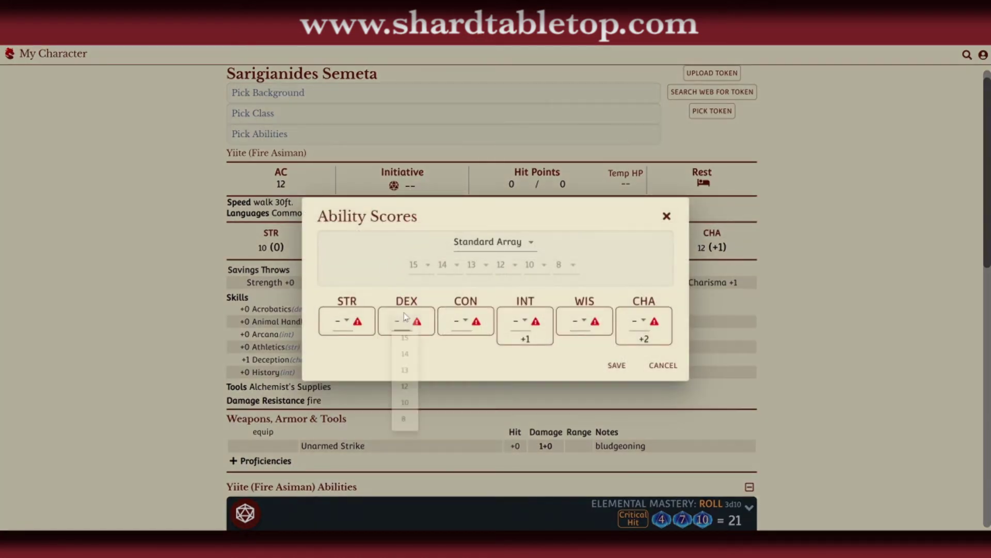
click(404, 365)
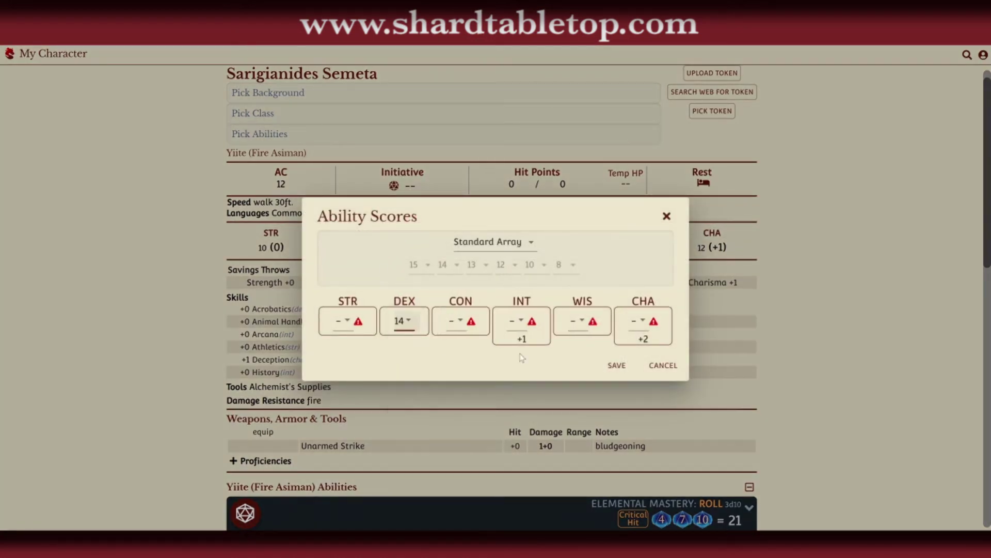
click(612, 364)
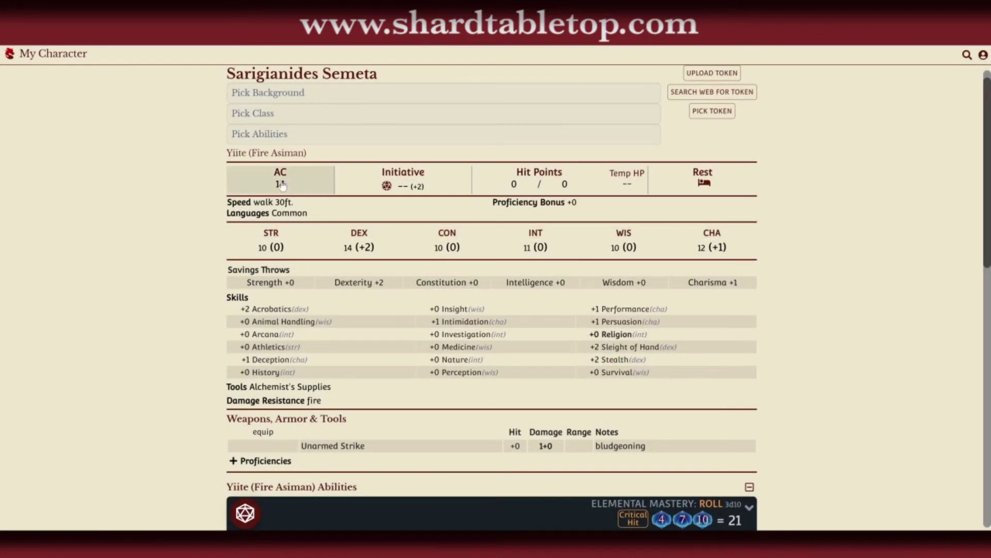
Check the Fire Mastery natural armor rule on the character sheet against the character's armor class
scroll(282, 185, down, 4)
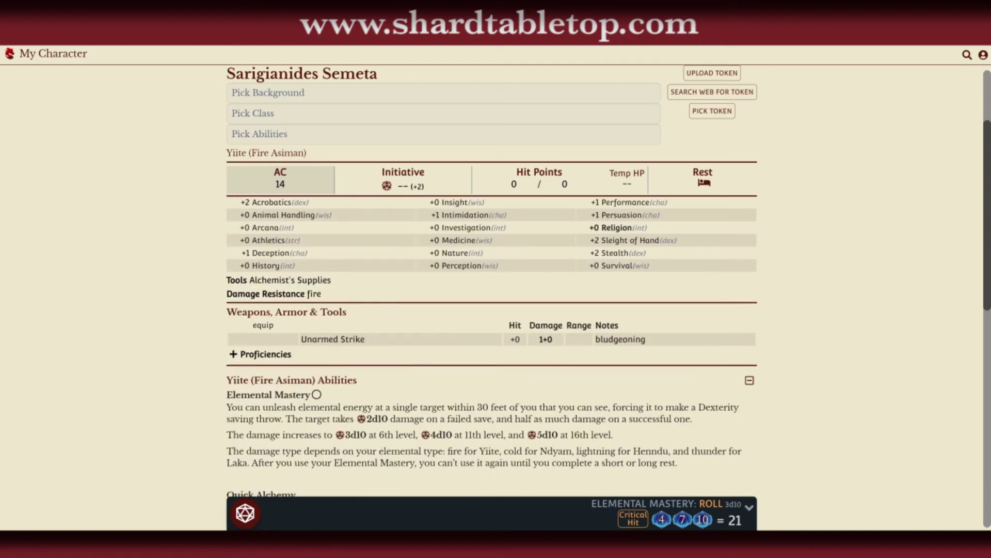
scroll(281, 184, down, 2)
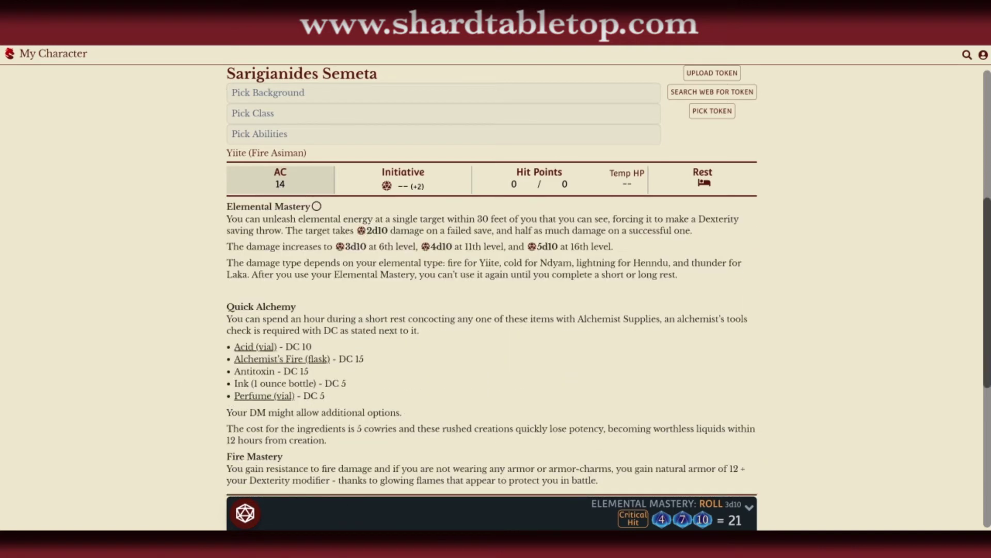
scroll(490, 346, down, 1)
scroll(490, 346, up, 10)
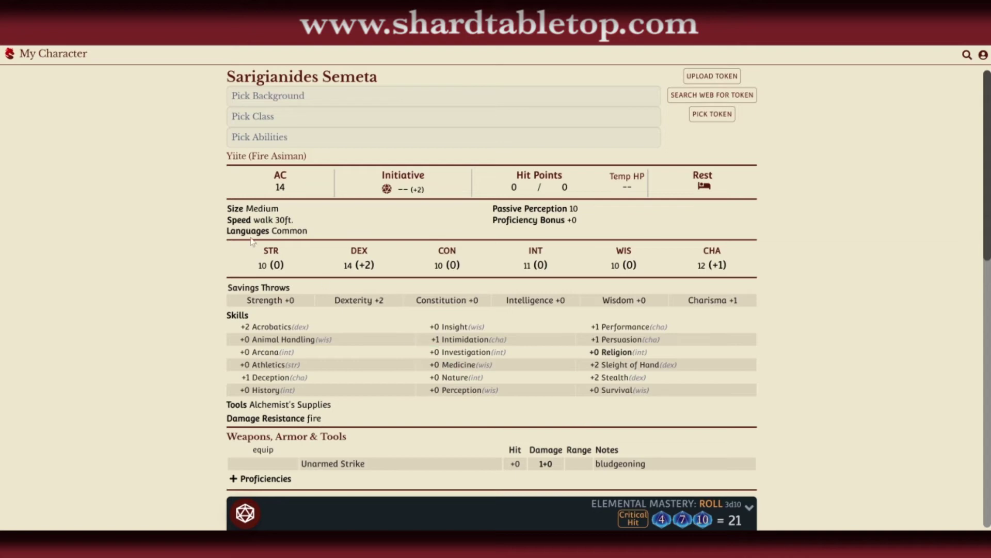
Leave the character sheet and open the recently viewed Asiman book from the library for editing
click(14, 62)
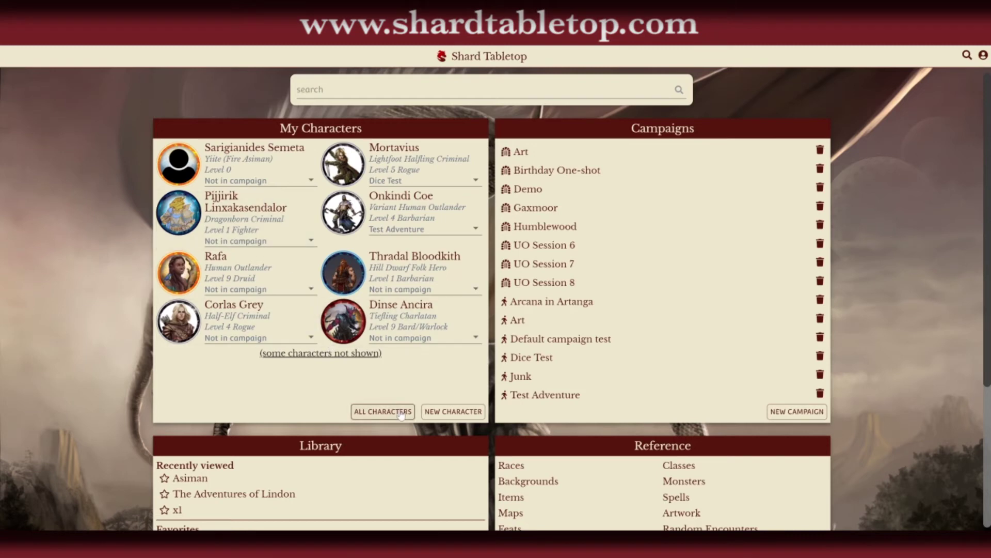
click(186, 480)
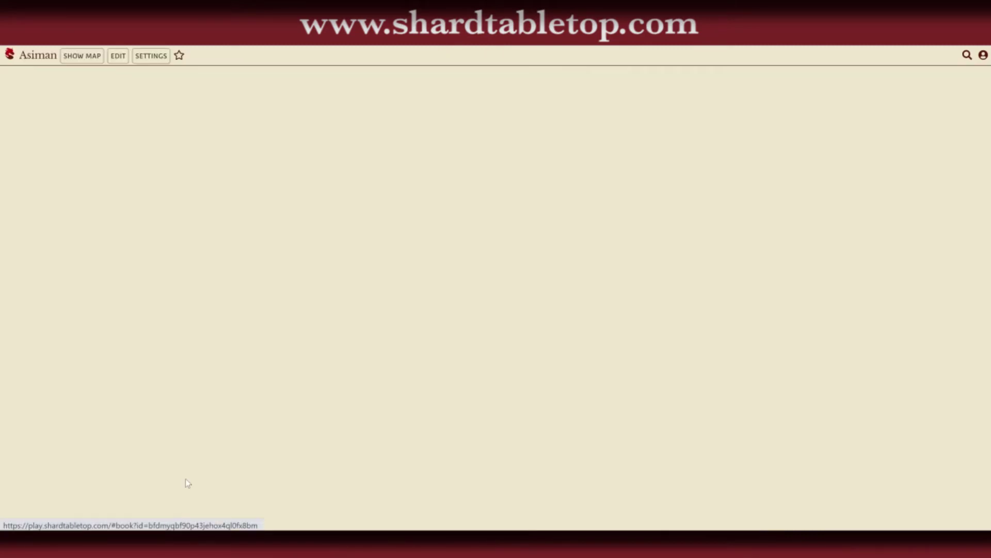
click(119, 56)
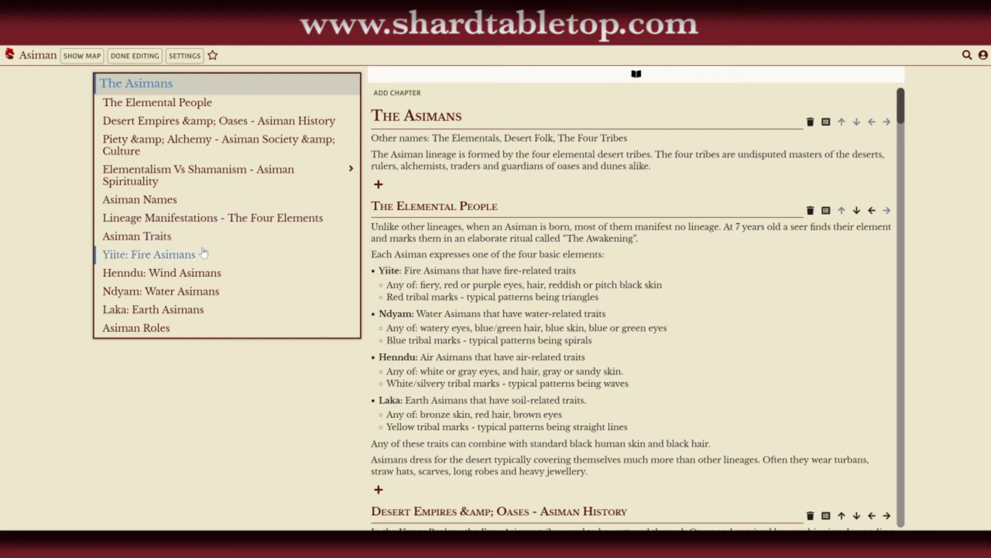
Add an Intelligence-based save DC to the Elemental Mastery feature of the Asiman race in the Asiman Traits section
click(165, 237)
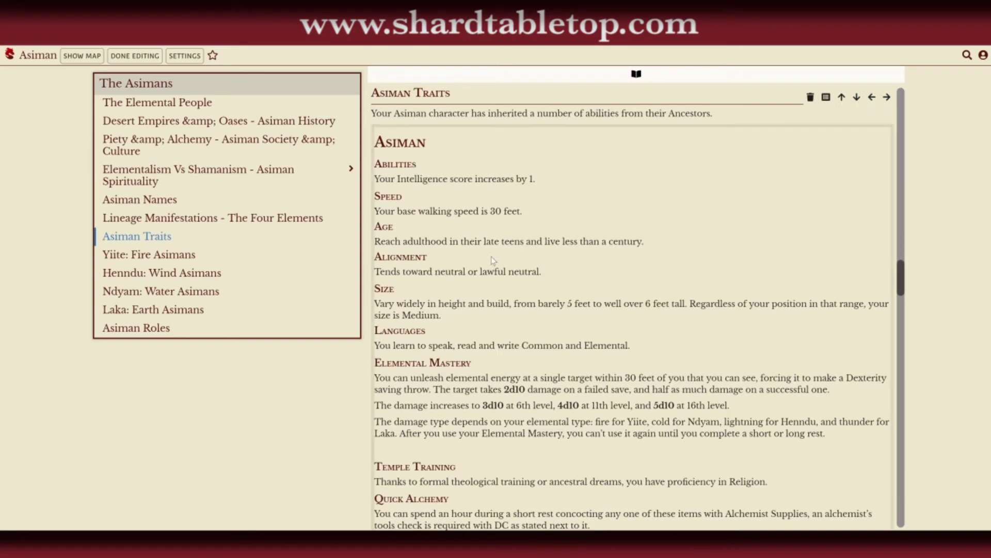
click(646, 478)
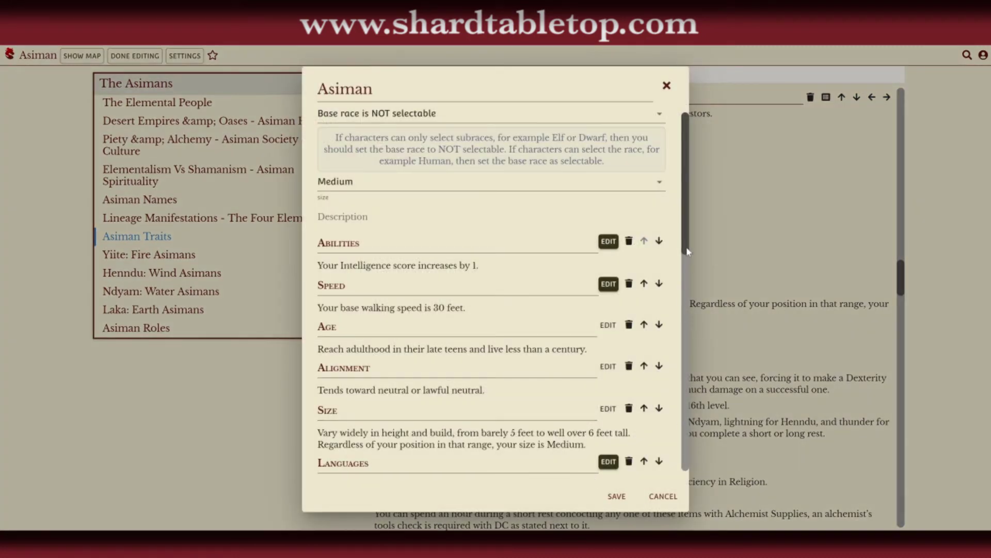
drag(688, 238, 690, 317)
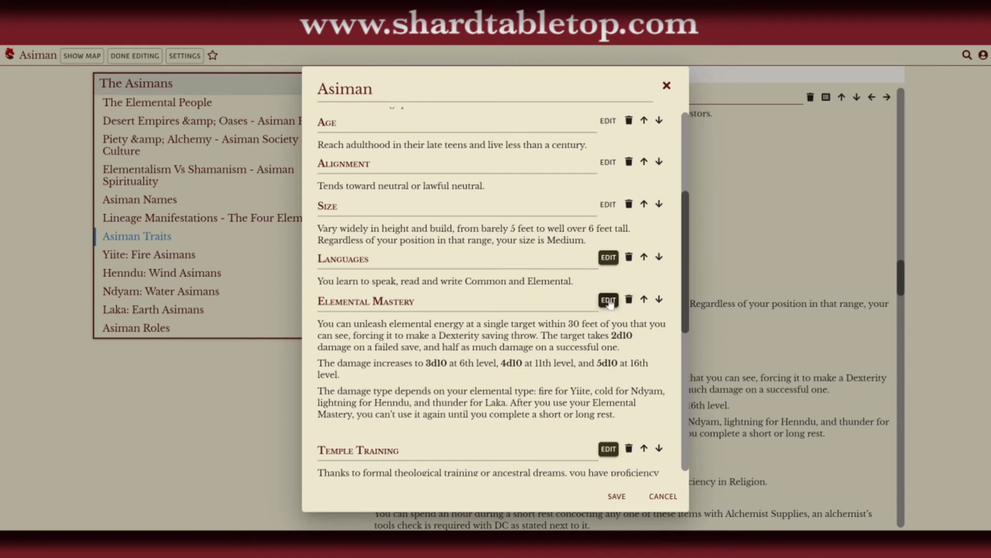
click(609, 302)
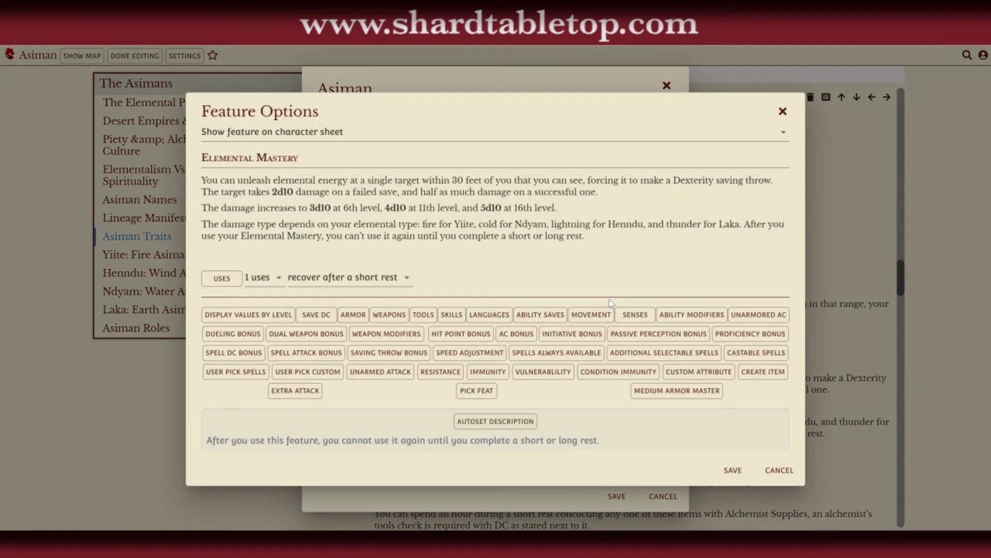
click(315, 318)
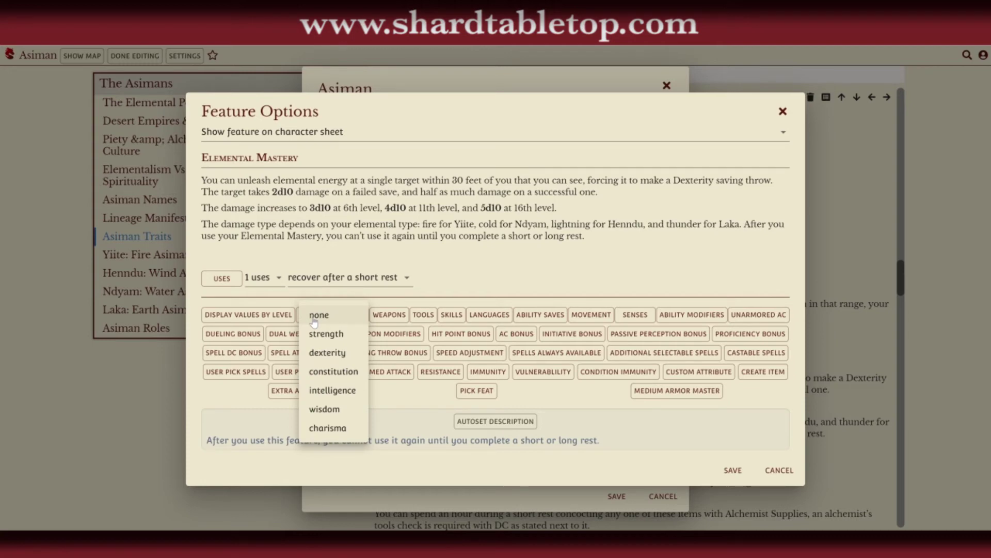
click(324, 390)
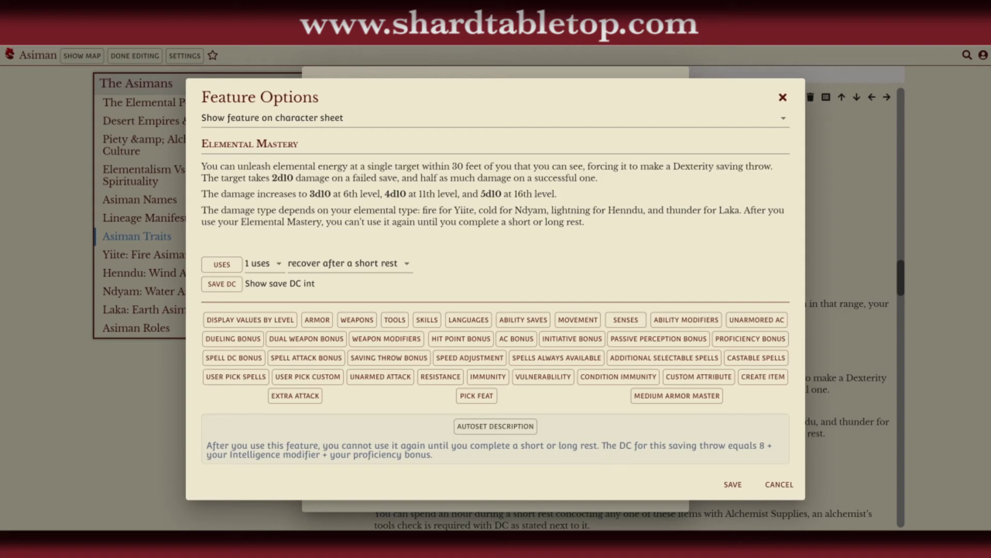
Copy the generated saving throw DC sentence to the end of the Elemental Mastery description, and save the feature and the race
drag(602, 445, 622, 464)
key(ctrl+c)
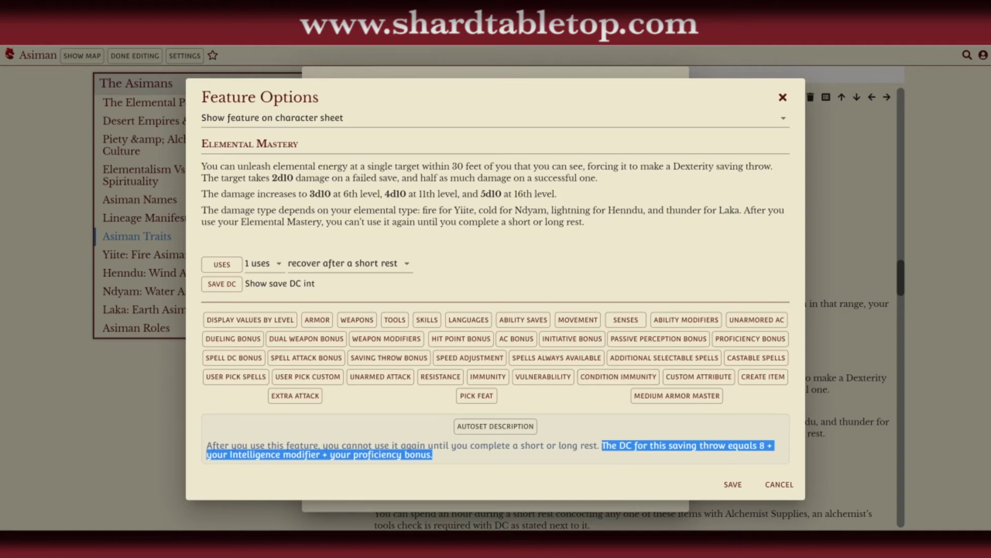
click(203, 238)
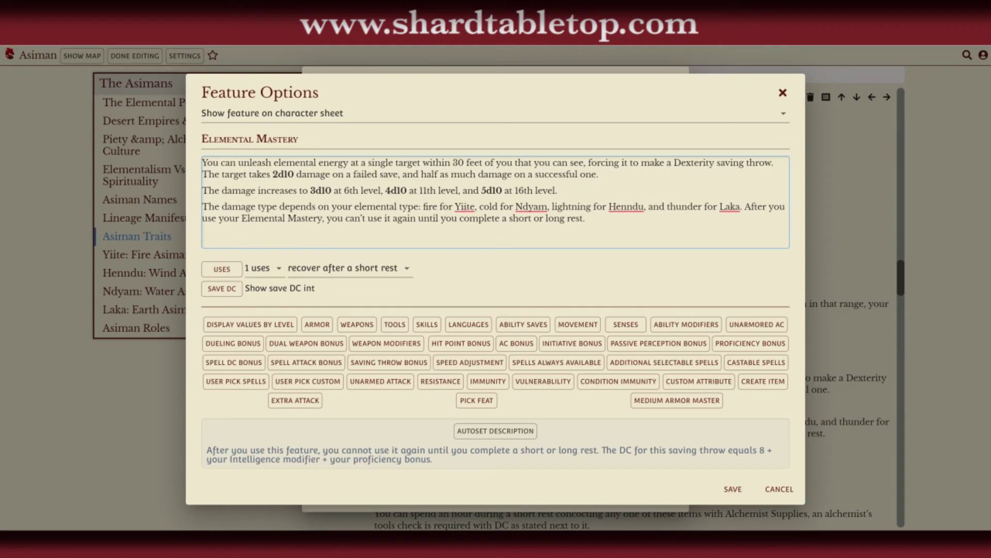
key(ctrl+v)
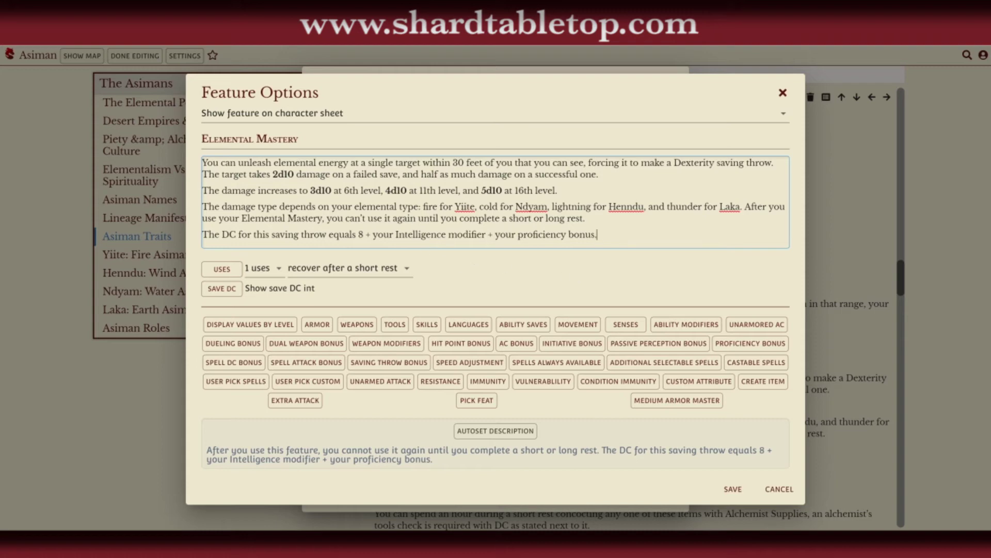
click(732, 489)
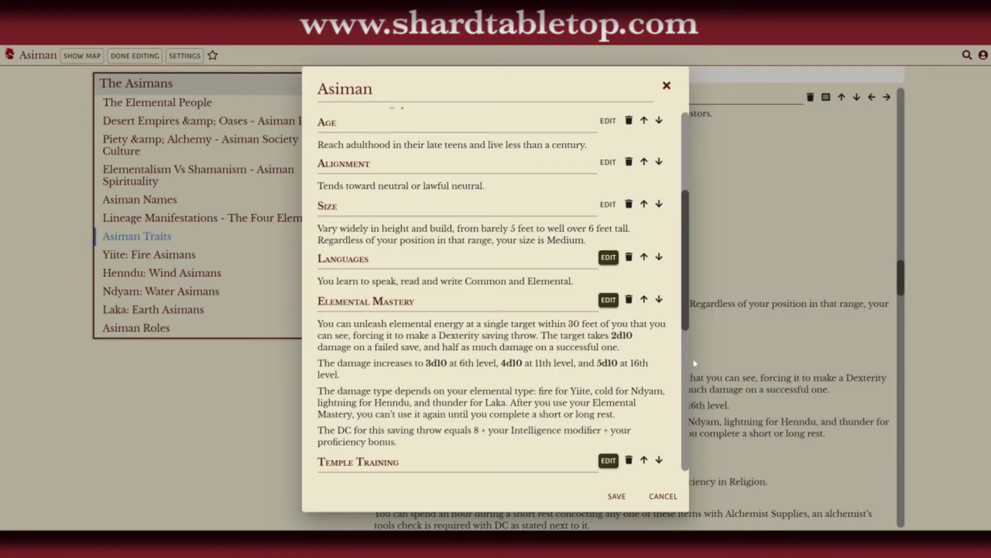
scroll(686, 313, down, 1)
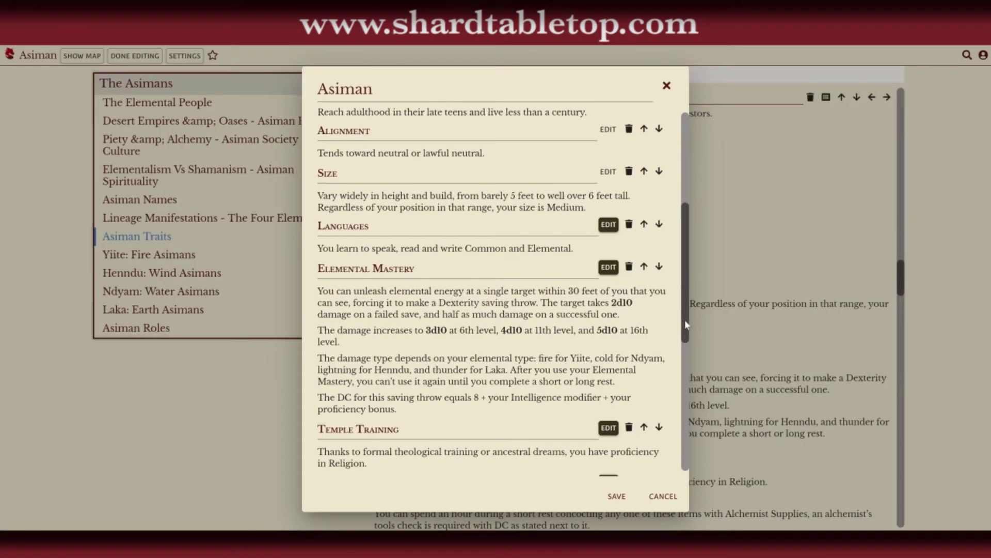
click(615, 495)
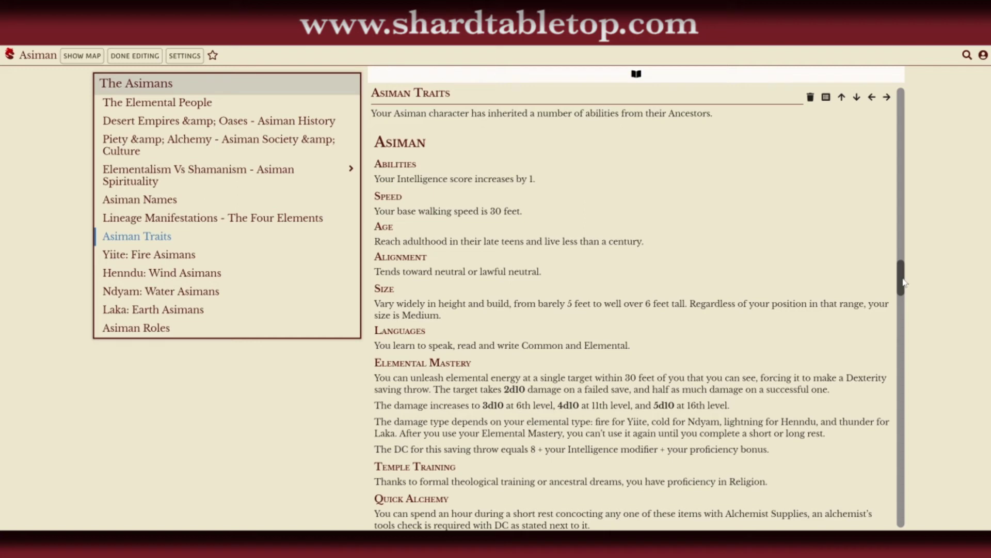
Copy the Ability Score increase and Air Mastery text in the Henndu: Wind Asimans section, then delete it along with the surplus blank lines
click(202, 274)
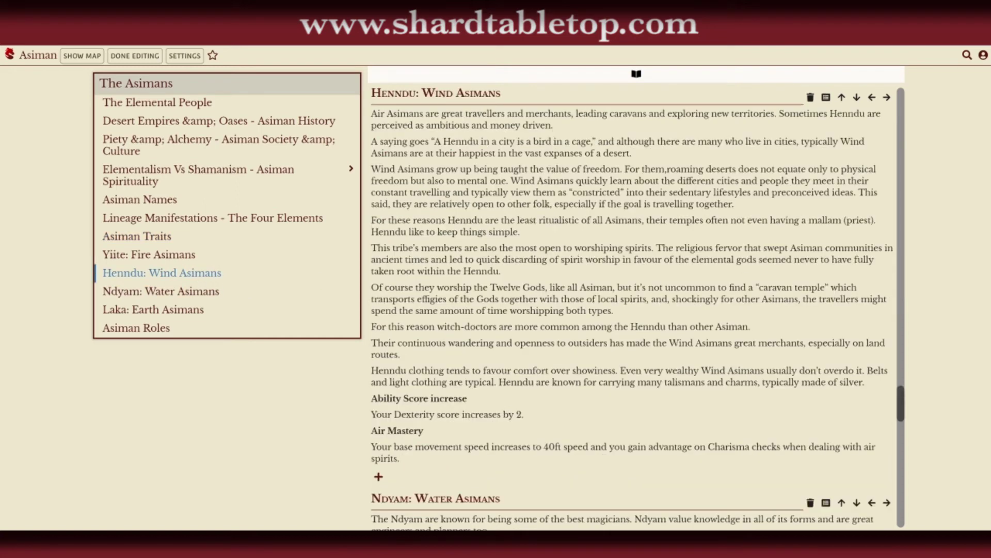
triple_click(496, 410)
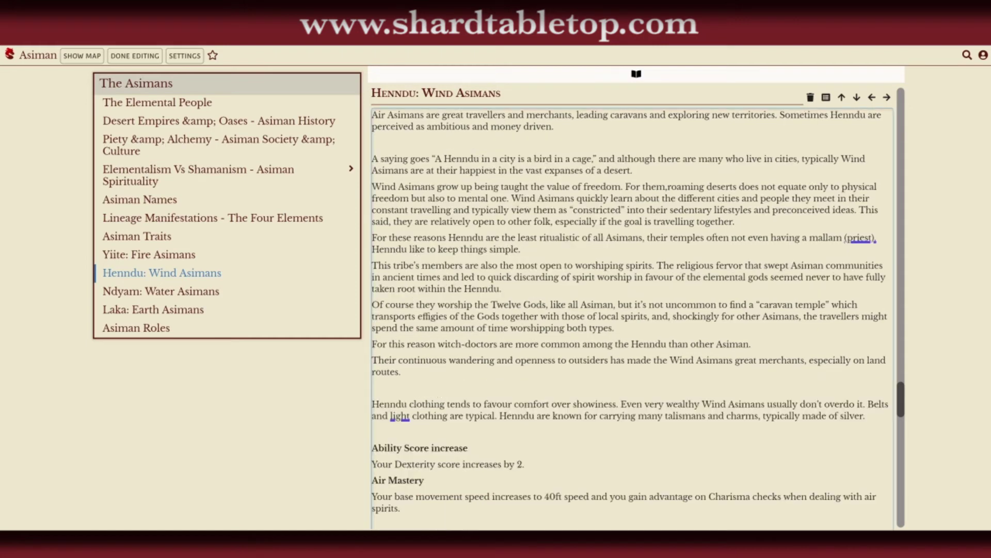
click(388, 464)
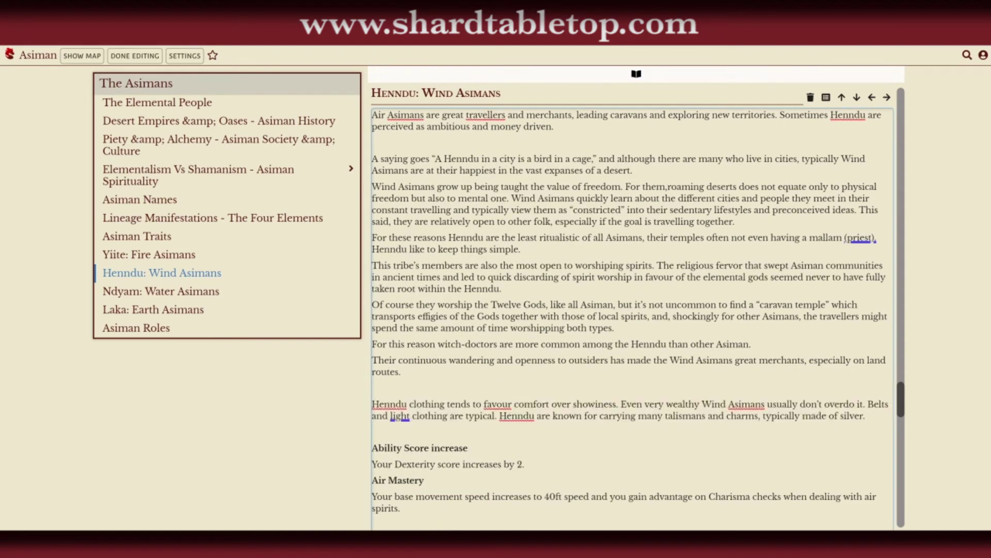
drag(373, 448, 401, 508)
key(ctrl+c)
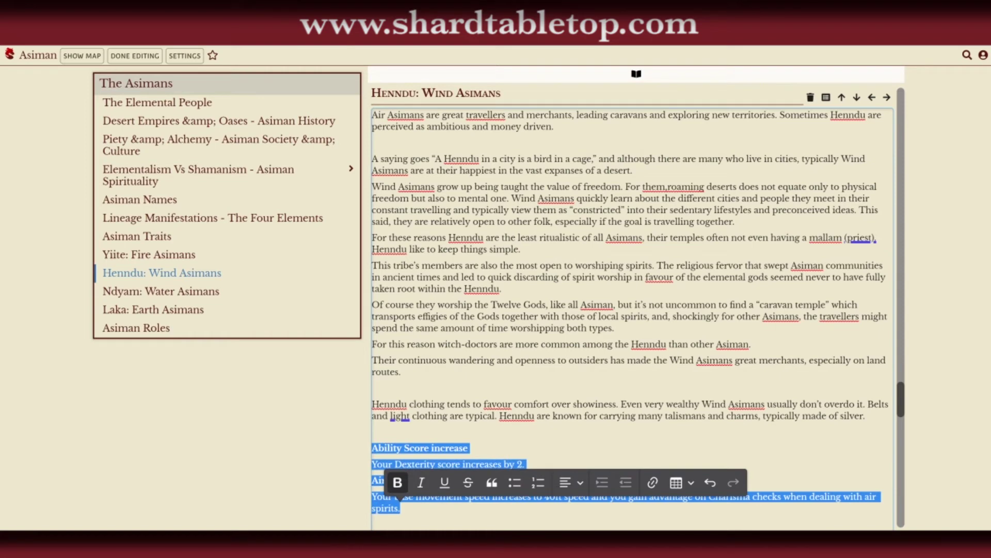
key(BackSpace)
key(BackSpace)
key(BackSpace)
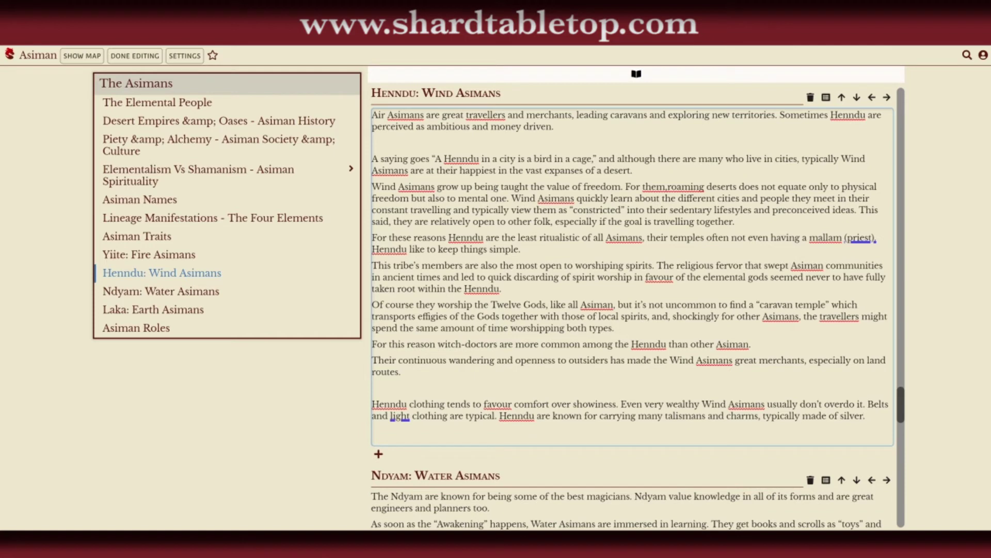
key(BackSpace)
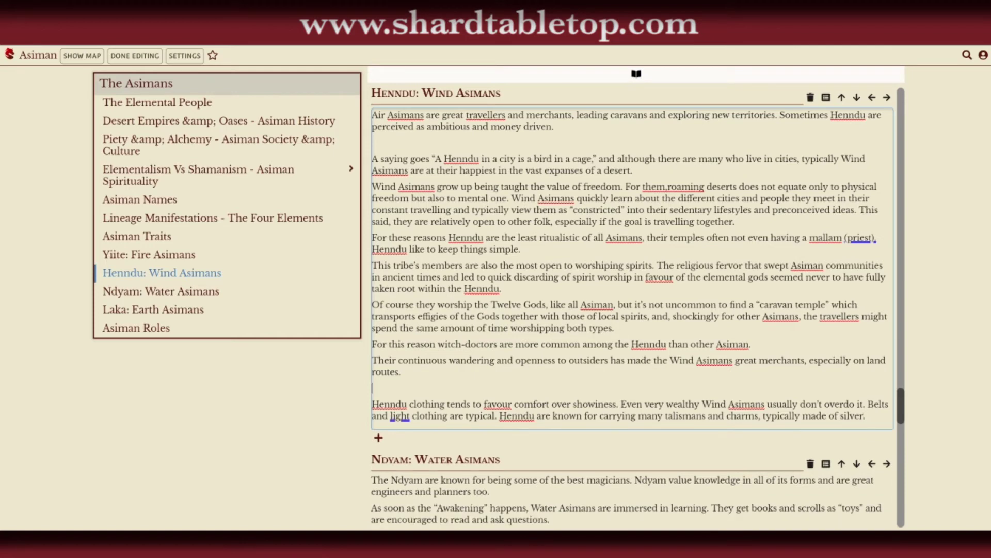
key(BackSpace)
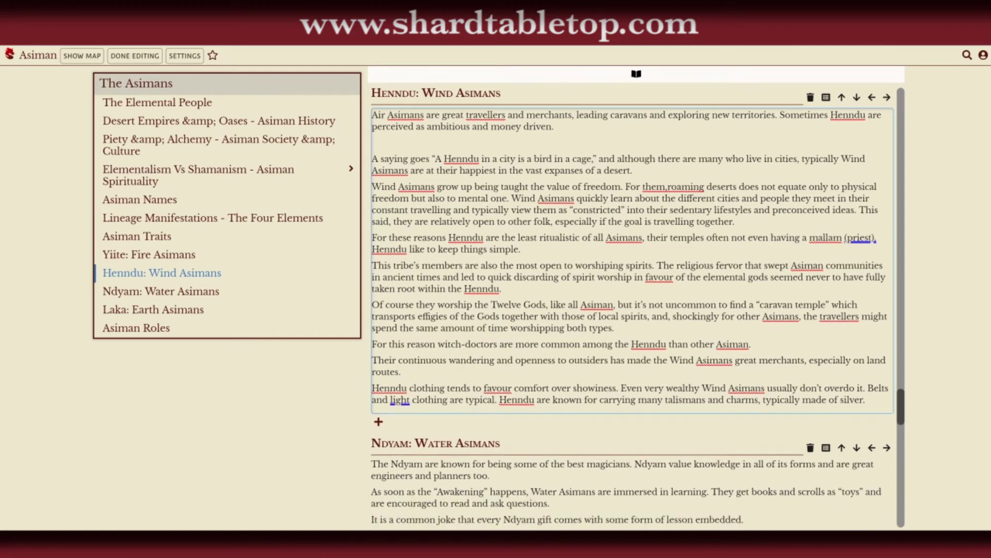
Create a new subrace named "Henndu (Wind Asiman)" based on Asiman as race content for the Henndu section
click(827, 97)
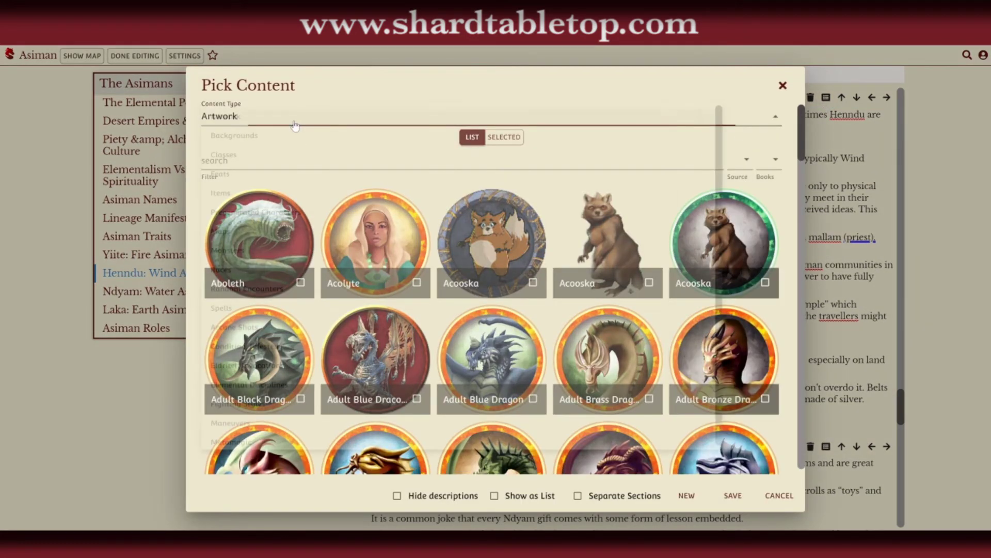
click(295, 119)
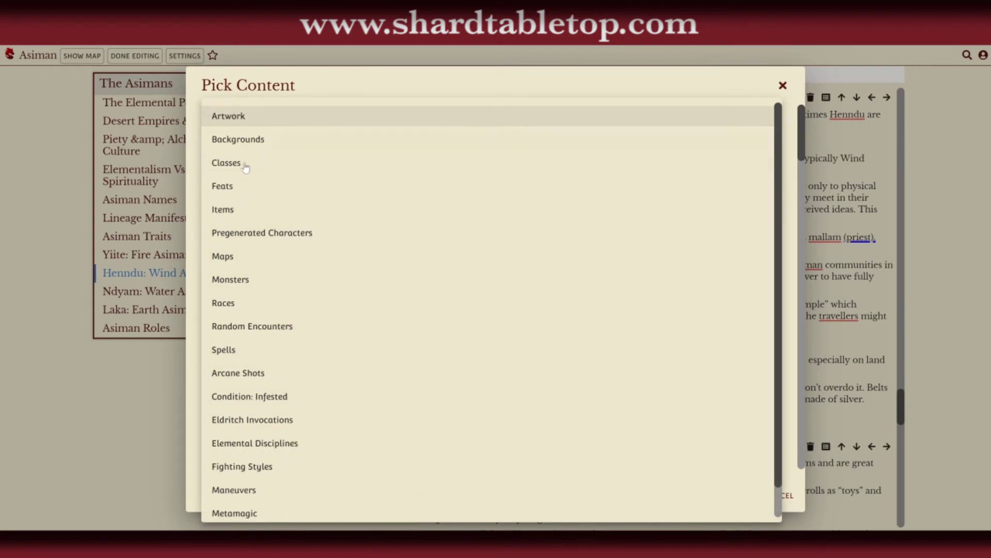
click(233, 304)
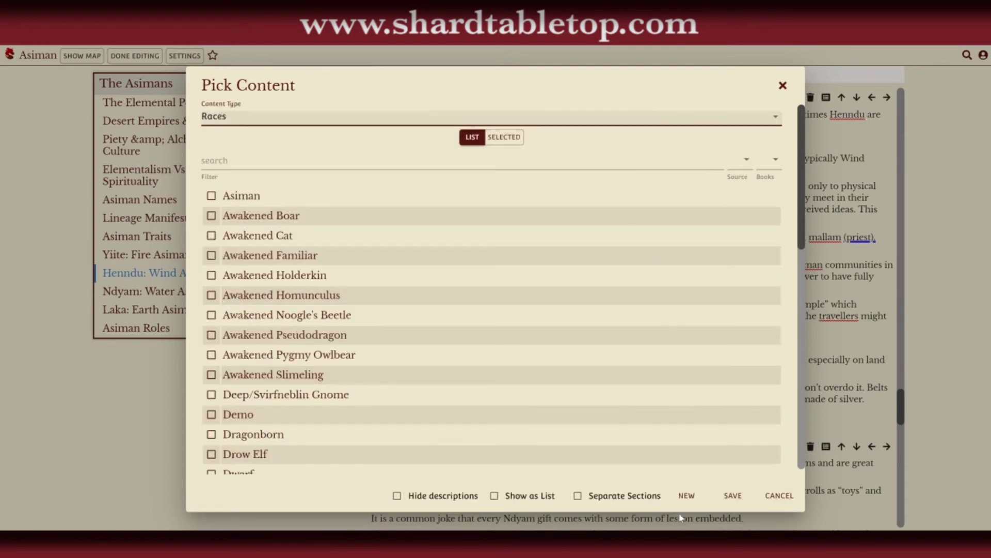
click(688, 494)
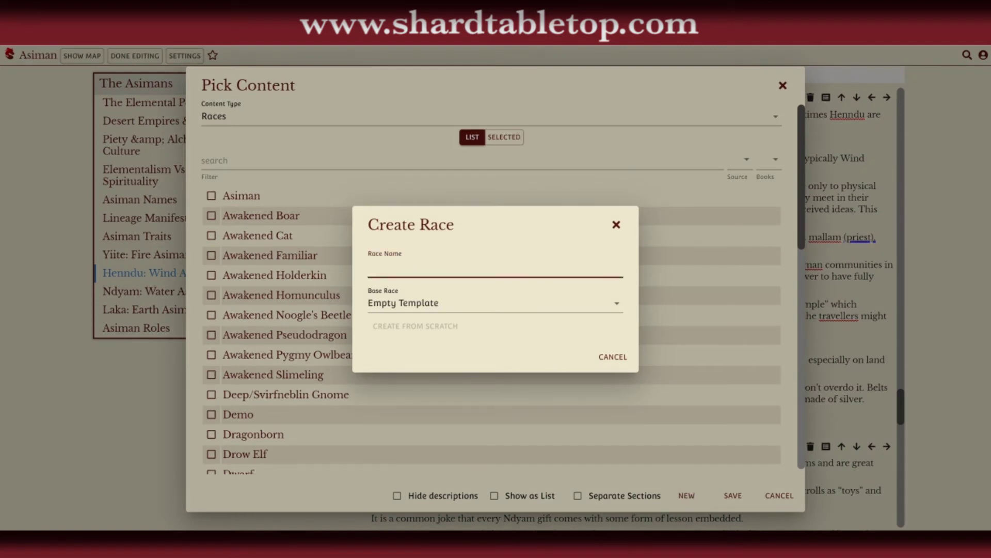
text(Henn)
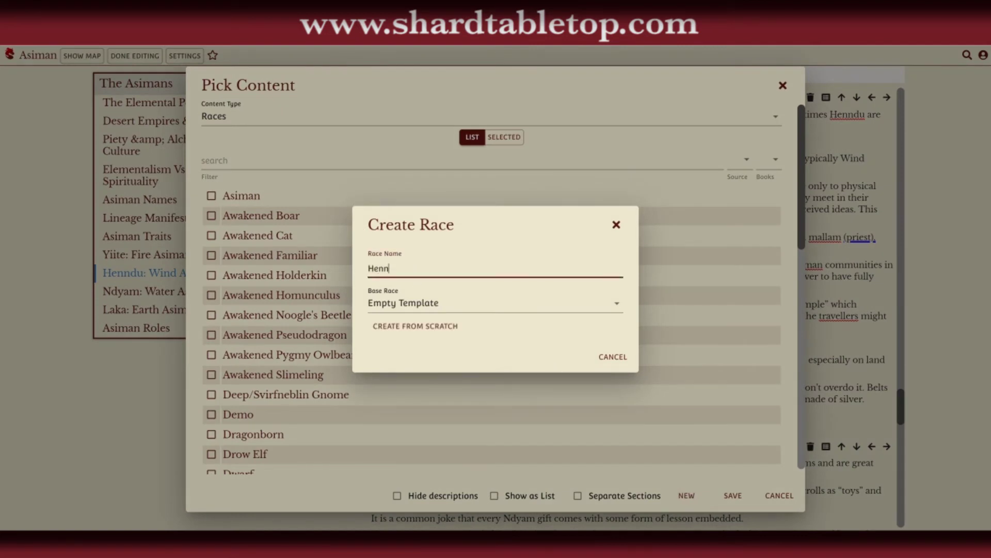
text(du (Wind Asimo)
text(n))
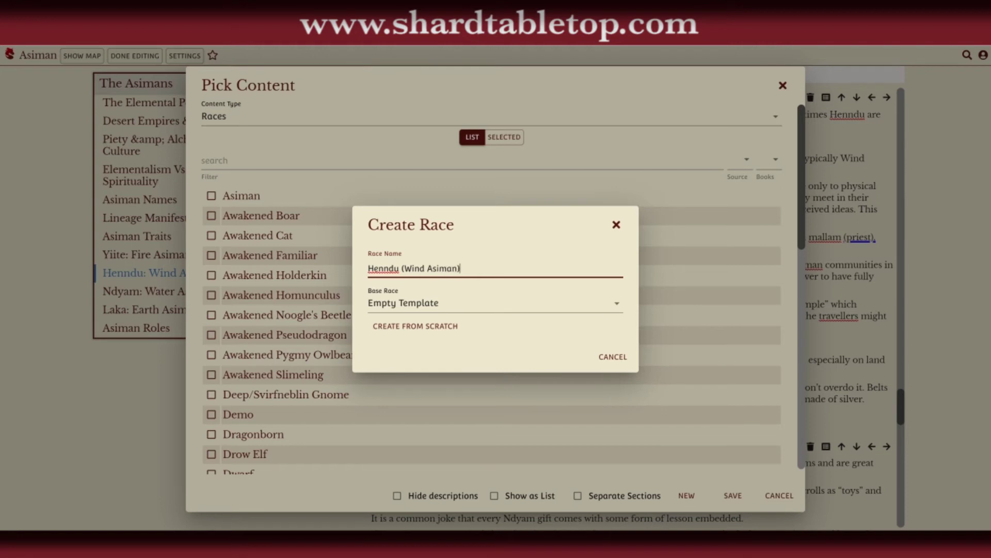
click(409, 307)
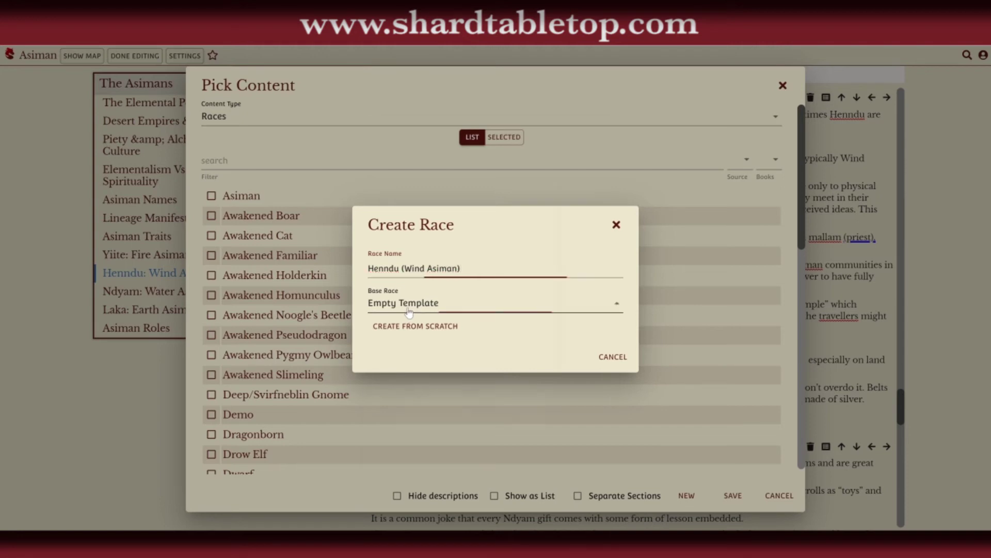
click(398, 145)
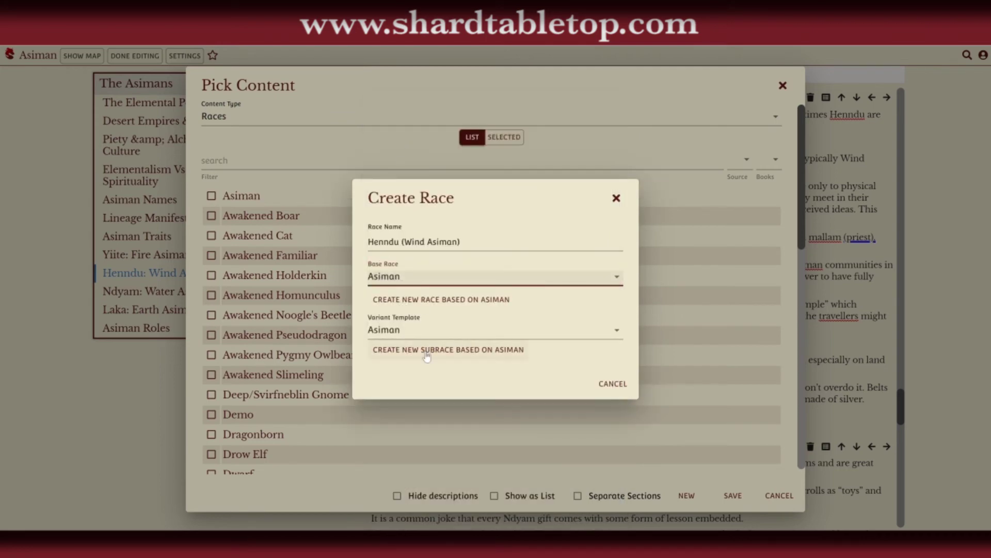
click(426, 355)
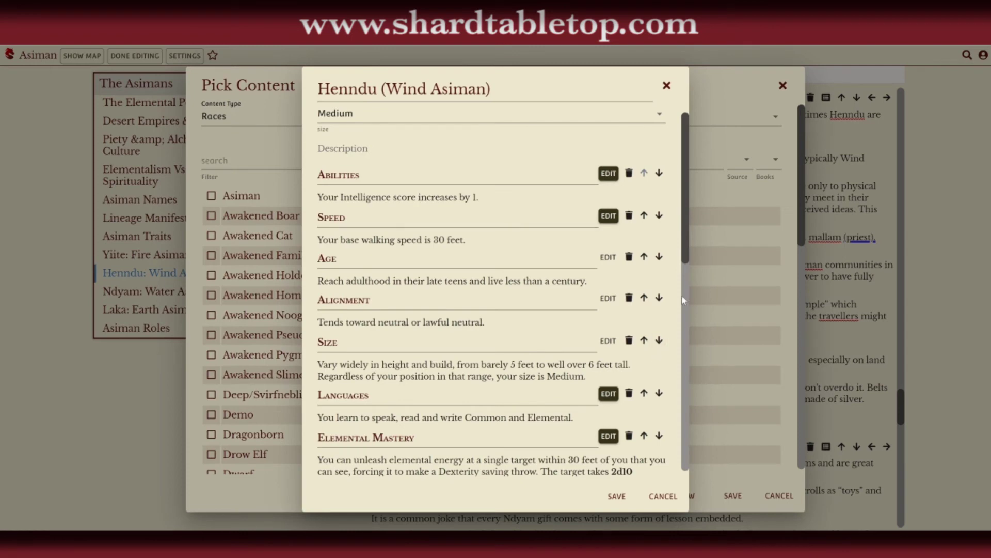
Add a new feature after Alchemical Knowledge and paste the copied Ability Score increase and Air Mastery text as its description
drag(687, 252, 696, 444)
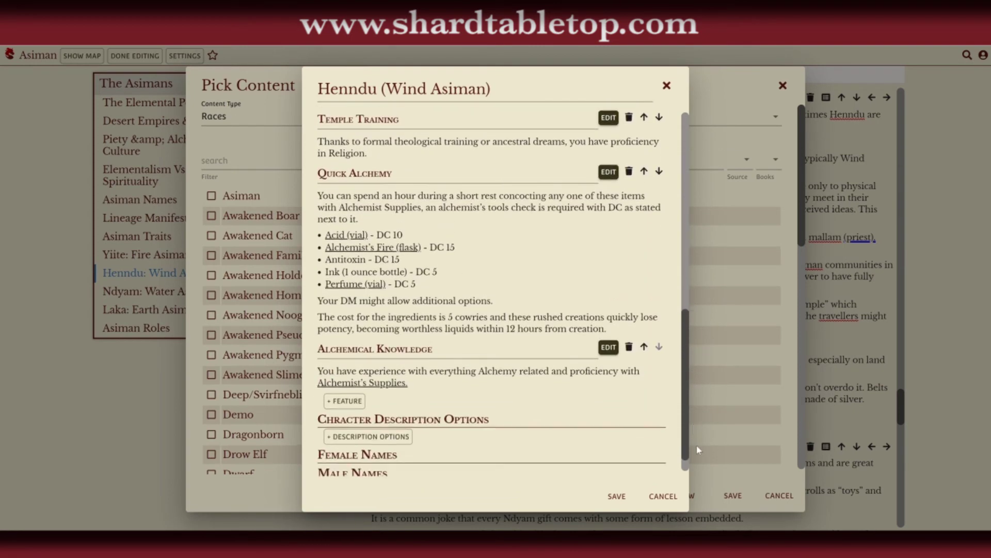
click(354, 408)
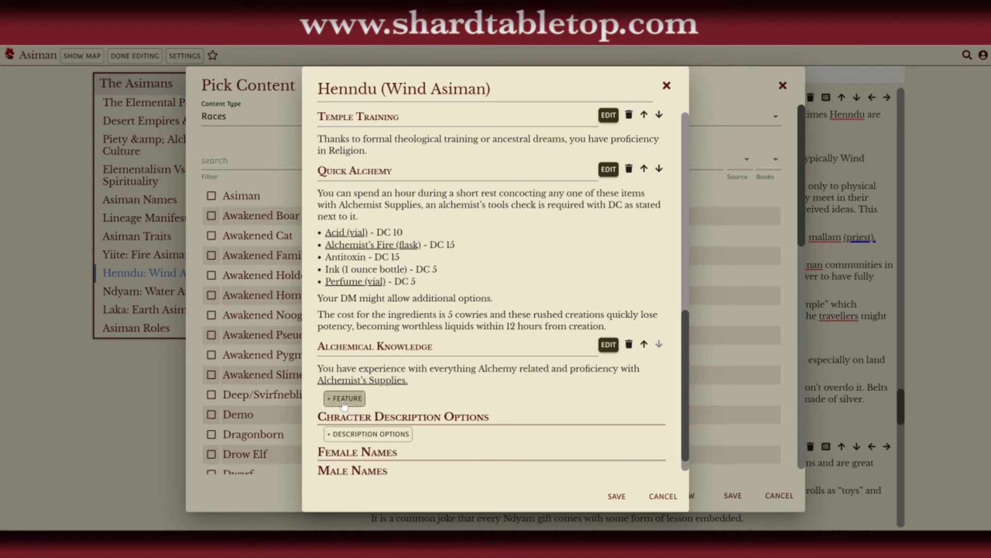
click(341, 375)
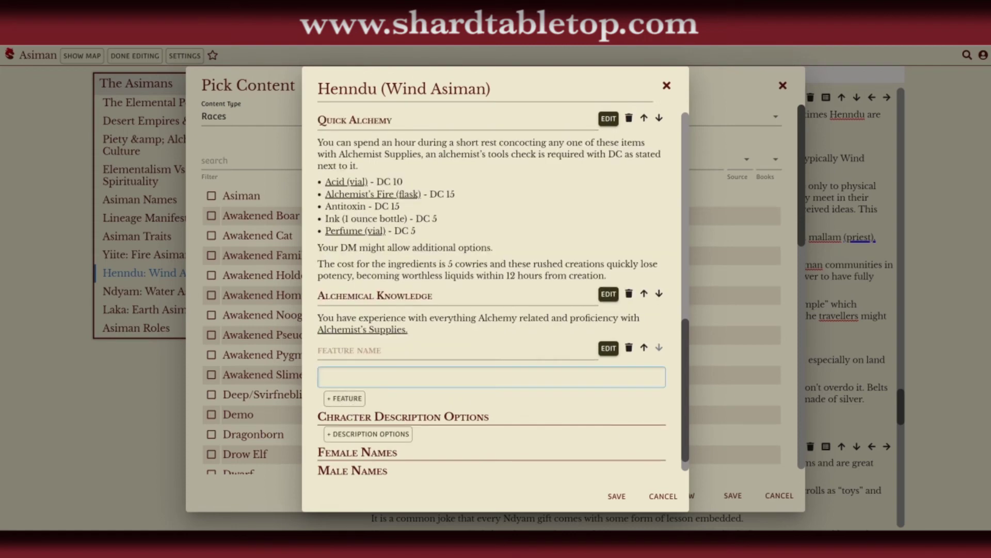
key(ctrl+v)
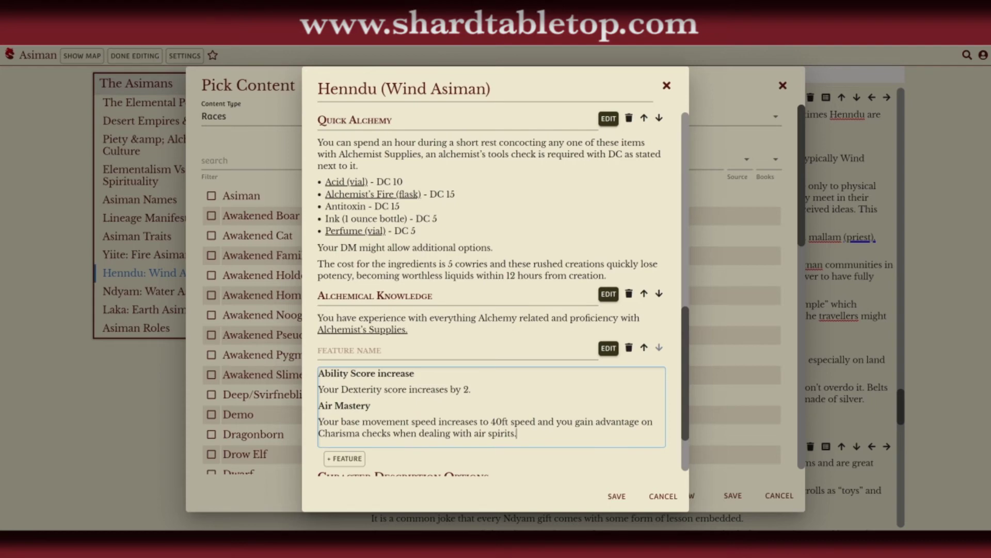
Add a +2 Dexterity modifier to the Abilities feature of the Henndu (Wind Asiman) subrace and save the feature
click(688, 373)
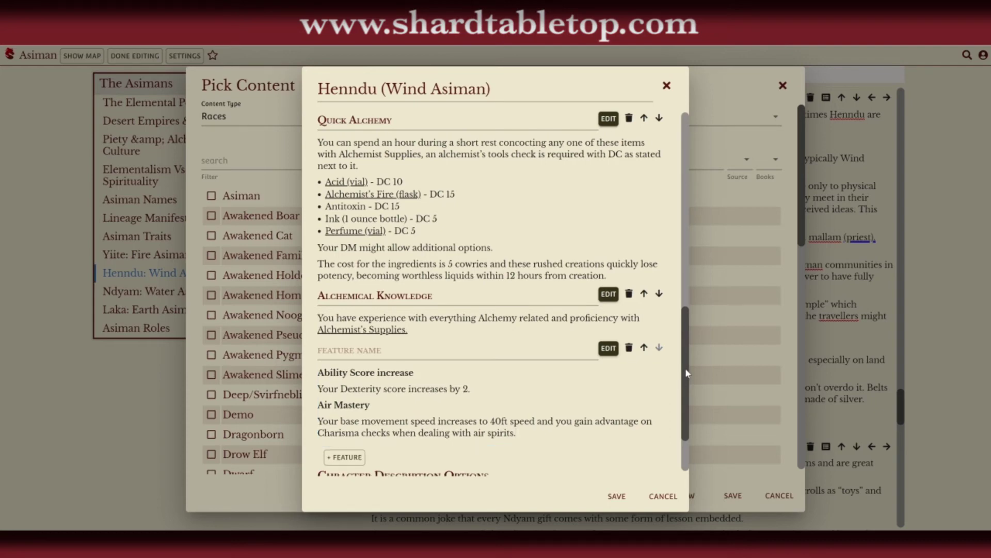
drag(684, 359, 683, 175)
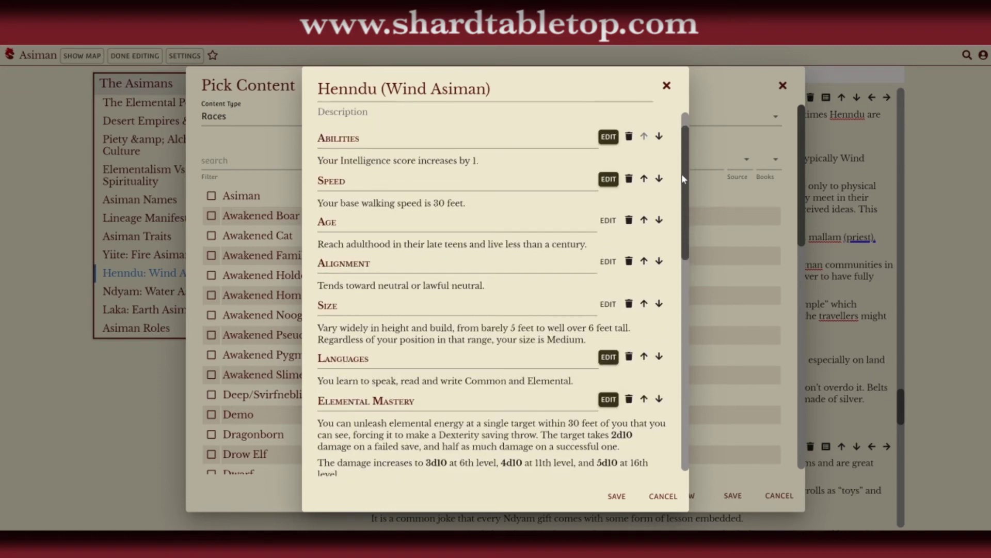
click(608, 137)
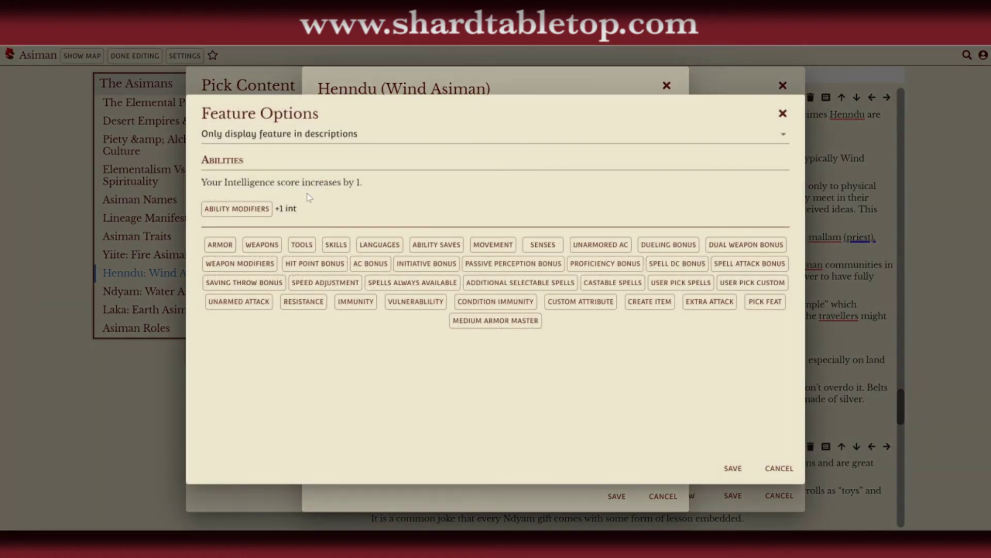
click(236, 208)
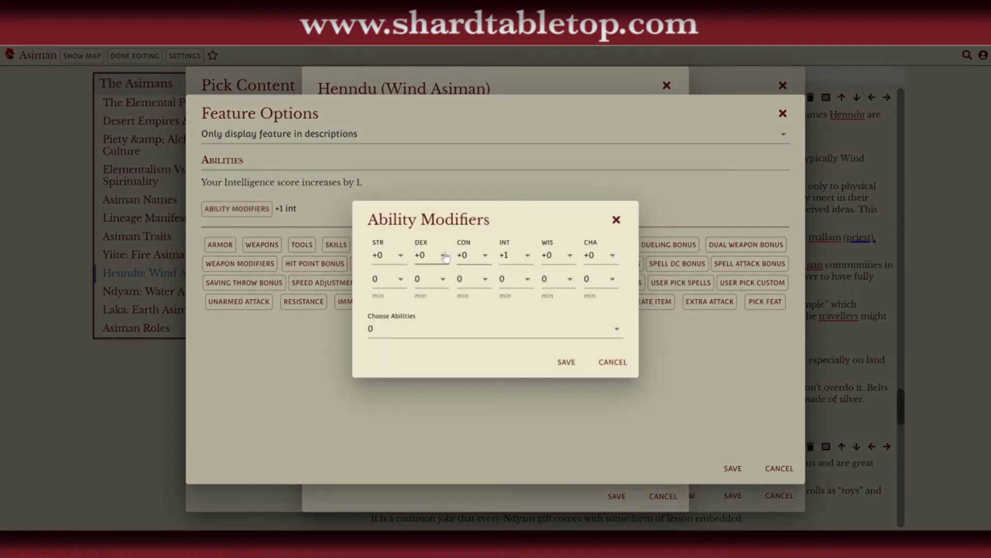
click(445, 256)
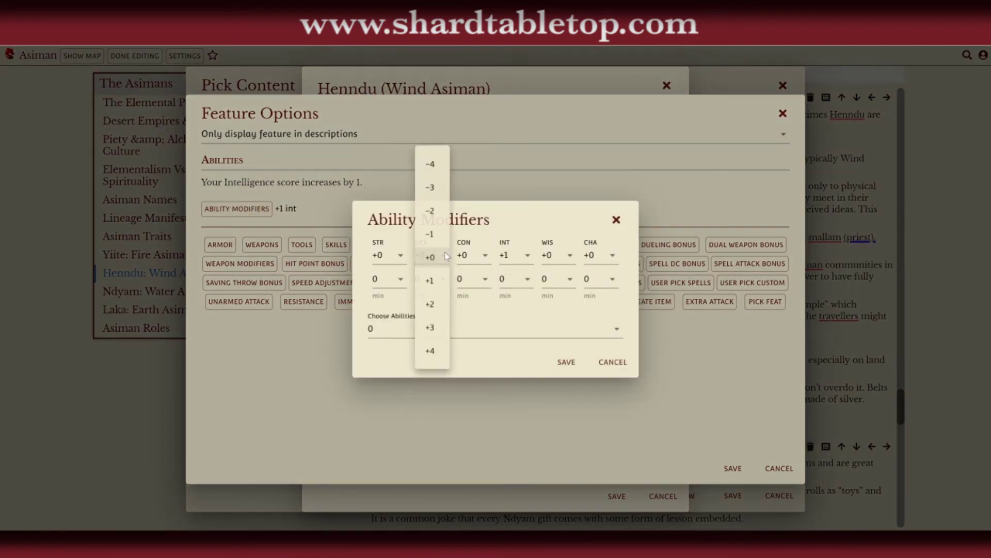
click(432, 304)
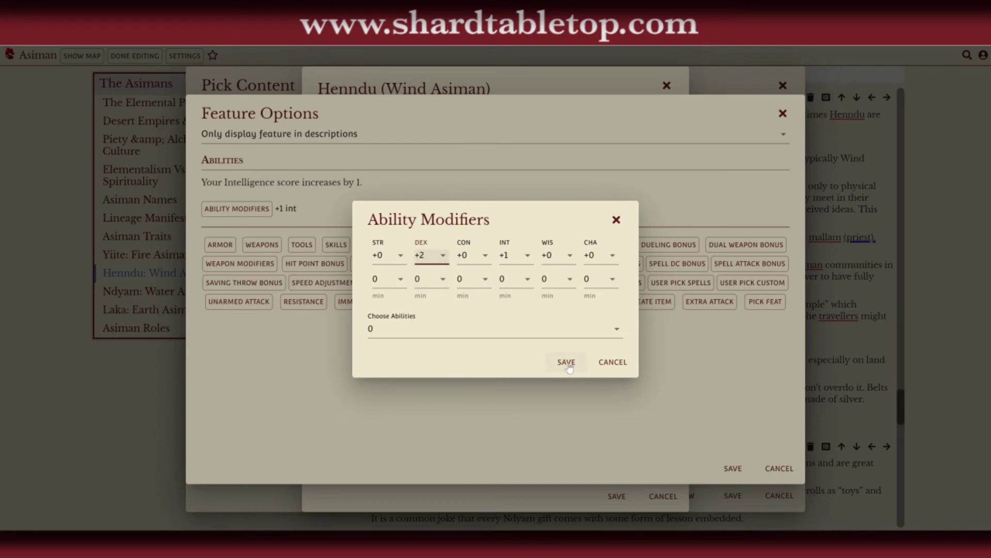
click(567, 362)
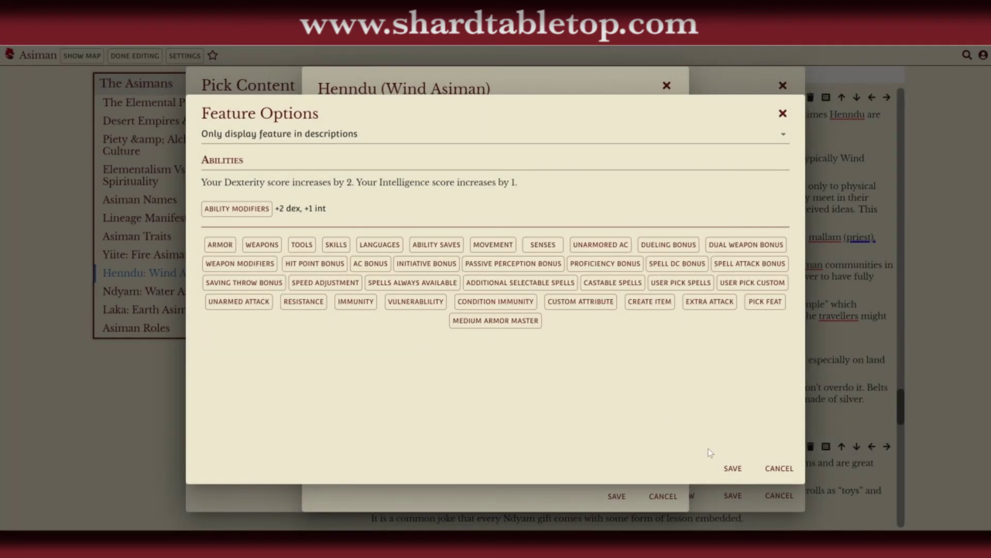
click(728, 470)
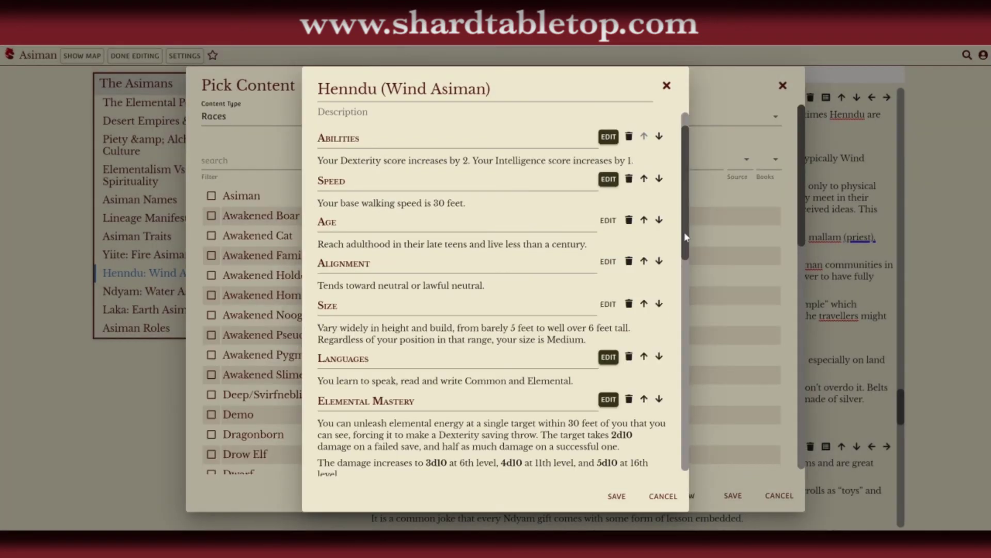
Add a new feature named "Air Mastery" and move the base movement speed and Charisma checks text into its description from the unnamed feature
drag(686, 236, 697, 444)
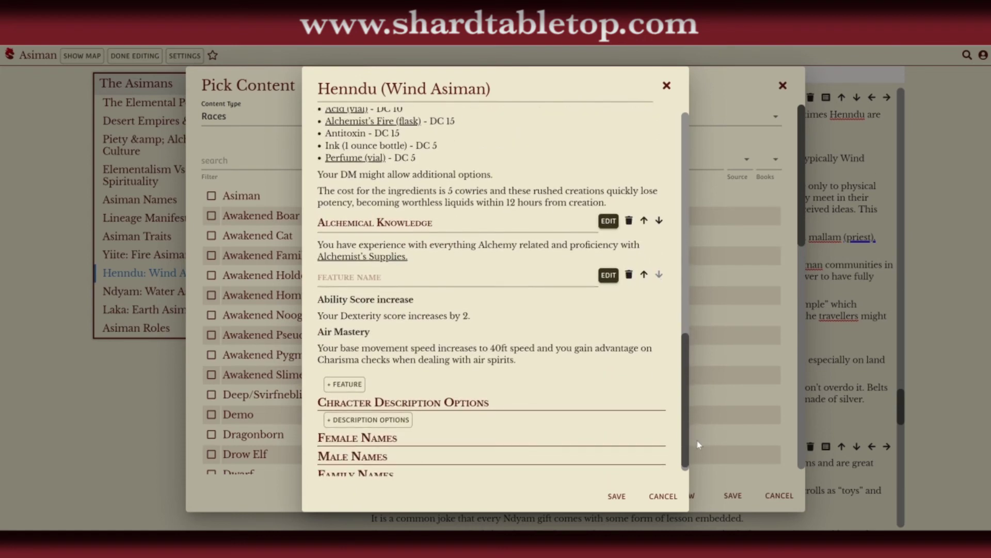
click(347, 385)
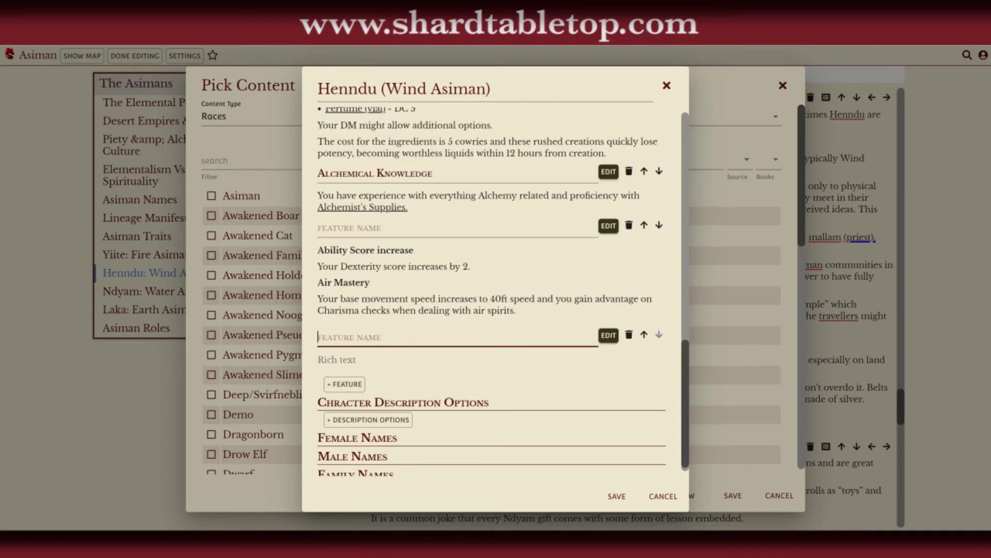
text(Air Mastery)
click(516, 310)
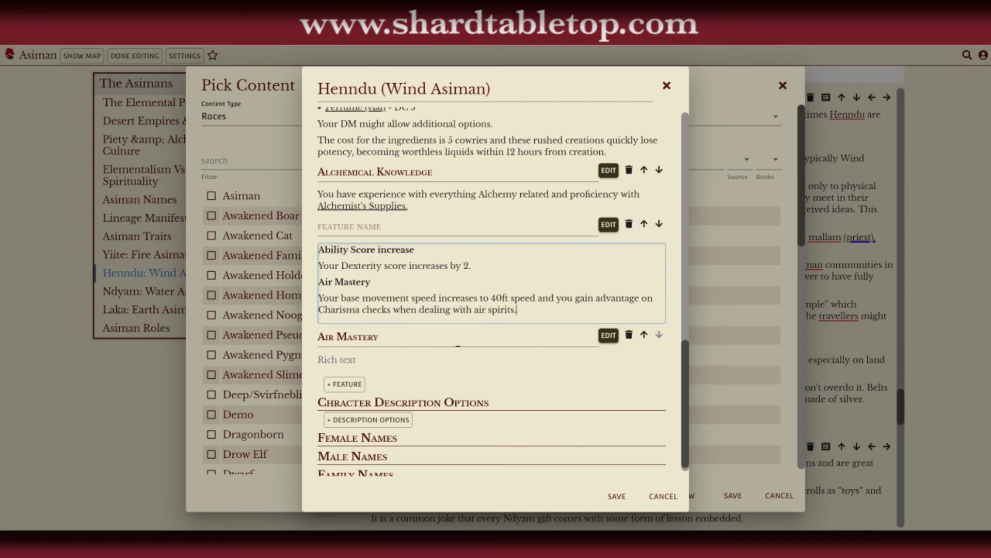
drag(516, 309, 318, 302)
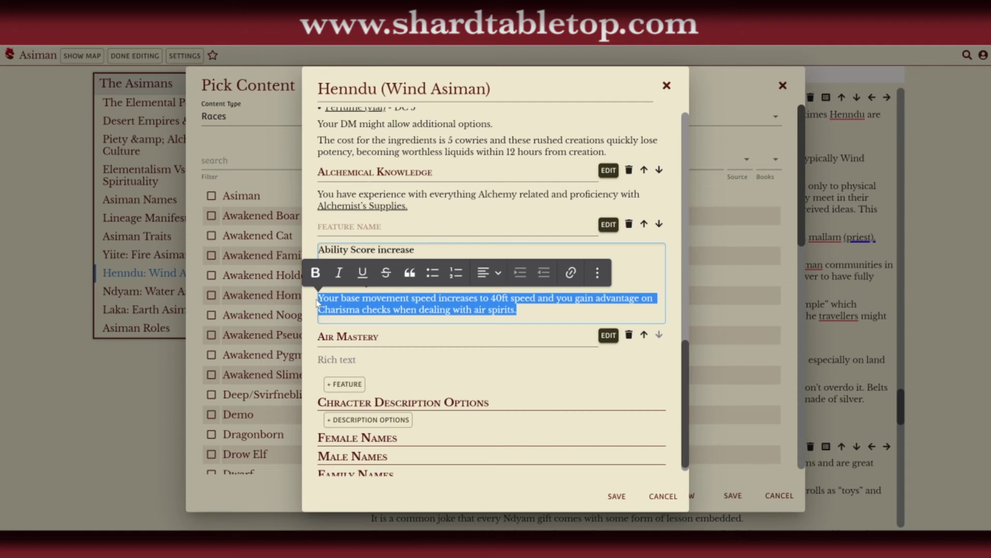
key(ctrl+x)
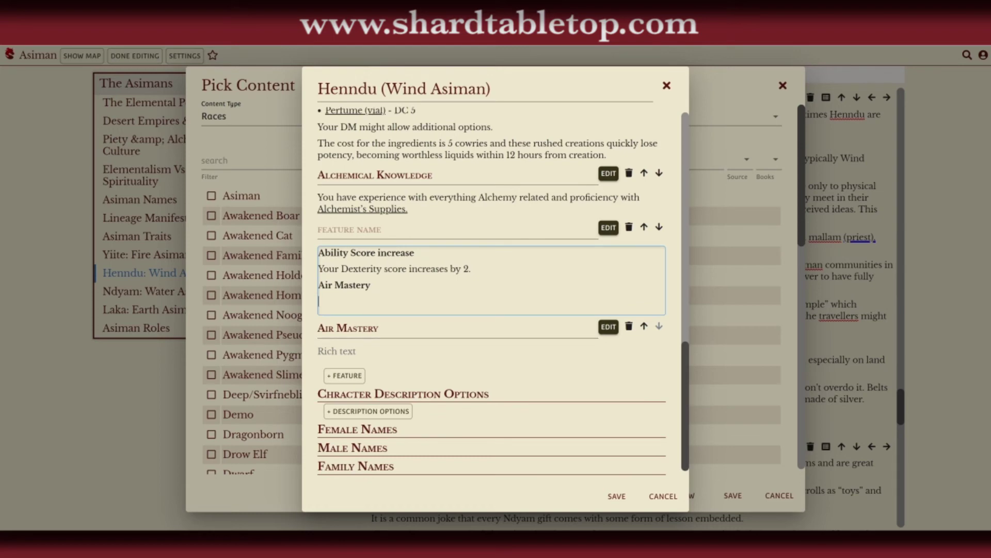
click(331, 354)
key(ctrl+v)
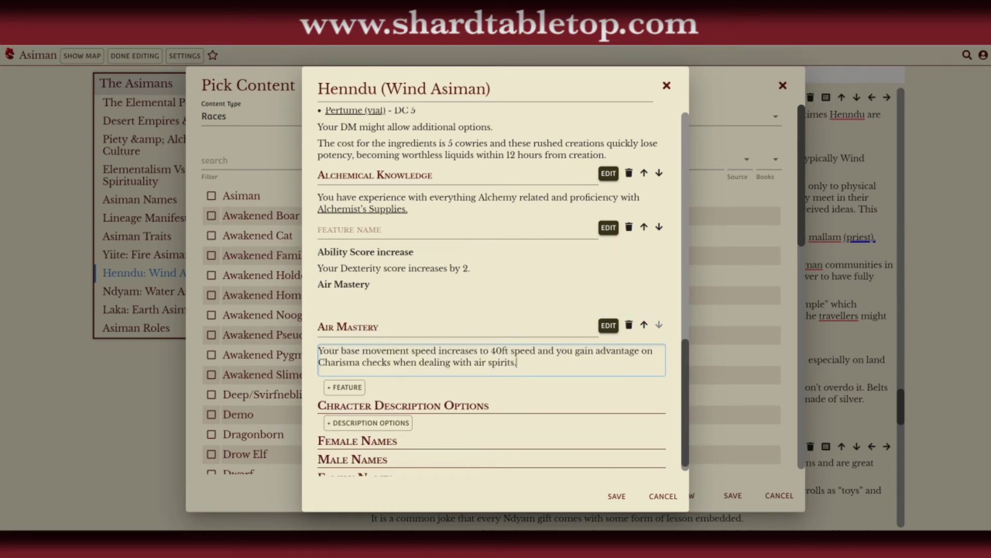
Save Air Mastery with its option to show on the character sheet, and delete the unnamed feature above it
click(603, 325)
click(607, 325)
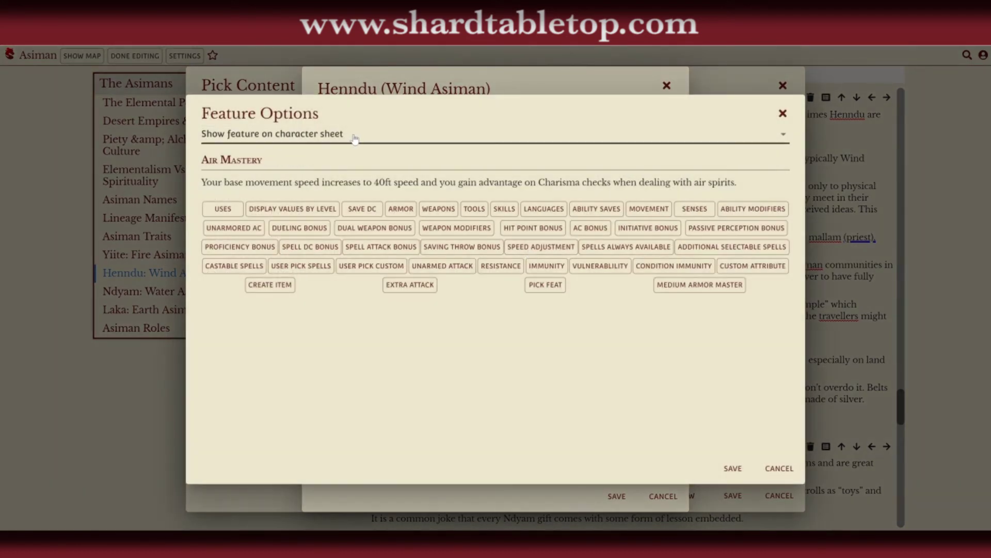
click(734, 468)
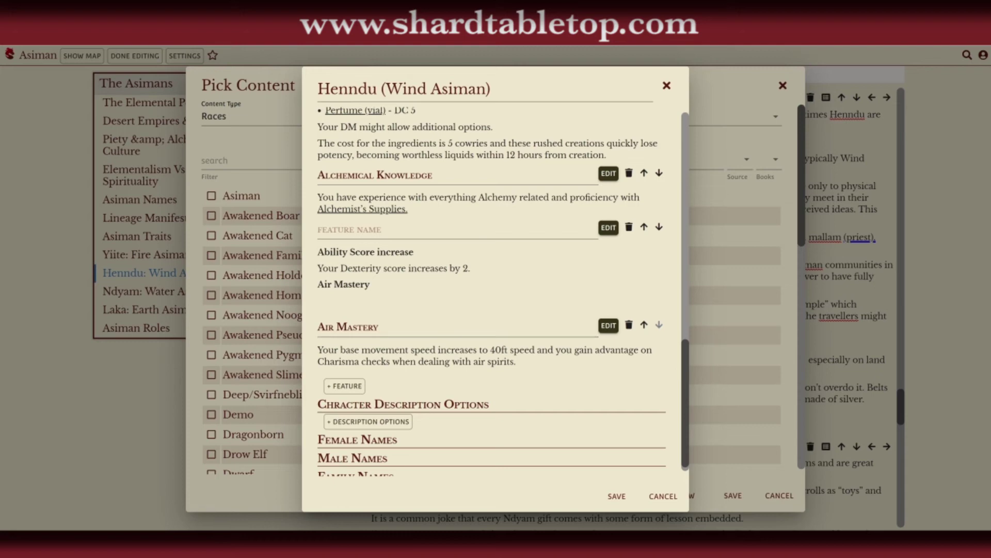
click(629, 226)
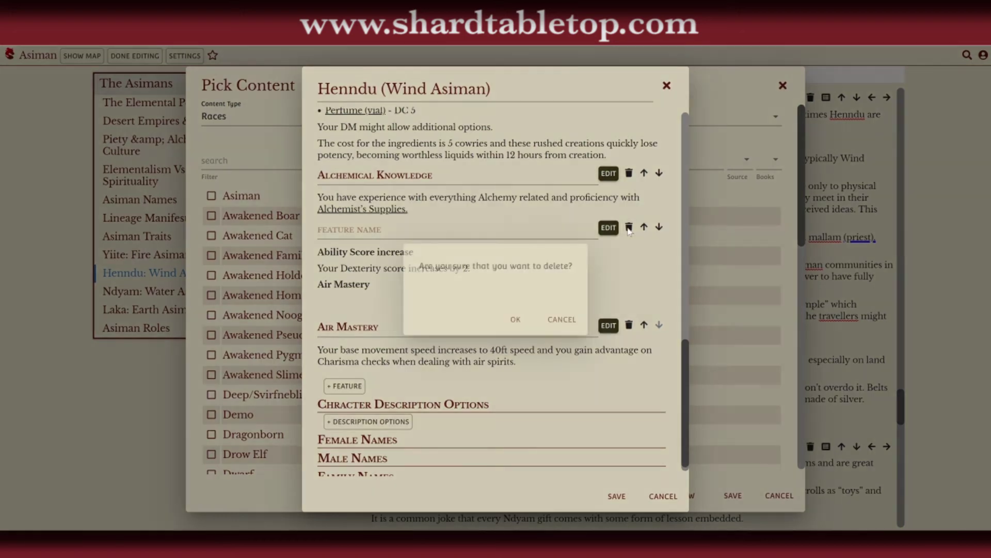
click(512, 319)
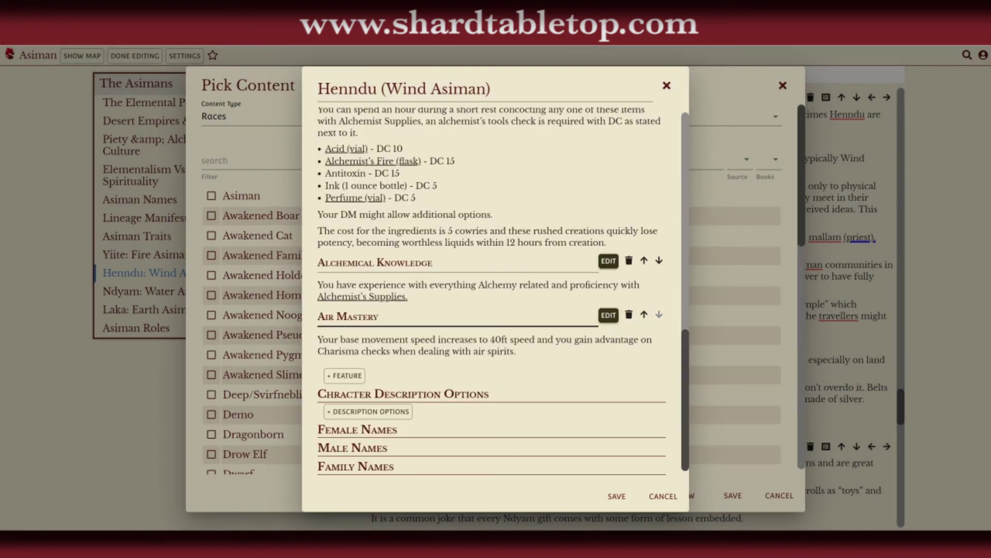
Set the walking speed in the subrace's Speed feature to 40 ft and save the feature
drag(689, 353, 687, 166)
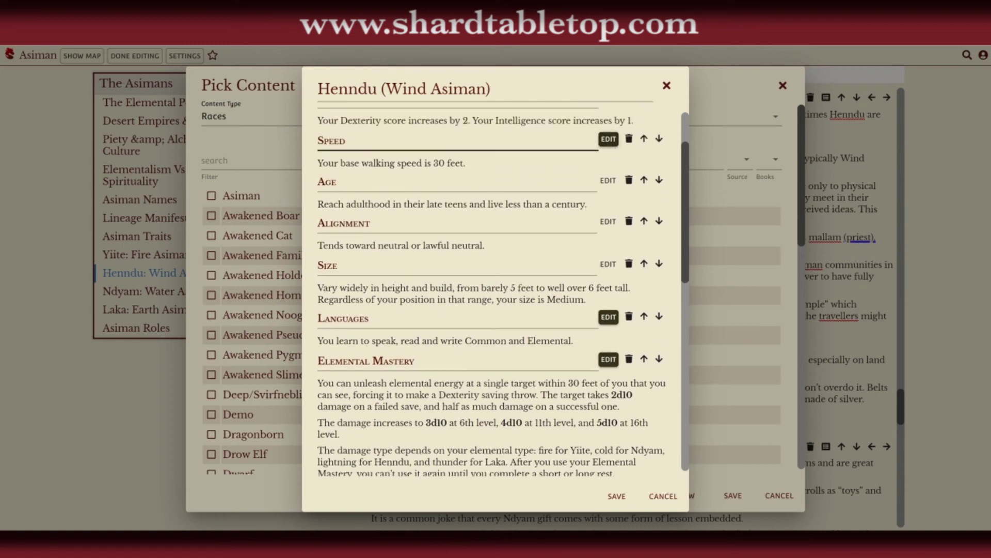
click(609, 140)
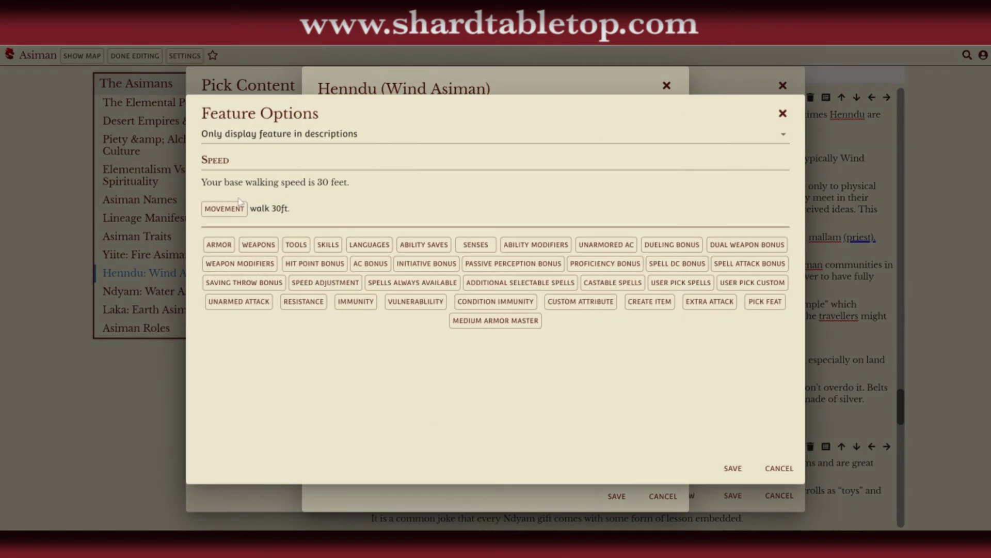
click(224, 210)
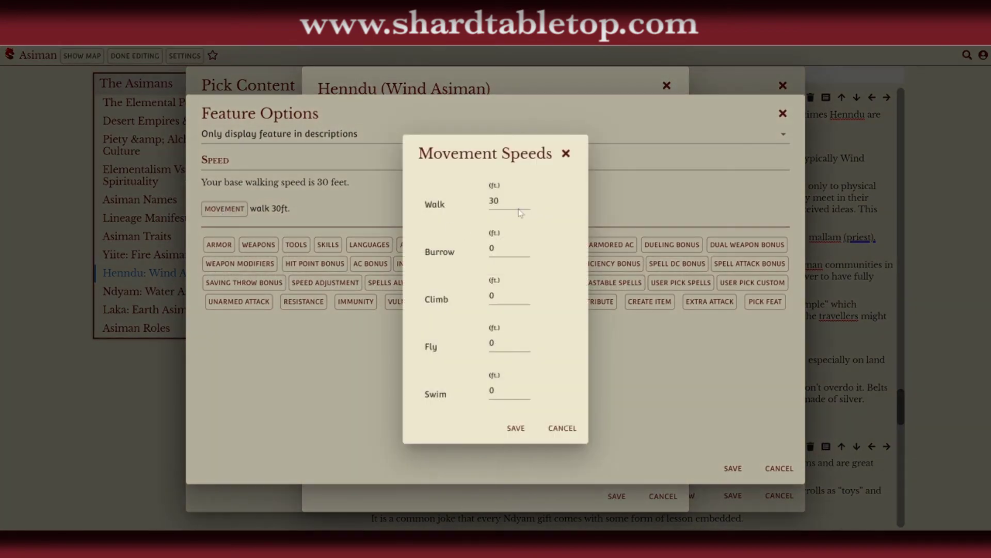
double_click(488, 205)
text(40)
click(516, 430)
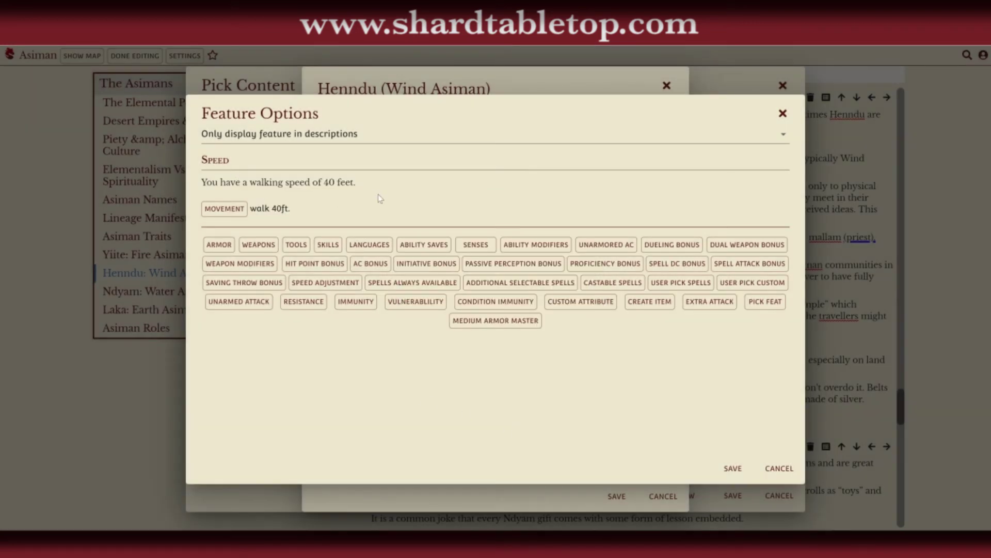
click(733, 468)
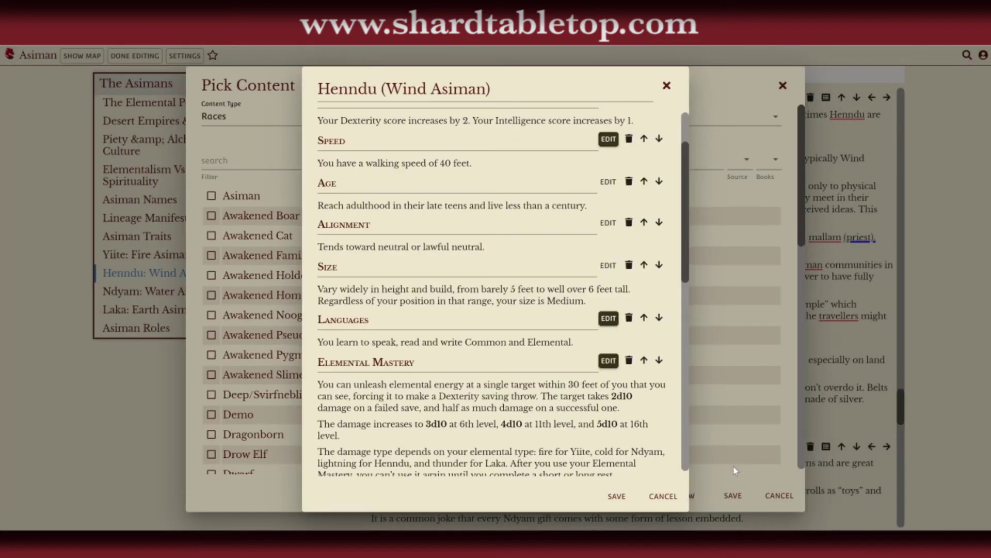
Save the Henndu (Wind Asiman) subrace and its content block in the Henndu section, and review the listed traits
click(616, 497)
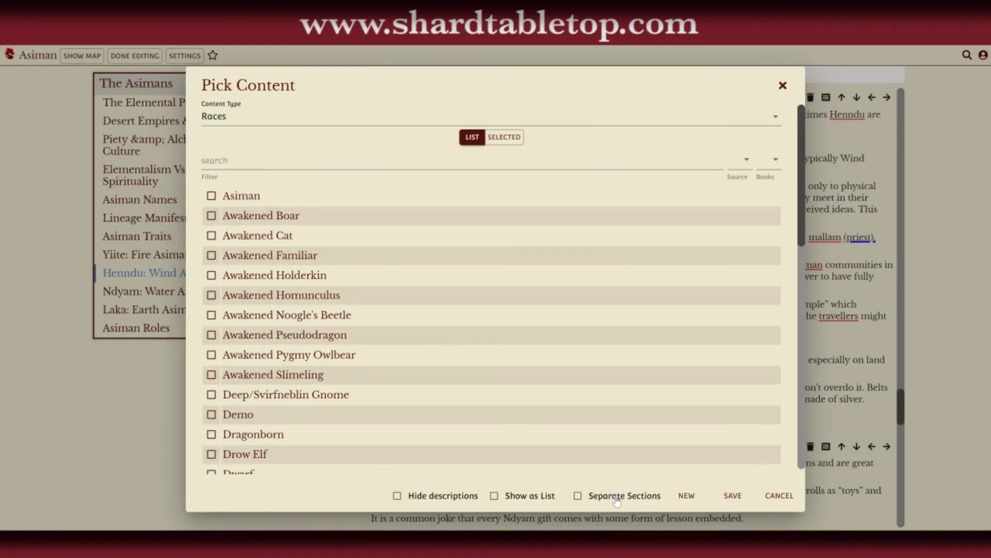
click(731, 497)
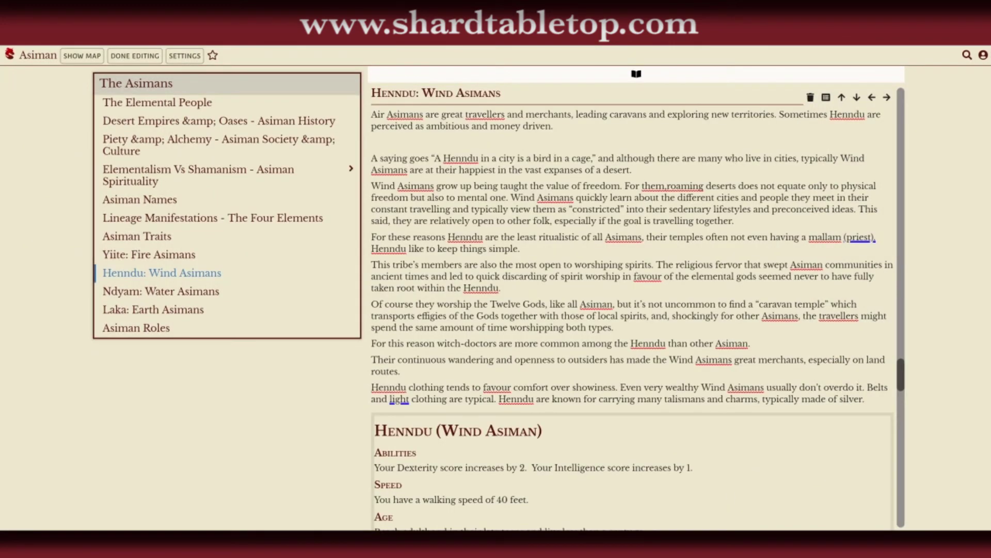
scroll(635, 305, down, 1)
scroll(635, 305, down, 6)
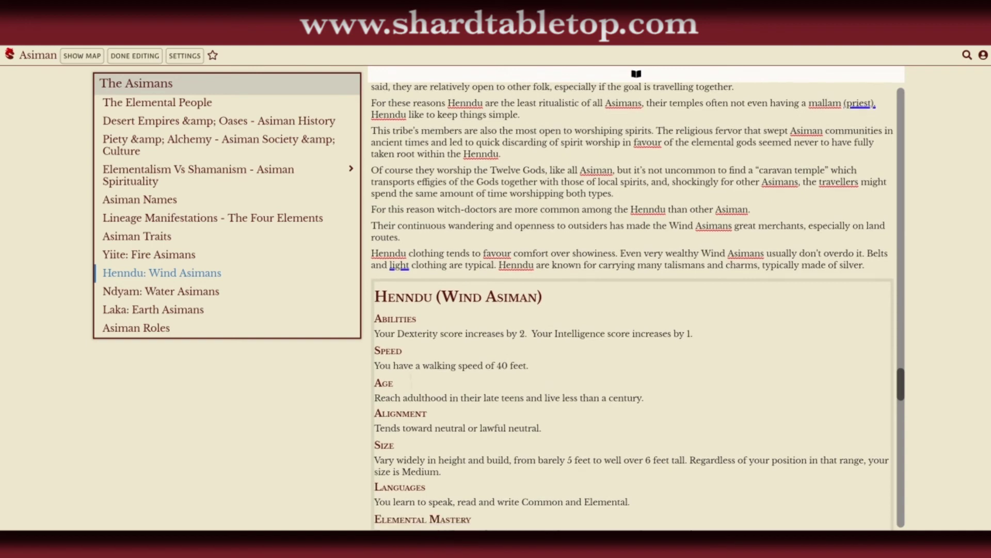
scroll(635, 304, down, 5)
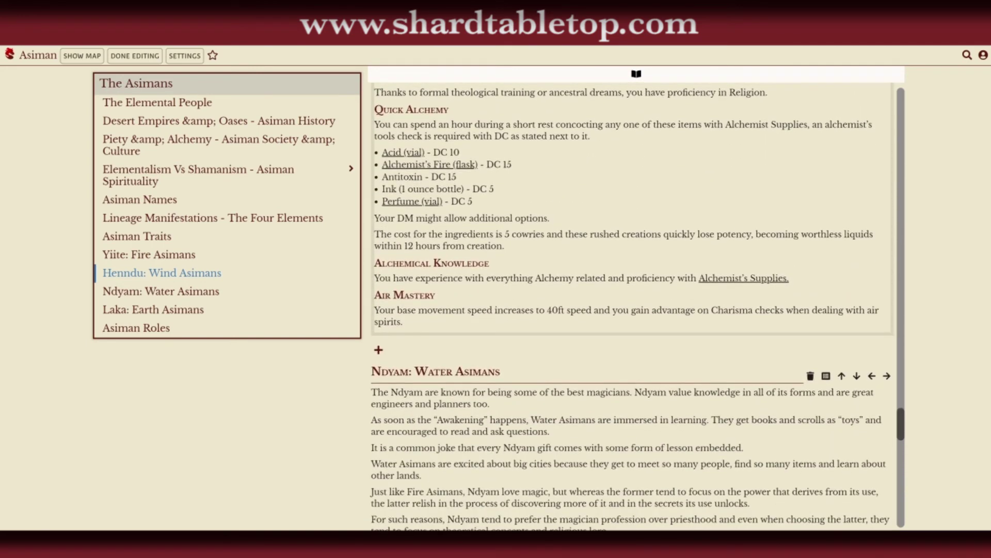
scroll(635, 305, up, 4)
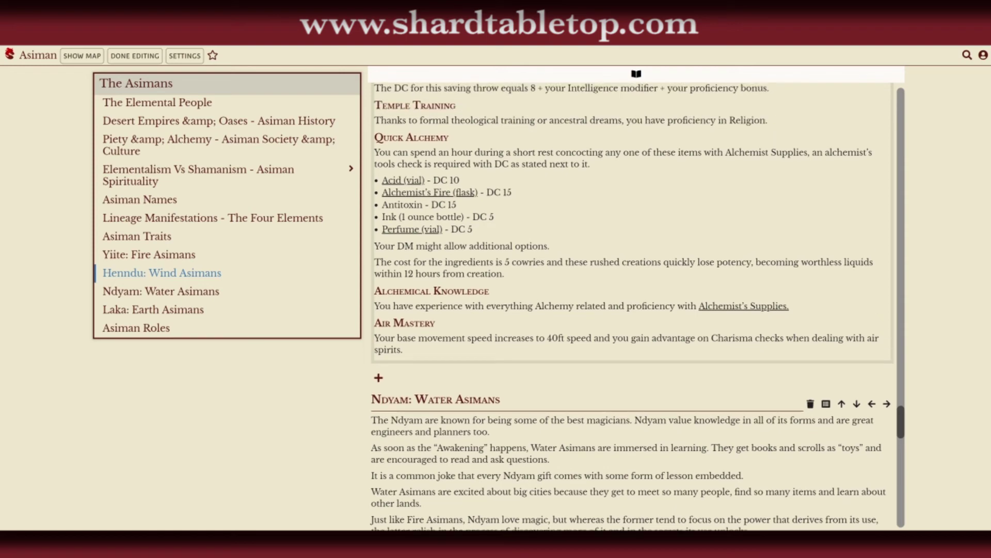
scroll(635, 304, up, 6)
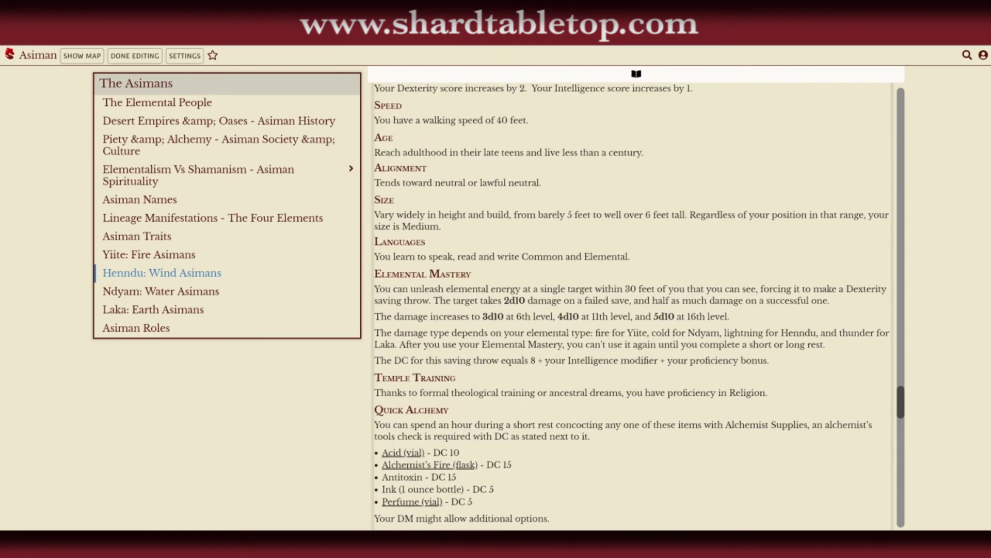
scroll(635, 304, down, 8)
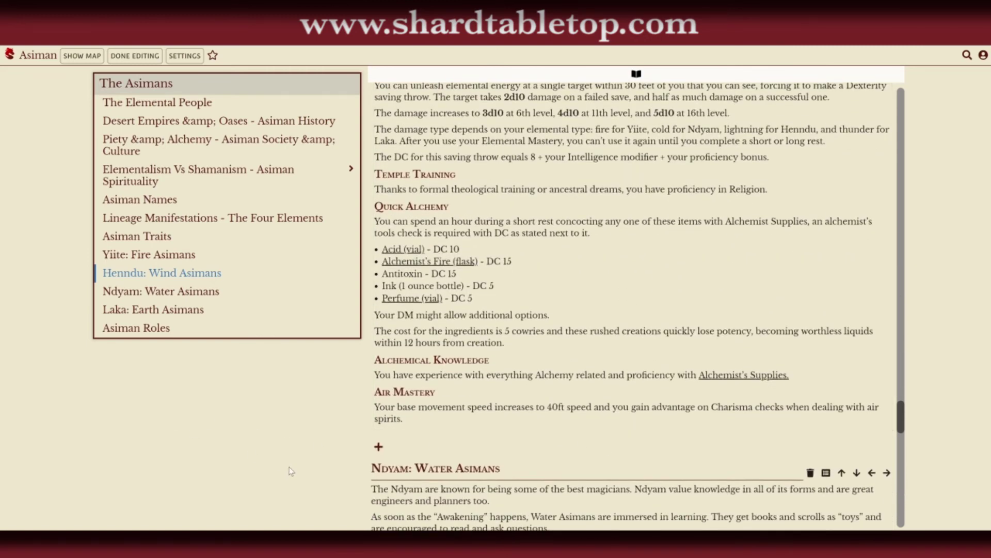
Remove the sentence about swim speed, being amphibious and additional languages under Water Mastery in the Ndyam: Water Asimans section
scroll(291, 470, down, 9)
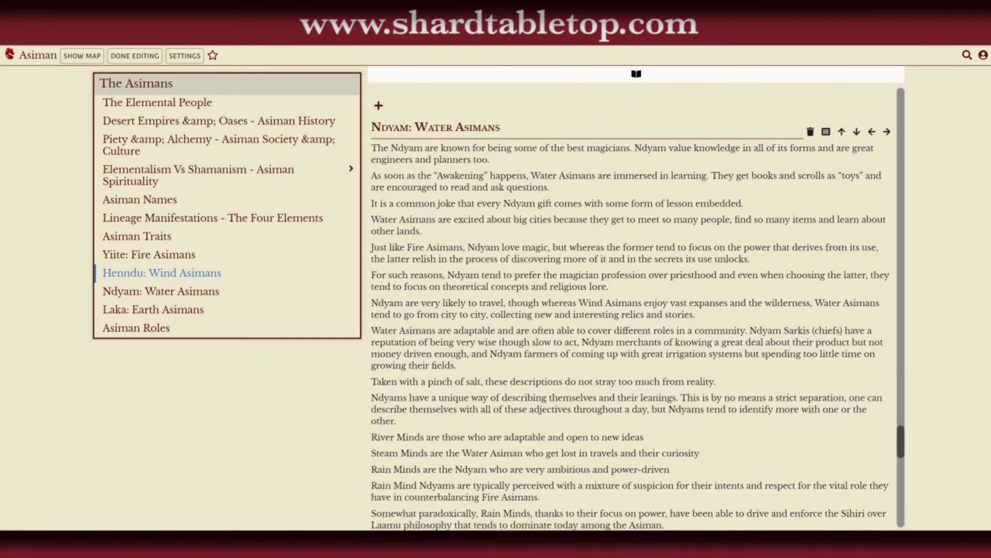
scroll(635, 305, down, 3)
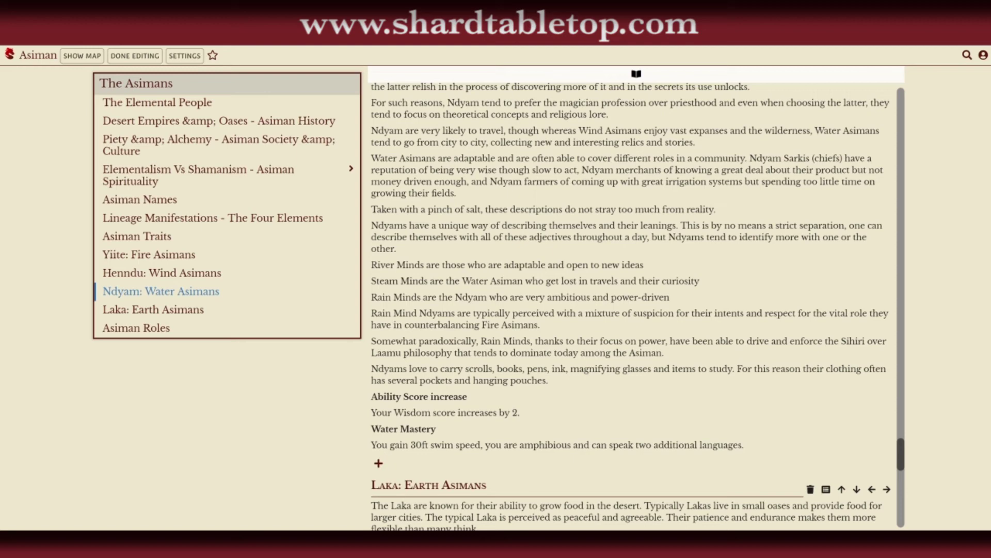
click(381, 432)
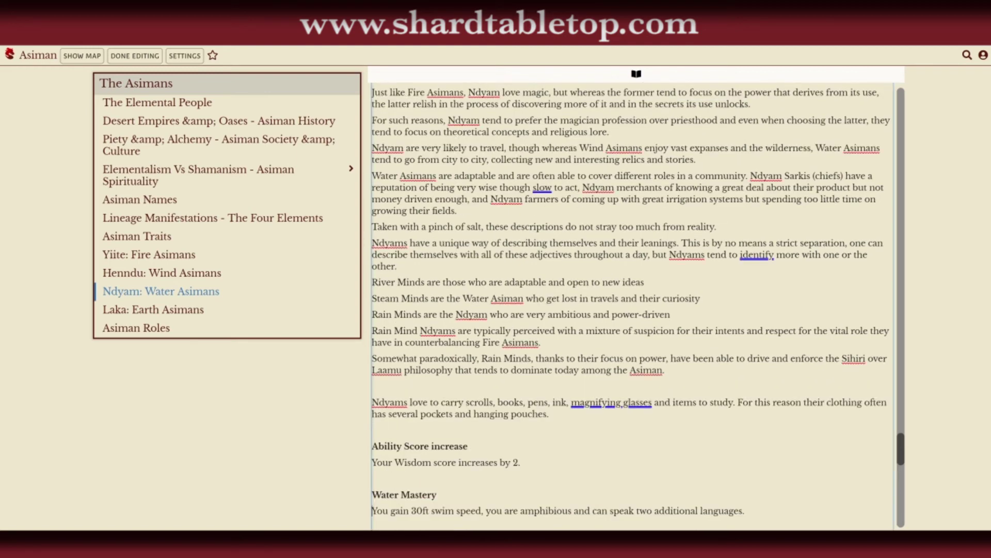
drag(372, 510, 744, 510)
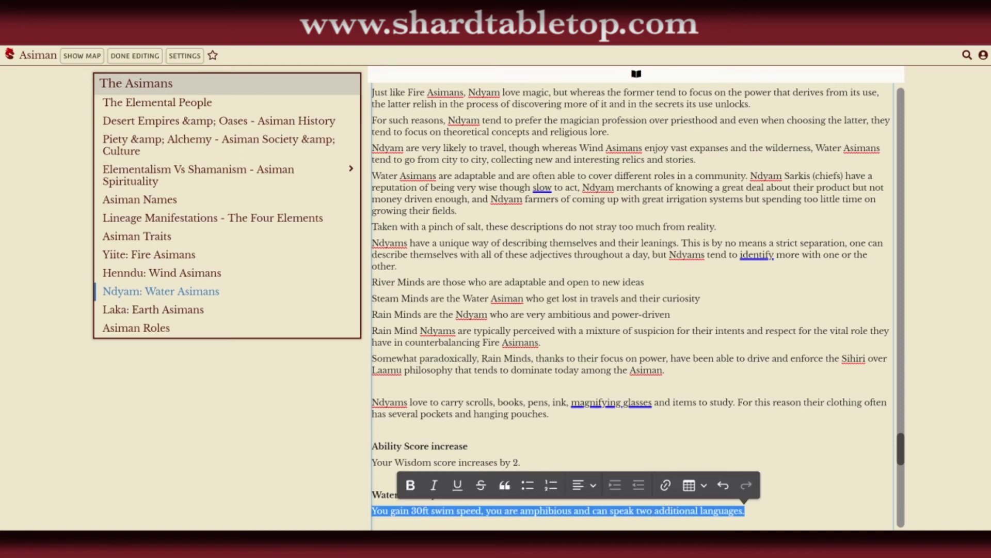
key(BackSpace)
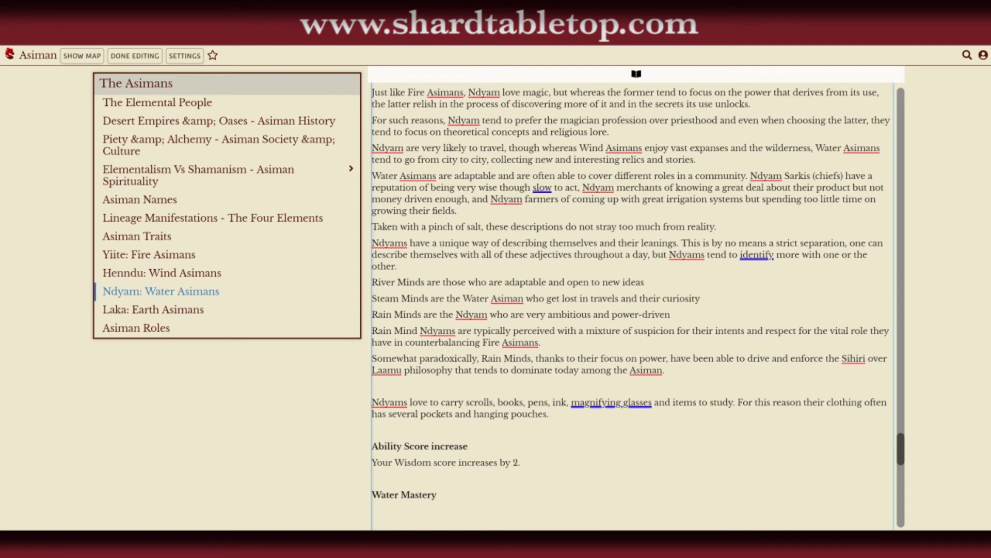
Delete the Water Mastery heading, the Ability Score increase heading with its Wisdom sentence, and the surrounding blank lines from the Ndyam: Water Asimans section
key(BackSpace)
key(BackSpace)
key(BackSpace)
key(BackSpace)
key(BackSpace)
key(BackSpace)
key(BackSpace)
key(BackSpace)
key(BackSpace)
key(BackSpace)
key(BackSpace)
key(BackSpace)
key(BackSpace)
key(BackSpace)
key(BackSpace)
key(BackSpace)
key(BackSpace)
key(BackSpace)
key(BackSpace)
key(BackSpace)
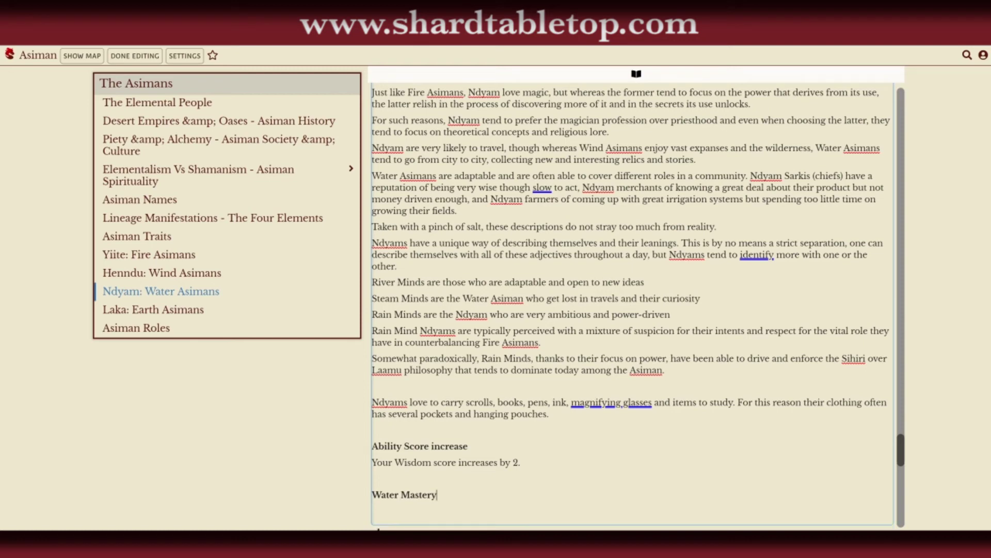
key(BackSpace)
key(BackSpace)
key(BackSpace)
key(BackSpace)
key(BackSpace)
key(BackSpace)
key(BackSpace)
key(BackSpace)
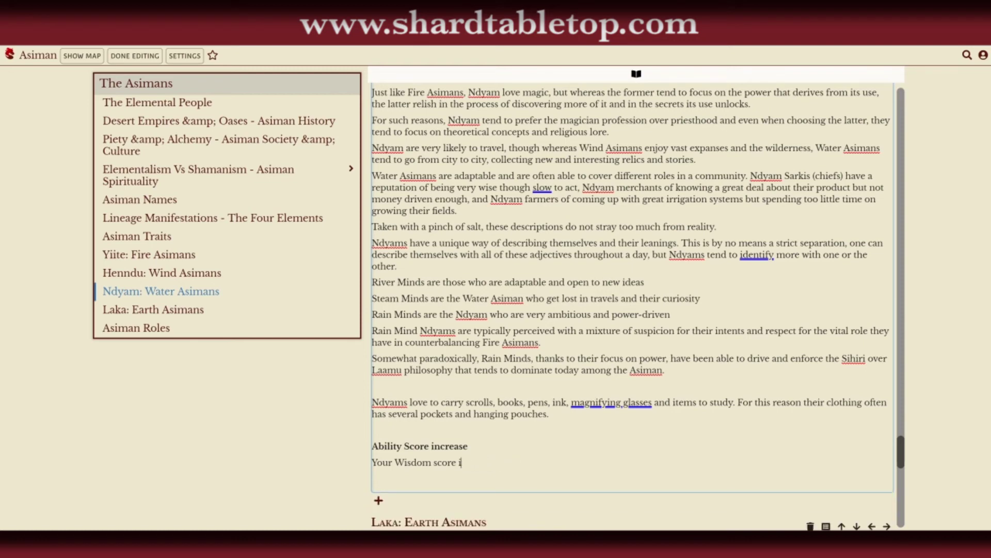
key(BackSpace)
key(BackSpace)
key(BackSpace)
key(BackSpace)
key(BackSpace)
key(BackSpace)
key(BackSpace)
key(BackSpace)
key(BackSpace)
key(BackSpace)
key(BackSpace)
key(BackSpace)
key(BackSpace)
key(BackSpace)
key(BackSpace)
key(BackSpace)
key(BackSpace)
key(BackSpace)
key(BackSpace)
key(BackSpace)
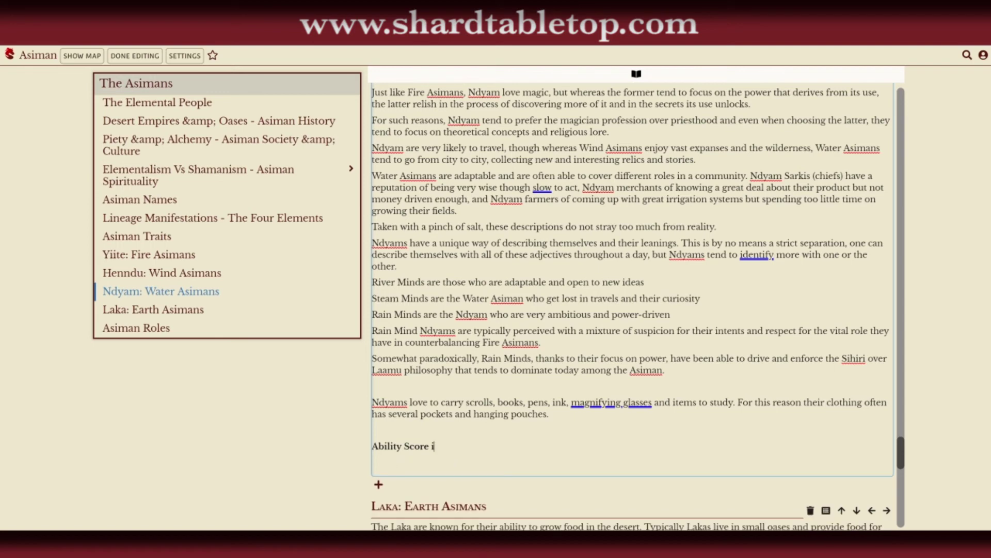
key(BackSpace)
key(BackSpace)
key(BackSpace)
key(BackSpace)
key(BackSpace)
key(BackSpace)
key(BackSpace)
key(BackSpace)
key(BackSpace)
key(BackSpace)
key(BackSpace)
key(BackSpace)
key(BackSpace)
key(BackSpace)
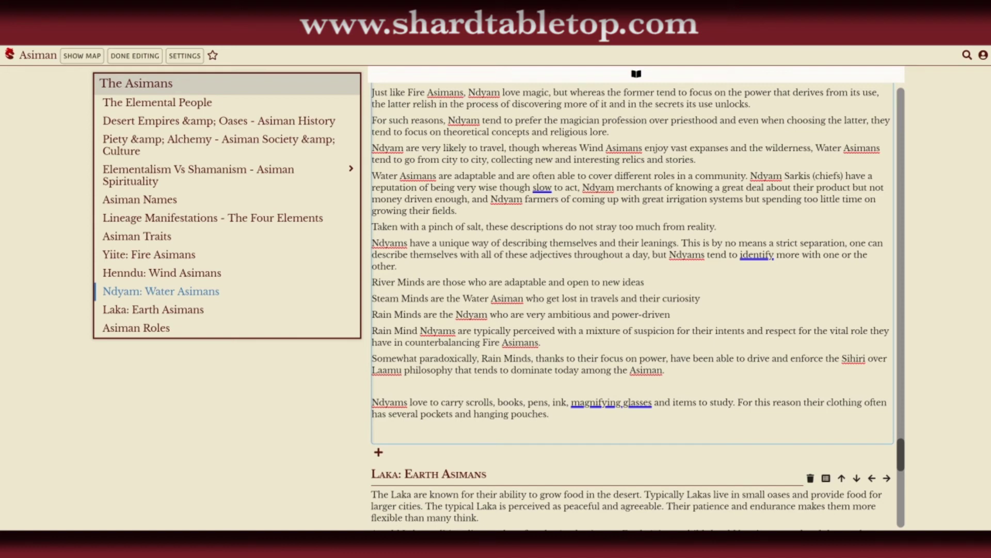
key(BackSpace)
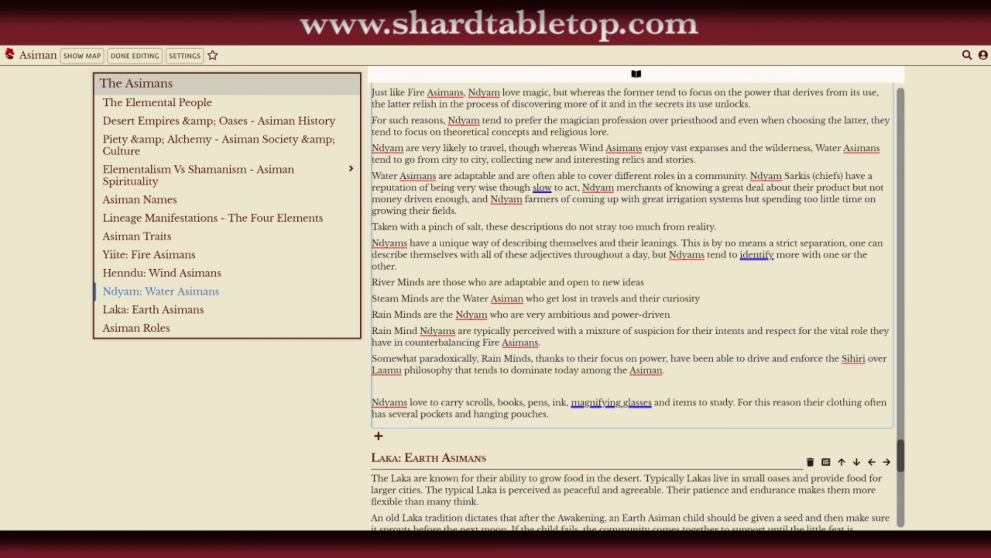
key(BackSpace)
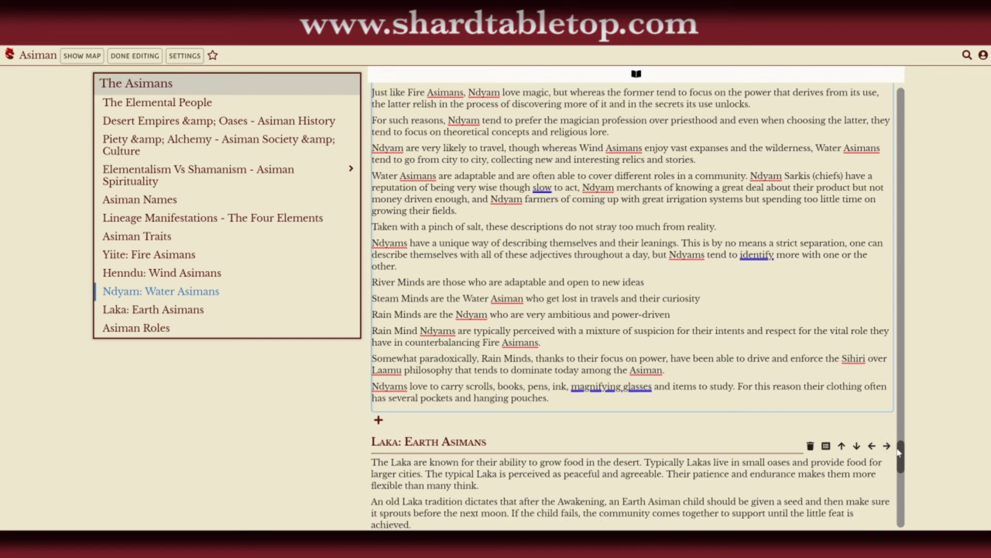
Start a new race from the Races content type for the Ndyam: Water Asimans section
drag(903, 458, 903, 432)
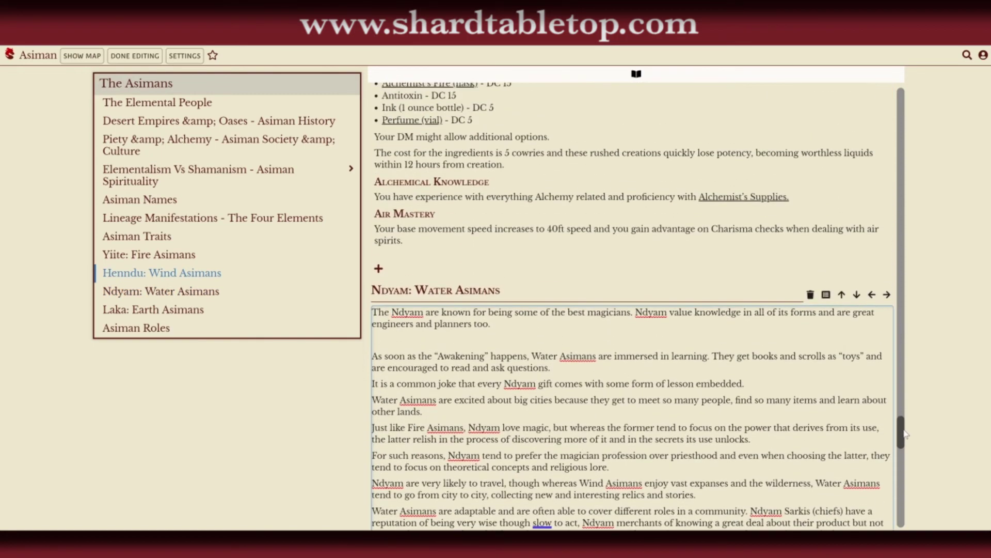
click(825, 296)
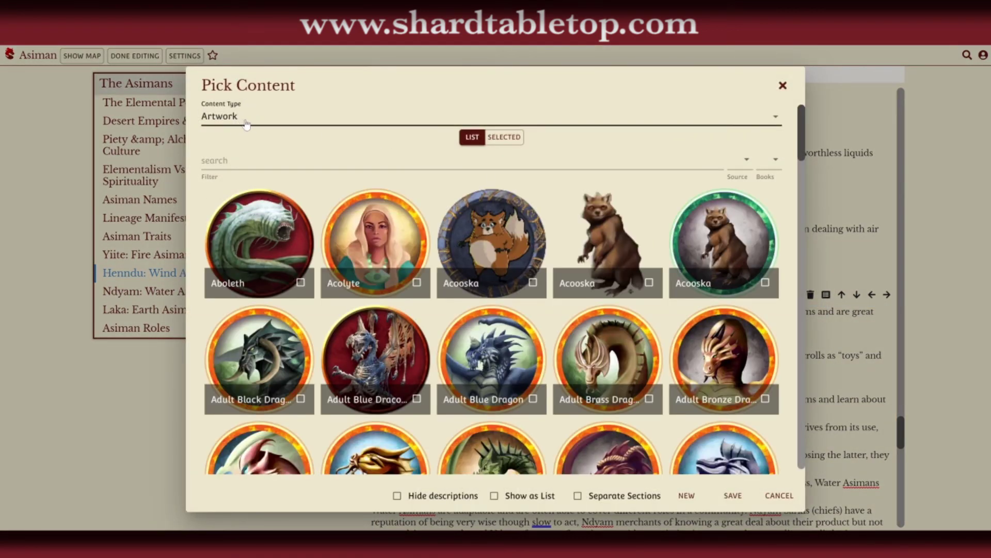
click(247, 124)
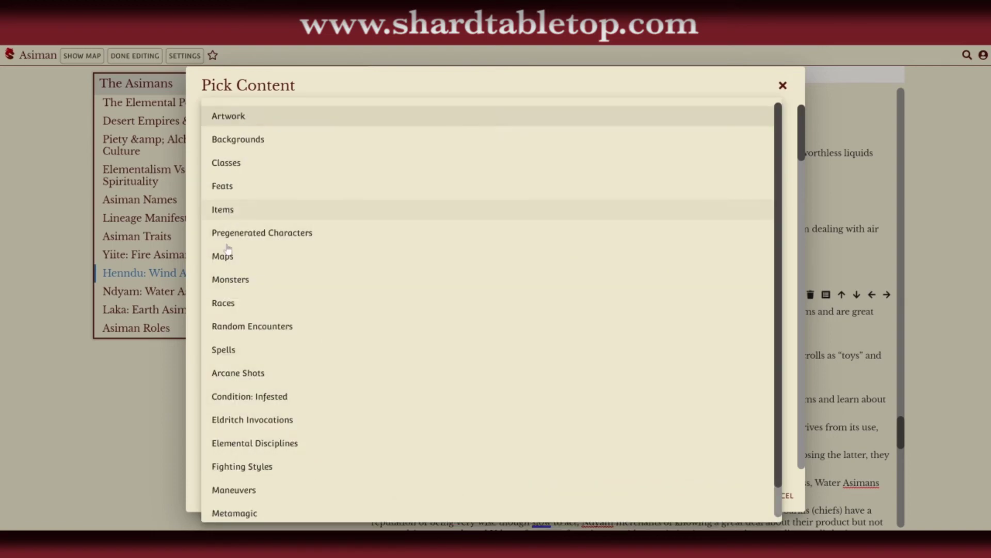
click(225, 303)
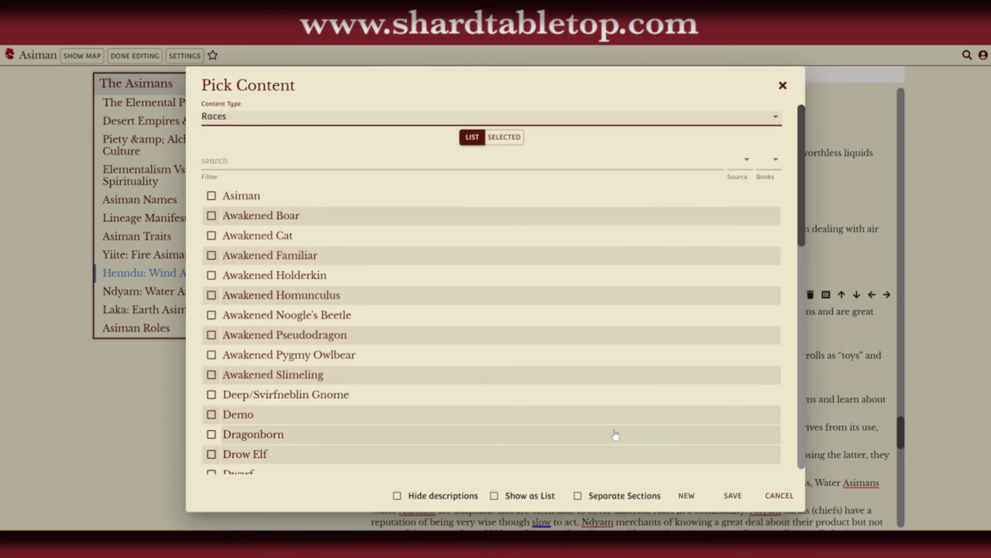
click(687, 496)
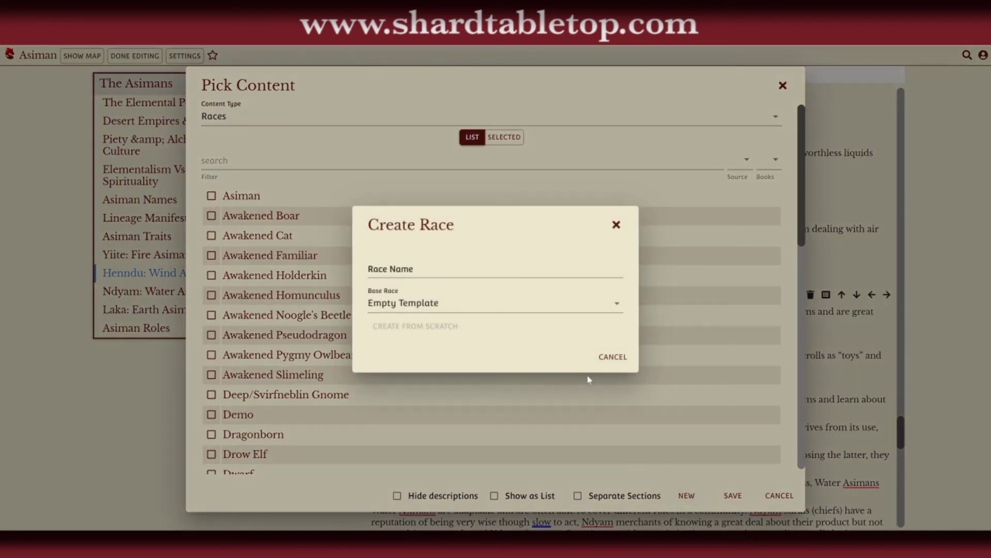
Name the race Ndyam (Water Asiman), choose Asiman as the base race, and create it as a subrace based on Asiman
click(400, 266)
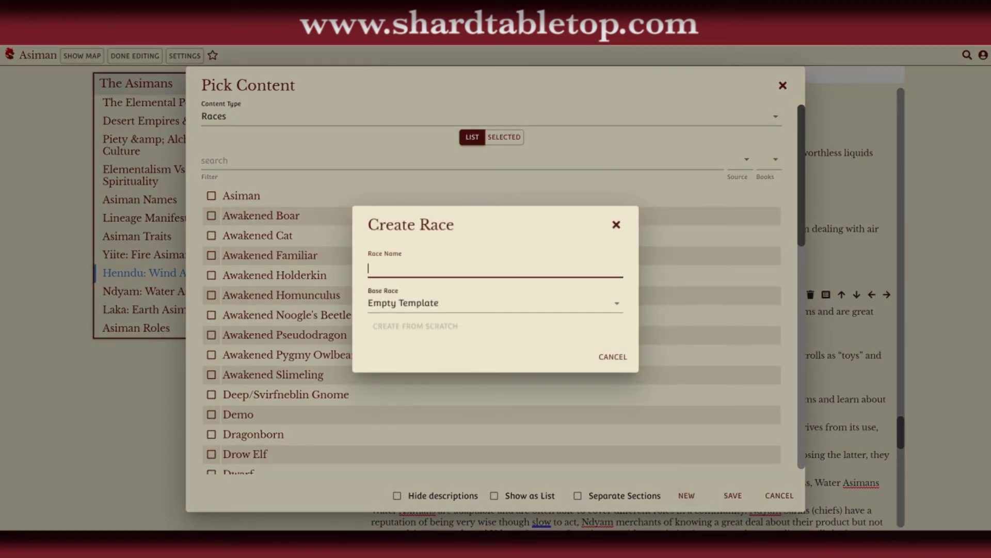
text(Ndyam)
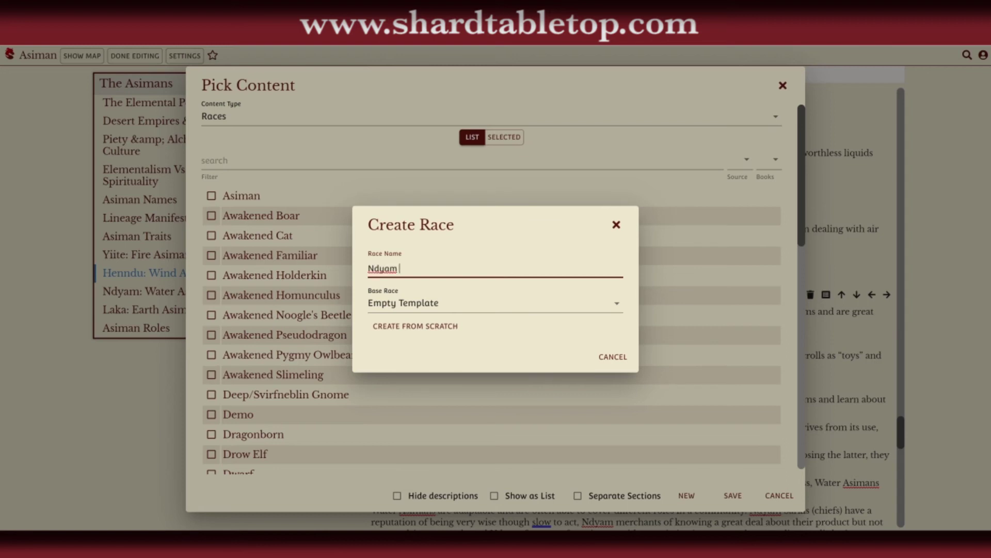
text( (Water)
text( S)
text(AS)
text(iman)
click(430, 308)
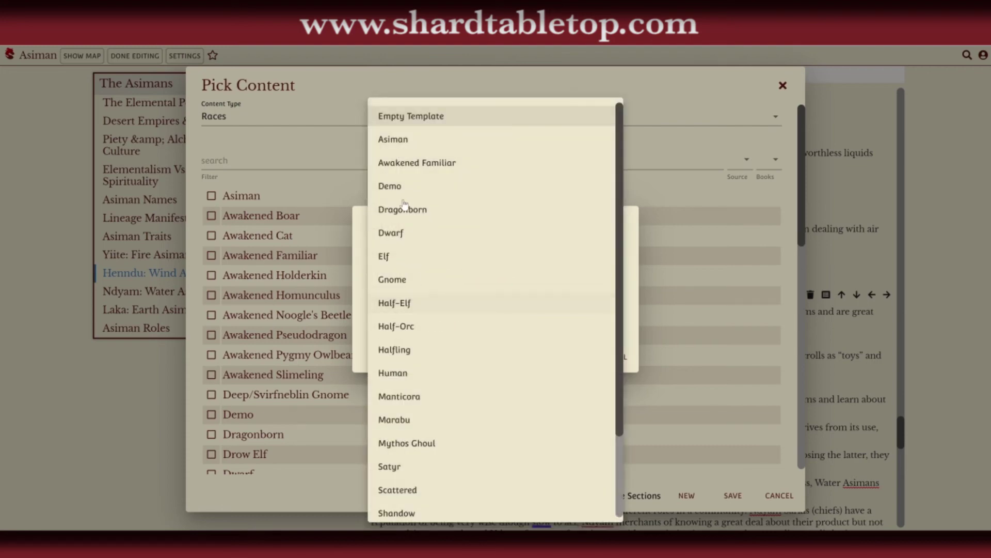
click(406, 149)
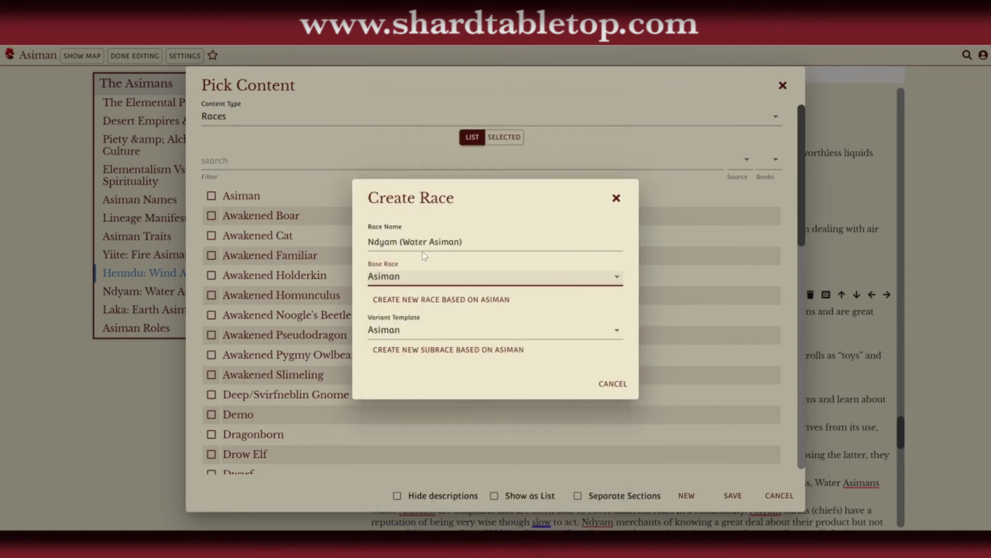
click(422, 355)
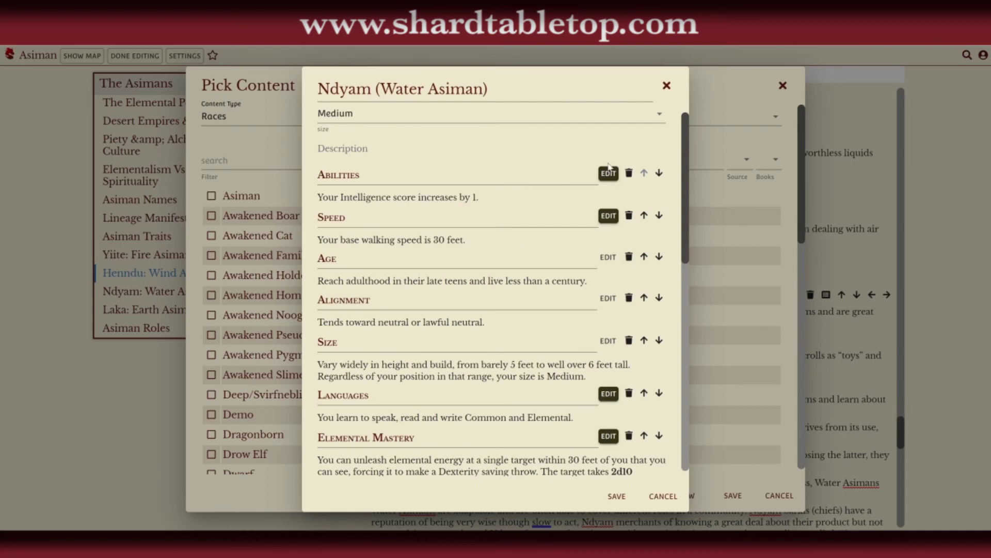
Set the Wisdom modifier to +2 in the subrace's Abilities feature and save the feature
click(609, 174)
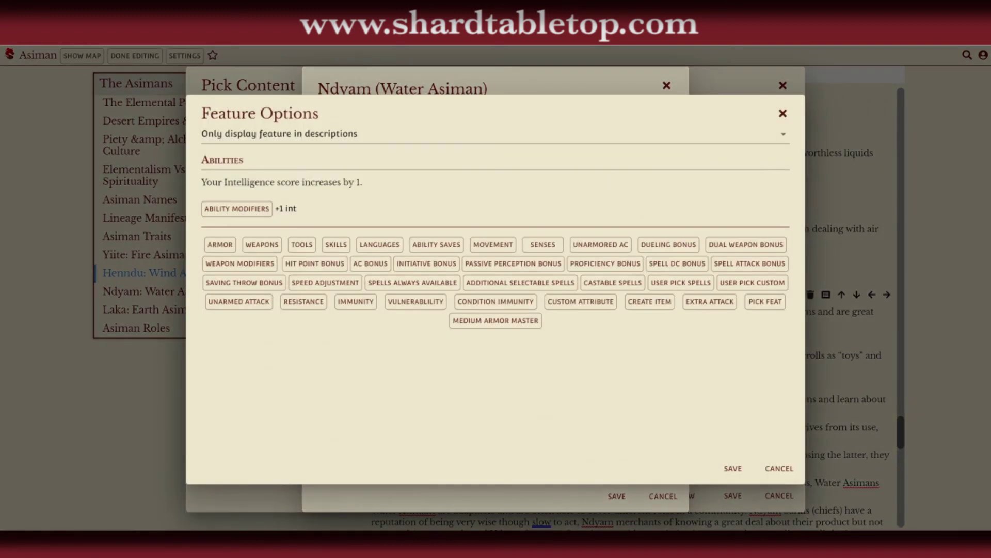
click(230, 211)
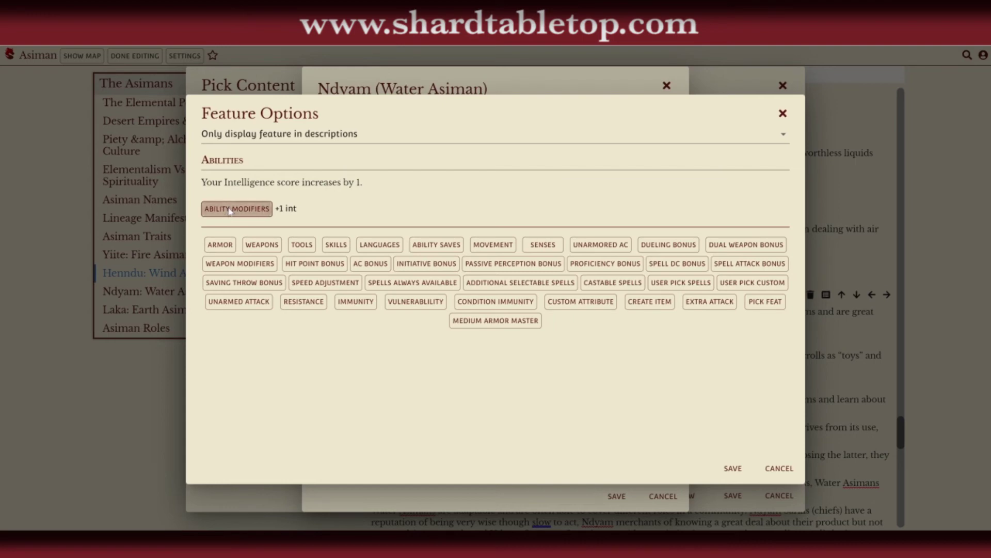
click(548, 260)
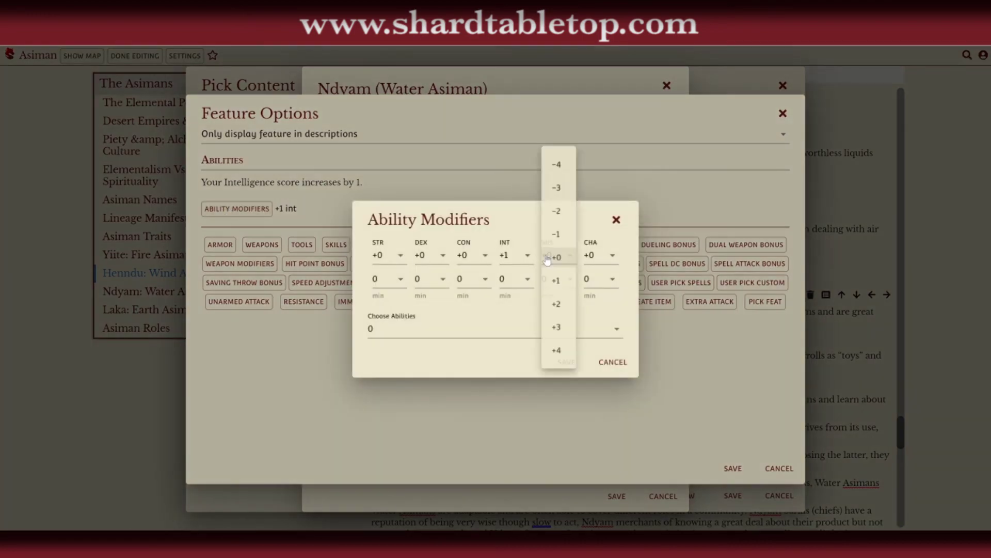
click(558, 304)
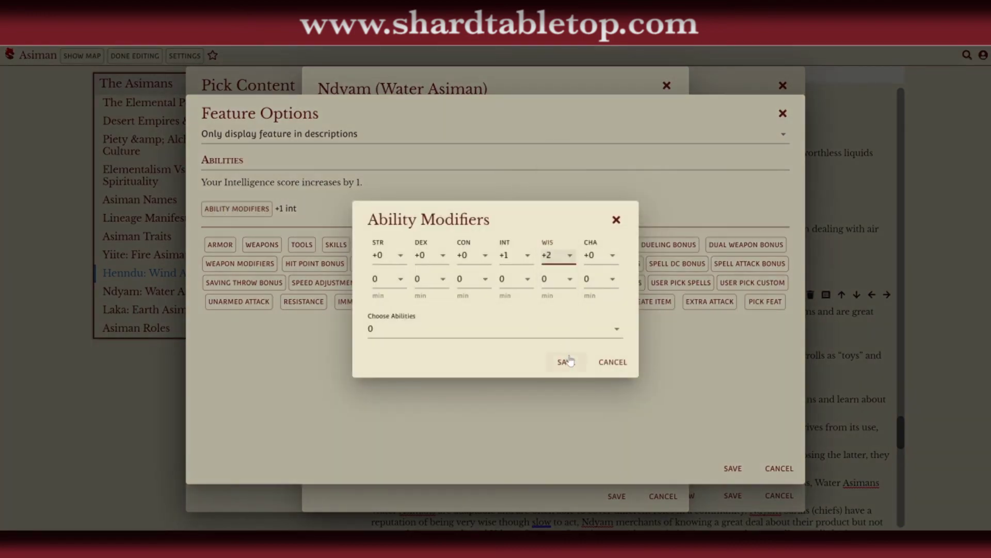
click(568, 361)
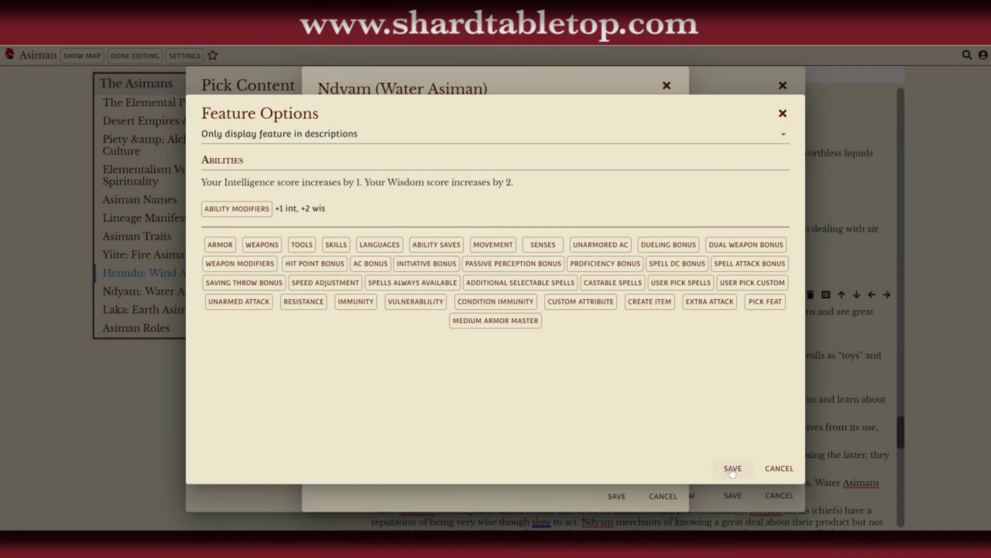
click(733, 469)
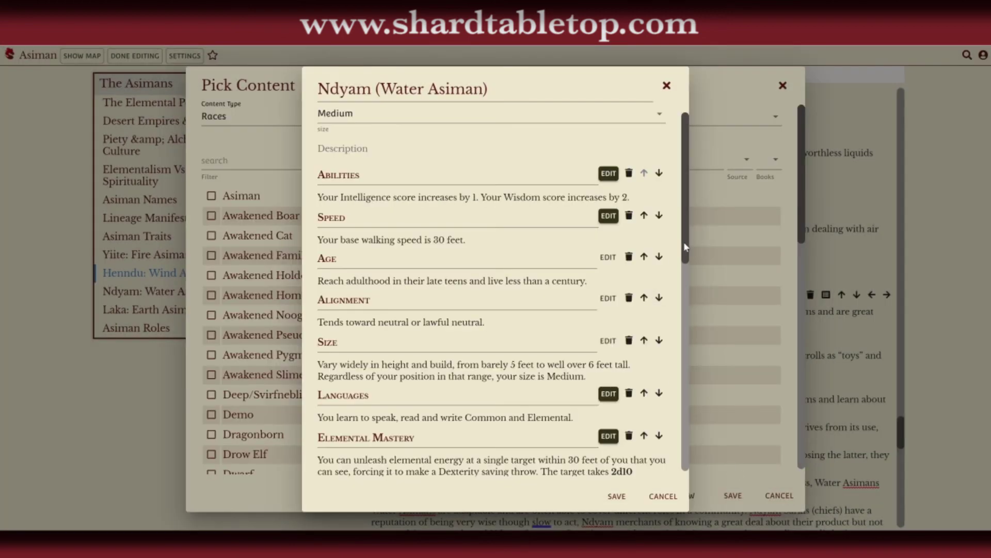
Add a feature named Water Mastery described as "You gain 30ft swim speed, you are amphibious and can speak two additional languages."
drag(686, 247, 693, 452)
click(345, 381)
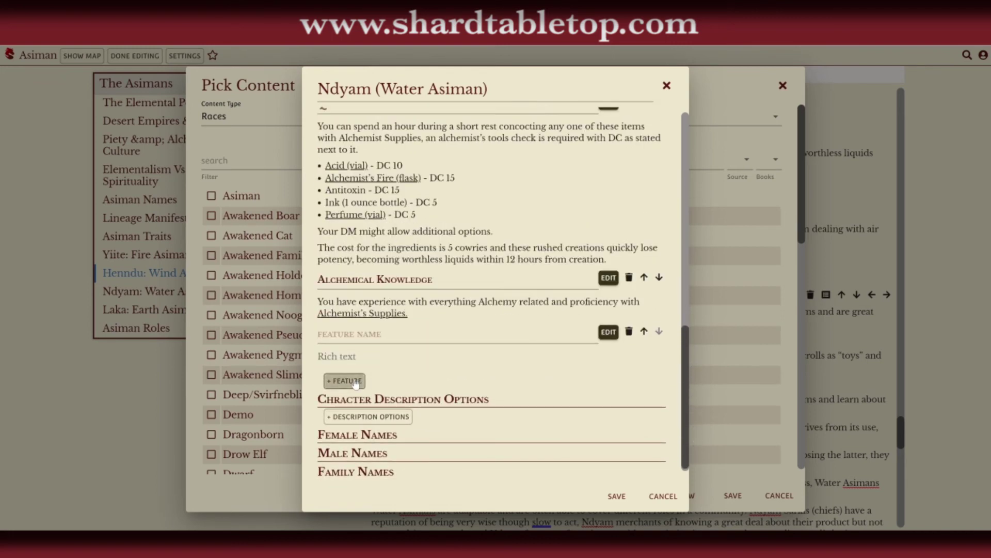
text(W)
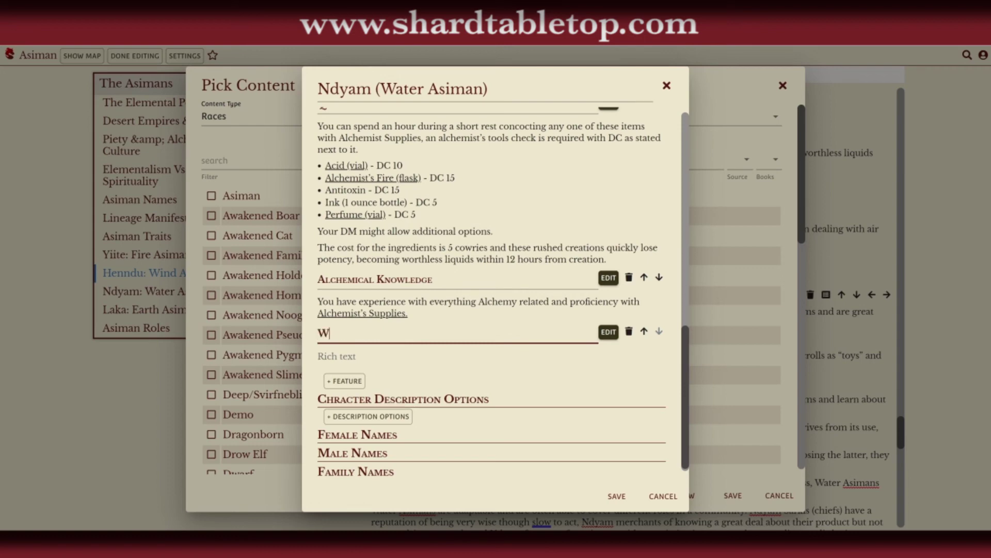
text(ater Mastery)
key(Tab)
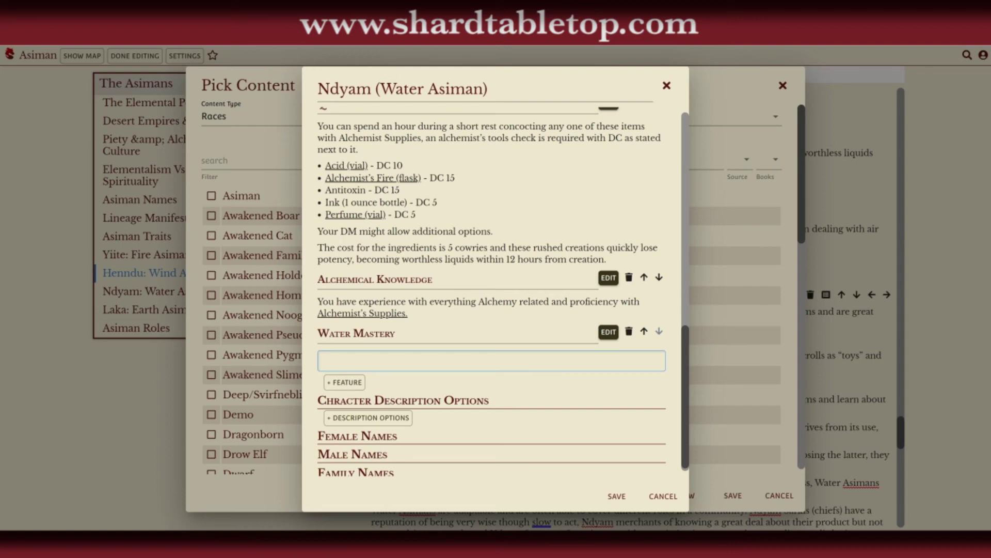
text(You gain 30ft swim speed, you are amphibious and can speak two additional languages.)
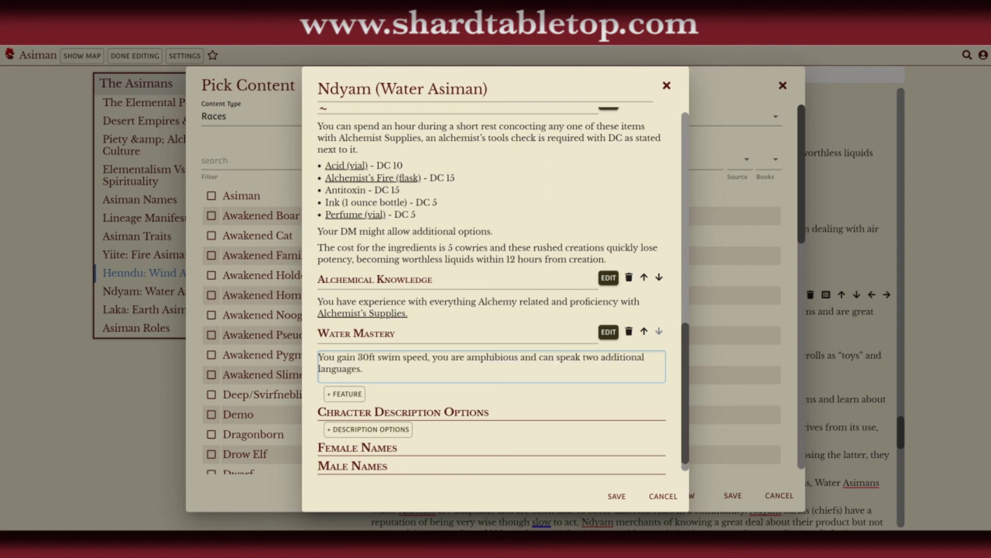
Give the Water Mastery feature a swim speed of 30 ft
click(610, 336)
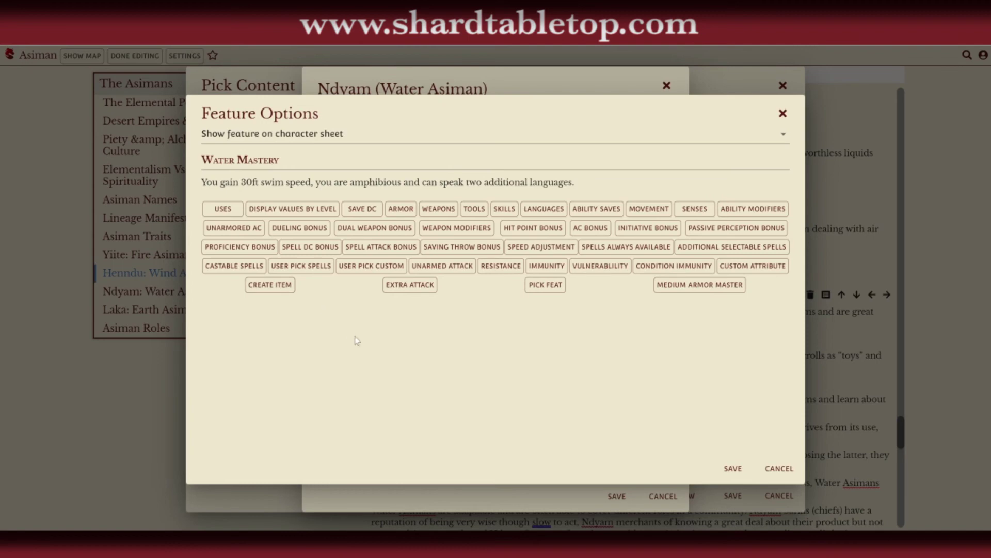
click(640, 206)
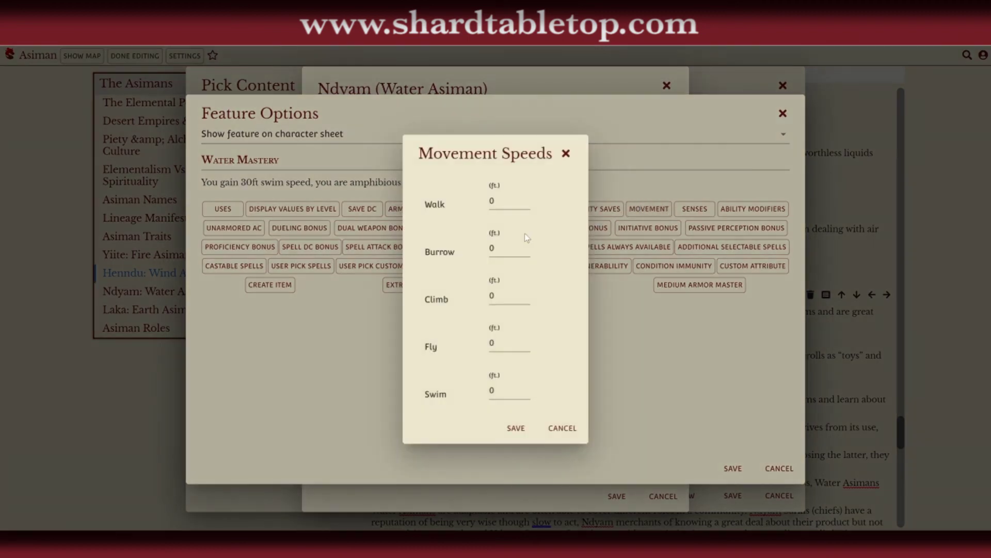
click(490, 395)
text(3)
click(516, 428)
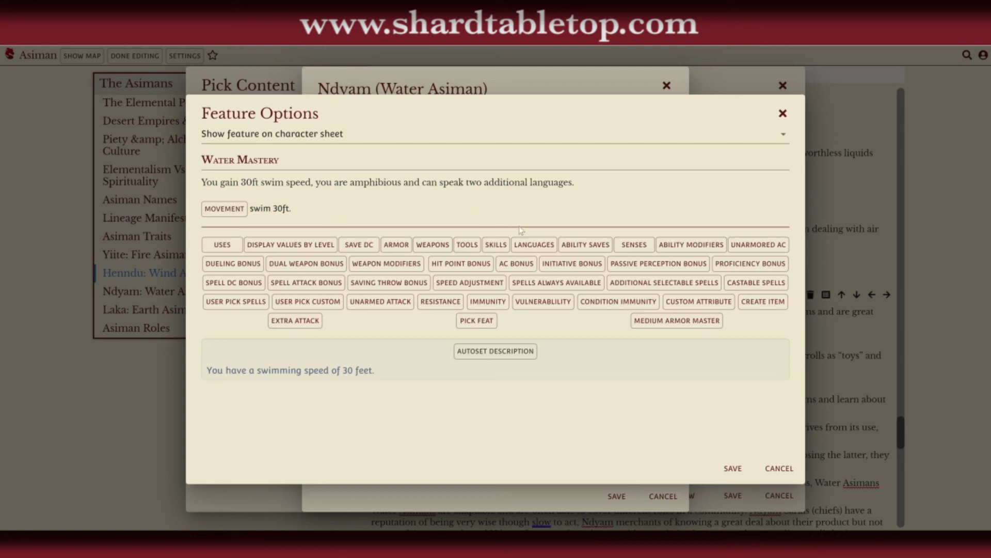
Add a language option to Water Mastery with the type any 2
click(530, 244)
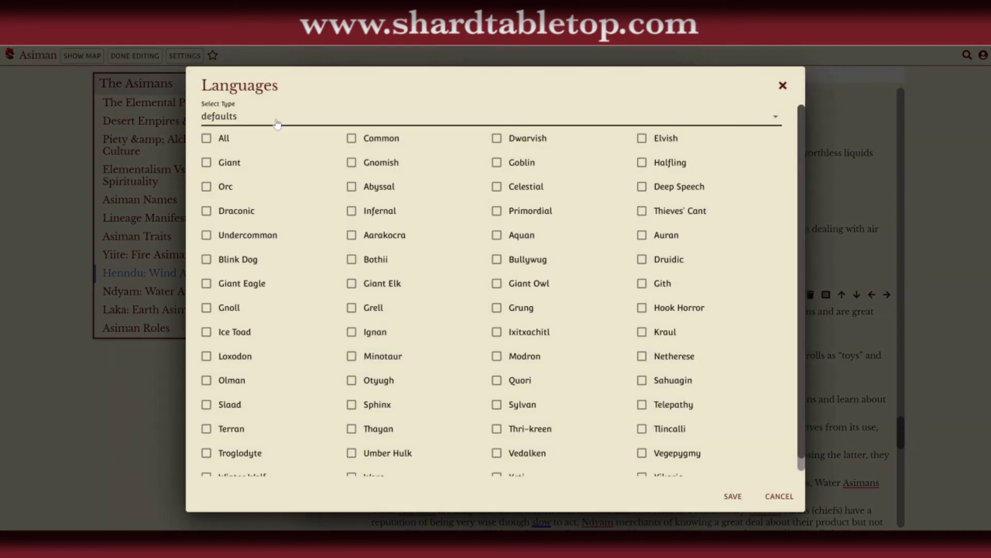
click(278, 123)
click(245, 169)
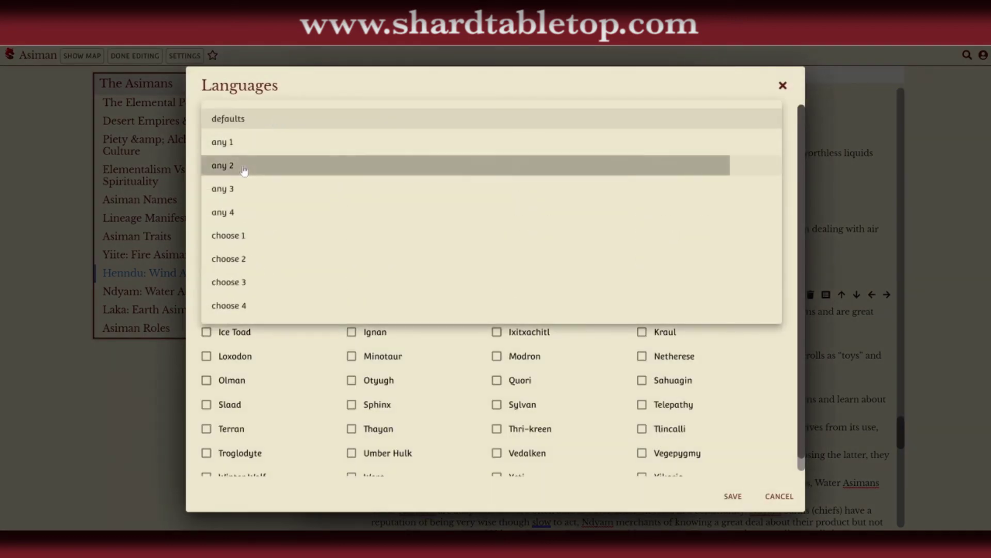
click(733, 496)
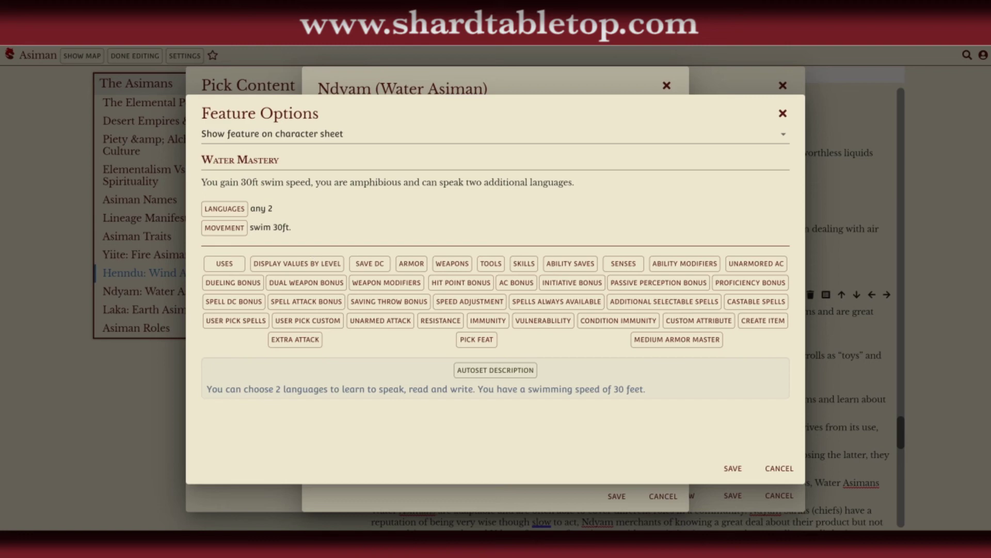
Save the Water Mastery feature, the Ndyam (Water Asiman) subrace and the content block in the Ndyam section
click(732, 469)
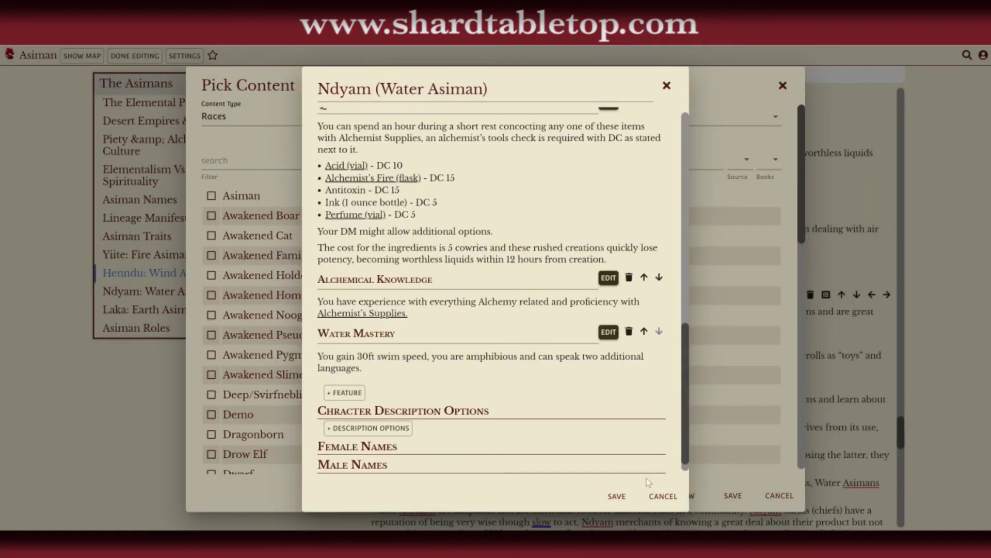
click(622, 500)
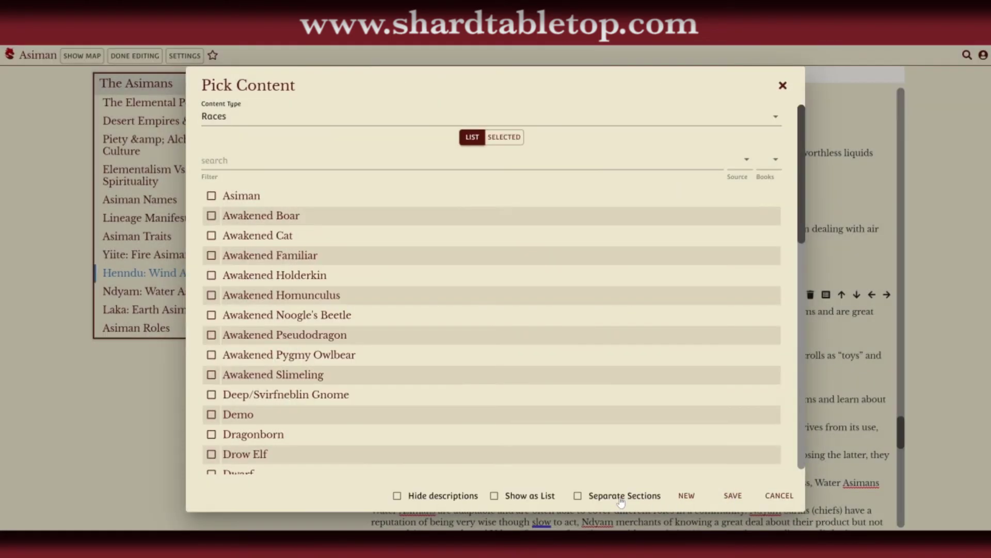
click(733, 495)
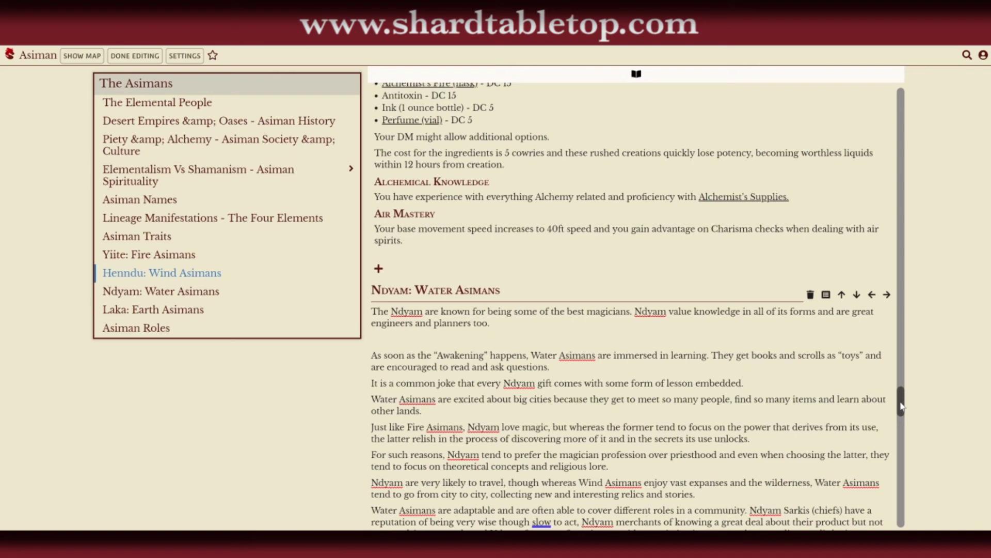
Remove the Earth Mastery description paragraph from the end of the Laka: Earth Asimans text
drag(901, 406, 905, 482)
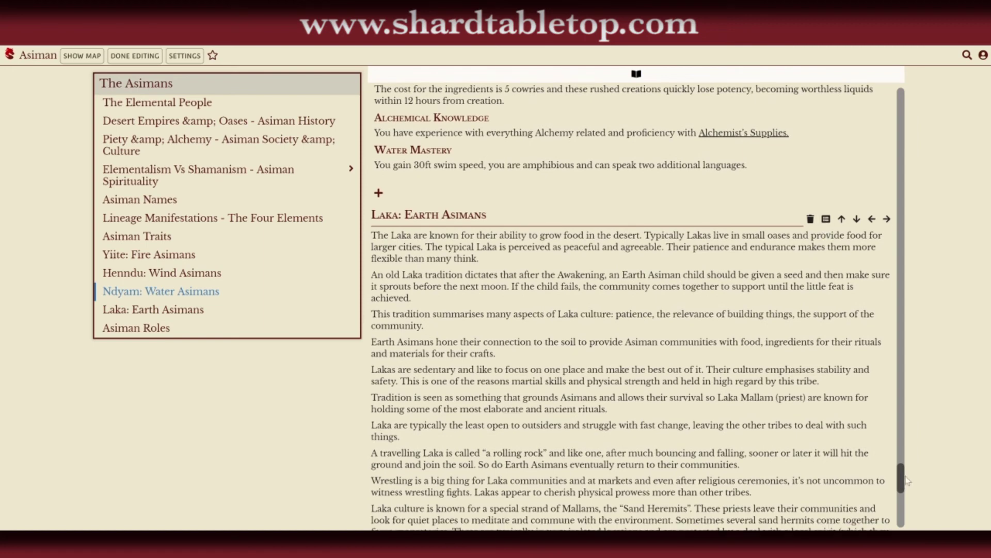
drag(903, 482, 904, 494)
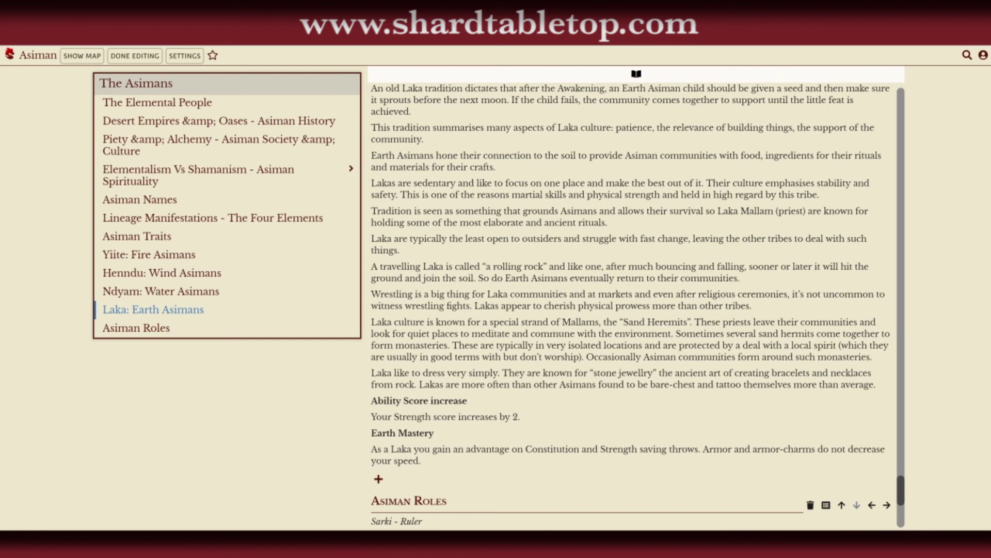
click(372, 449)
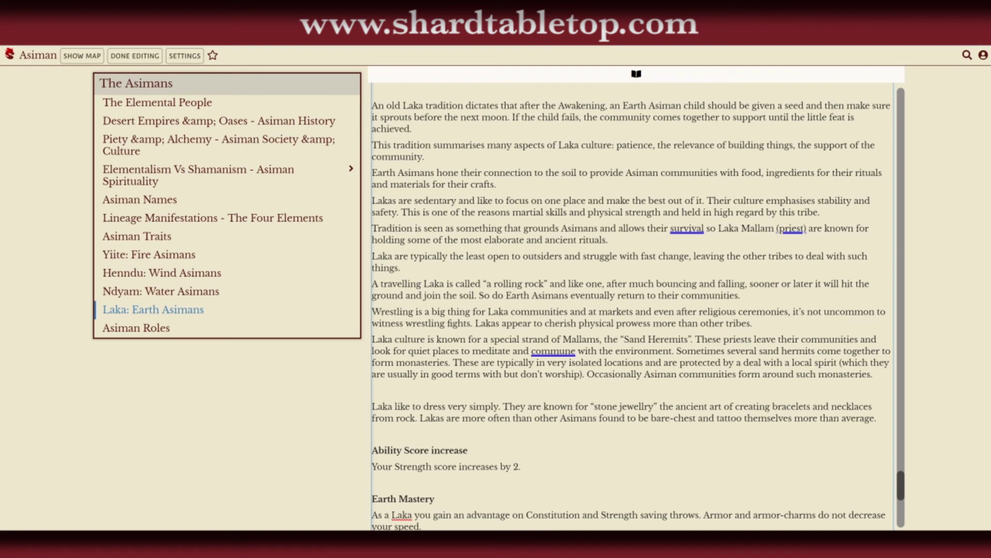
mouse_move(379, 514)
mouse_down()
mouse_move(413, 525)
mouse_move(432, 510)
mouse_move(421, 526)
mouse_move(366, 515)
mouse_up()
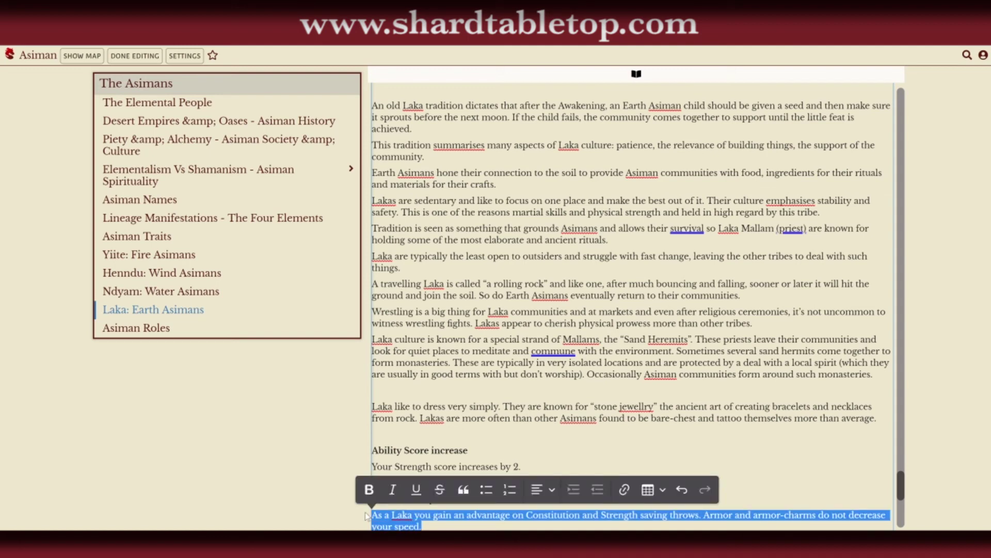
key(BackSpace)
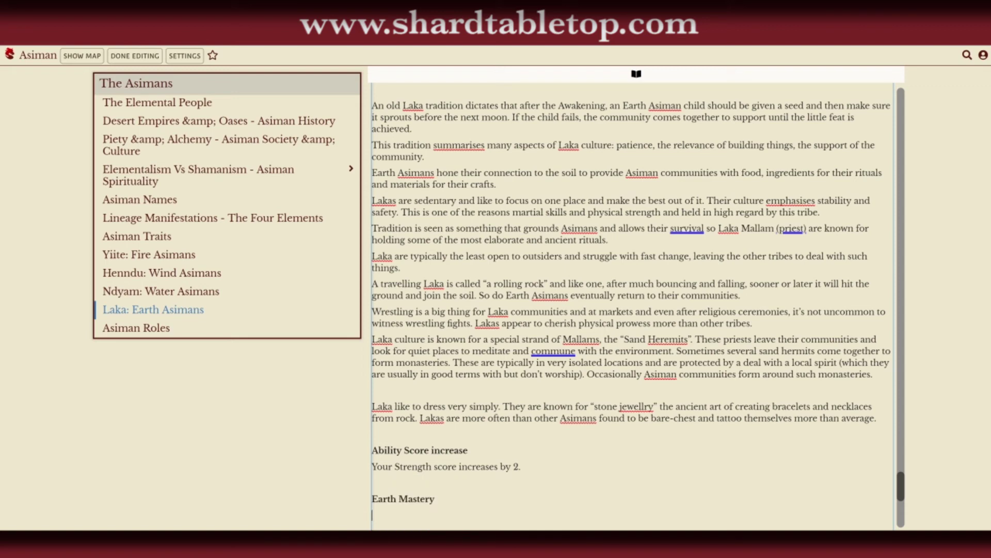
Delete the Earth Mastery heading, the Ability Score increase text and the surplus blank lines around the final paragraph of the Laka section
key(BackSpace)
key(BackSpace)
key(BackSpace)
key(BackSpace)
key(BackSpace)
key(BackSpace)
key(BackSpace)
key(BackSpace)
key(BackSpace)
key(BackSpace)
key(BackSpace)
key(BackSpace)
key(BackSpace)
key(BackSpace)
key(BackSpace)
key(BackSpace)
key(BackSpace)
key(BackSpace)
key(BackSpace)
key(BackSpace)
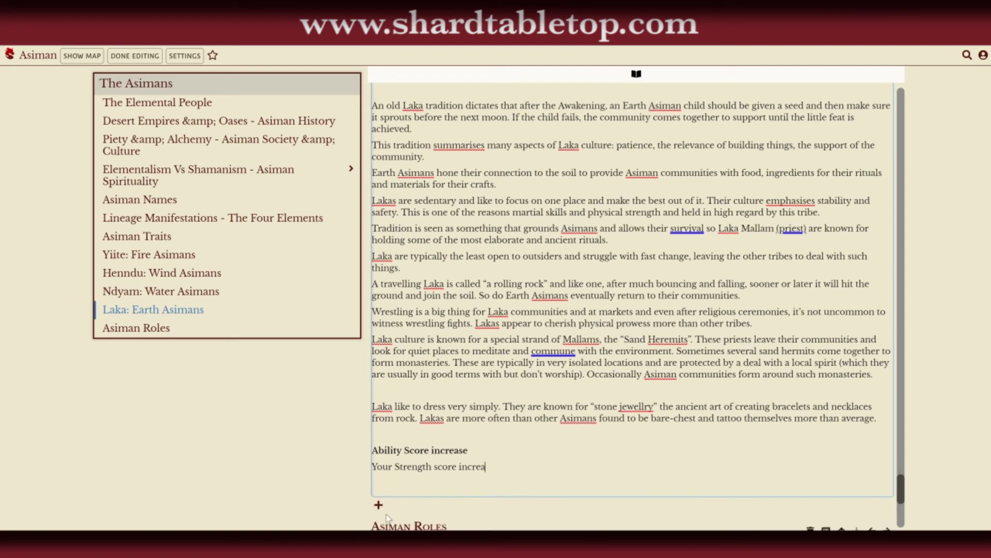
key(BackSpace)
key(BackSpace)
key(BackSpace)
key(BackSpace)
key(BackSpace)
key(BackSpace)
key(BackSpace)
key(BackSpace)
key(BackSpace)
key(BackSpace)
key(BackSpace)
key(BackSpace)
key(BackSpace)
key(BackSpace)
key(BackSpace)
key(BackSpace)
key(BackSpace)
key(BackSpace)
key(BackSpace)
key(BackSpace)
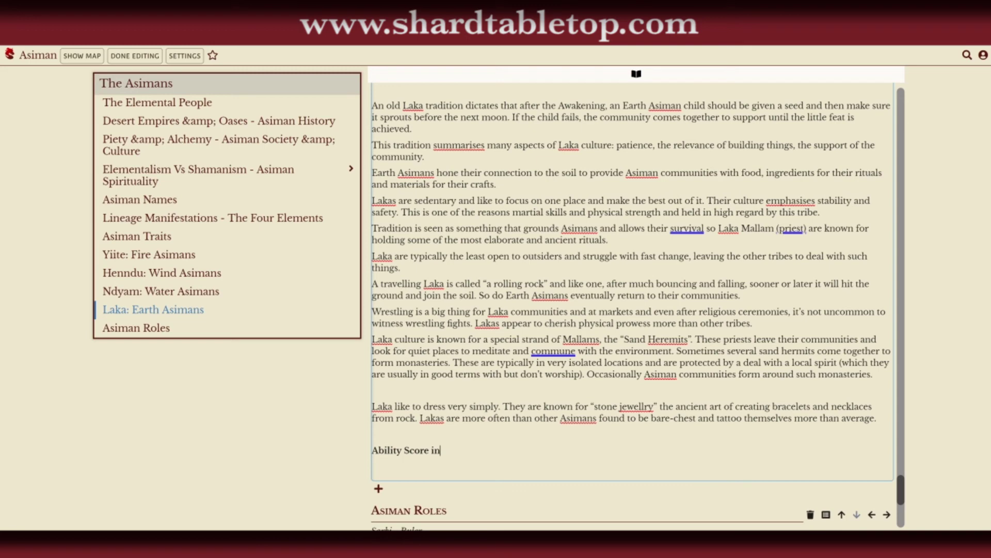
key(BackSpace)
key(BackSpace)
key(BackSpace)
key(BackSpace)
key(BackSpace)
key(BackSpace)
key(BackSpace)
key(BackSpace)
key(BackSpace)
key(BackSpace)
key(BackSpace)
key(BackSpace)
key(BackSpace)
key(BackSpace)
key(BackSpace)
key(BackSpace)
key(BackSpace)
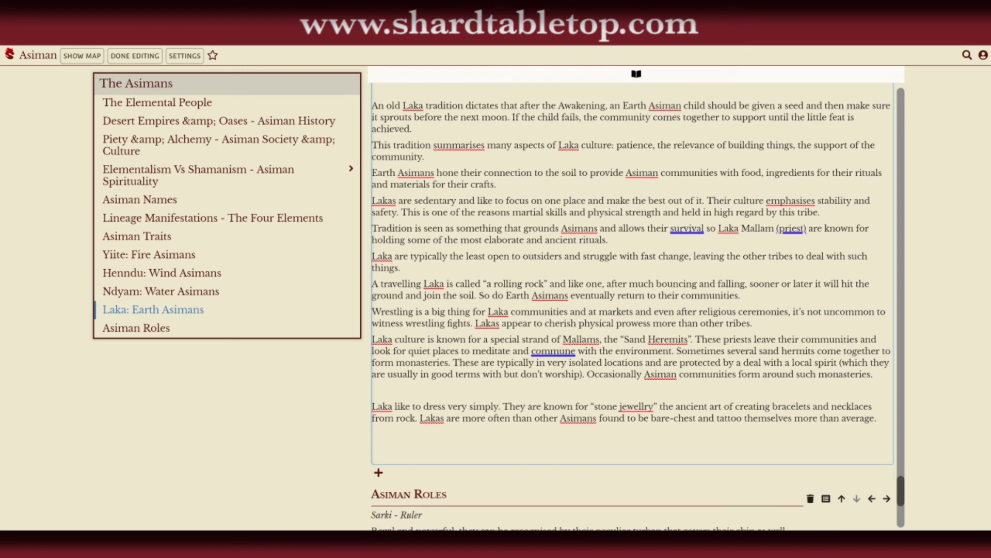
key(BackSpace)
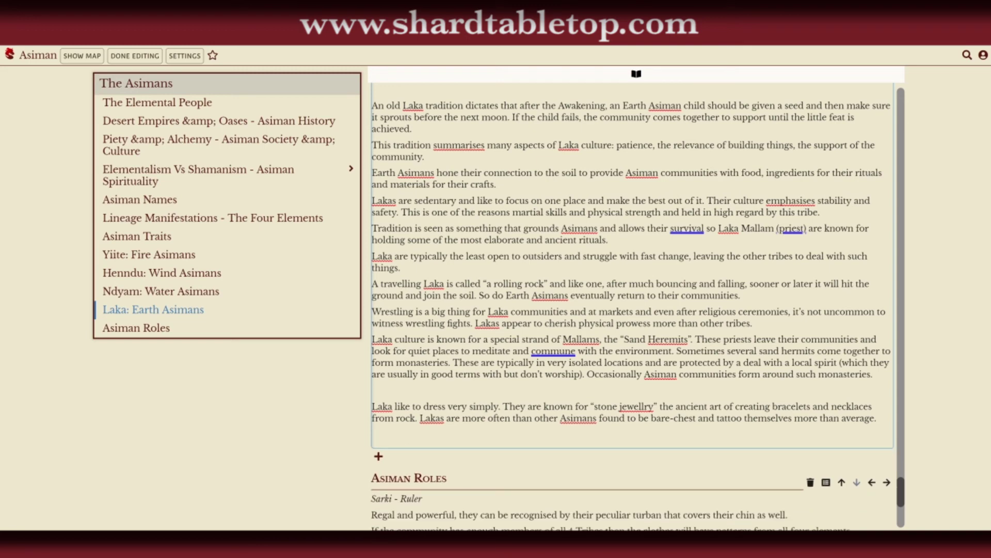
key(BackSpace)
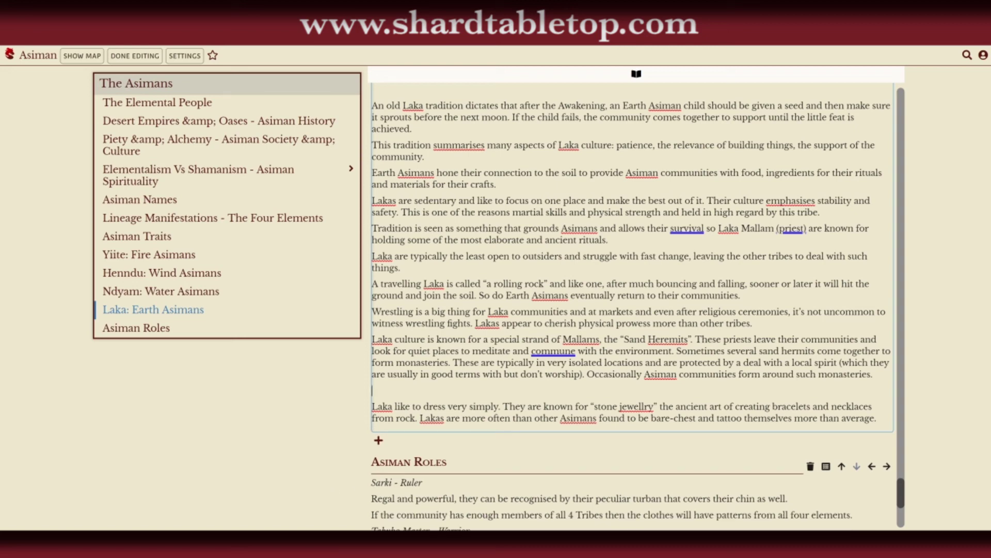
key(BackSpace)
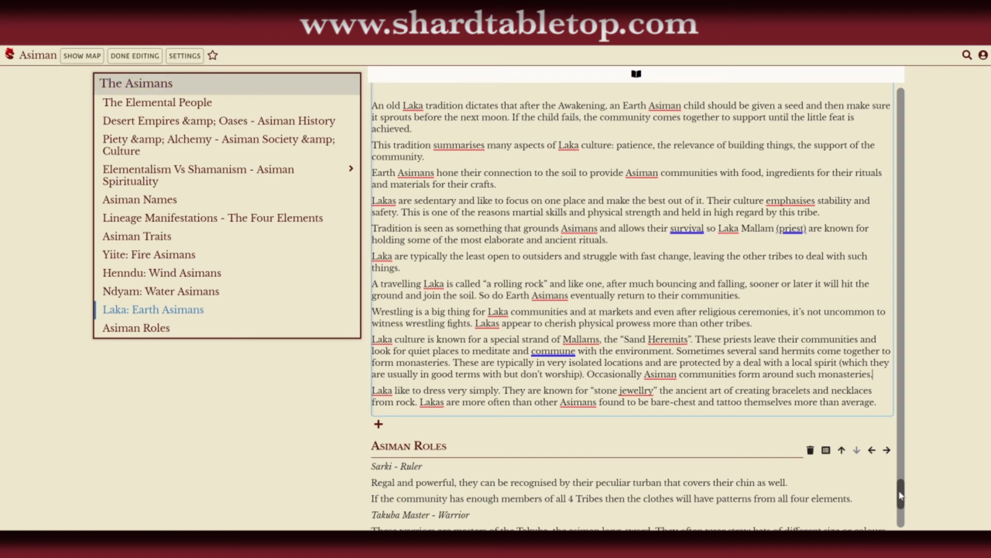
Create a race content entry for the Laka section: a new subrace named Laka (Earth Asiman) based on Asiman
scroll(901, 496, up, 3)
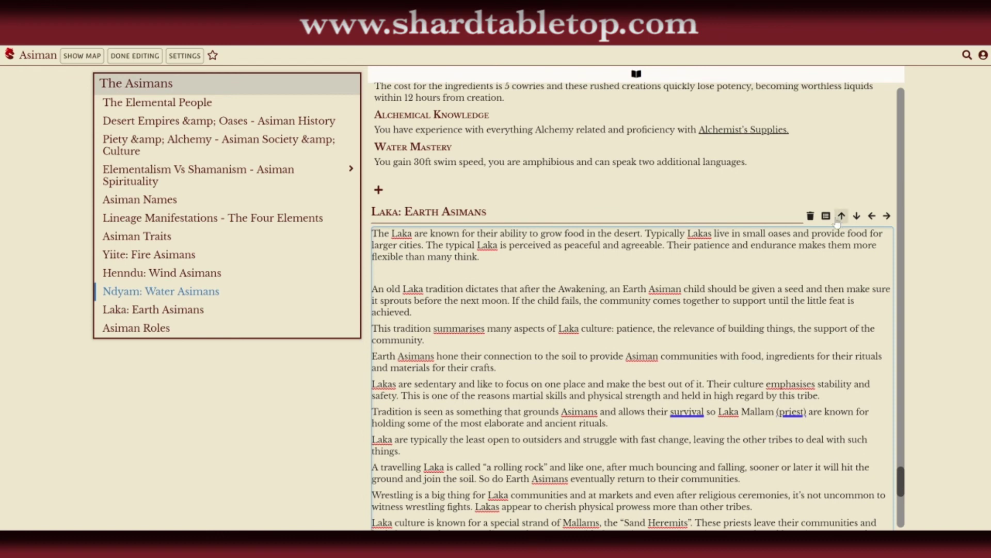
click(827, 216)
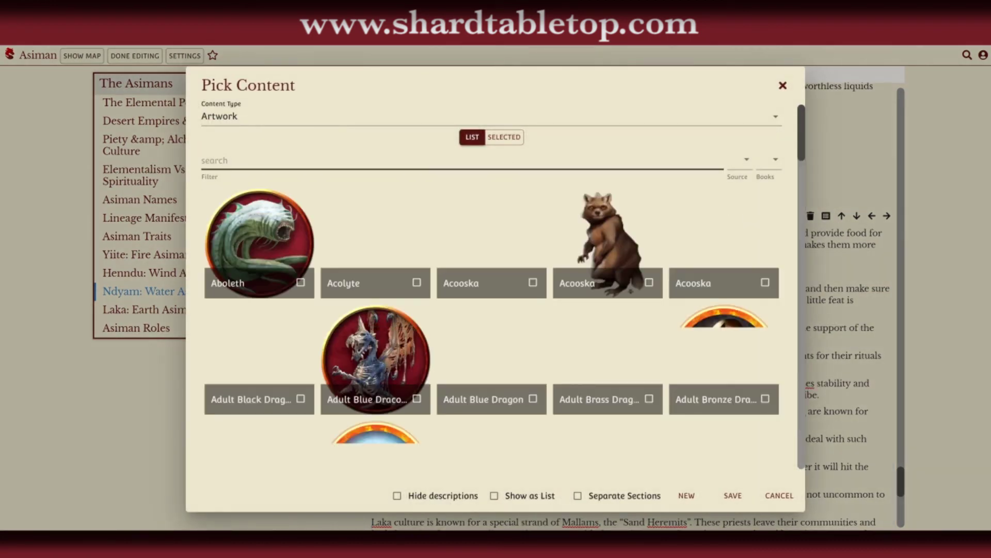
click(330, 120)
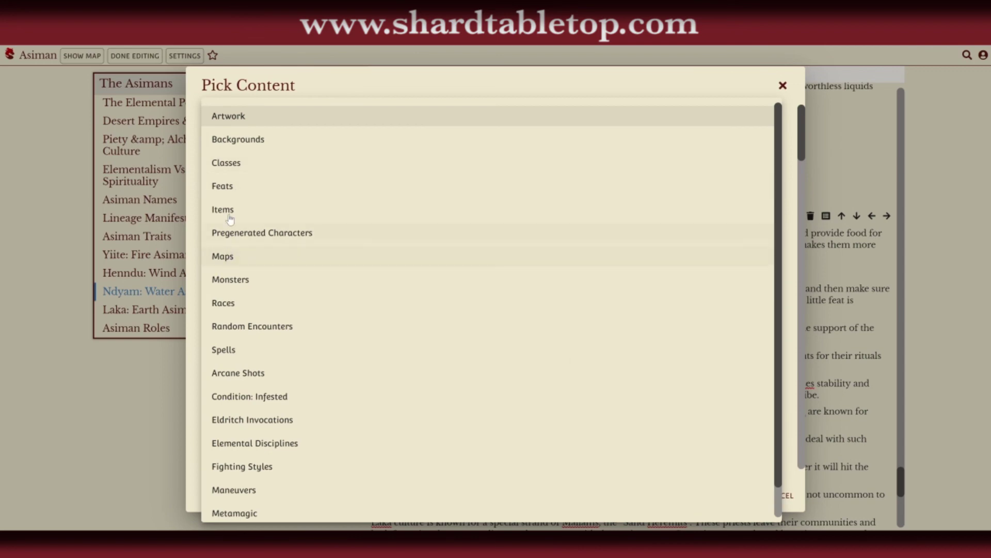
click(232, 303)
click(688, 496)
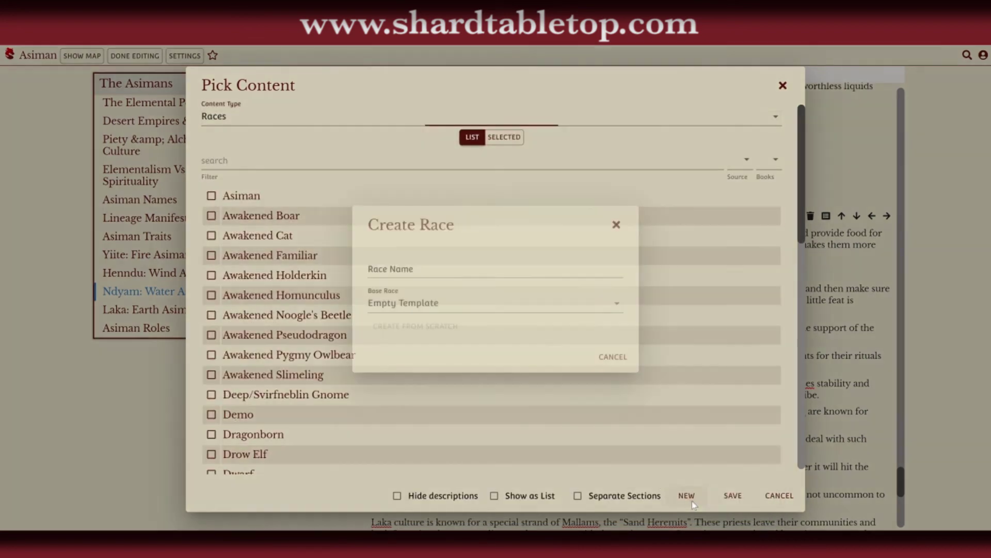
click(486, 269)
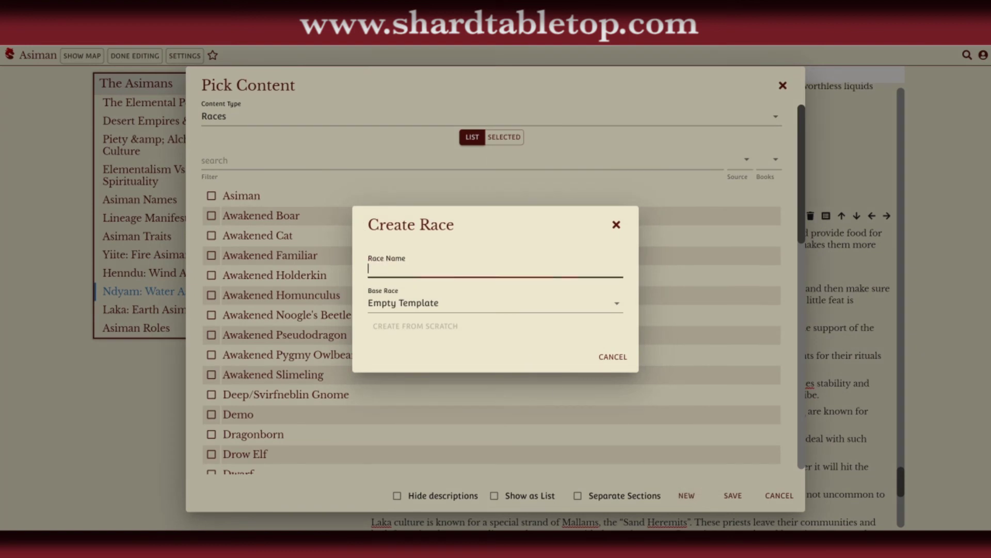
text(La)
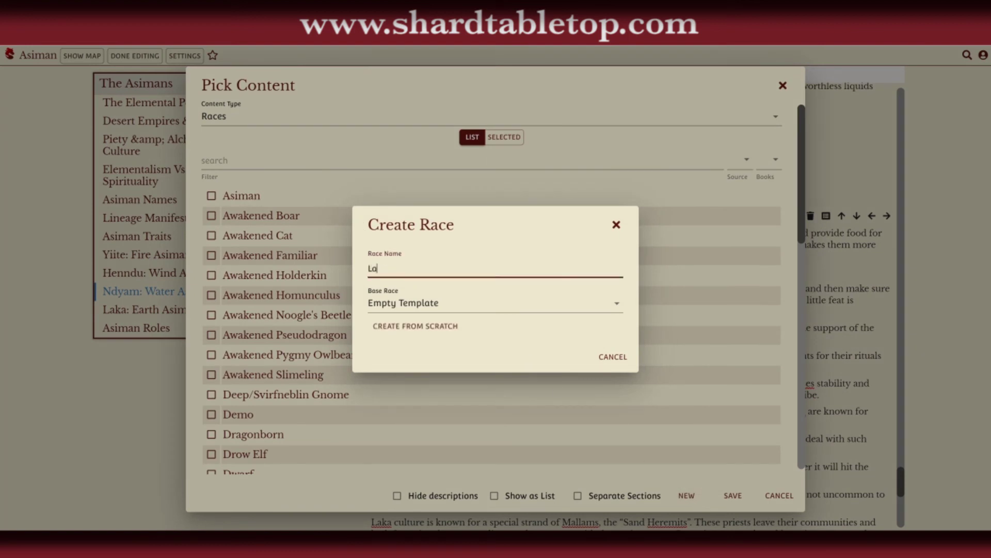
text(ka (Earth SAsiman))
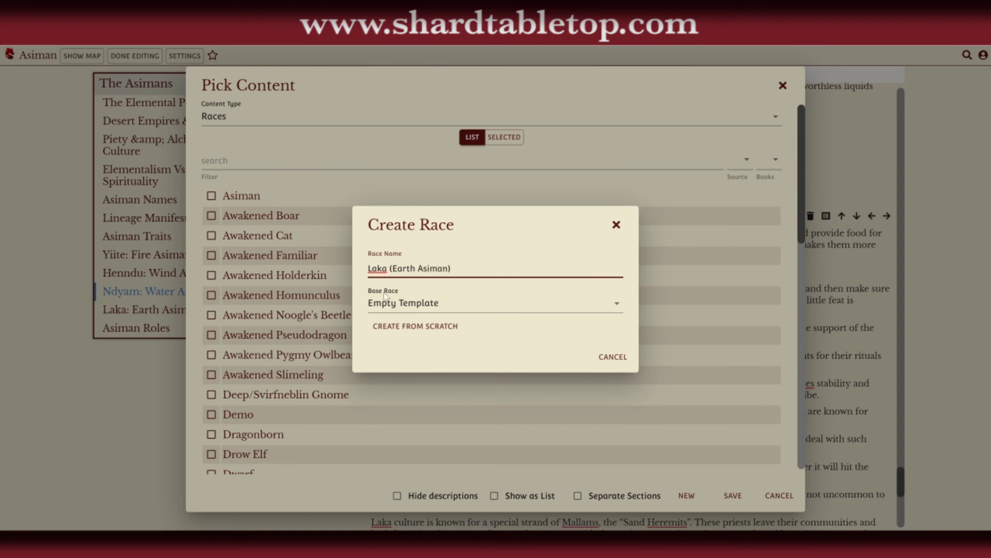
click(384, 310)
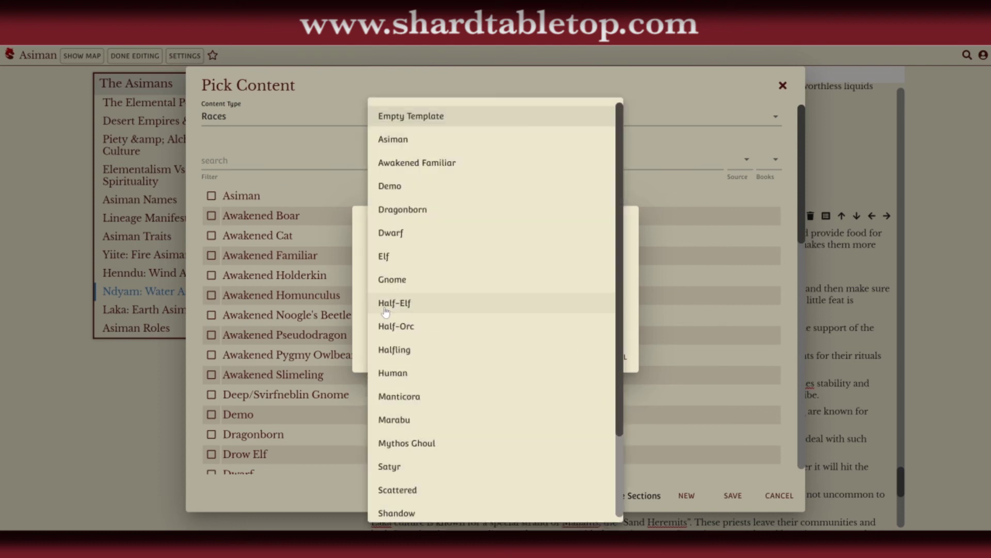
click(416, 141)
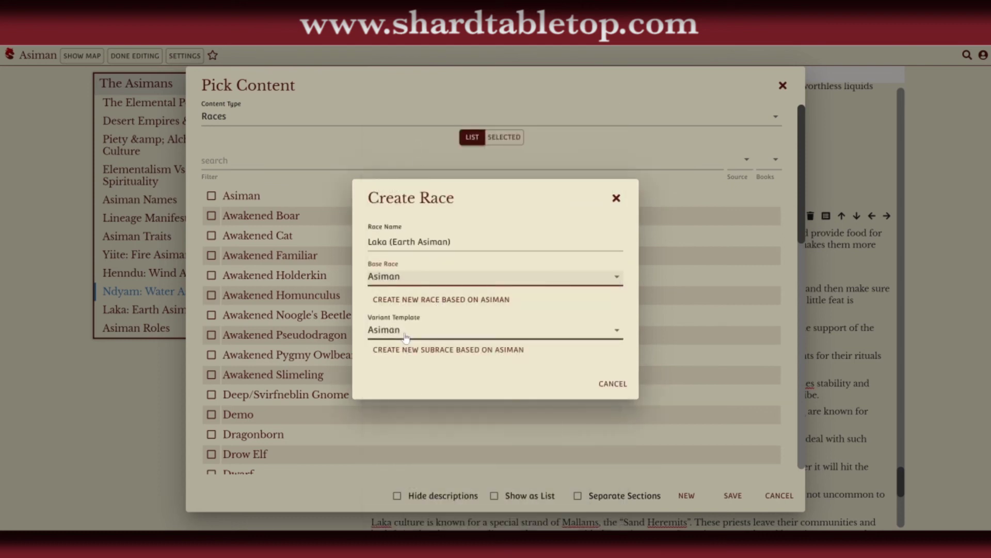
click(416, 353)
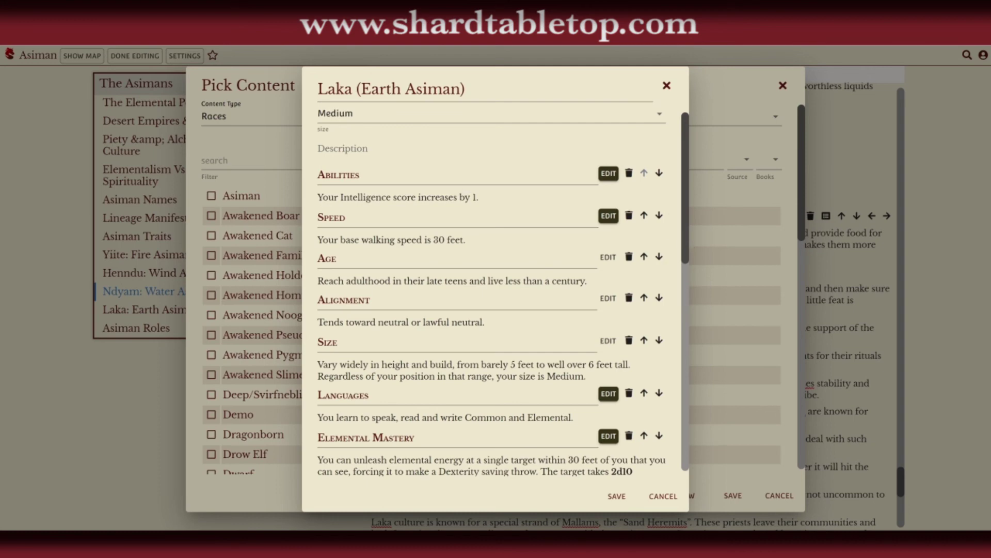
Set the Strength modifier to +2 in the Laka subrace's Abilities feature and save the feature
click(608, 173)
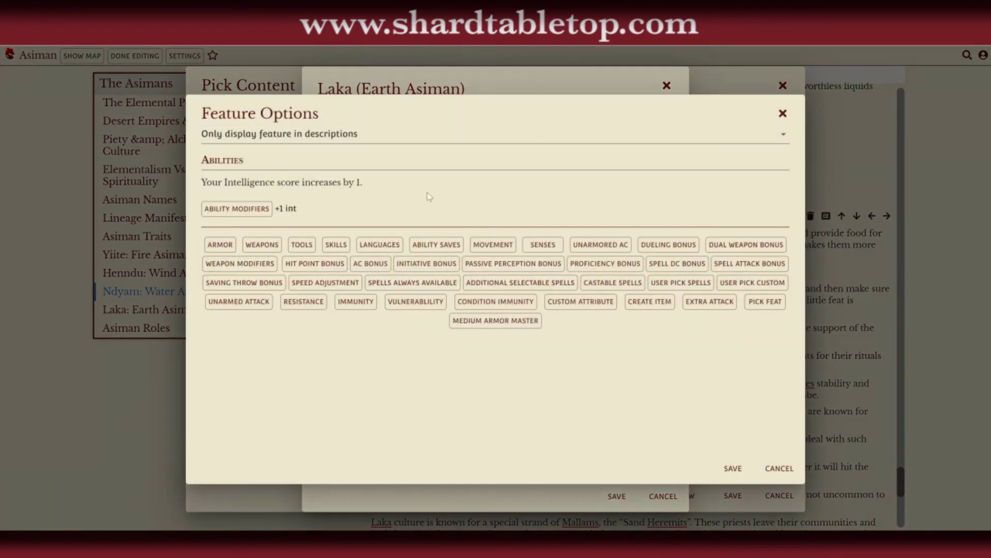
click(237, 209)
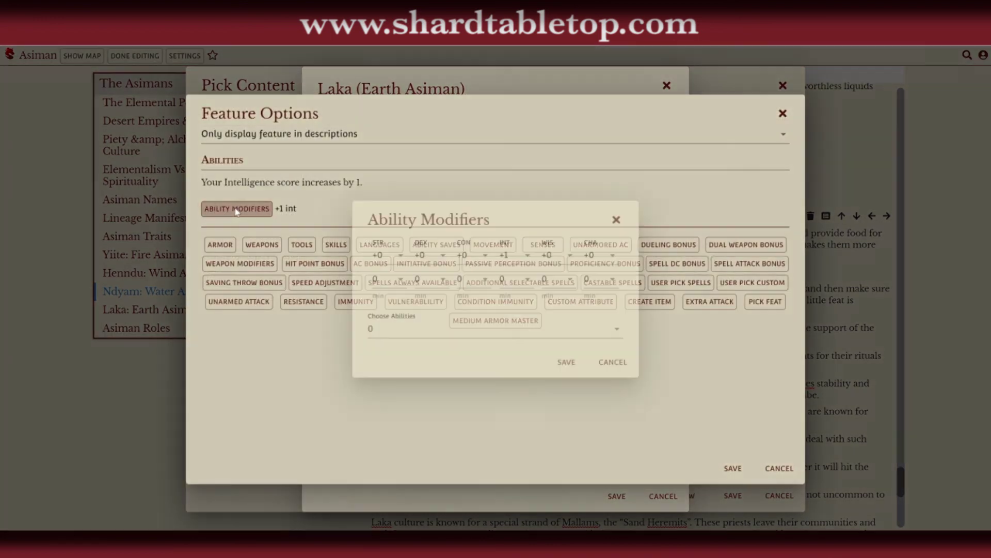
click(384, 259)
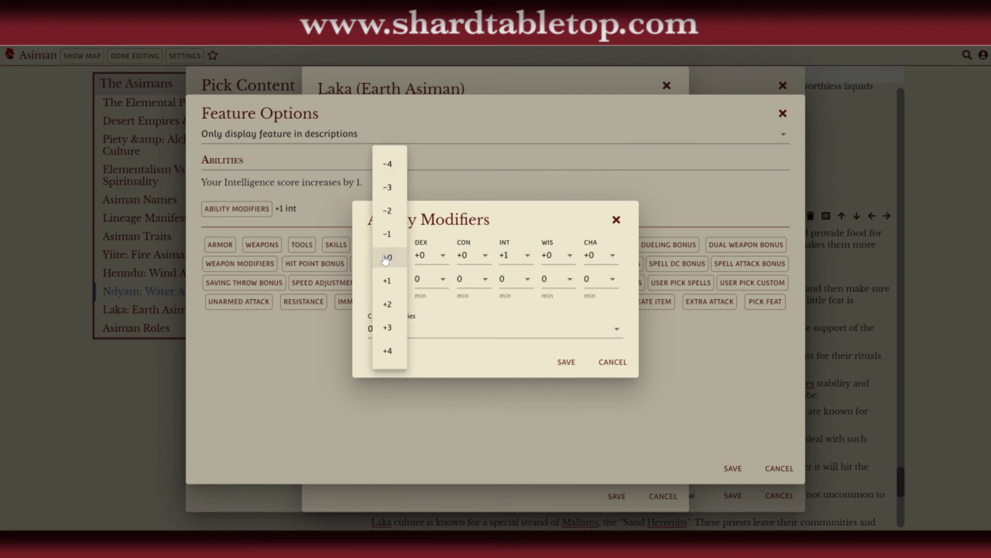
click(388, 303)
click(568, 367)
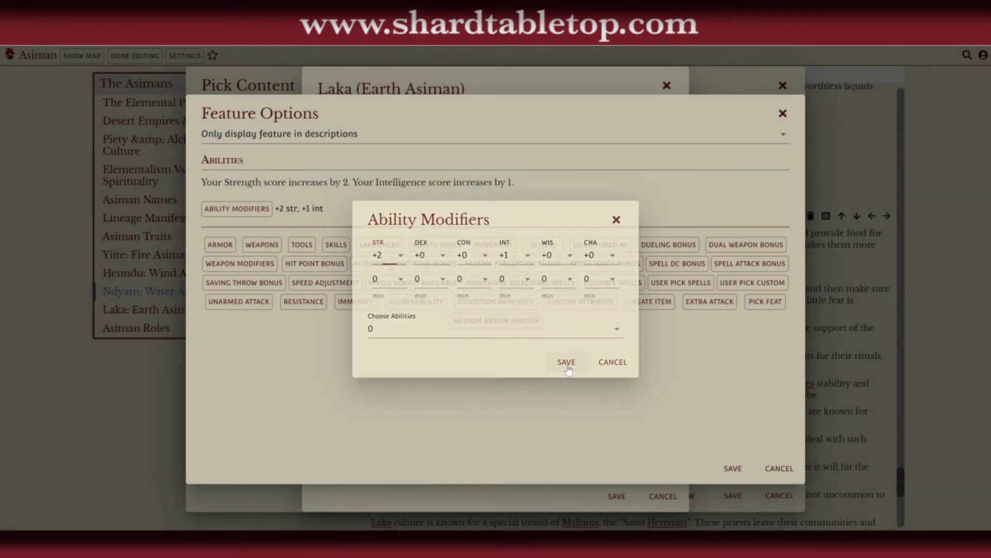
click(731, 468)
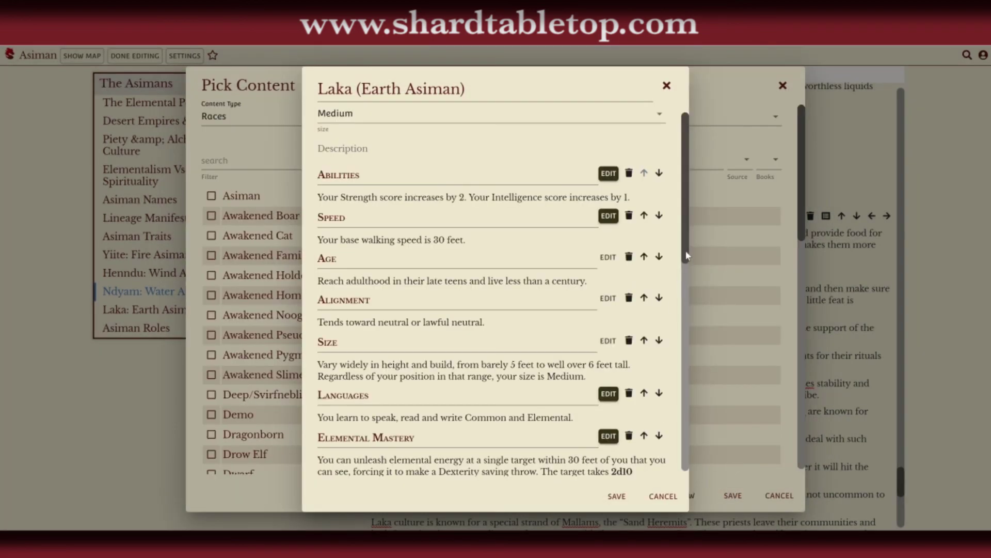
Add an Earth Mastery feature reading "As a Laka you gain an advantage on Constitution and Strength saving throws. Armor and armor-charms do not decrease your speed."
drag(688, 255, 693, 451)
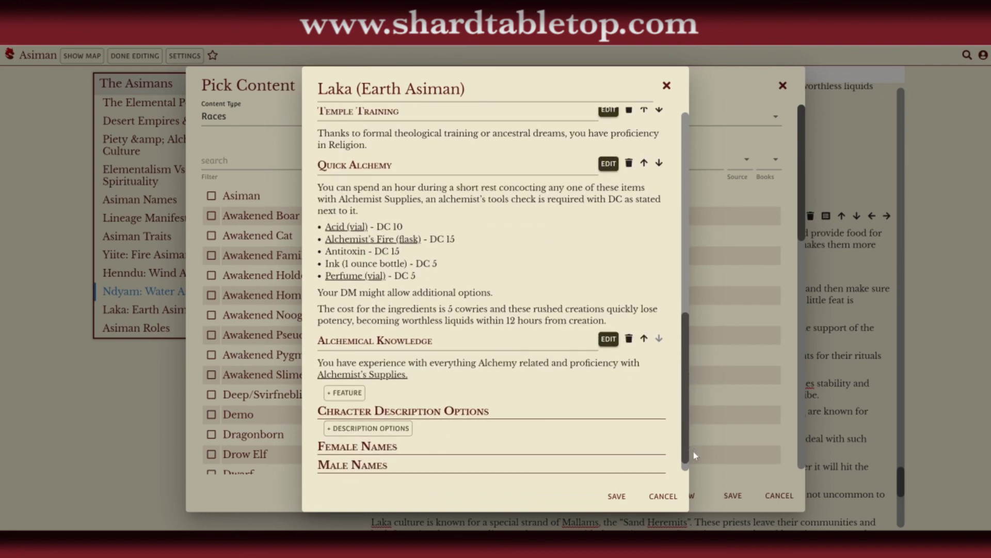
click(344, 392)
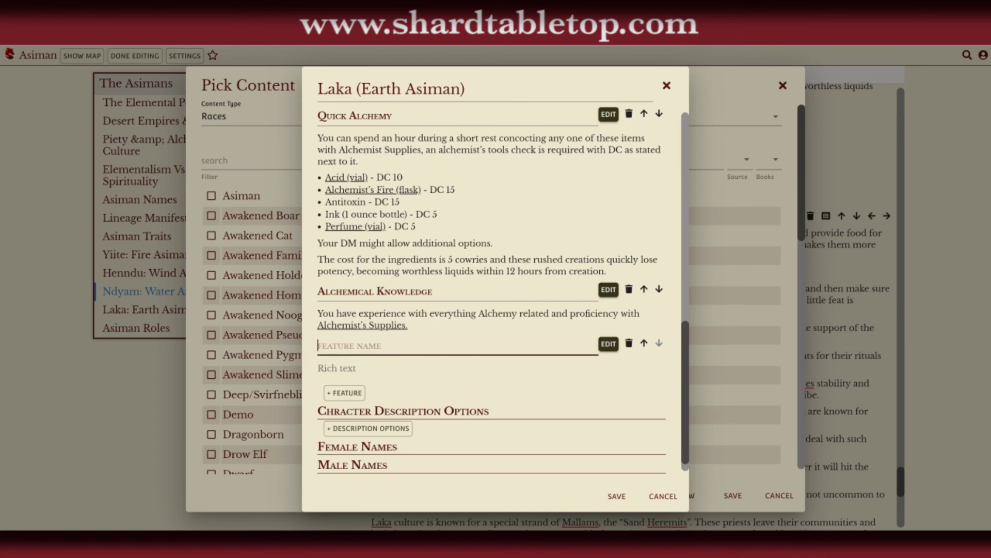
text(Earth Mastery)
click(337, 369)
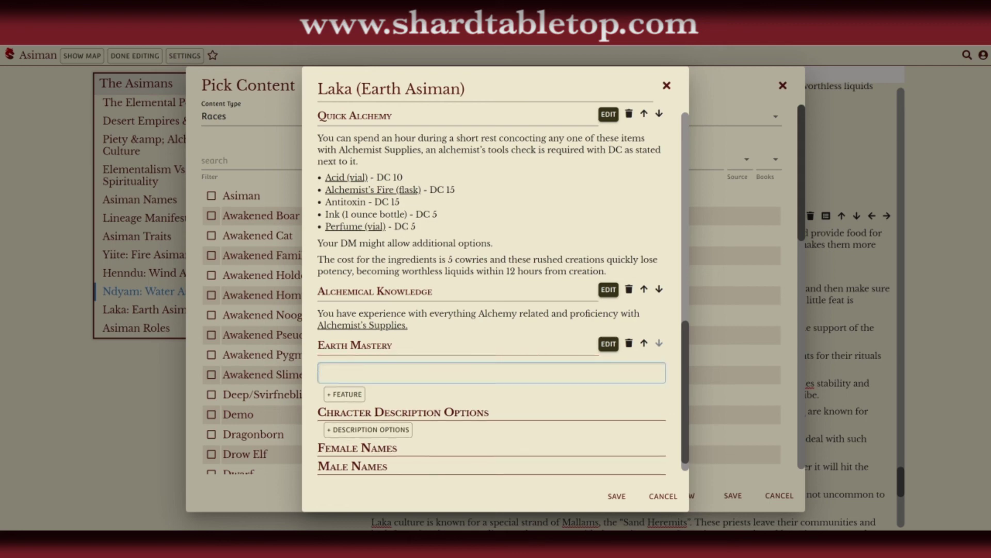
text(As a Laka you gain an advantage on Constitution and Strength saving throws. Armor and armor-charms do not decrease your speed.)
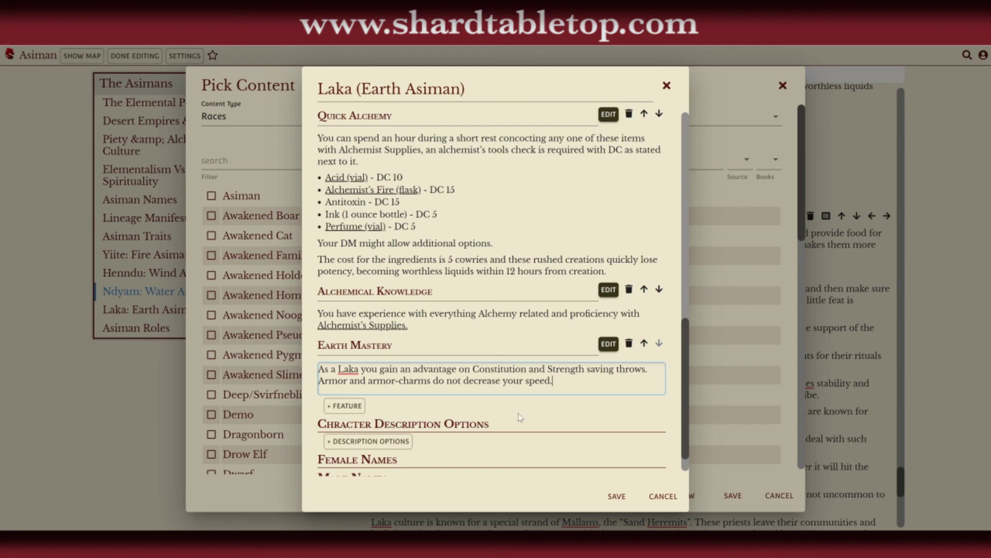
Save the Earth Mastery feature, the Laka (Earth Asiman) subrace and the content block in the Laka section
click(610, 344)
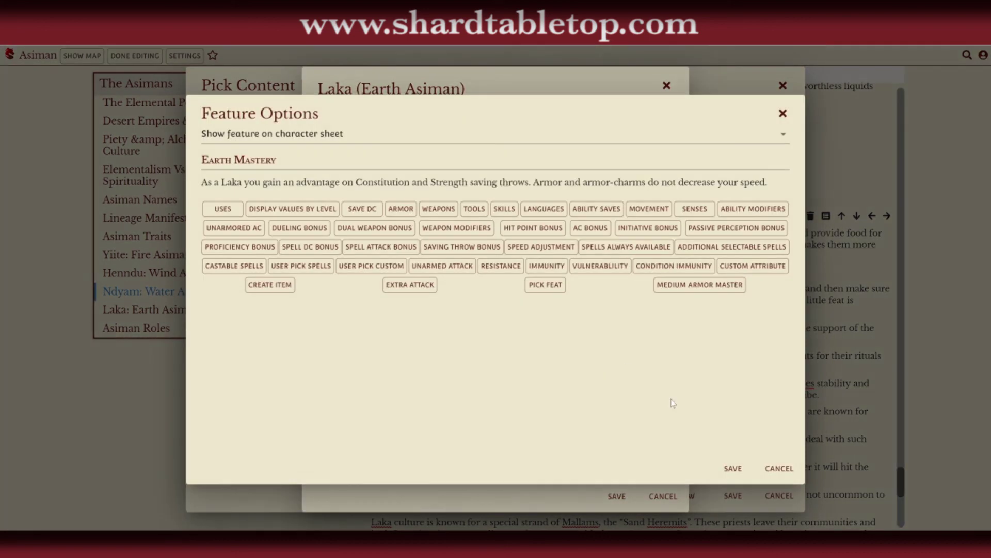
click(727, 467)
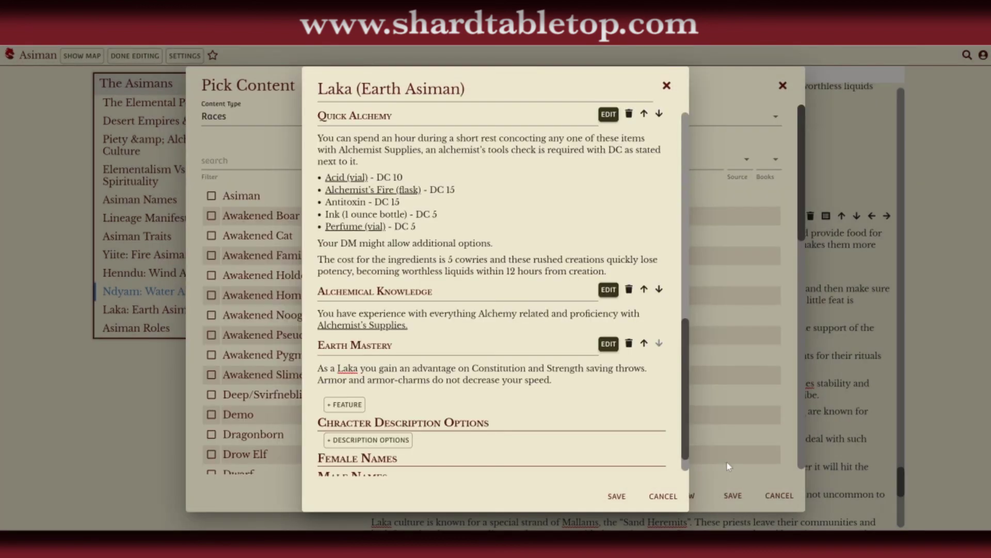
click(616, 496)
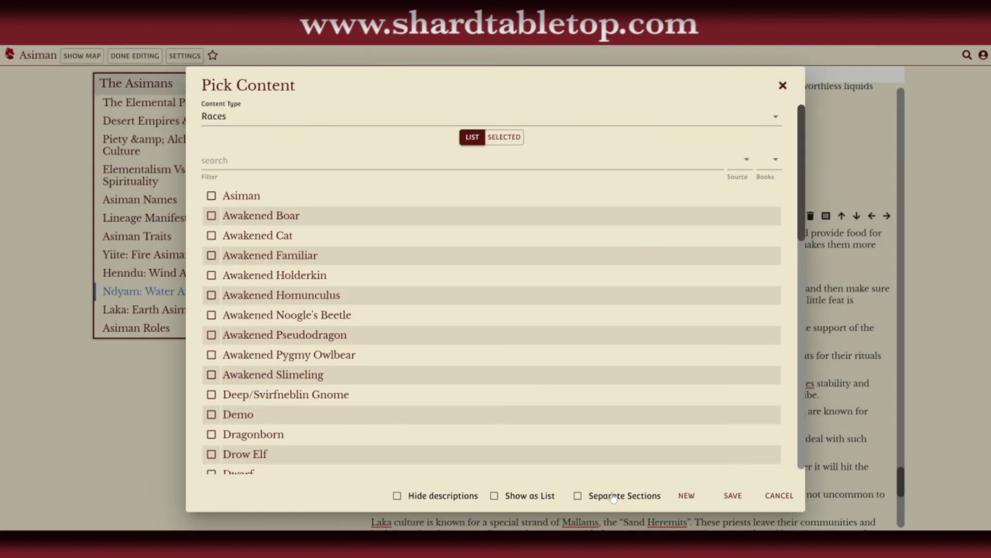
click(734, 497)
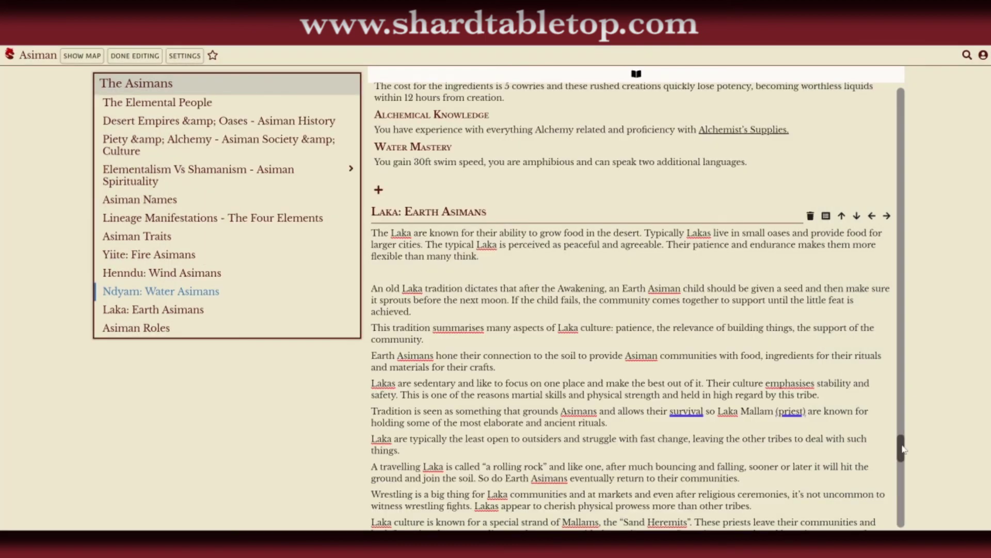
drag(902, 449, 903, 470)
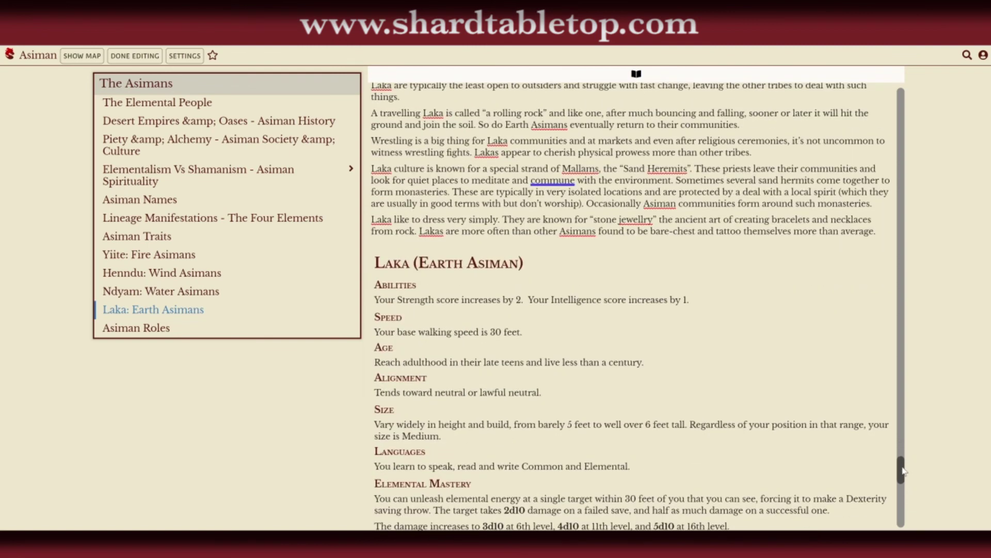
Finish editing the Asiman book and open the Yiite (Fire Asiman) character's sheet from the home page
click(133, 57)
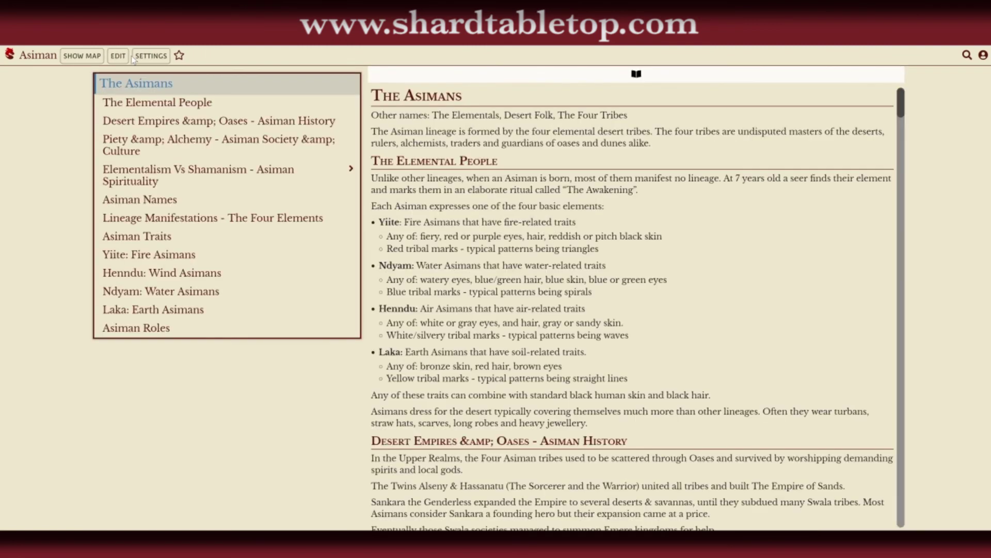
click(9, 55)
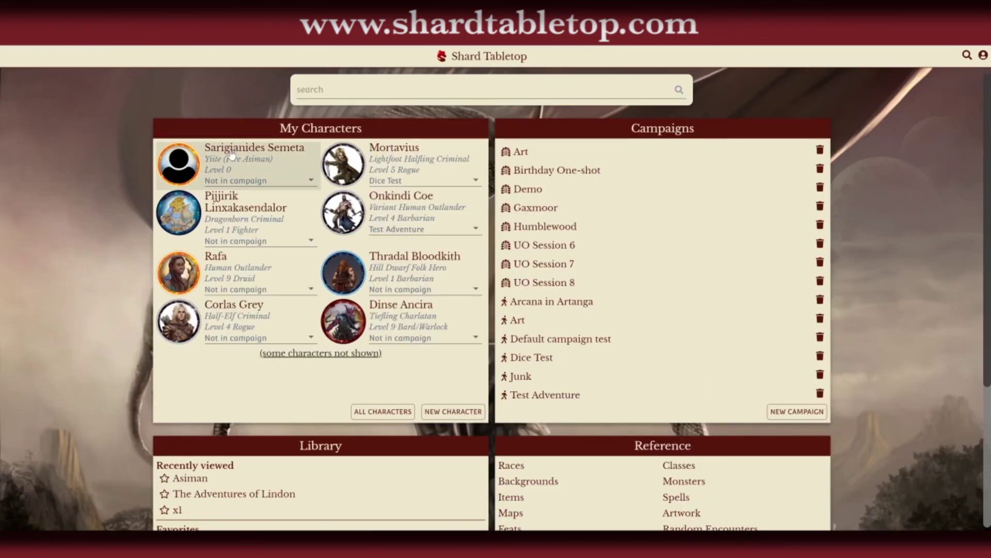
click(231, 155)
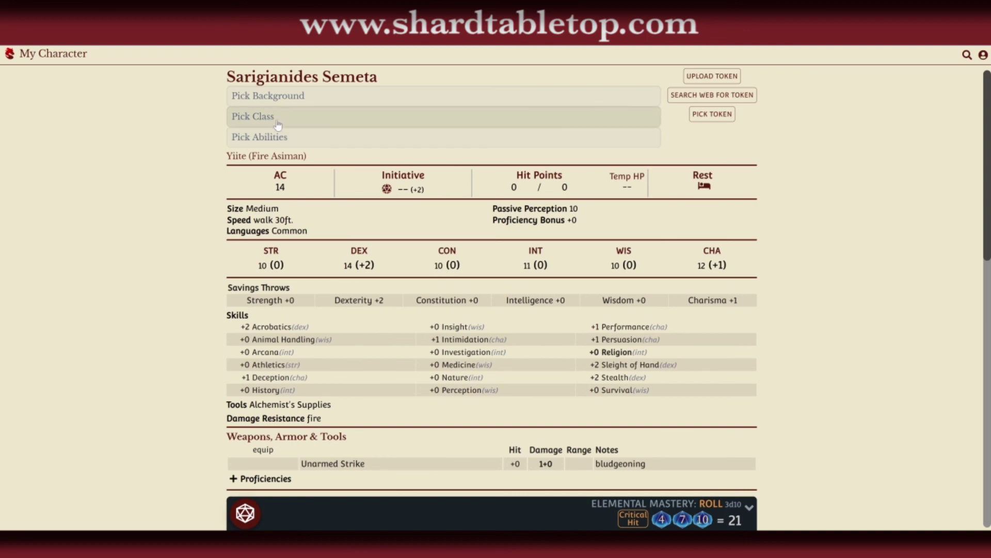
Change the character's race to the Asiman subrace Henndu (Wind Asiman) and review its race description
click(273, 158)
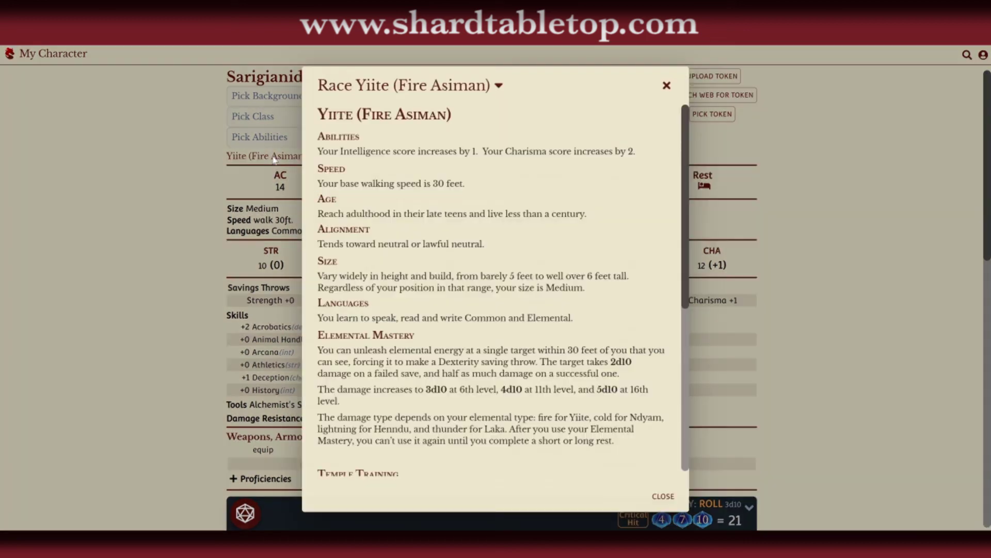
click(499, 89)
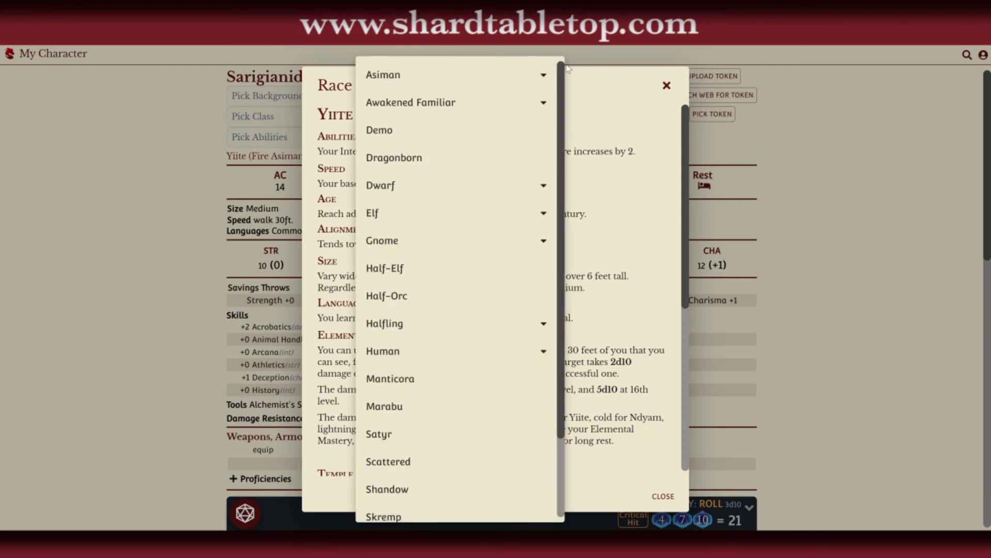
click(543, 76)
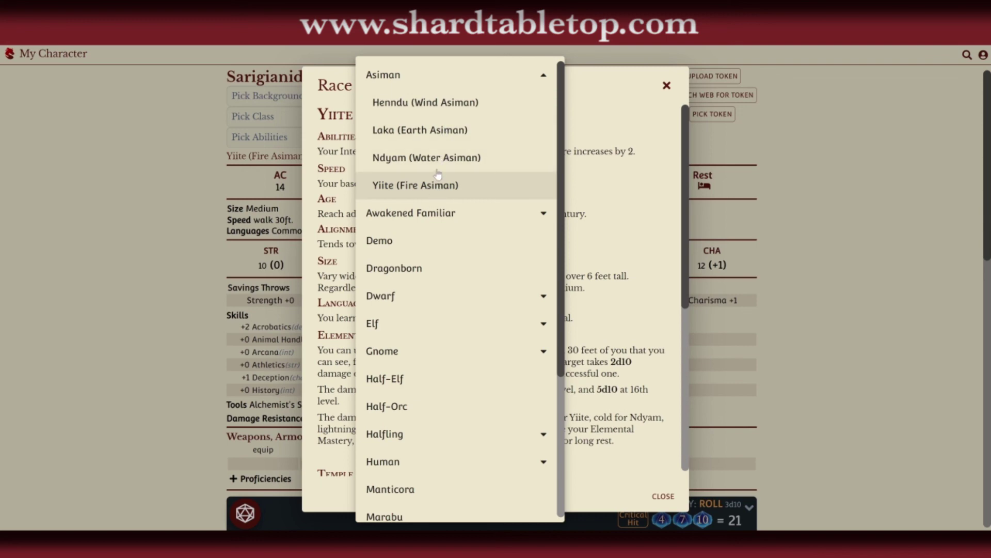
click(438, 103)
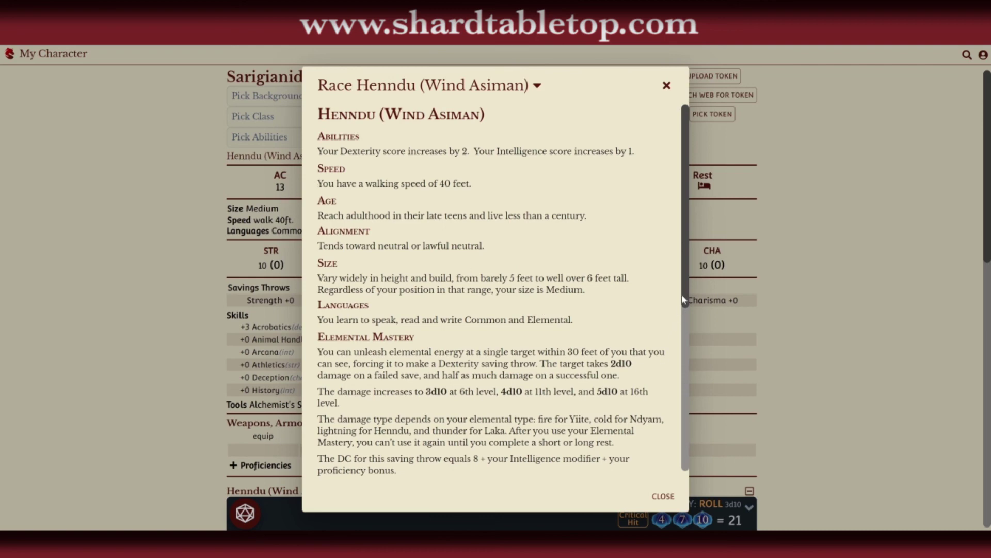
scroll(686, 286, down, 1)
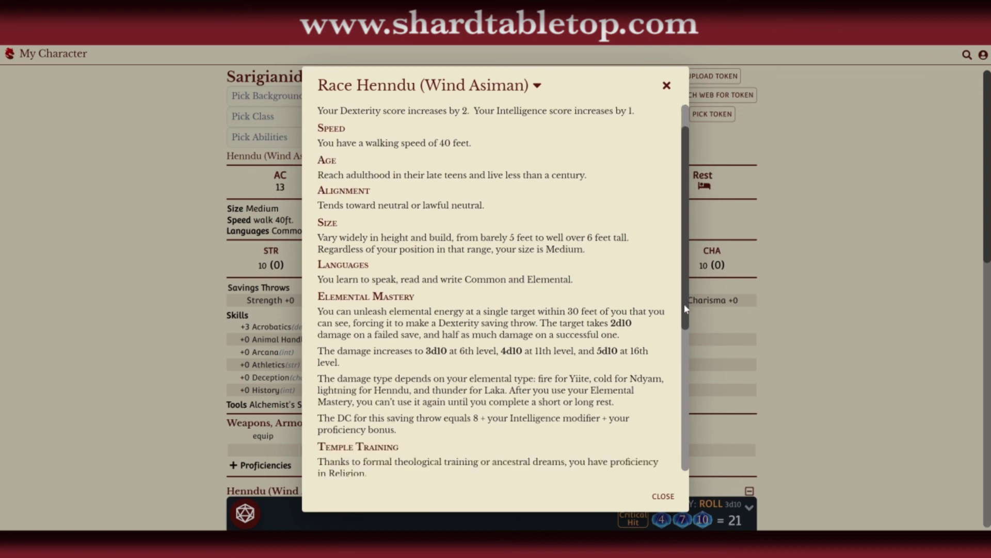
scroll(686, 286, up, 1)
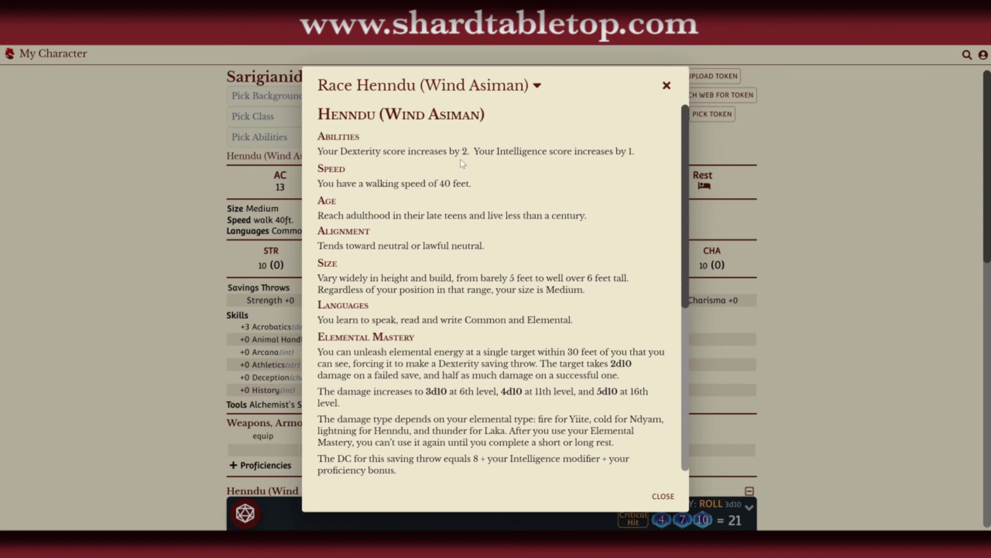
click(664, 496)
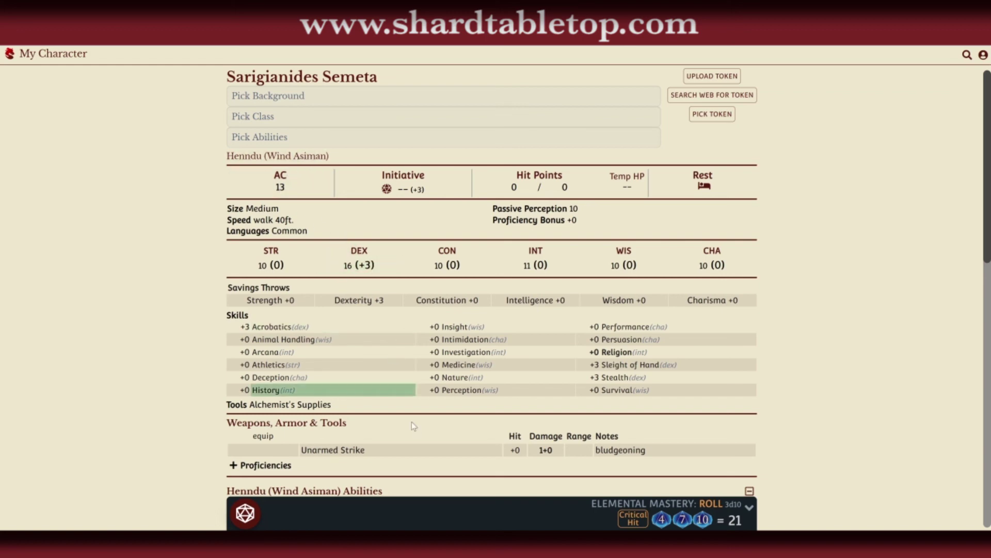
Add a first class level of Fighter to the character, leaving the level options unpicked
scroll(448, 445, down, 3)
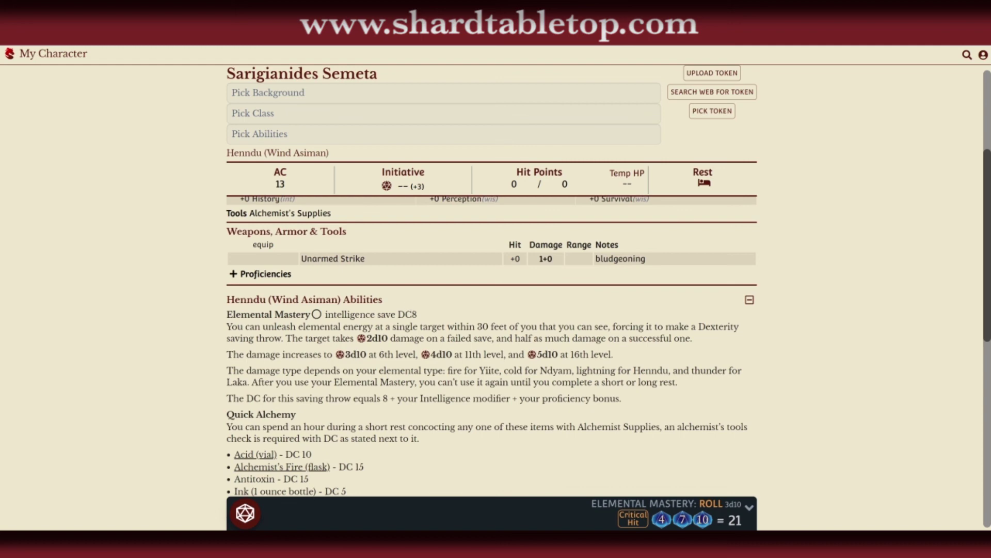
scroll(492, 341, up, 3)
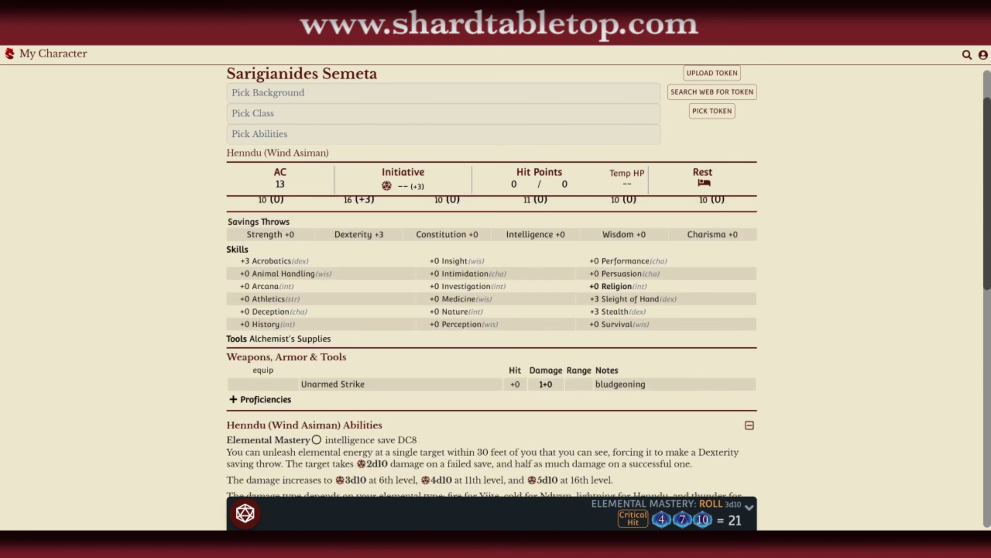
scroll(492, 341, up, 2)
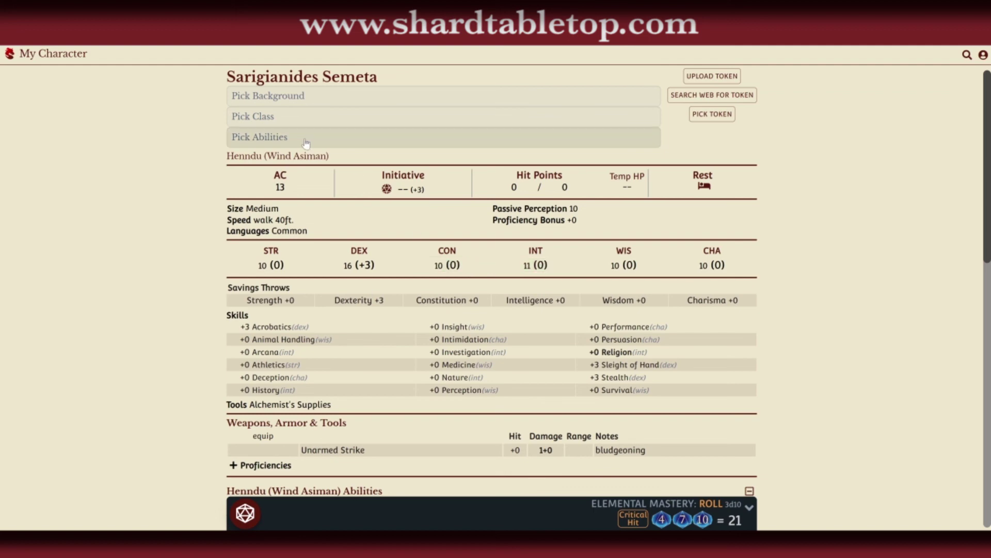
click(288, 128)
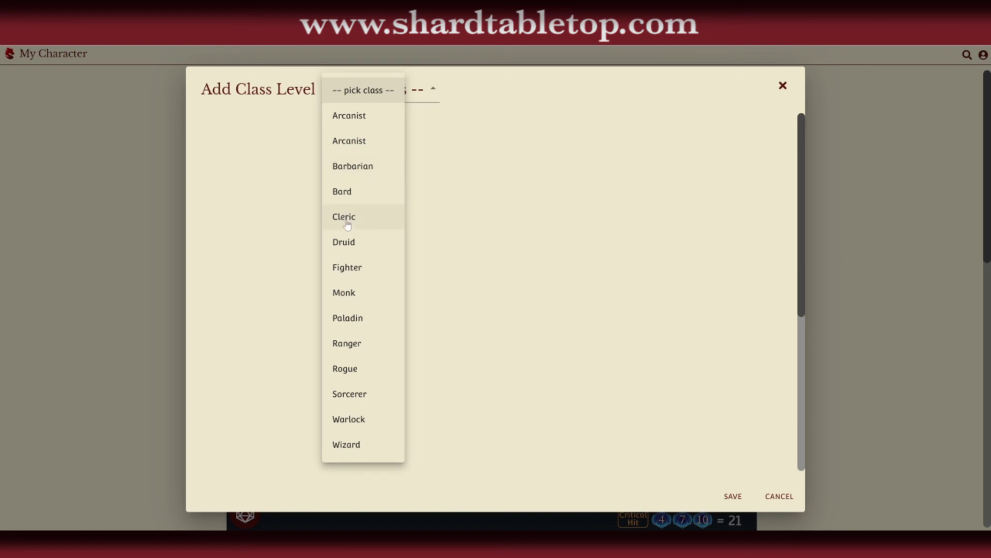
click(345, 263)
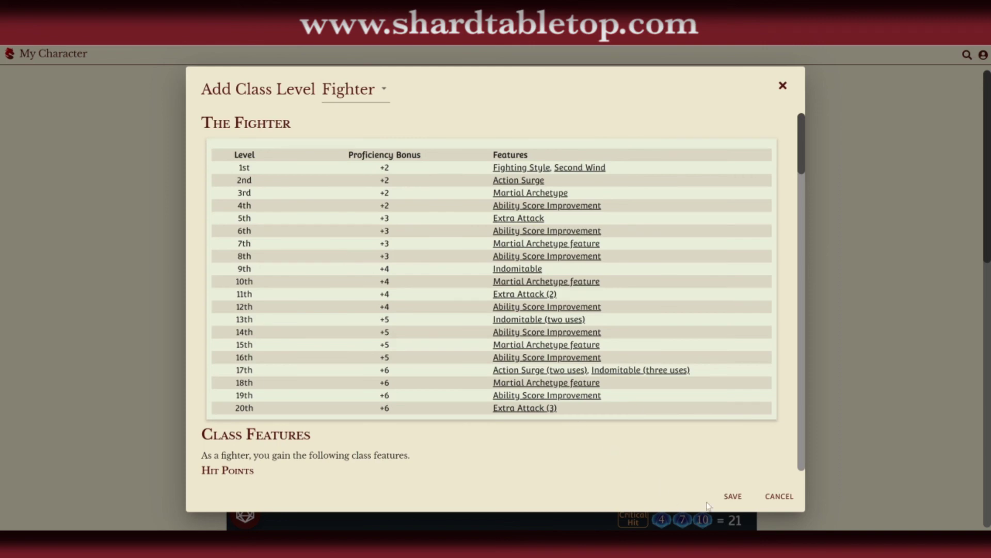
click(732, 497)
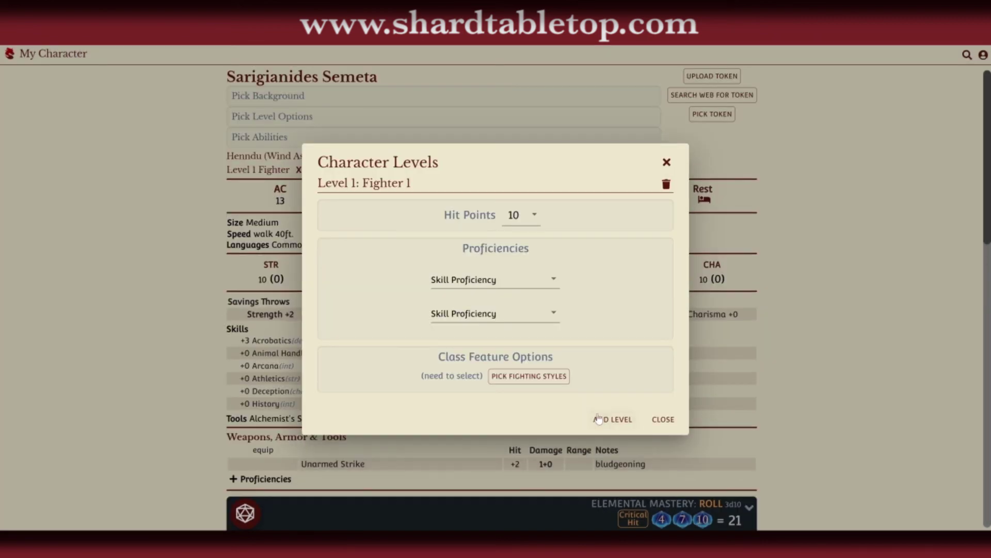
click(662, 419)
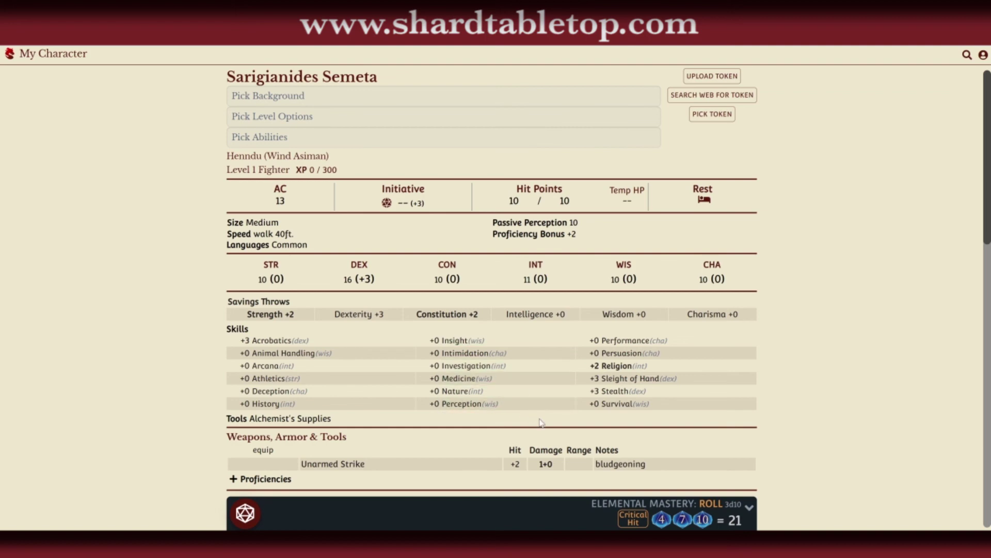
Assign 13 from the standard array to the character's Intelligence and save the ability scores
scroll(492, 335, down, 3)
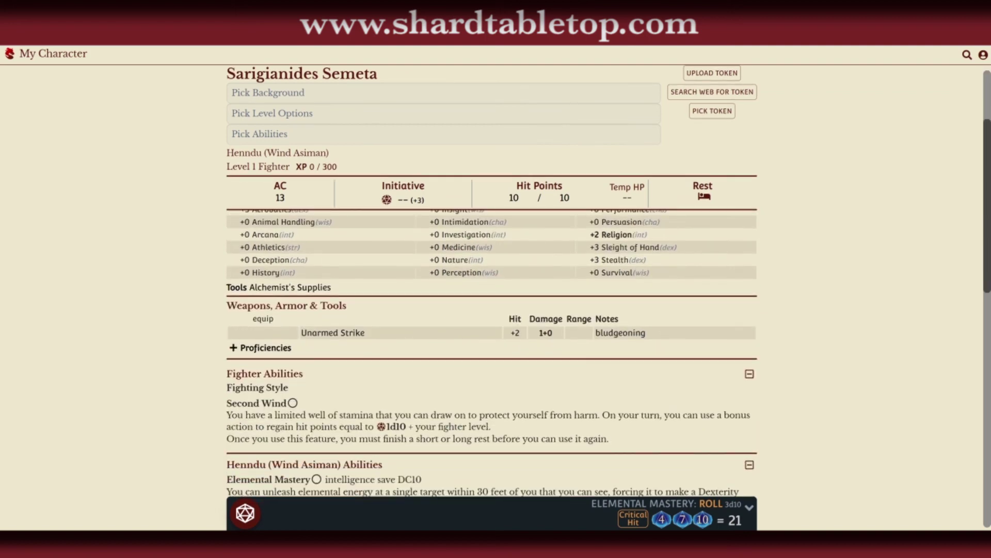
scroll(492, 335, down, 2)
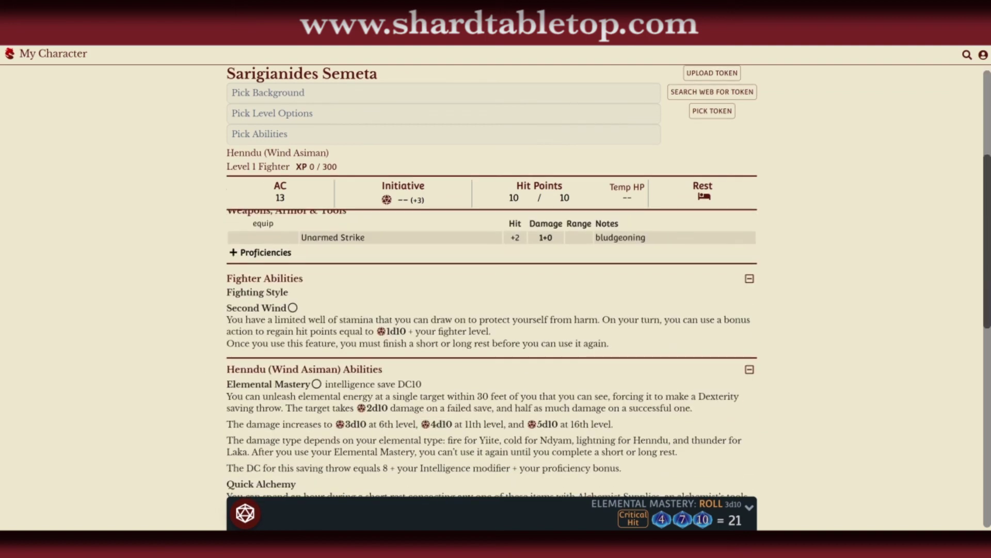
scroll(460, 380, up, 4)
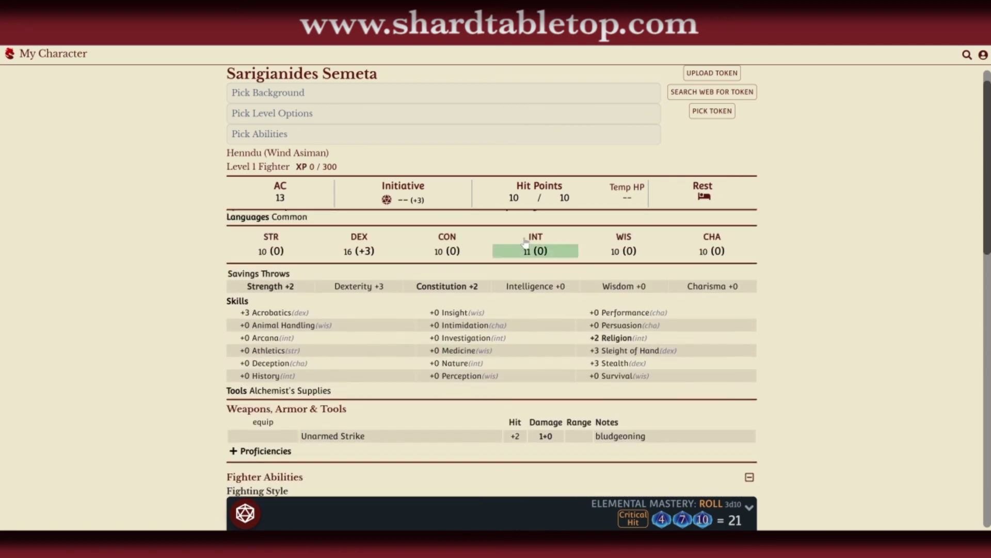
click(533, 251)
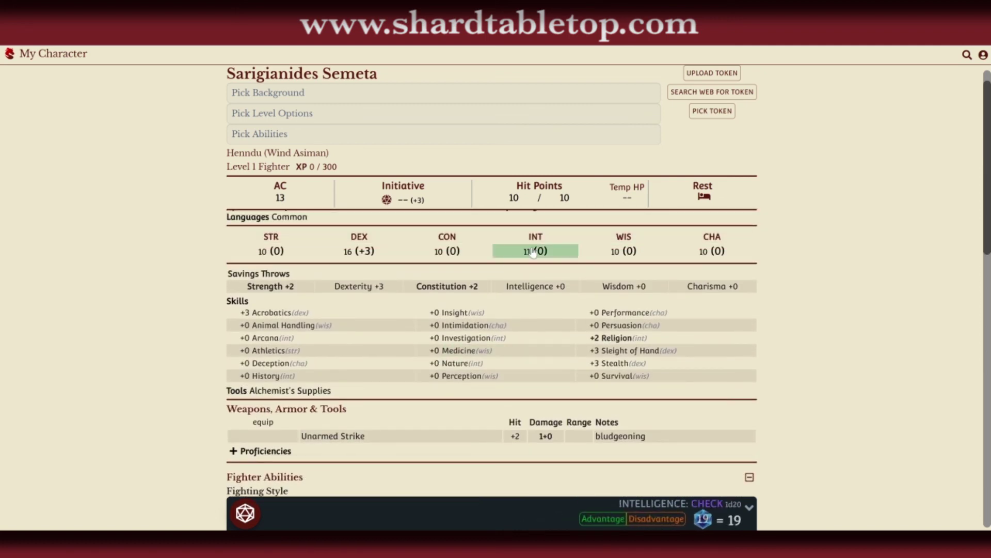
click(538, 238)
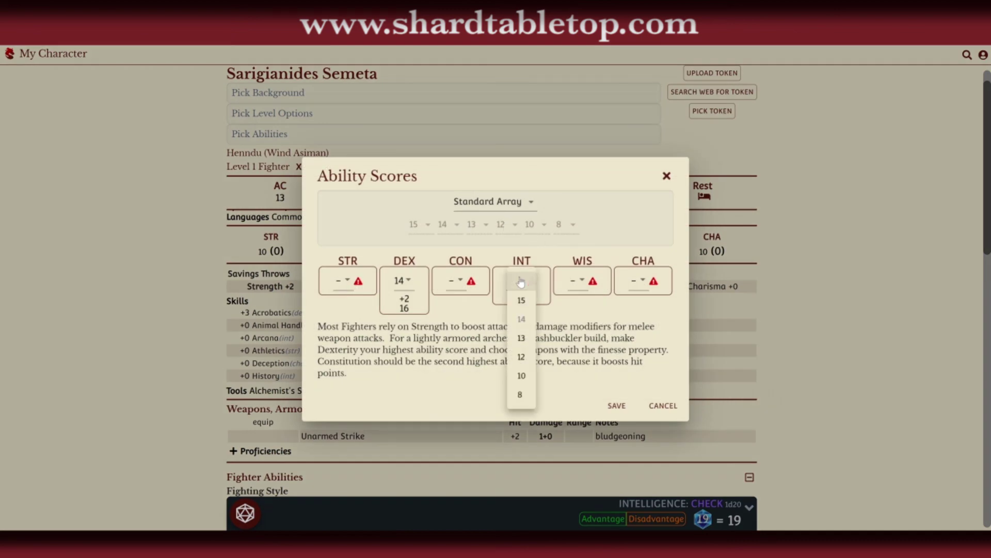
click(520, 280)
click(522, 337)
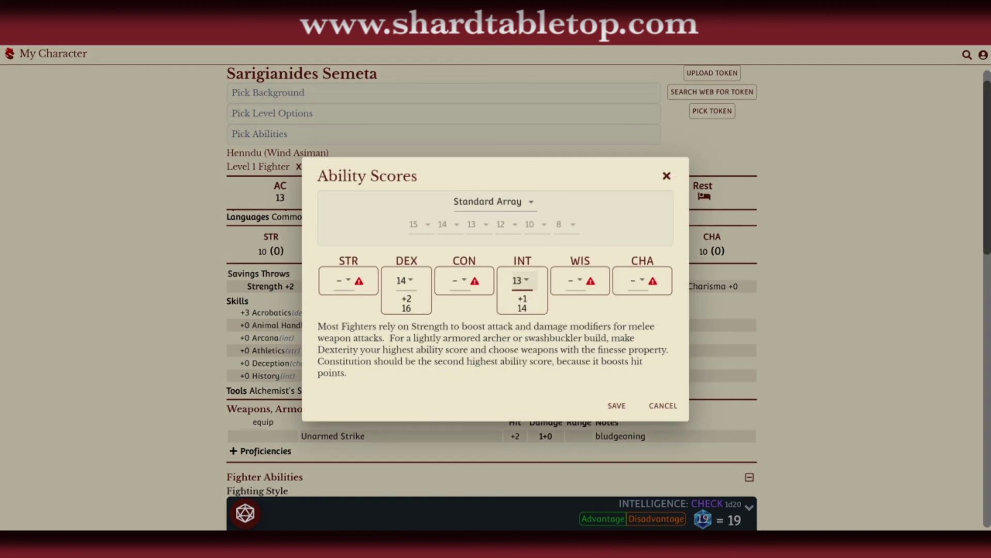
click(611, 406)
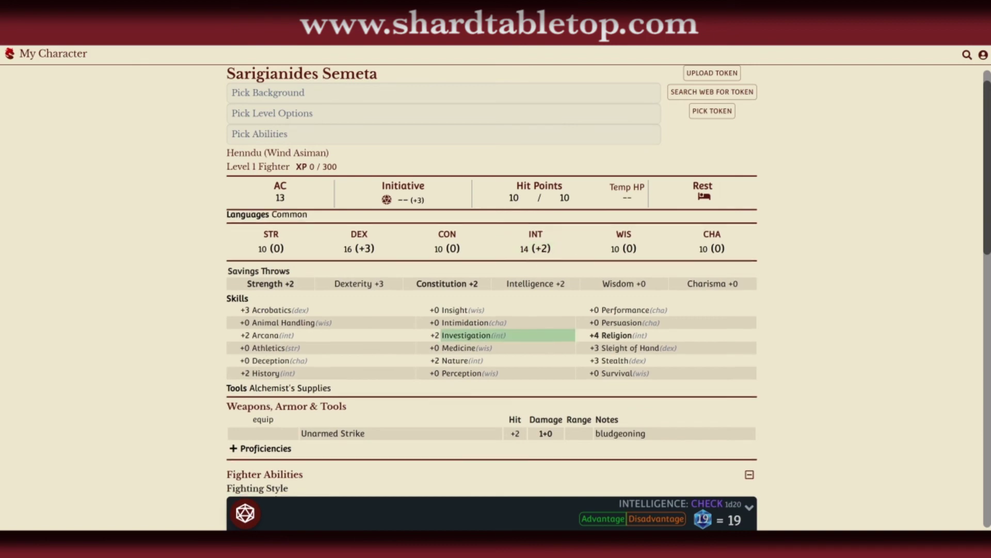
Roll the 4d10 Elemental Mastery damage and review the Henndu (Wind Asiman) abilities on the character sheet
scroll(546, 338, down, 2)
scroll(492, 309, down, 2)
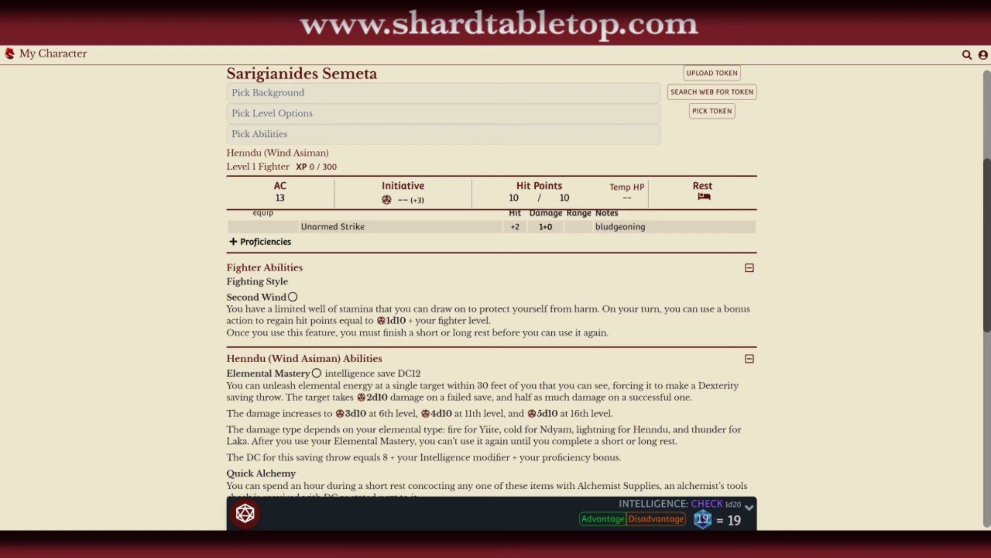
click(437, 416)
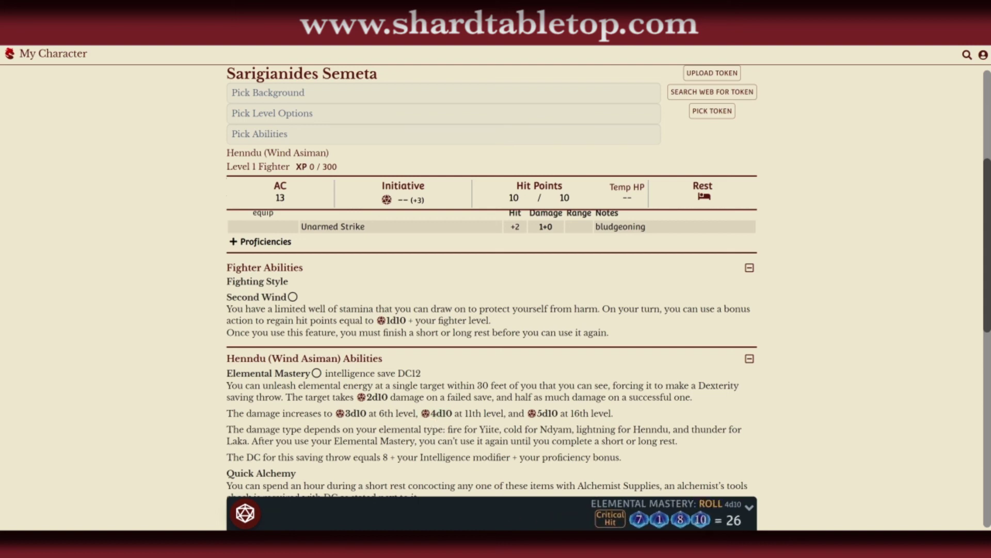
scroll(491, 330, down, 4)
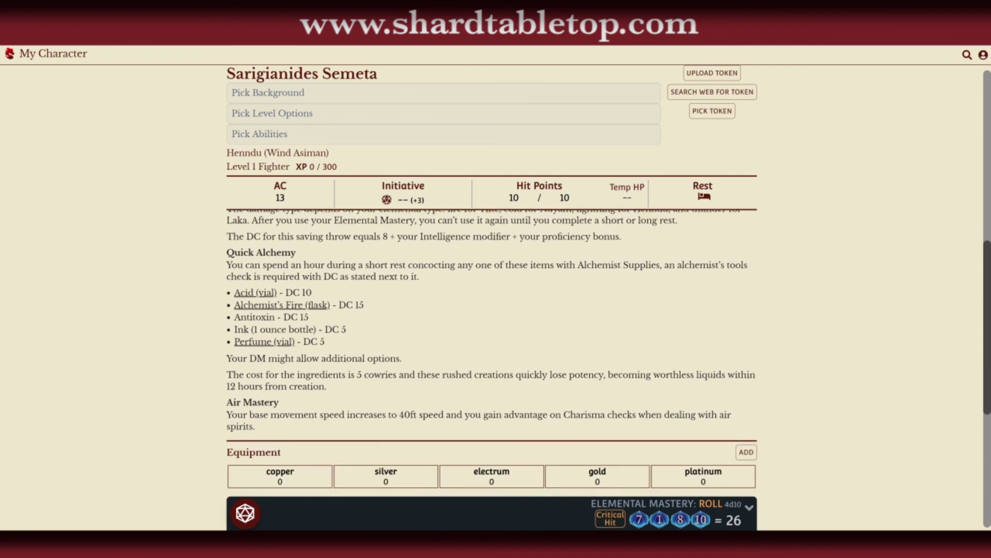
scroll(492, 352, up, 6)
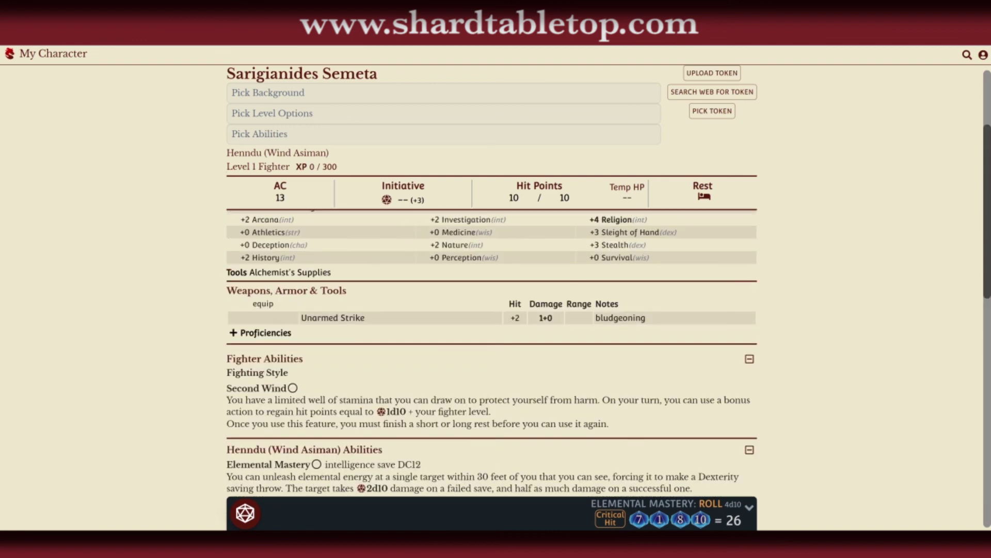
scroll(492, 330, up, 3)
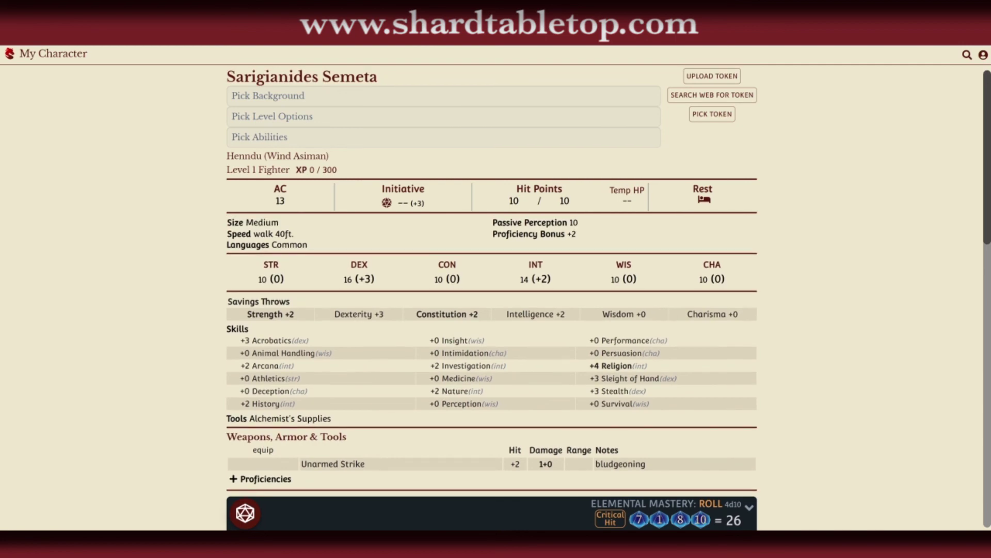
Change the character's race to the Asiman subrace Ndyam (Water Asiman)
scroll(445, 256, down, 1)
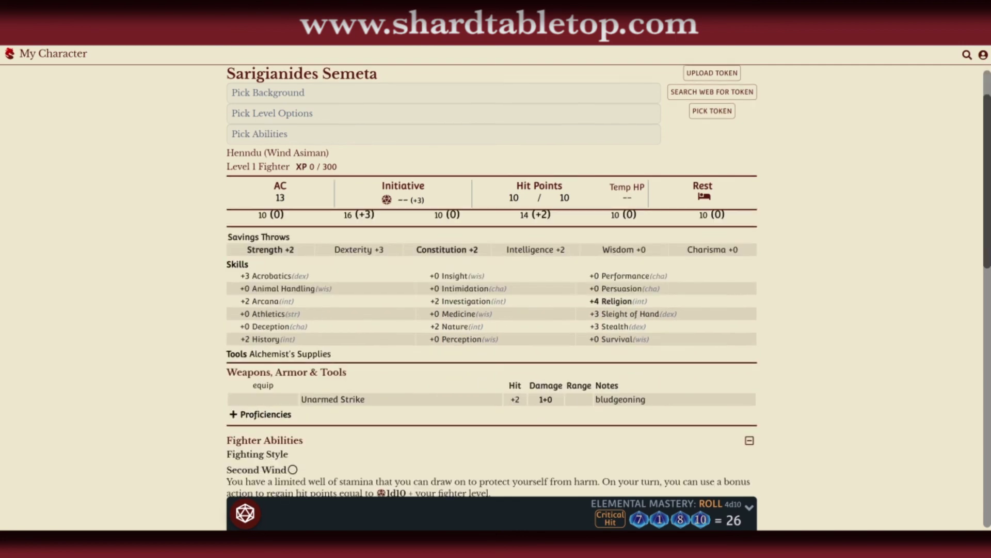
click(264, 152)
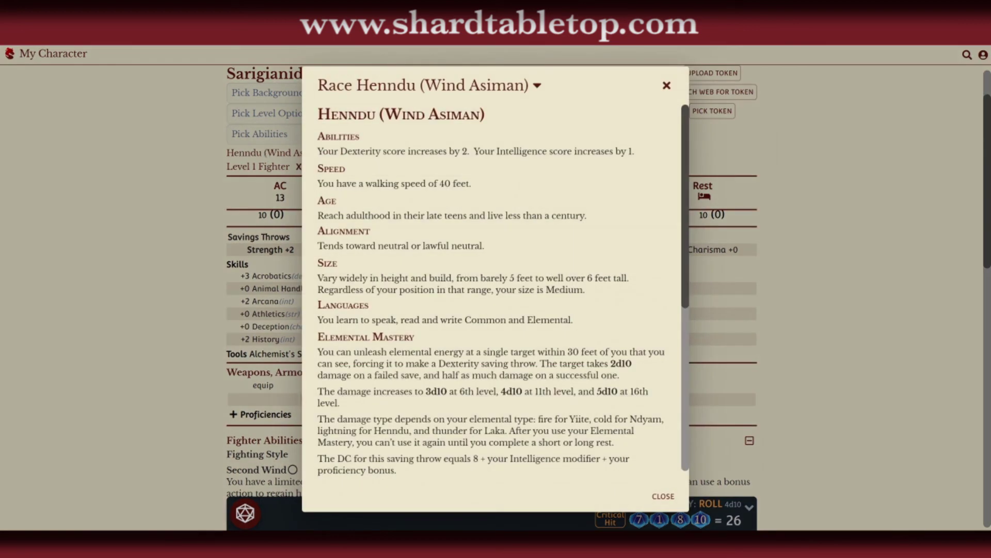
click(514, 91)
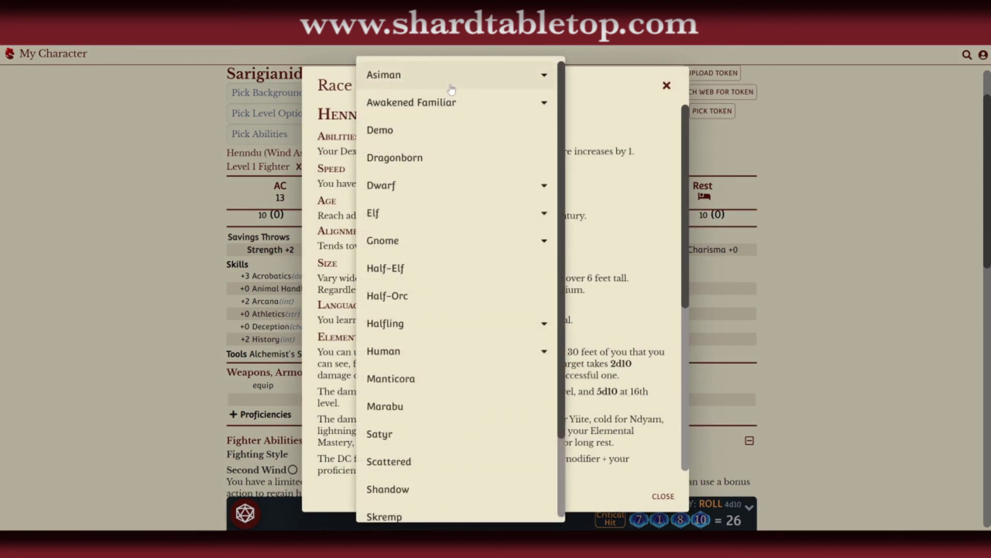
click(452, 88)
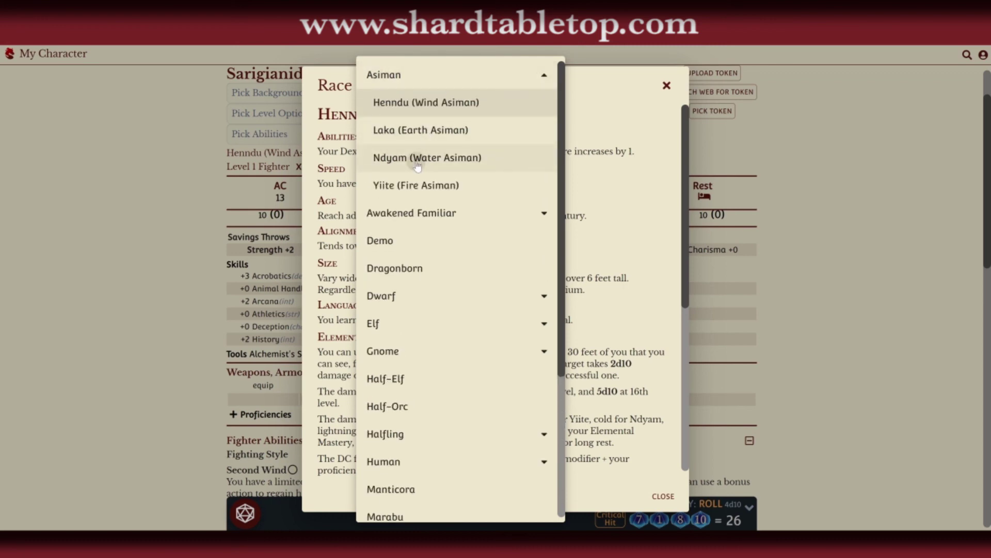
click(417, 165)
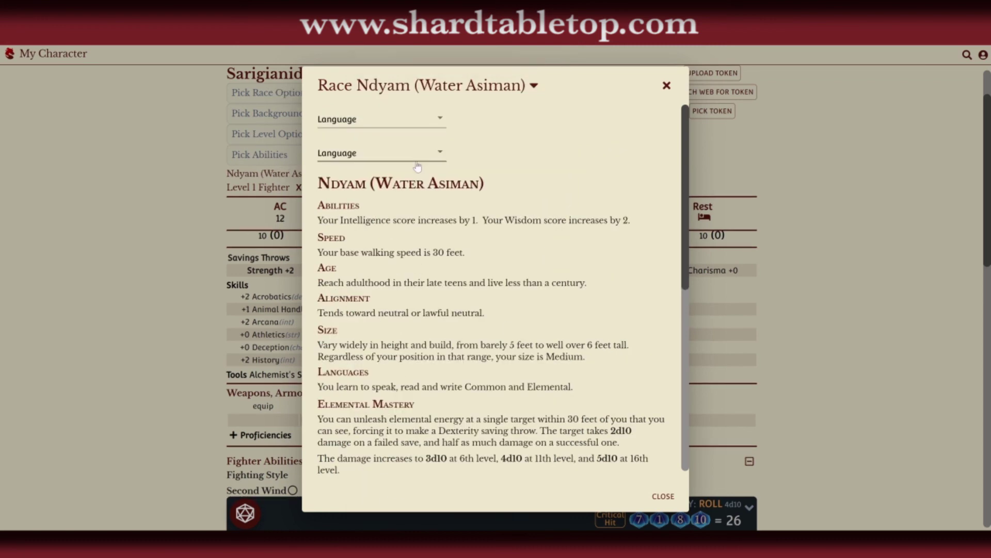
click(664, 497)
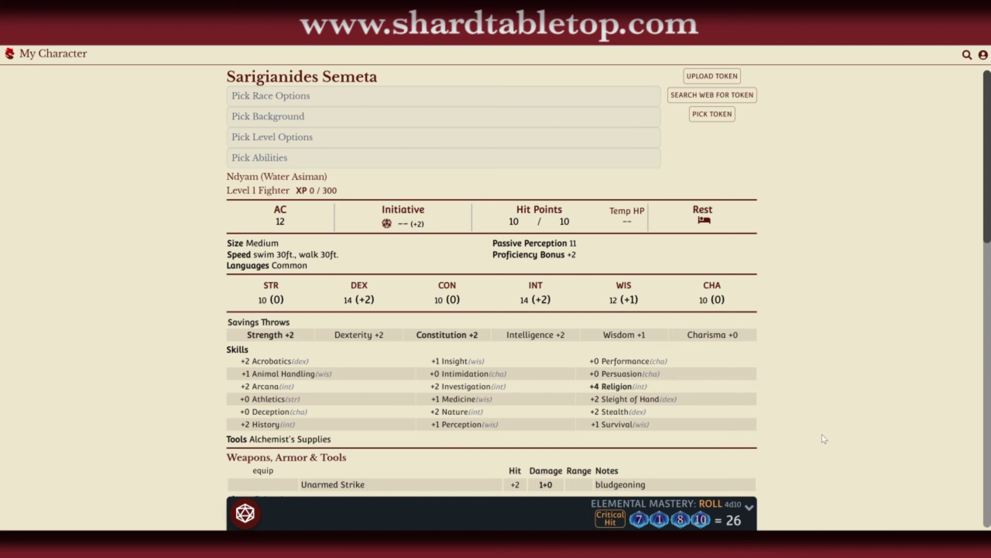
Choose Dwarvish and Elvish as the two languages in the Ndyam race options
click(402, 100)
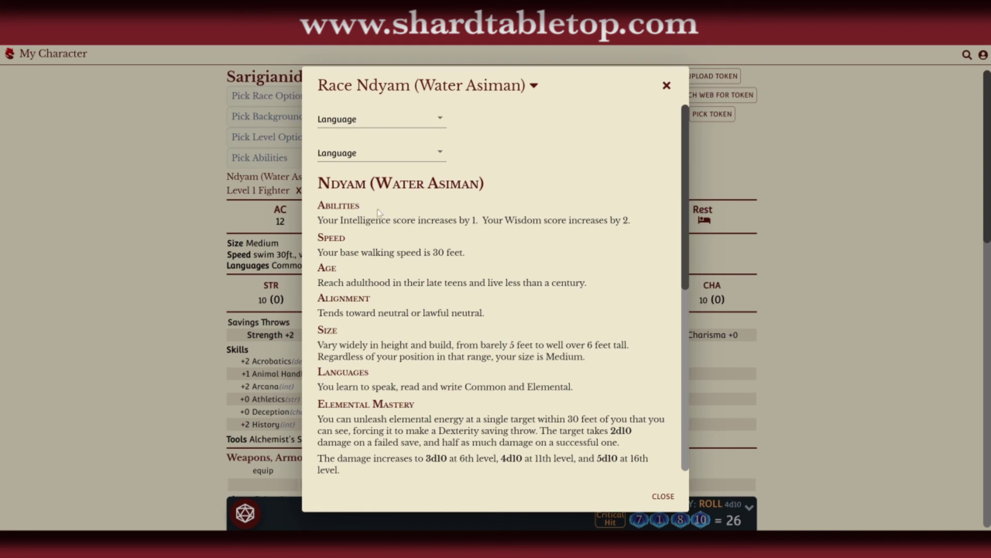
click(366, 124)
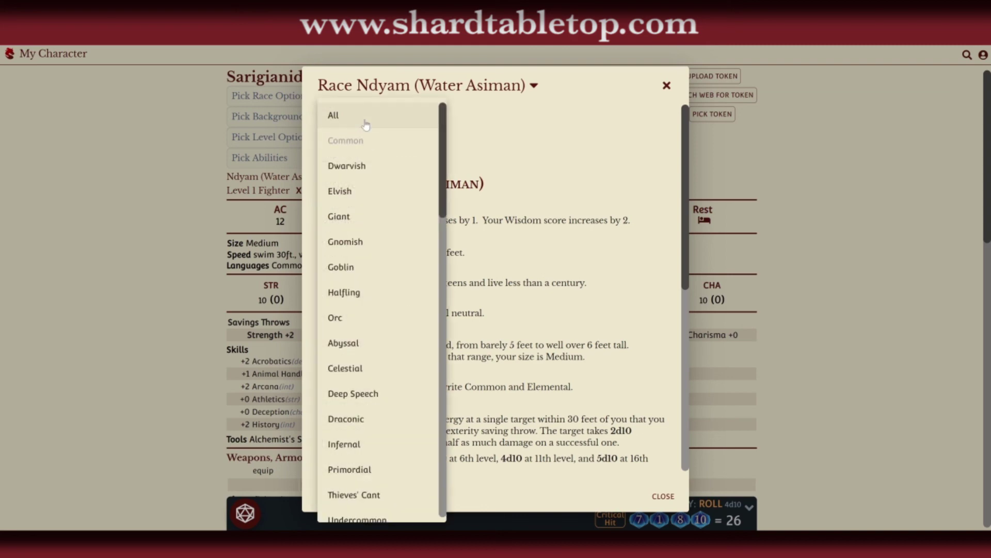
click(355, 170)
click(360, 162)
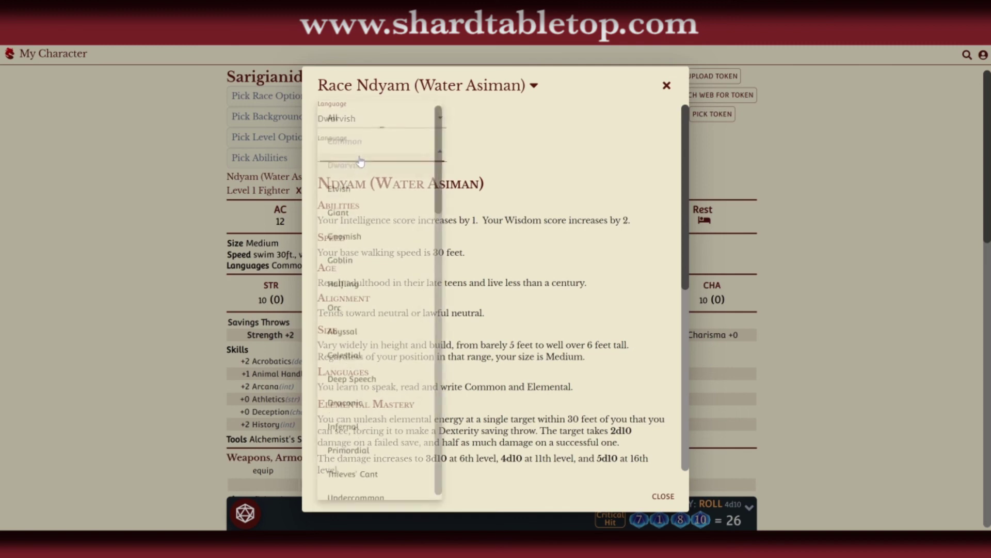
click(355, 194)
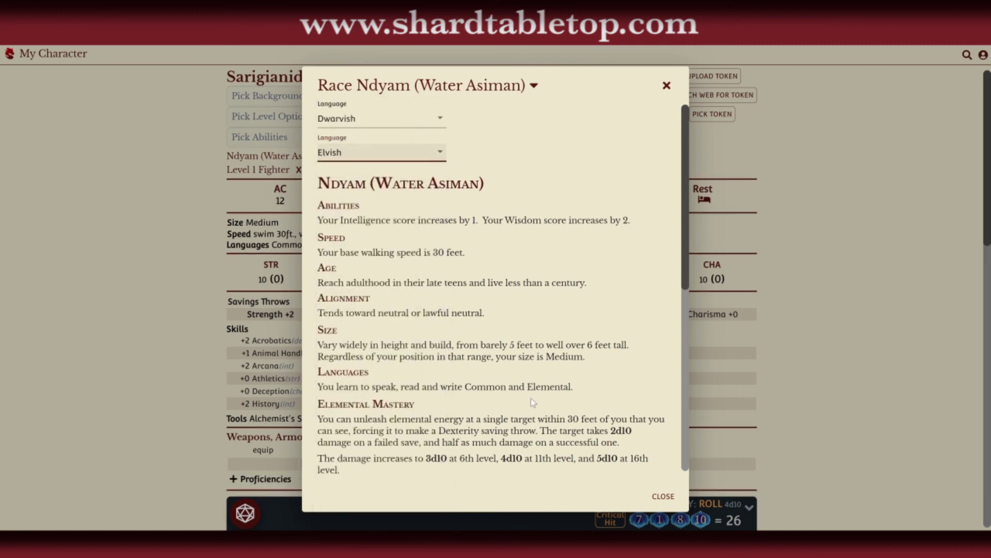
click(663, 495)
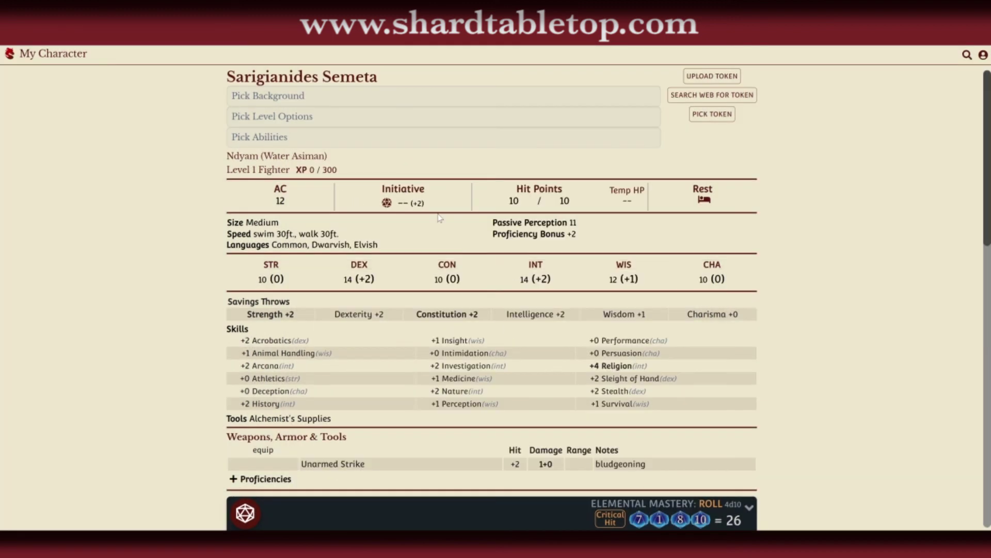